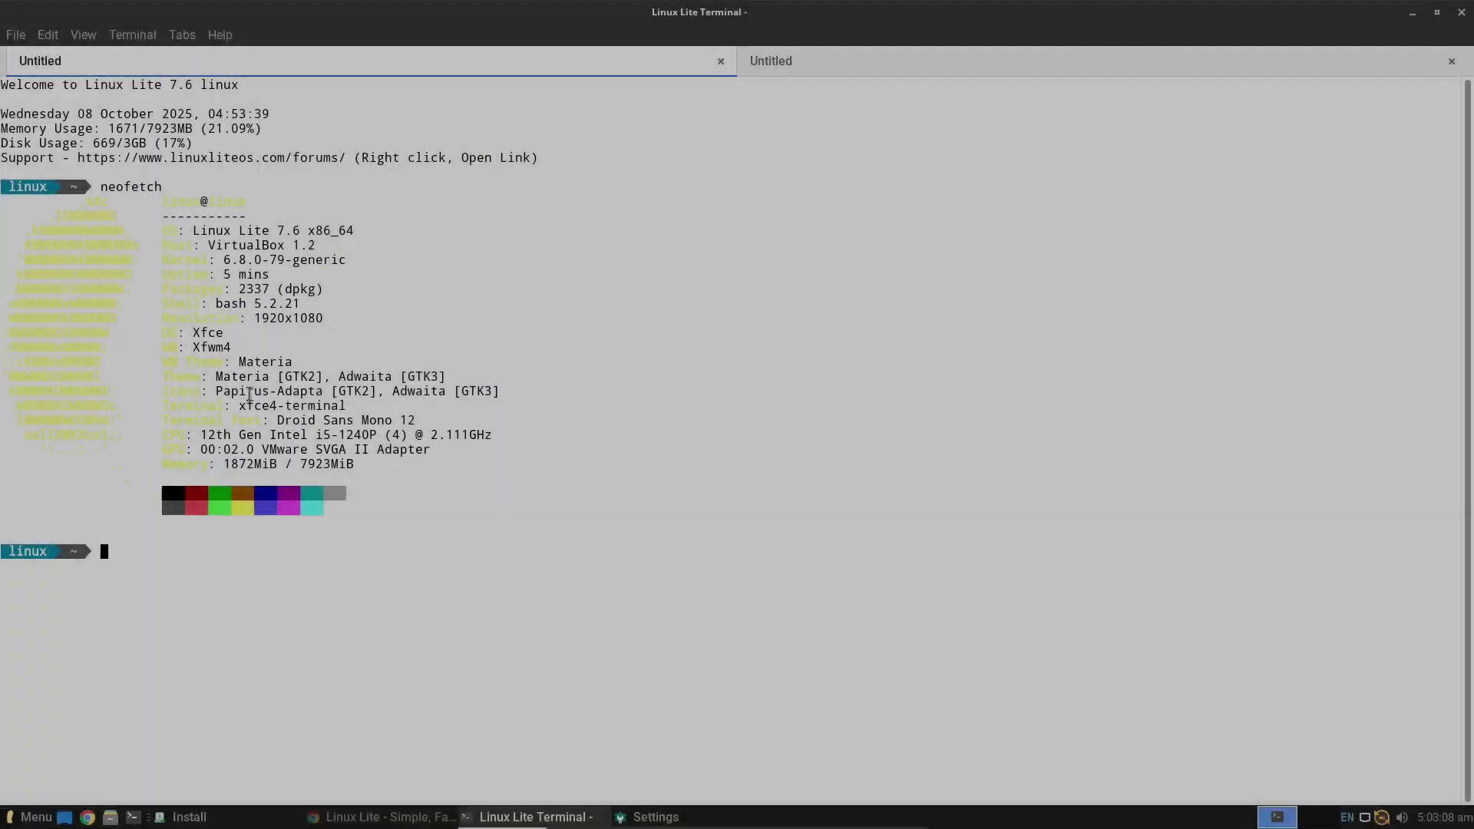
Step: Close the Linux Lite terminal and all its tabs
key(ctrl+shift+q)
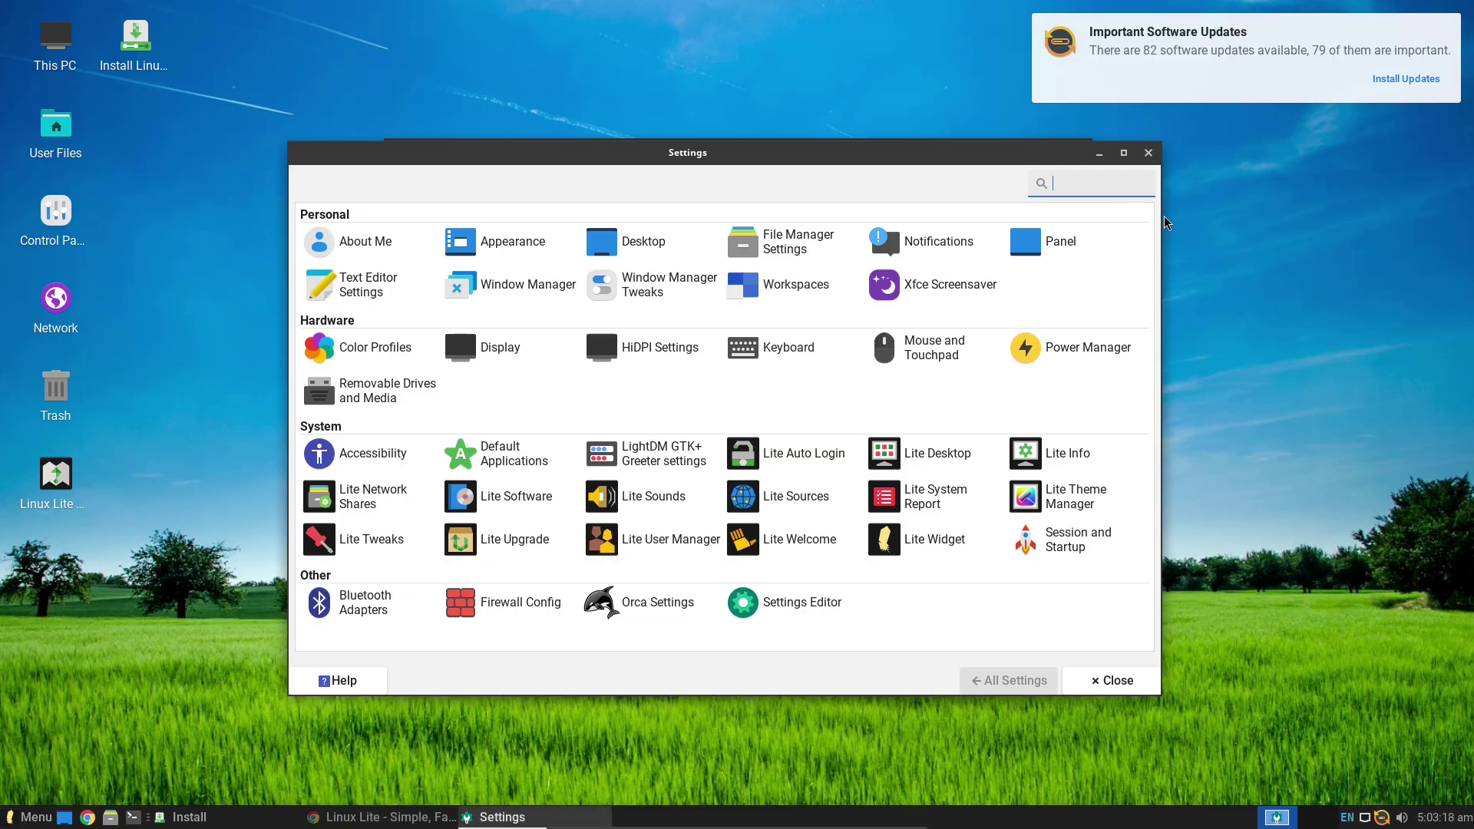
Step: Review the display power settings, Session and Startup, and the software installation list
click(1033, 347)
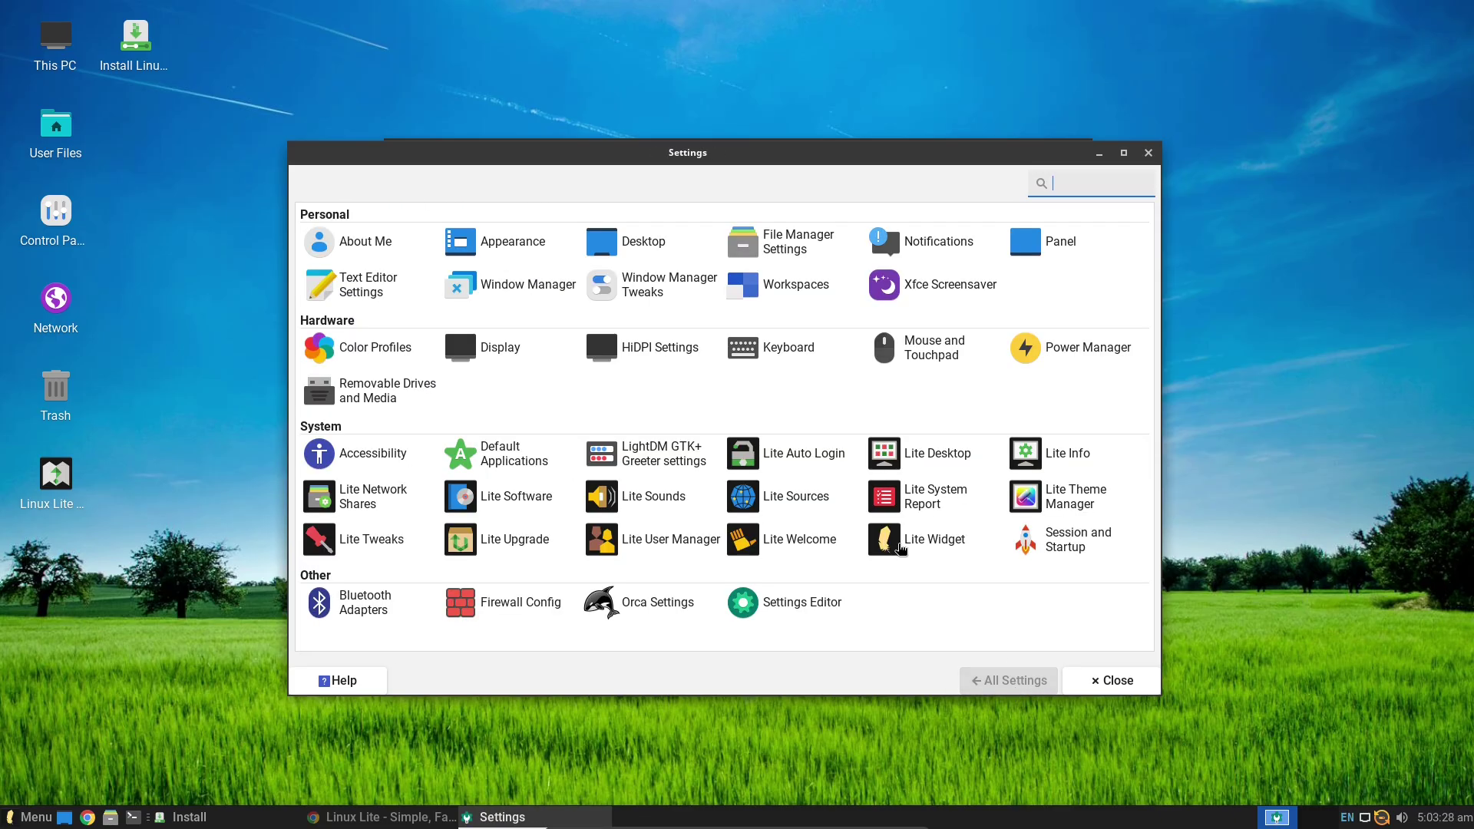
click(525, 499)
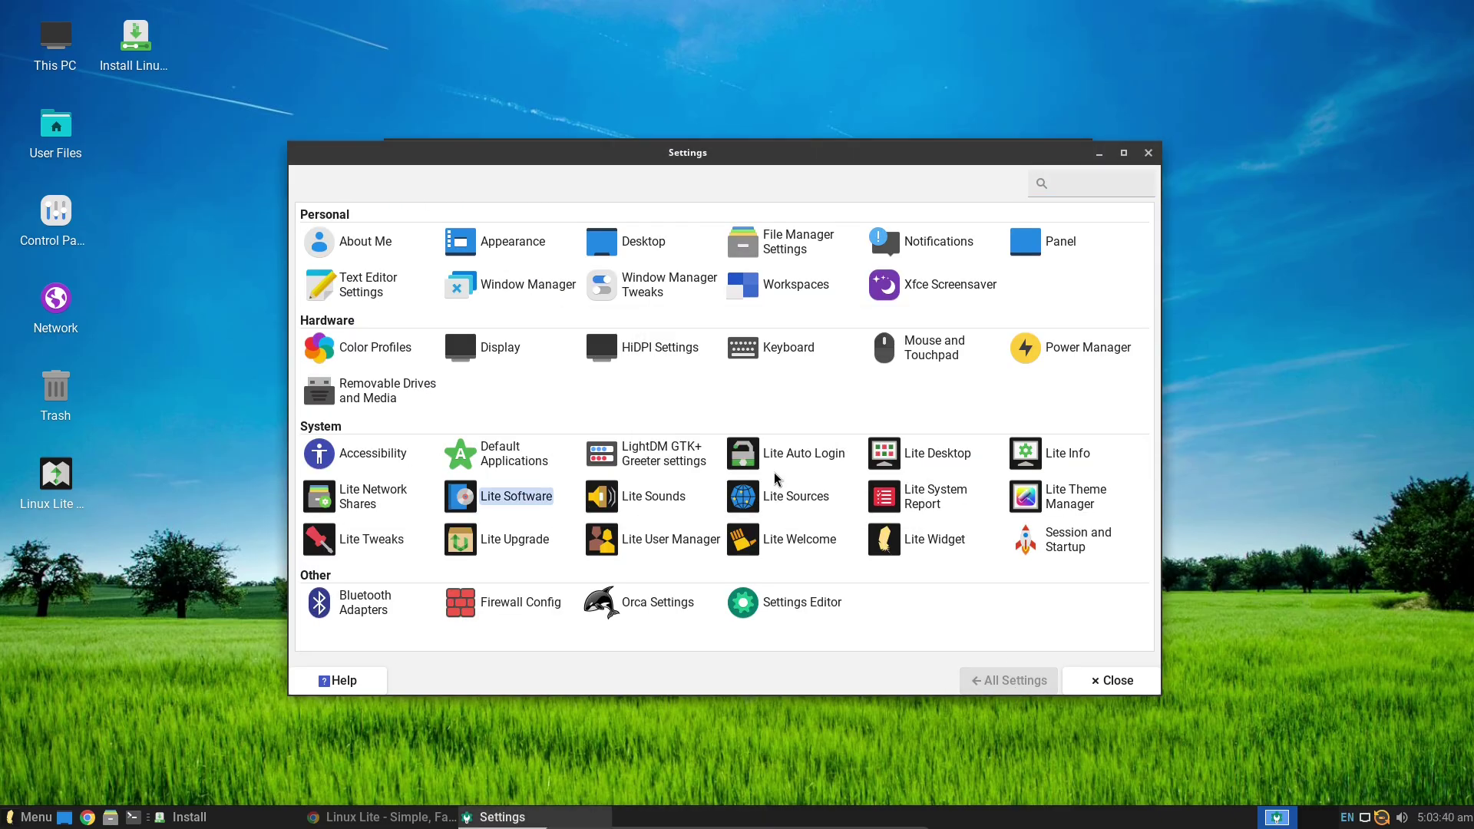
click(1086, 546)
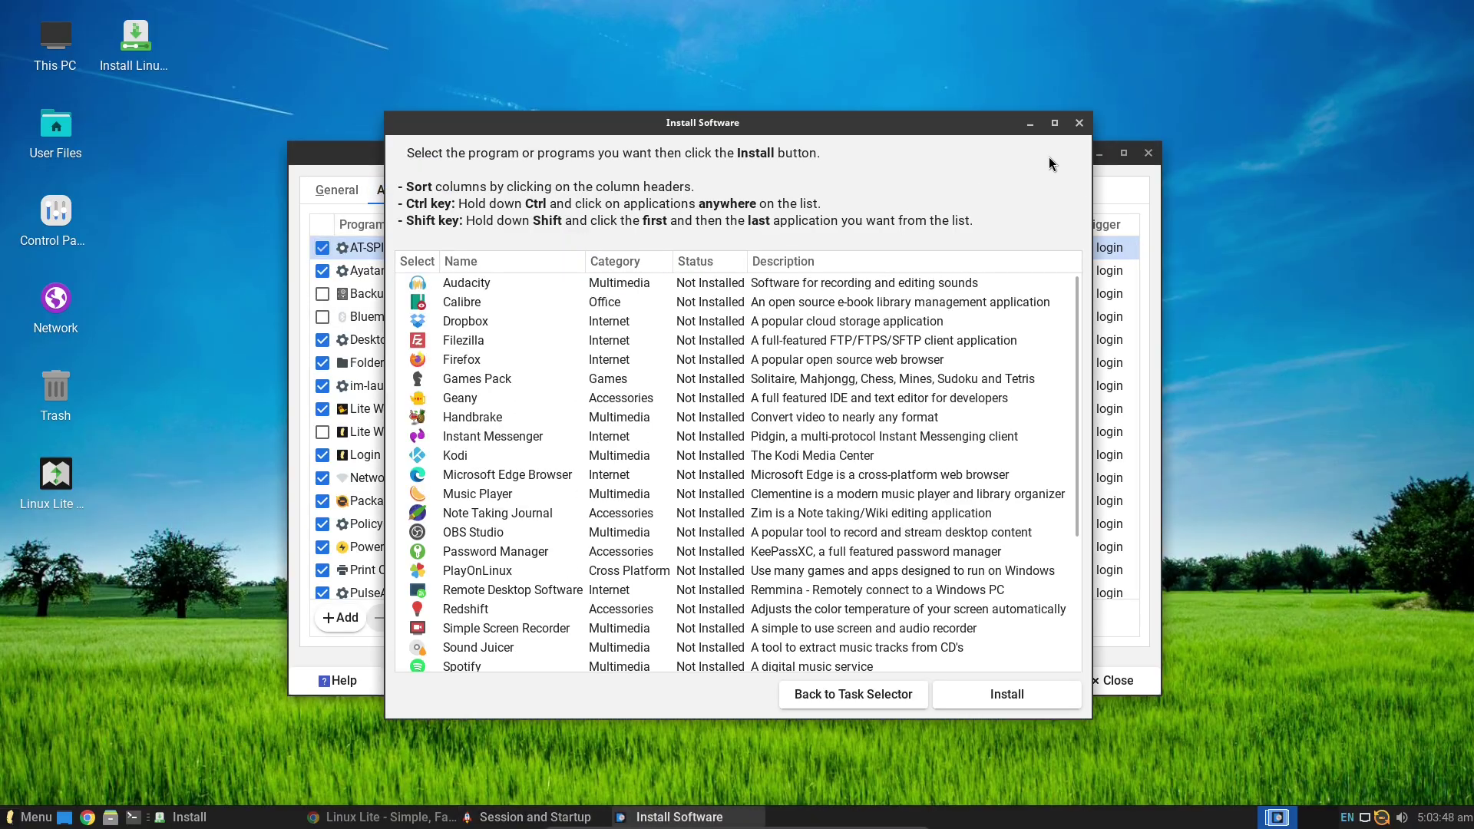
click(1050, 150)
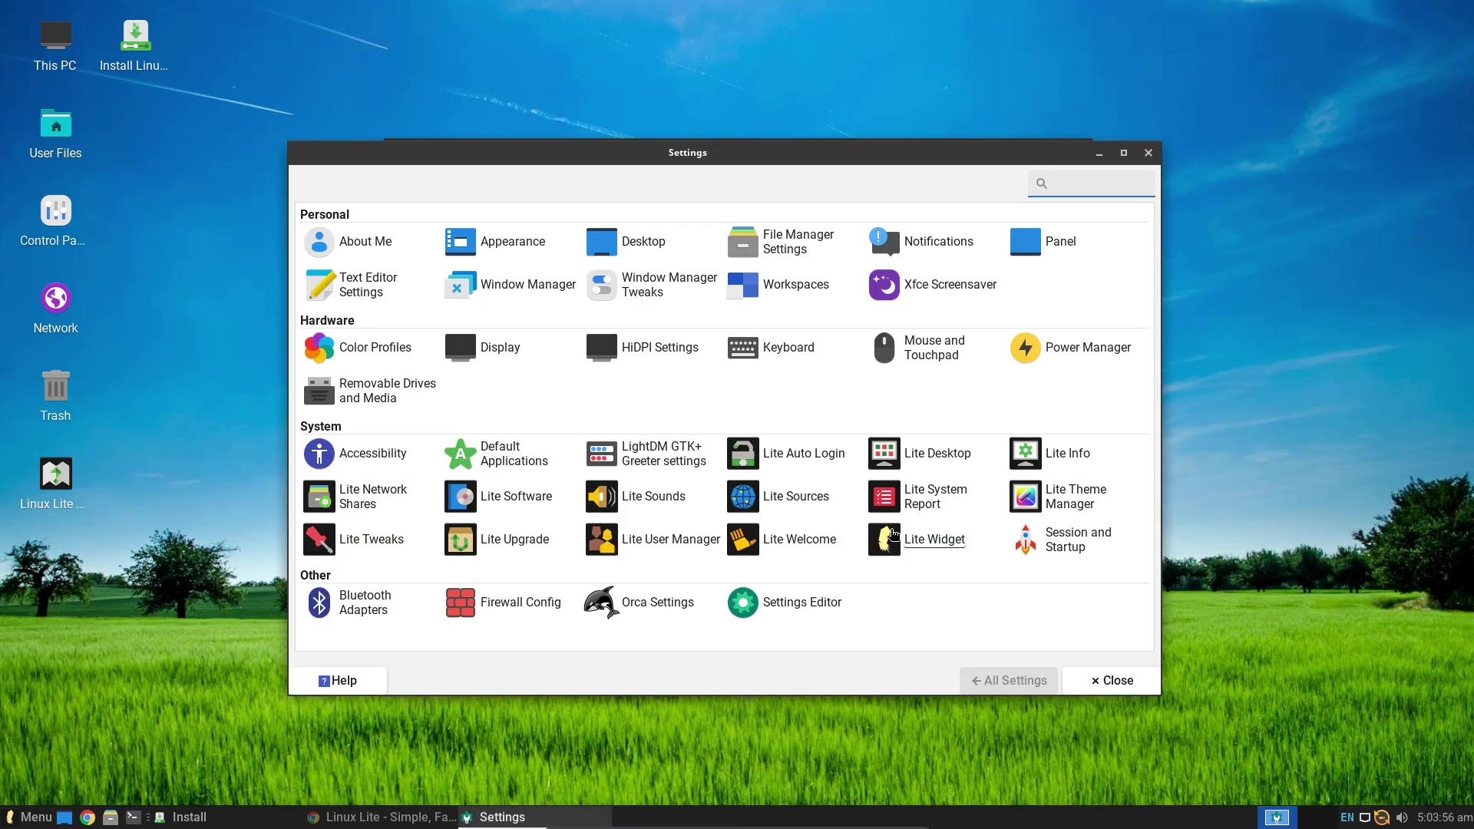
Step: Browse the Lite Tweaks tasks, then quit the Linux Lite installation
click(387, 543)
scroll(888, 510, down, 5)
click(965, 638)
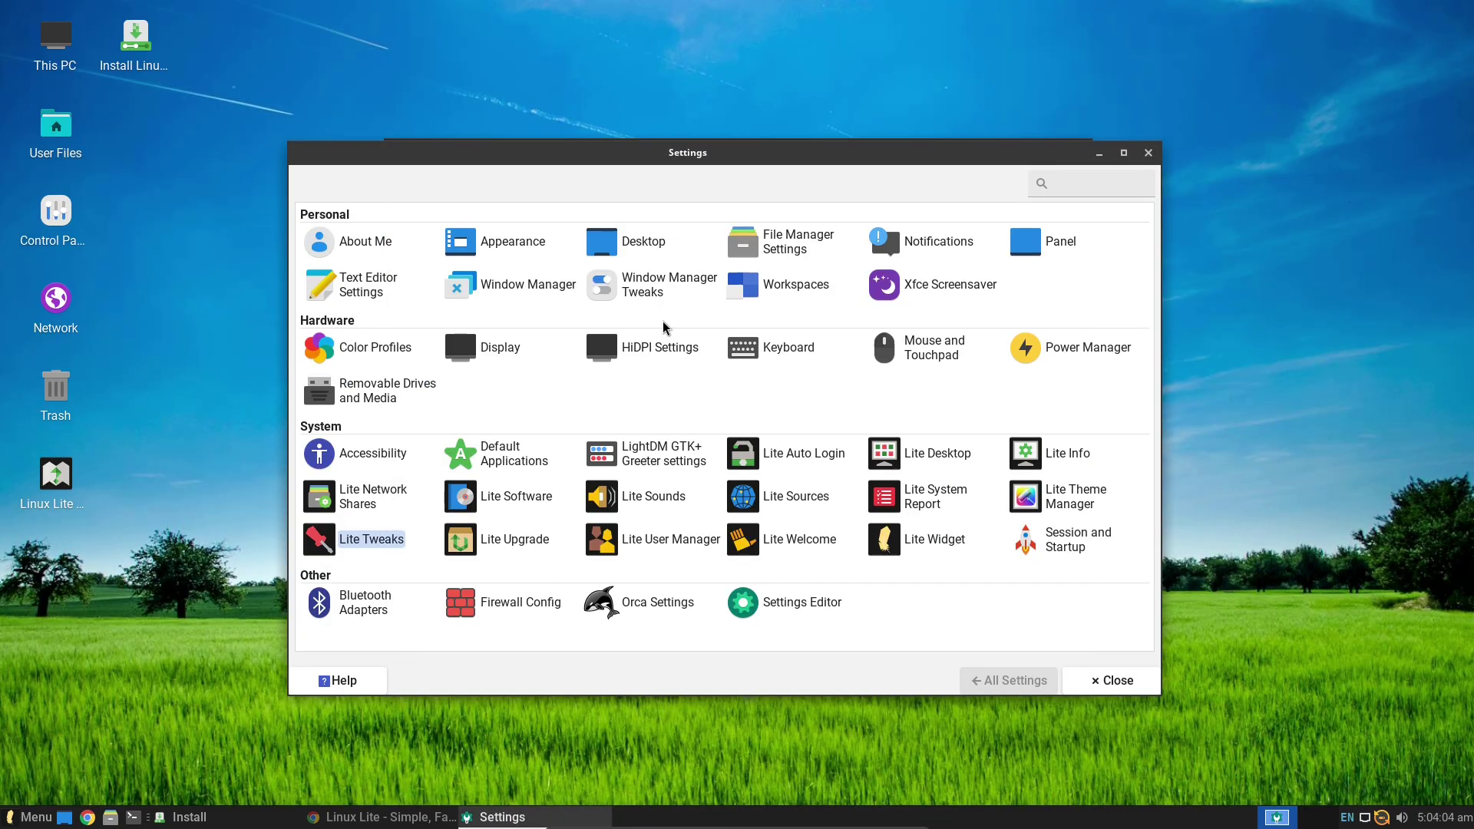
click(1123, 153)
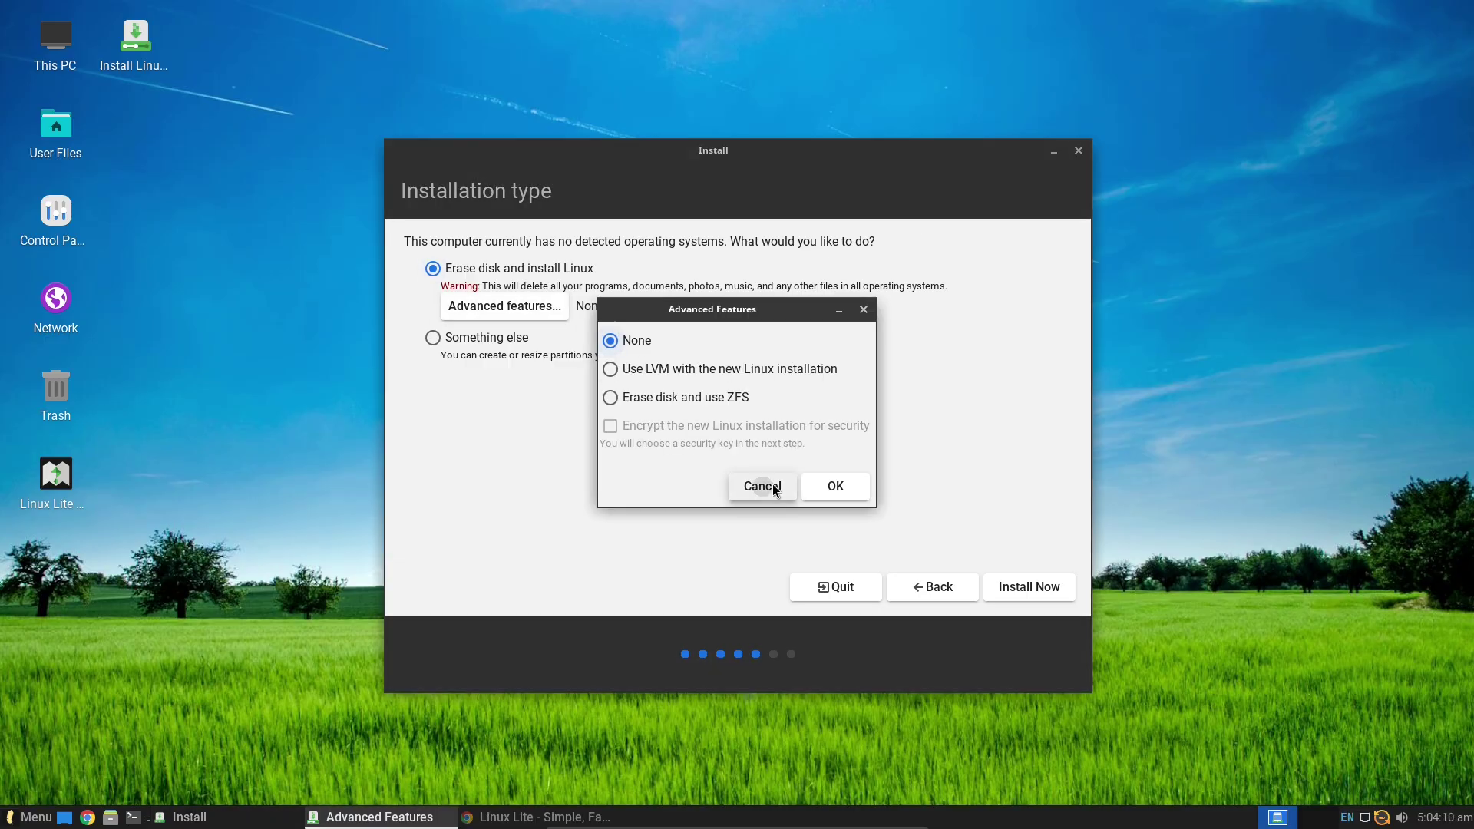
click(773, 487)
click(1078, 152)
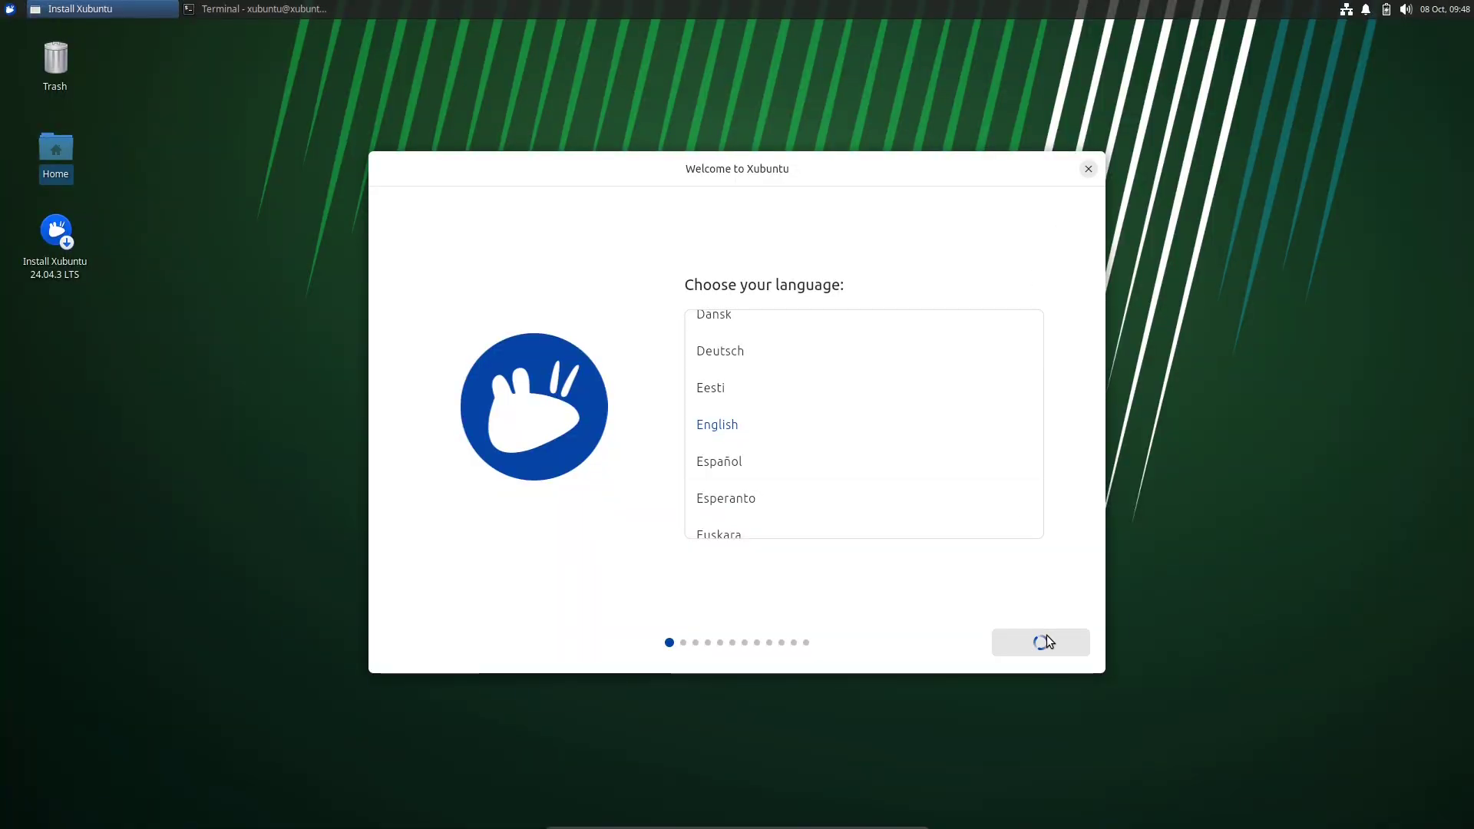
Step: Step through the Xubuntu installer, enabling third-party drivers and media formats, then close it
click(1048, 634)
click(1047, 634)
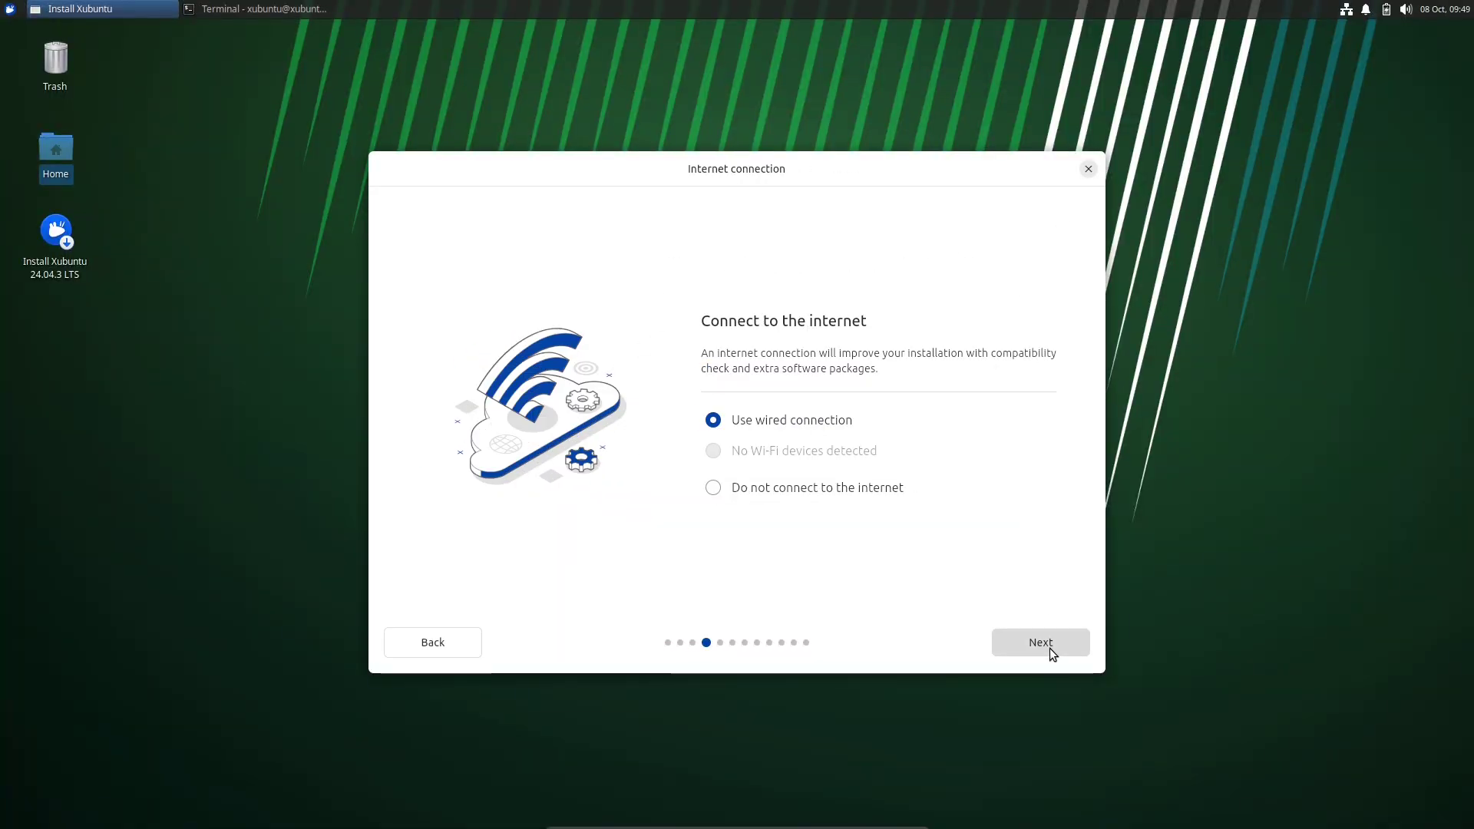
click(1049, 648)
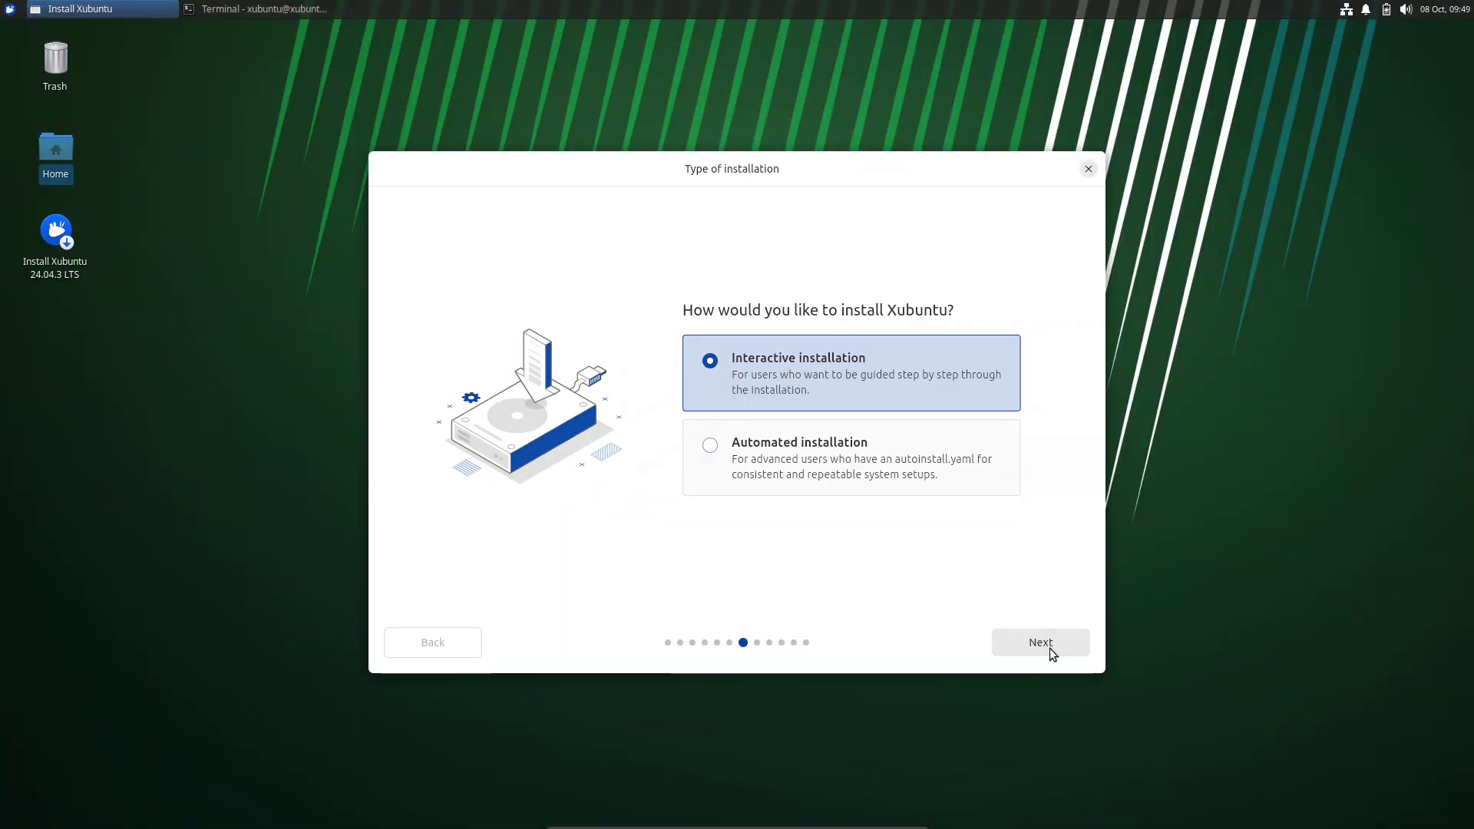
click(1049, 648)
click(715, 412)
click(856, 477)
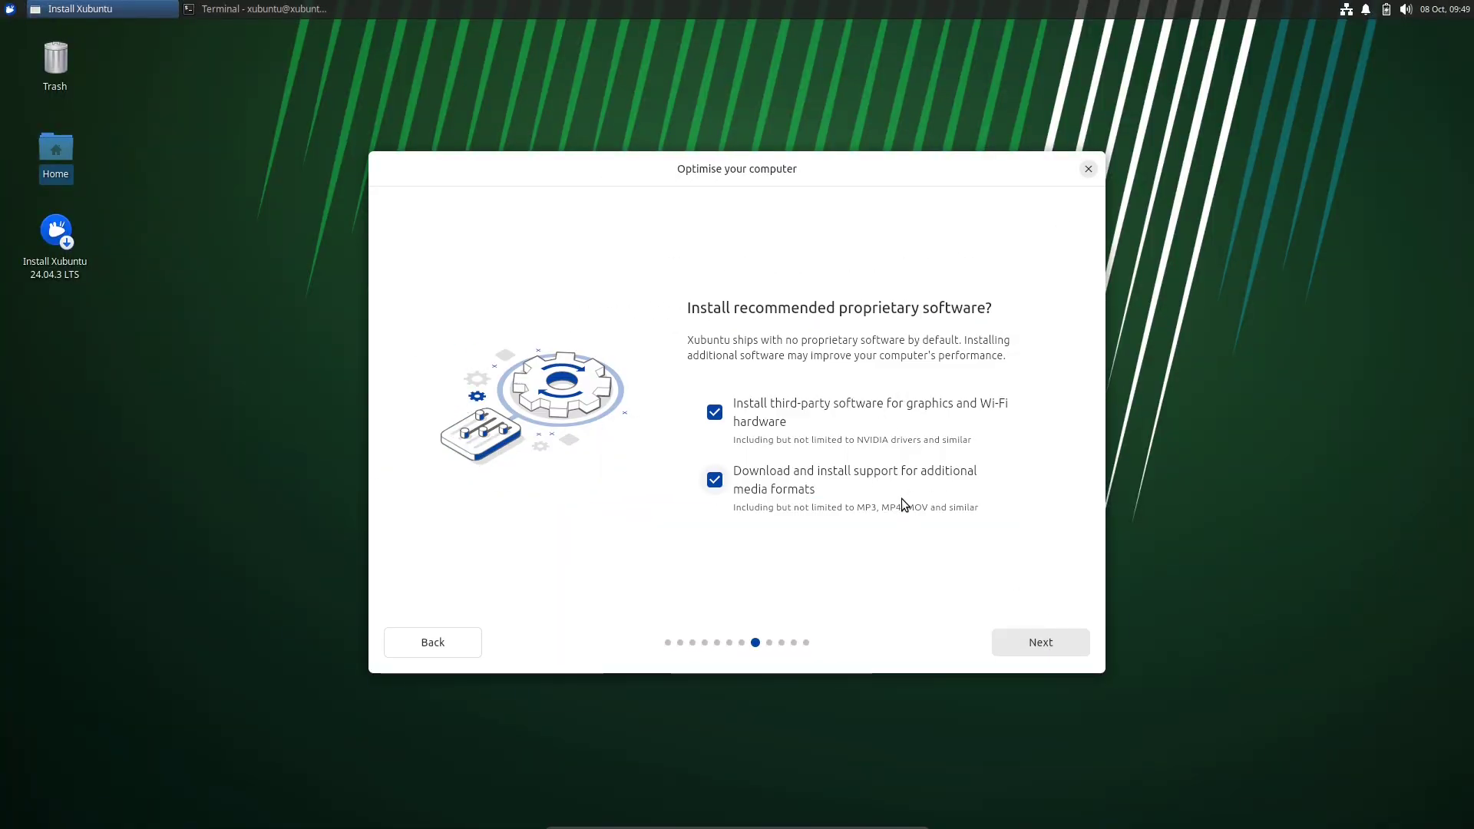
click(1041, 641)
click(793, 415)
click(796, 554)
click(1089, 169)
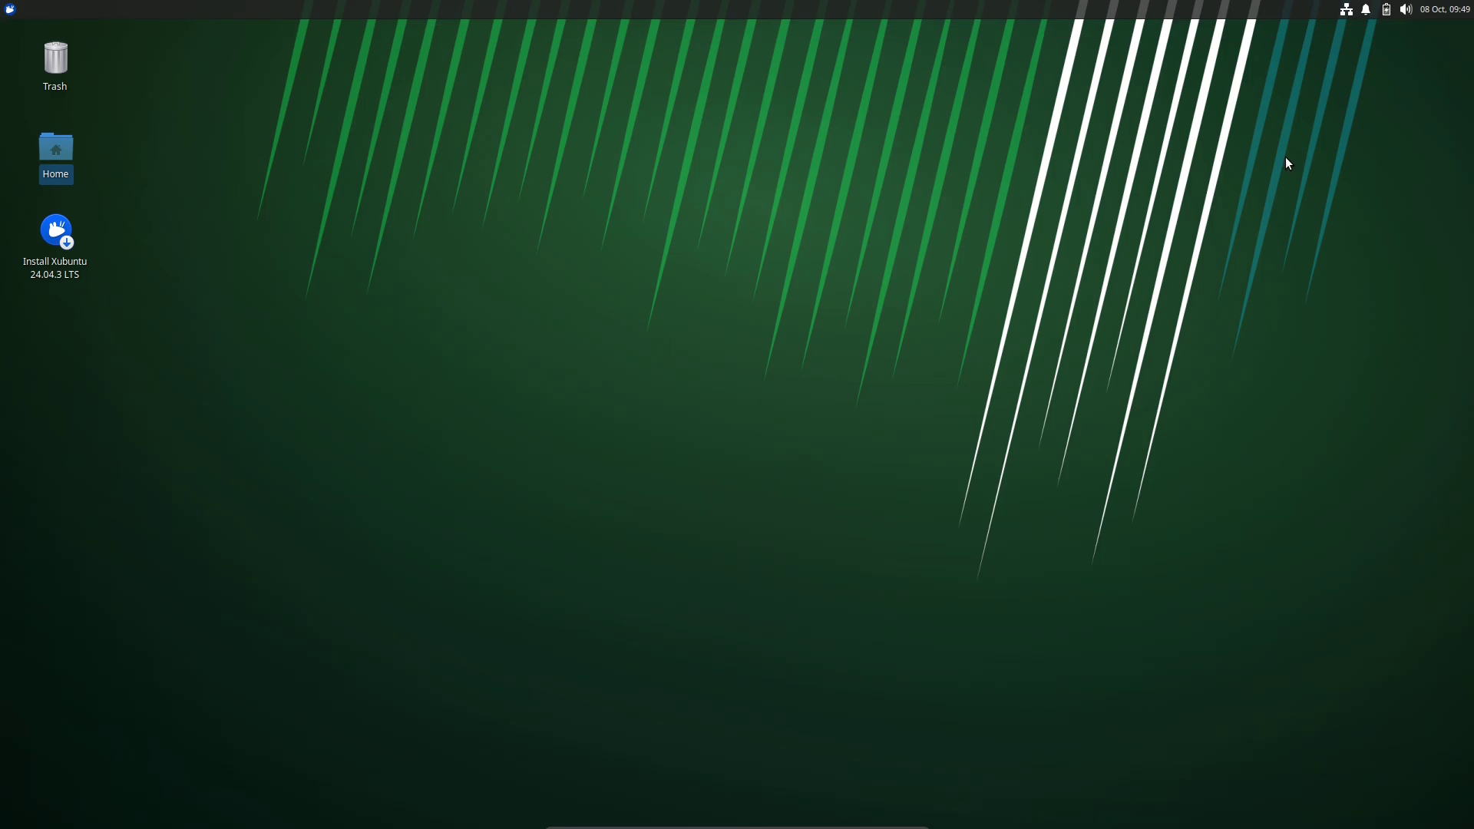
Step: Check the network status, notifications and sound volume in the panel tray
click(1347, 10)
click(1367, 10)
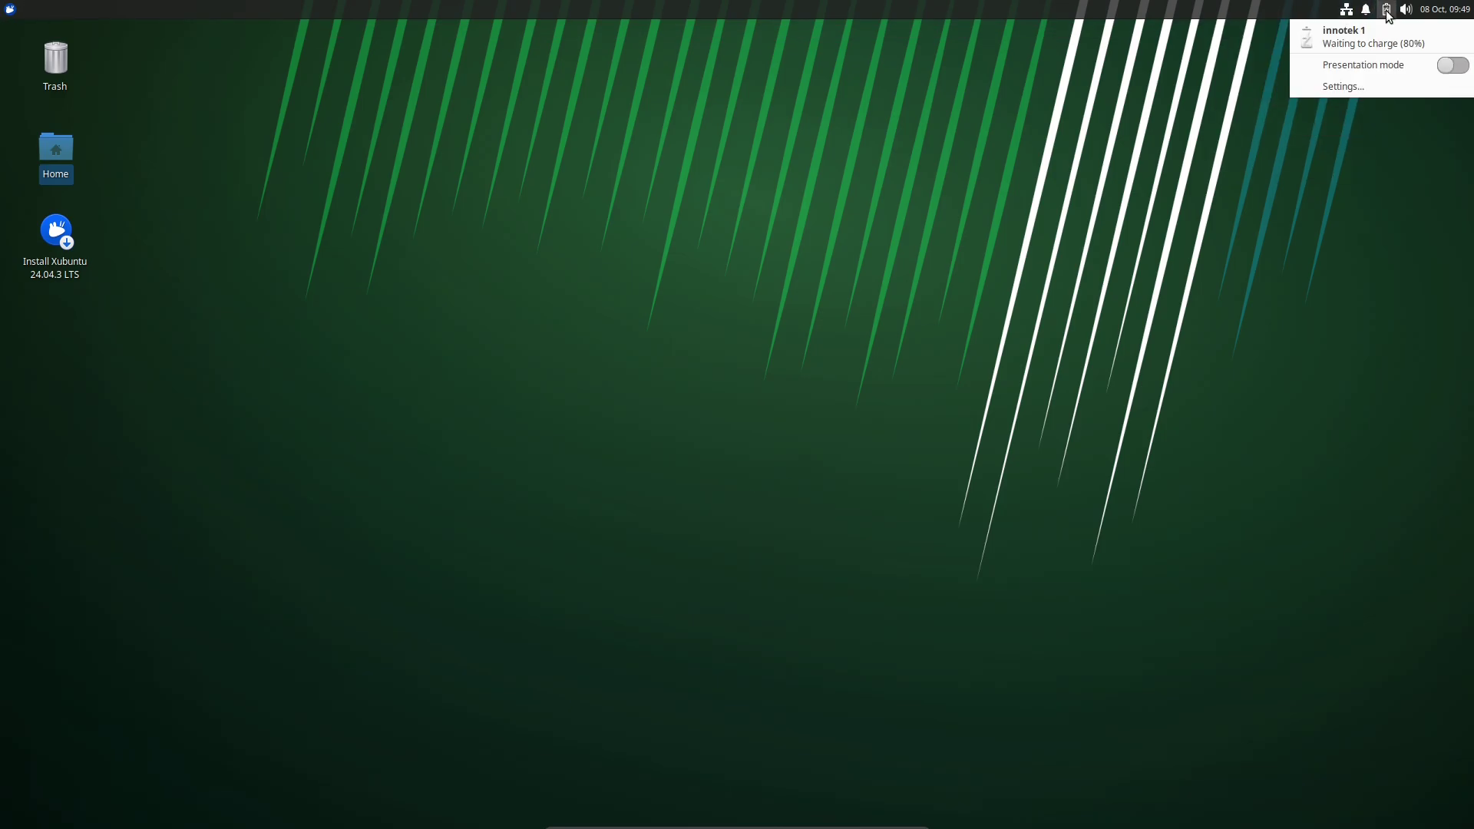
click(1406, 9)
click(607, 257)
Step: Set the cloudy ploughed-field photo as the desktop wallpaper via Desktop Settings
right_click(634, 284)
right_click(637, 424)
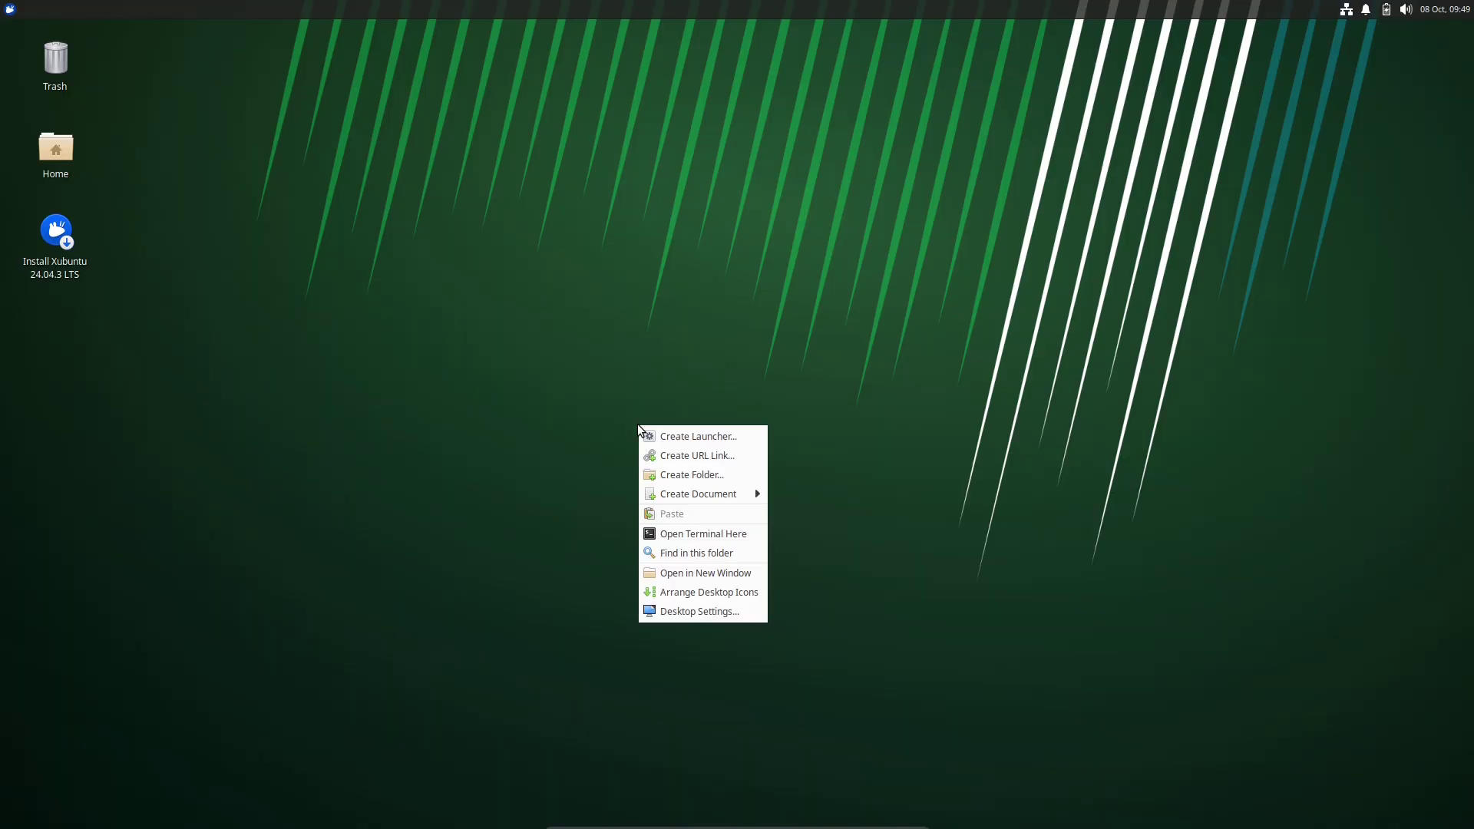
click(676, 608)
click(817, 354)
click(982, 206)
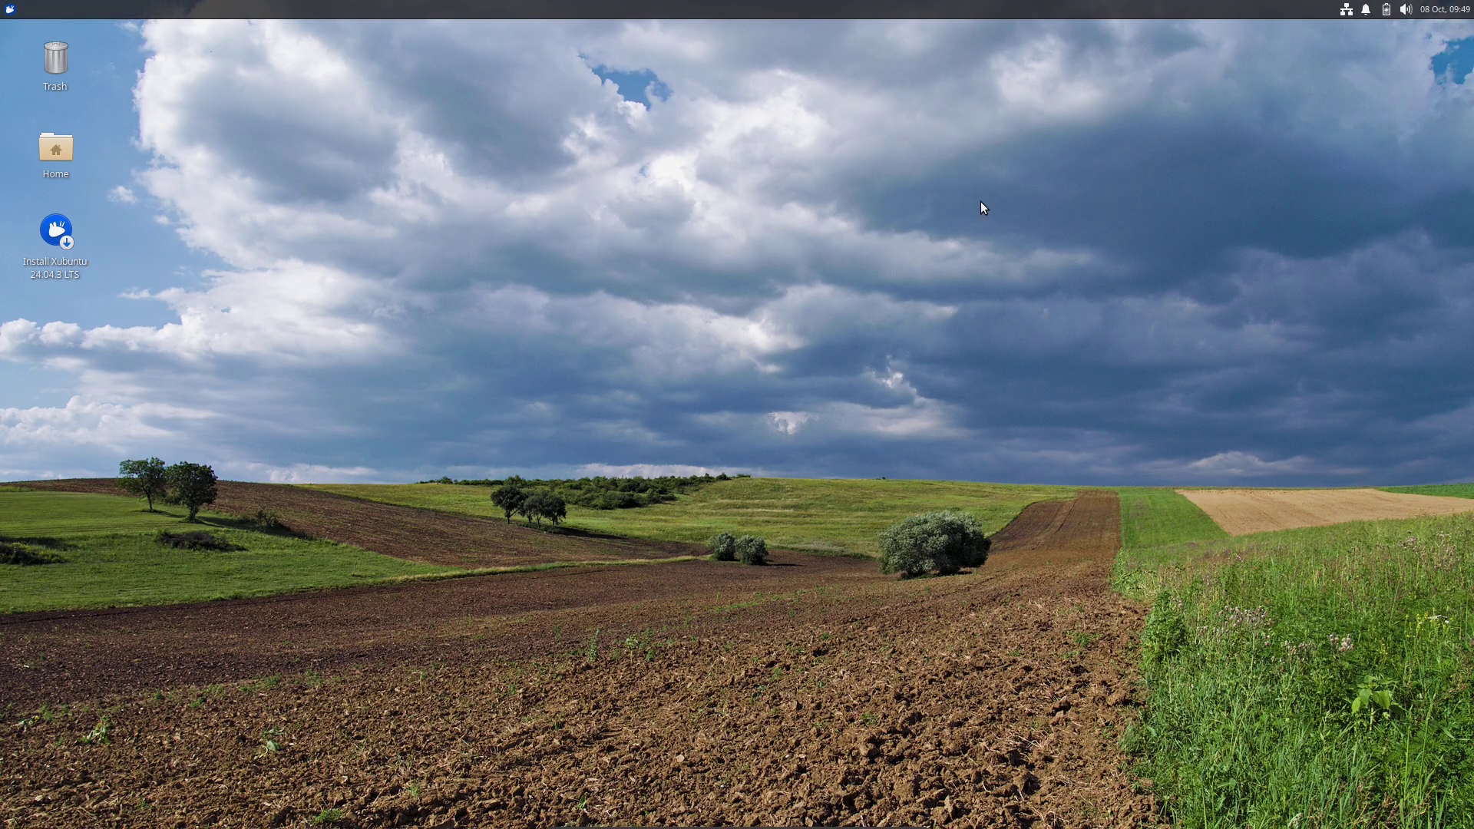
Step: Browse the Launcher, Settings, Extensions, Preferences and System settings categories
key(super)
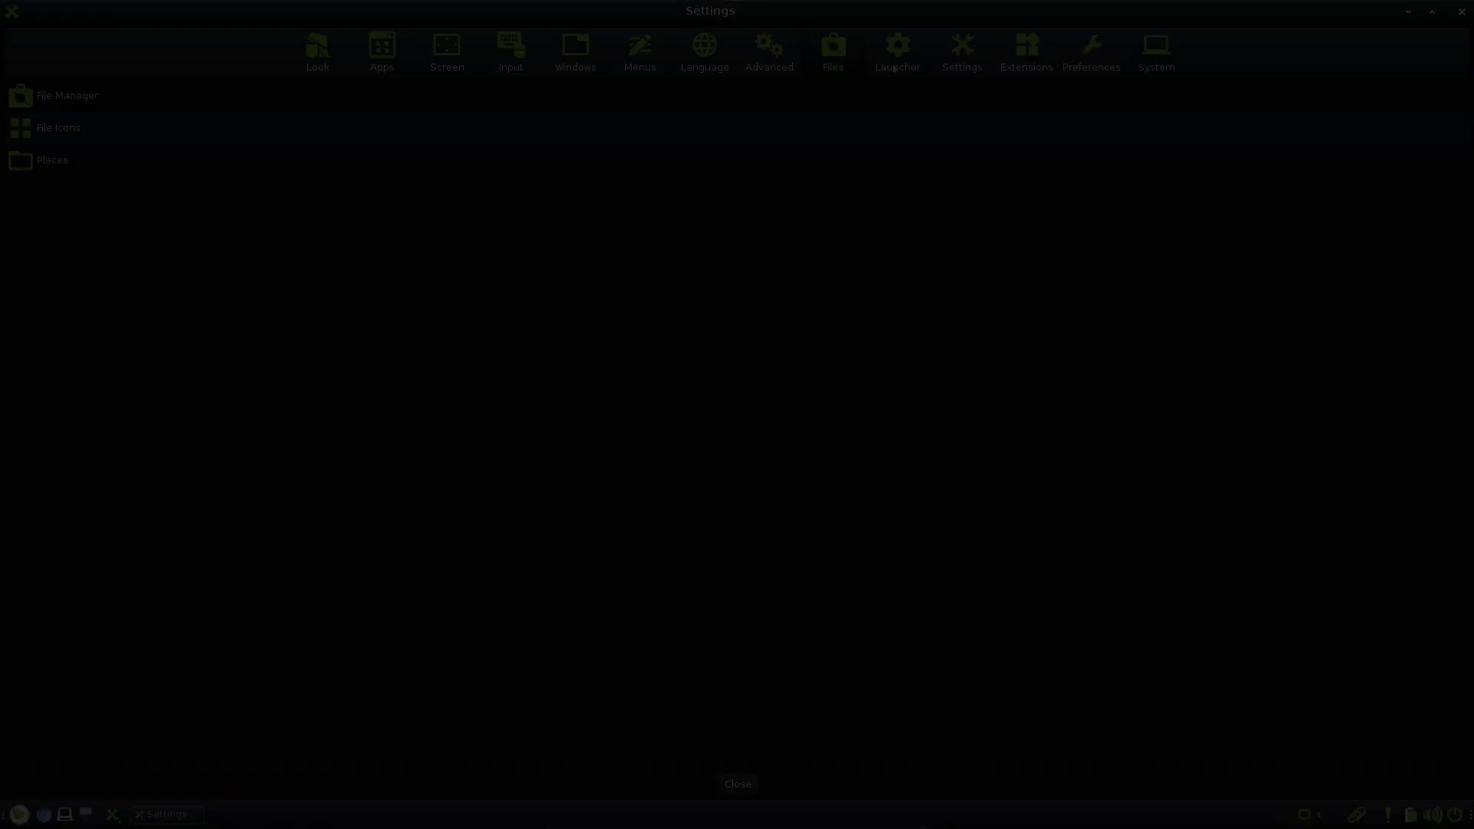
click(895, 61)
click(962, 54)
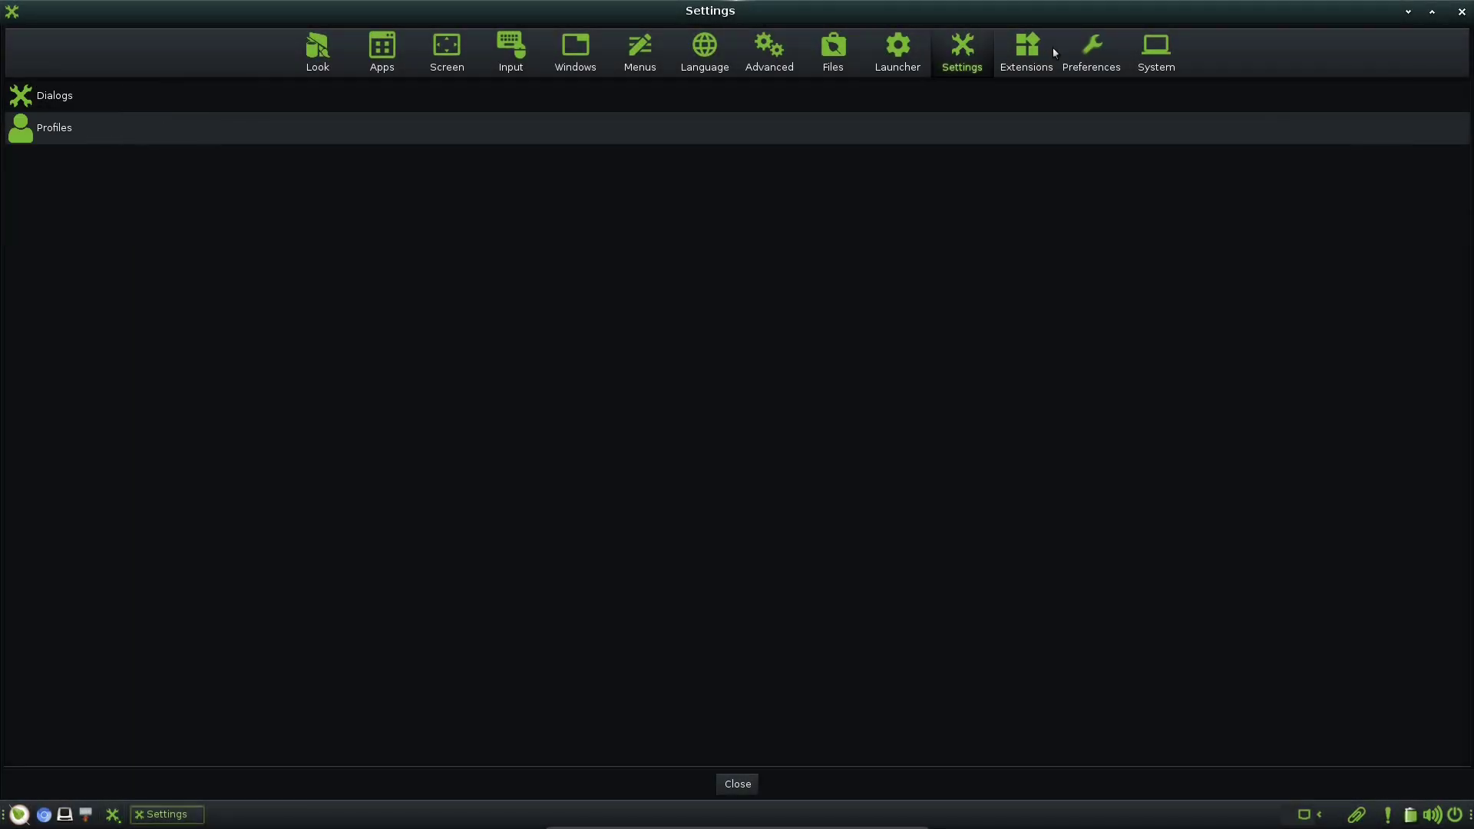
click(1027, 54)
click(1091, 54)
click(1156, 59)
Step: Launch Synaptic after an execution error, view its About info, sort packages by status, then close it
click(192, 129)
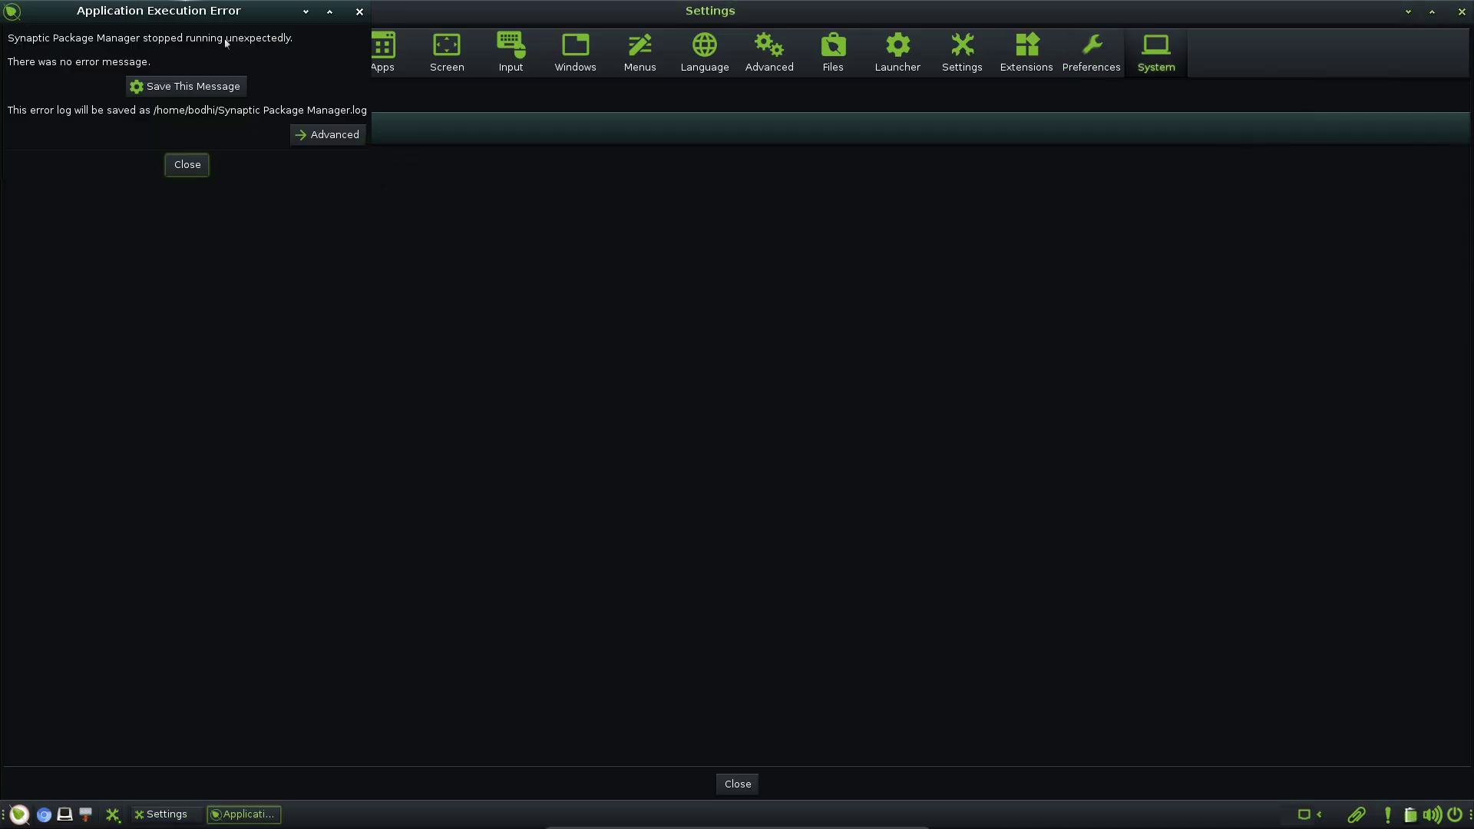
click(521, 362)
click(192, 128)
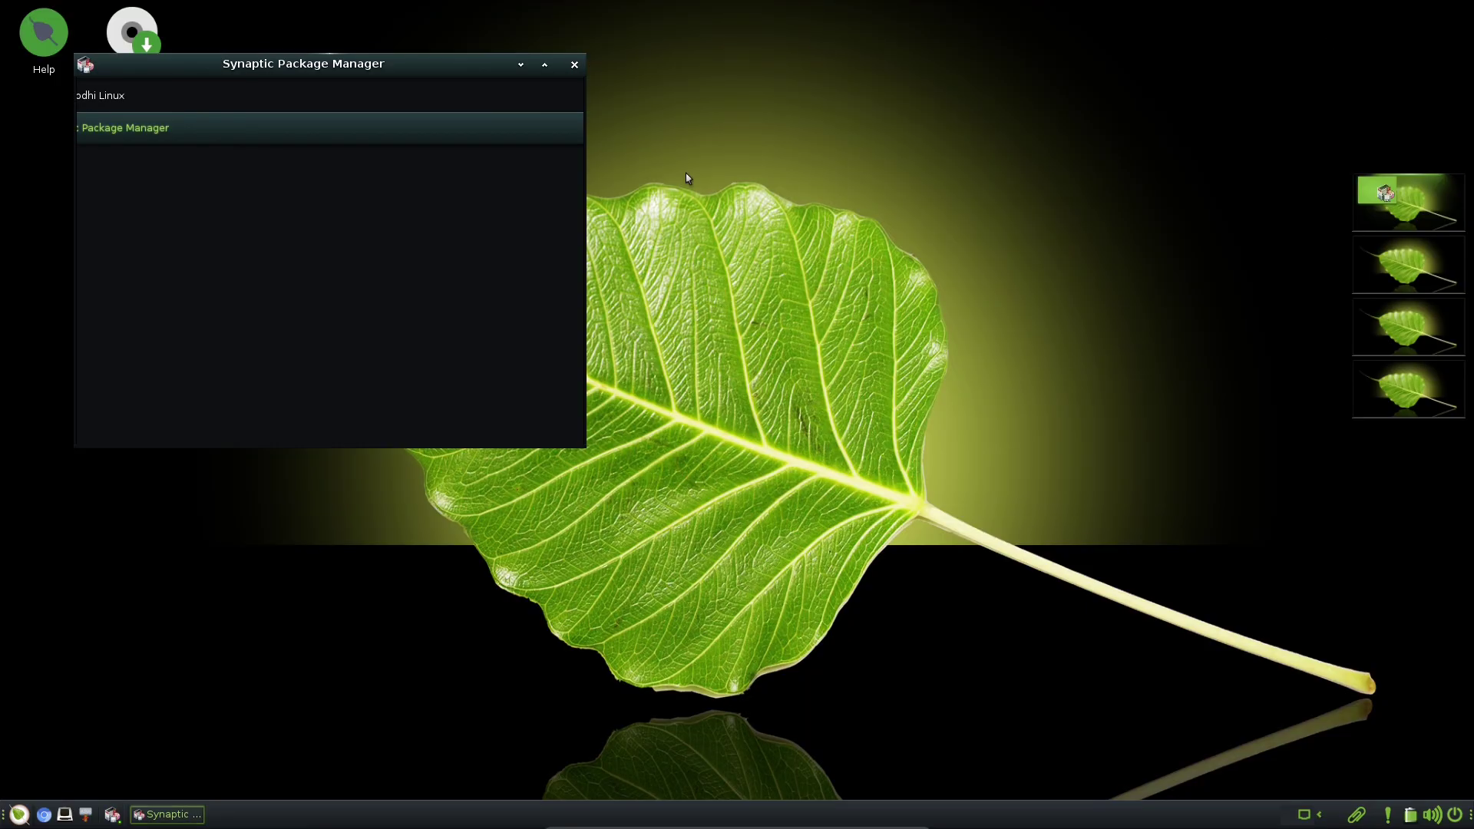
click(185, 34)
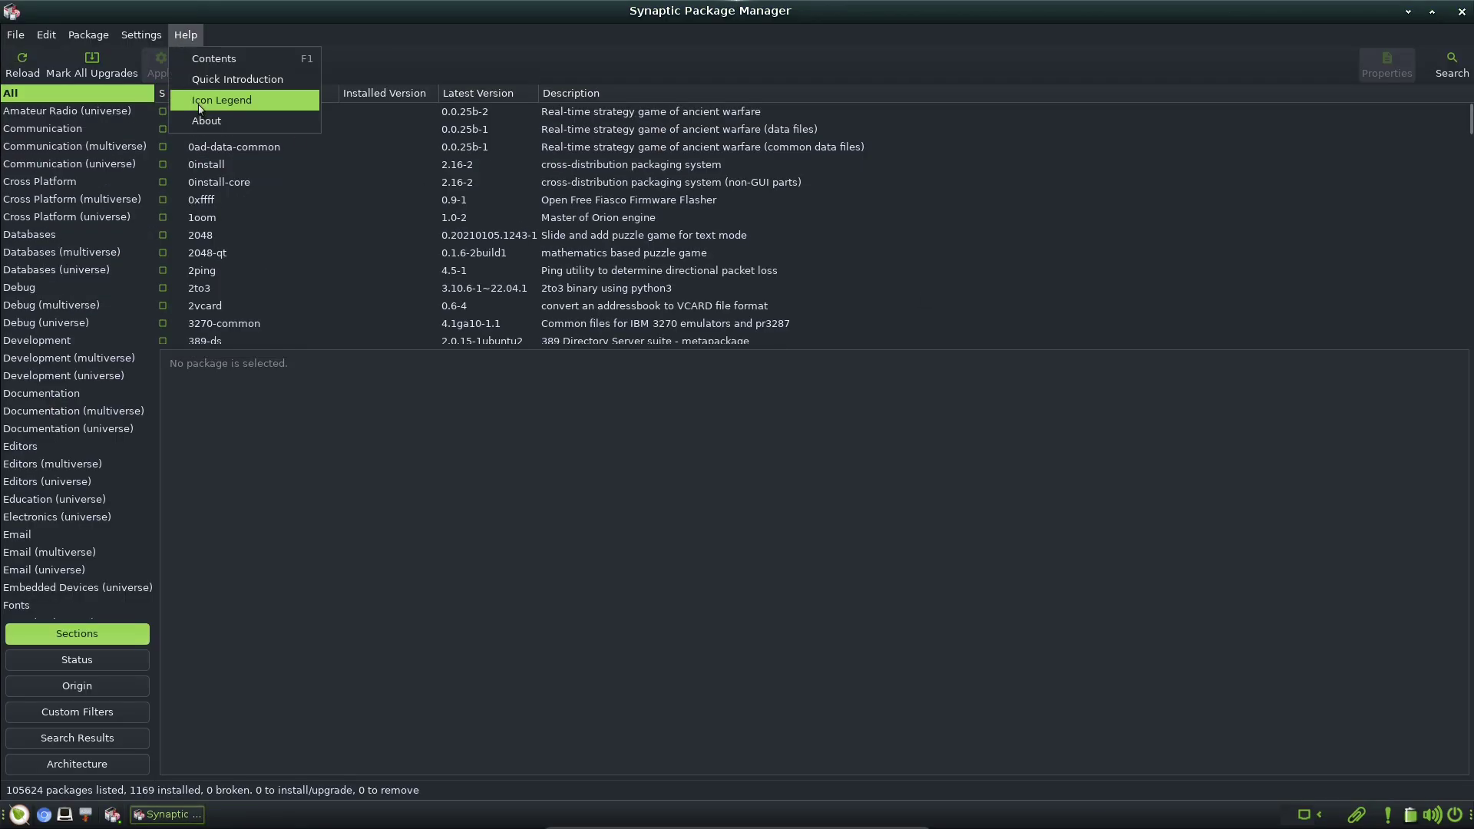
click(206, 121)
click(1018, 507)
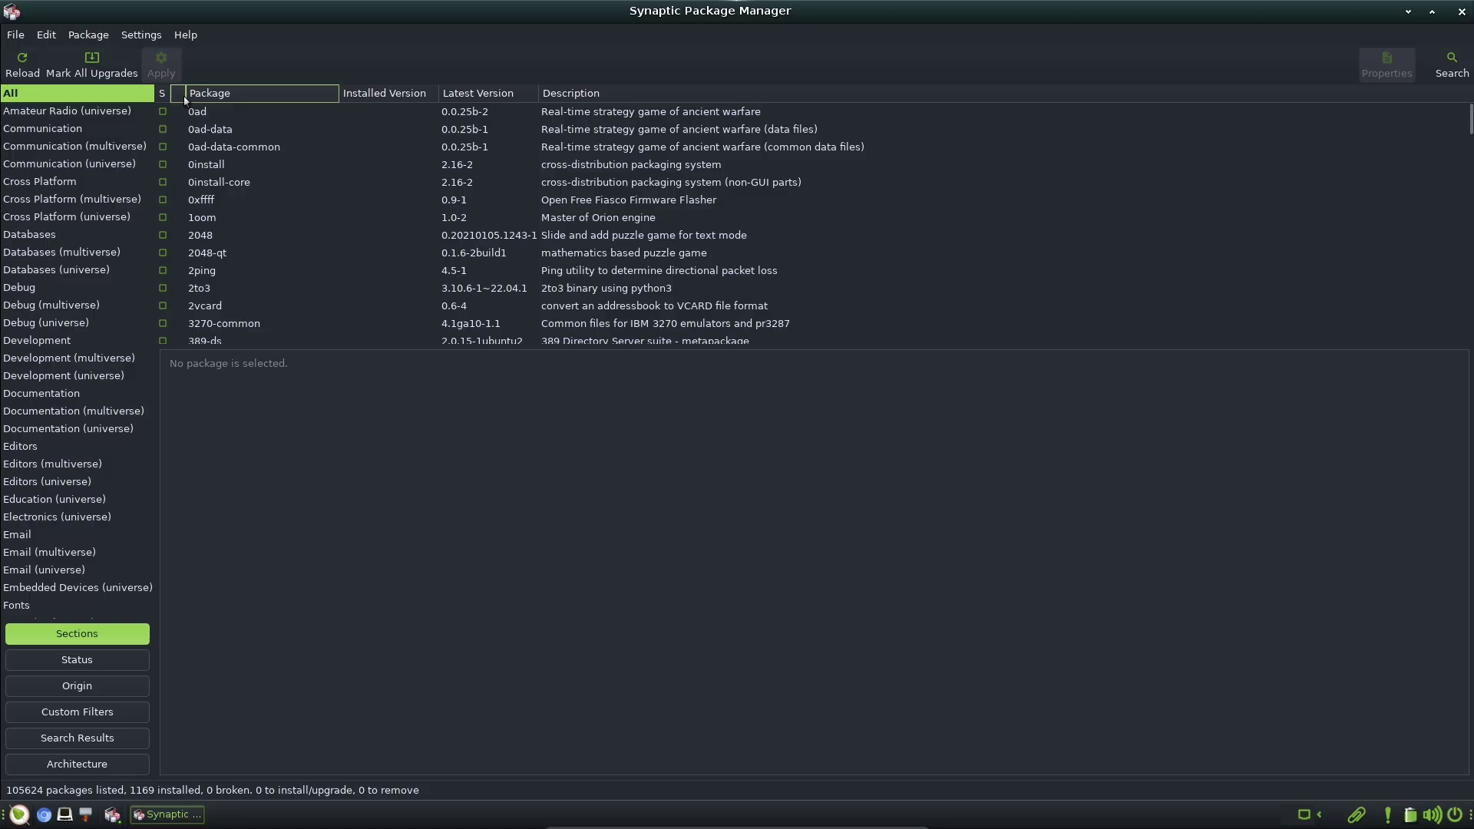
click(162, 93)
click(1470, 298)
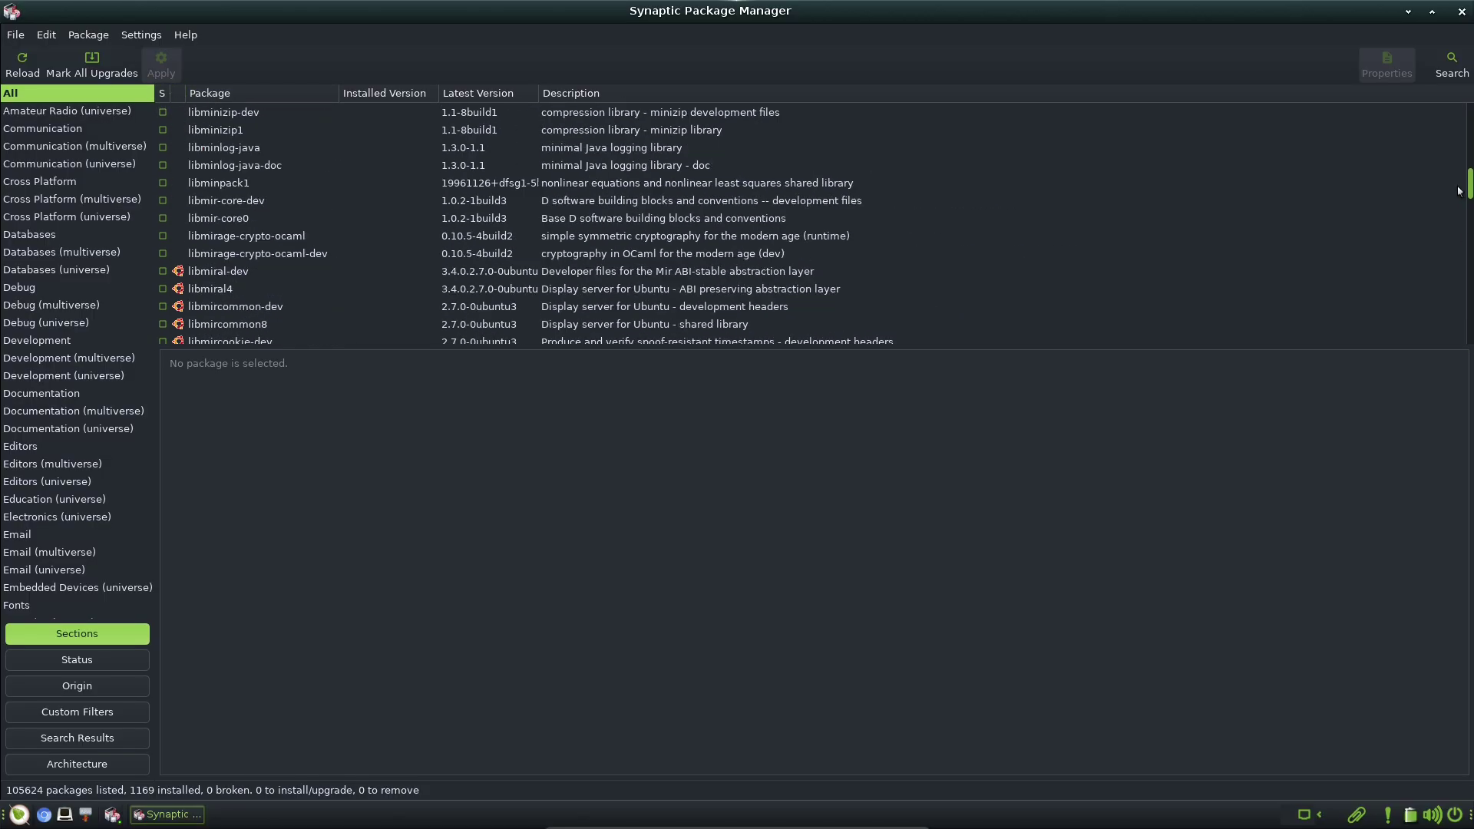
click(1461, 11)
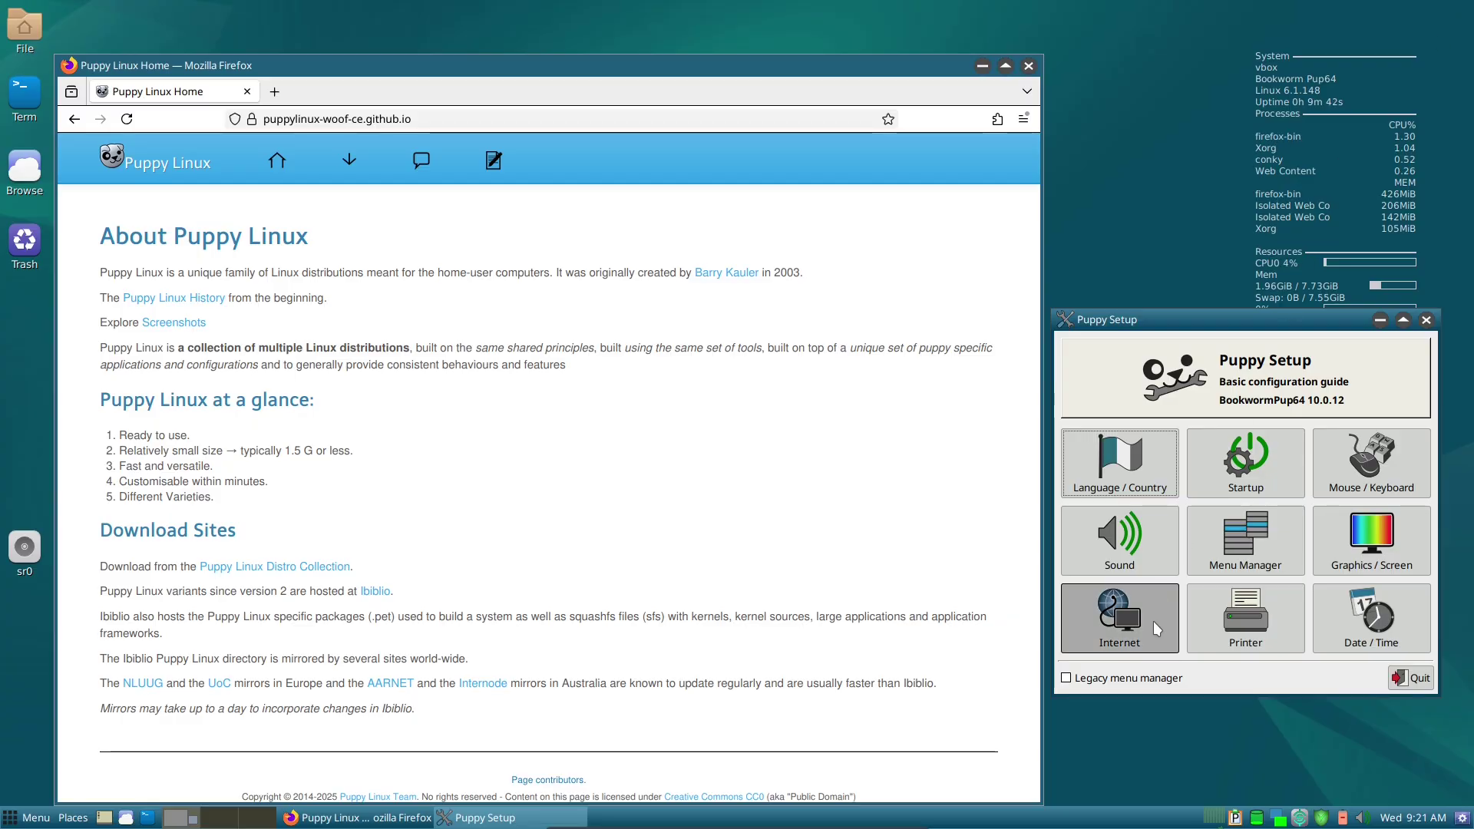
Step: Download the BookwormPup64 10.0.12 ISO from the Distro Collection's ibiblio link in Firefox
click(1119, 538)
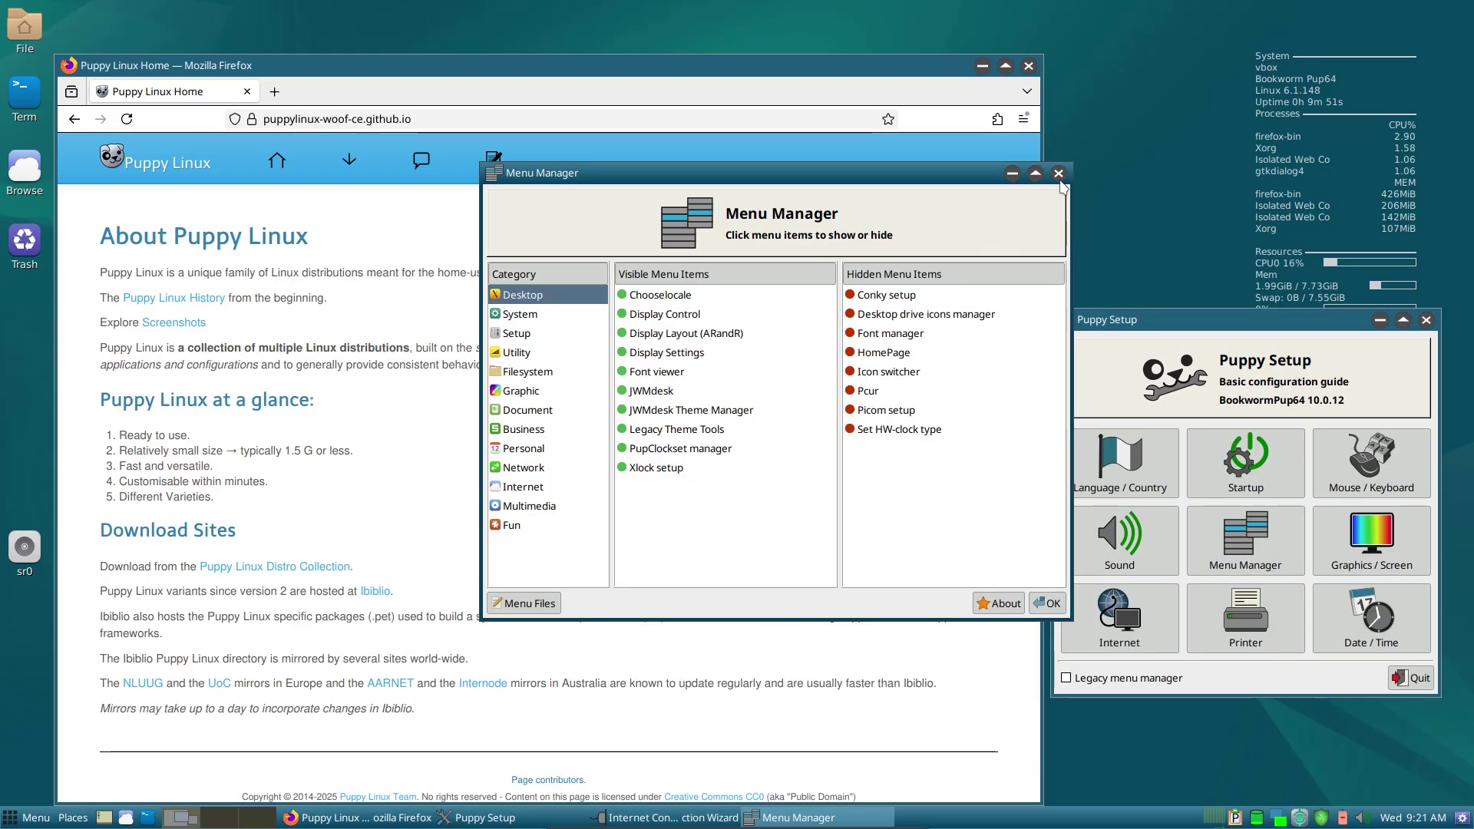
drag(639, 67, 908, 79)
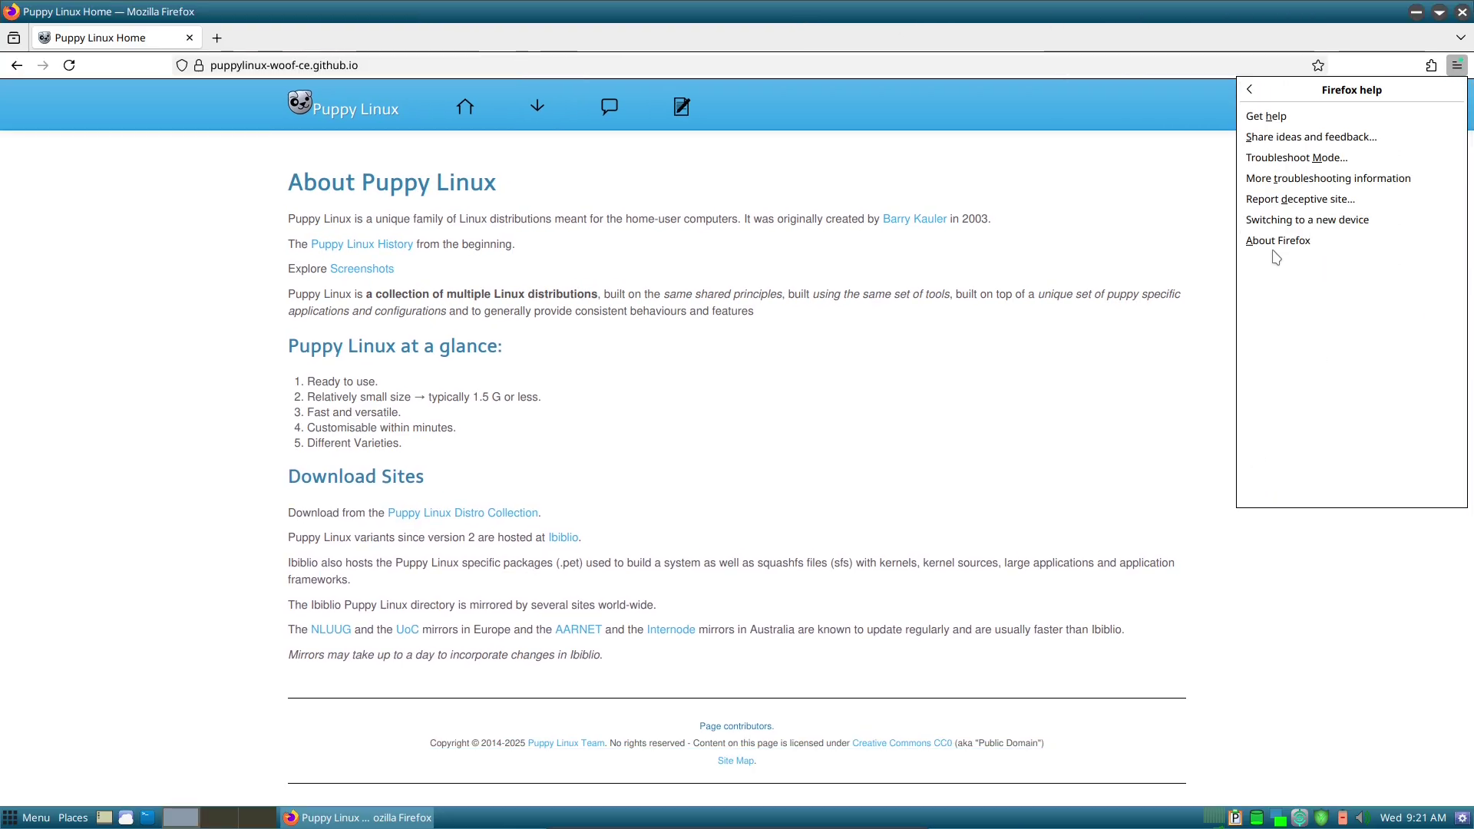
click(1180, 244)
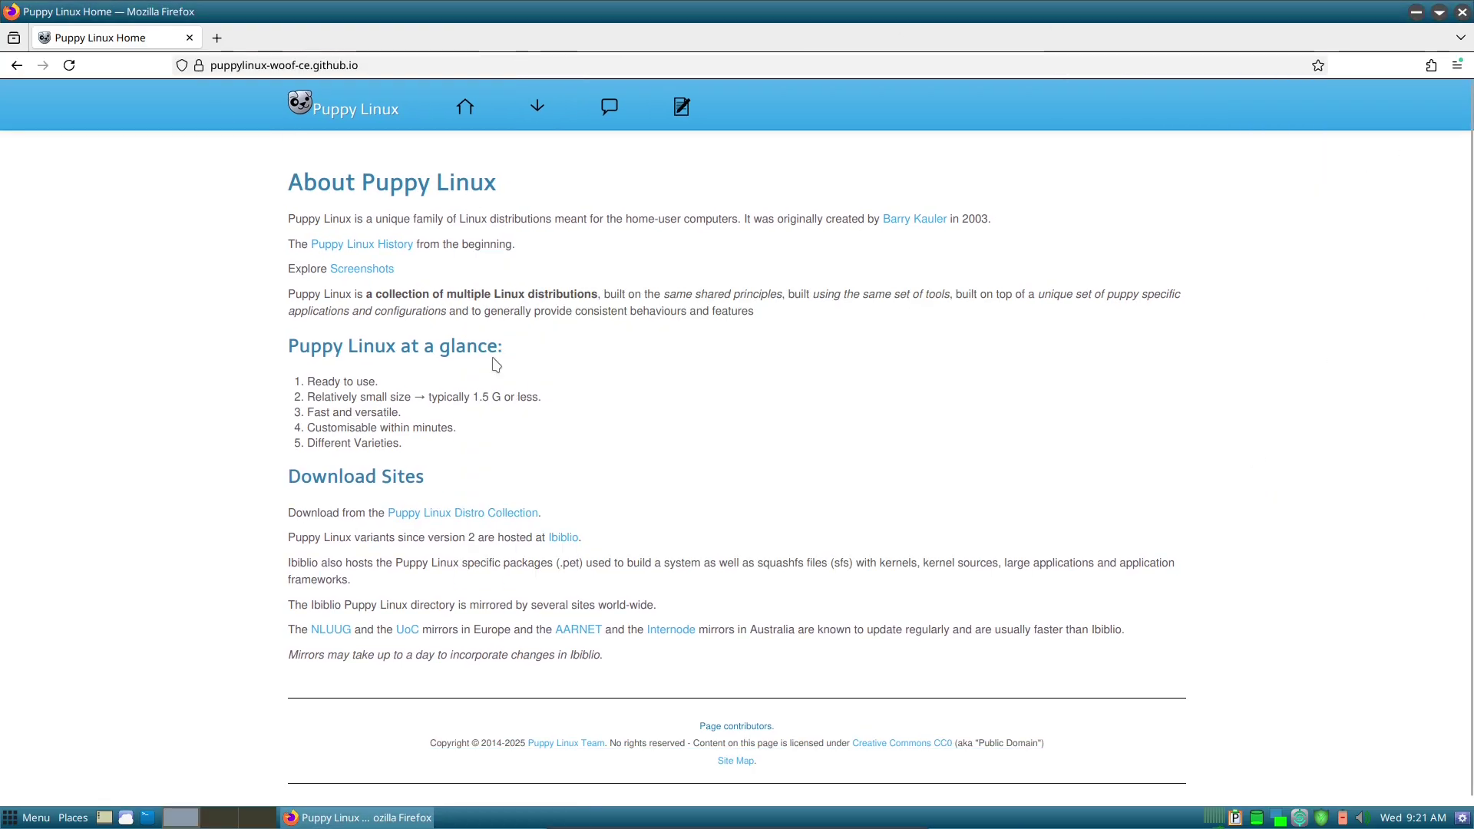
click(538, 106)
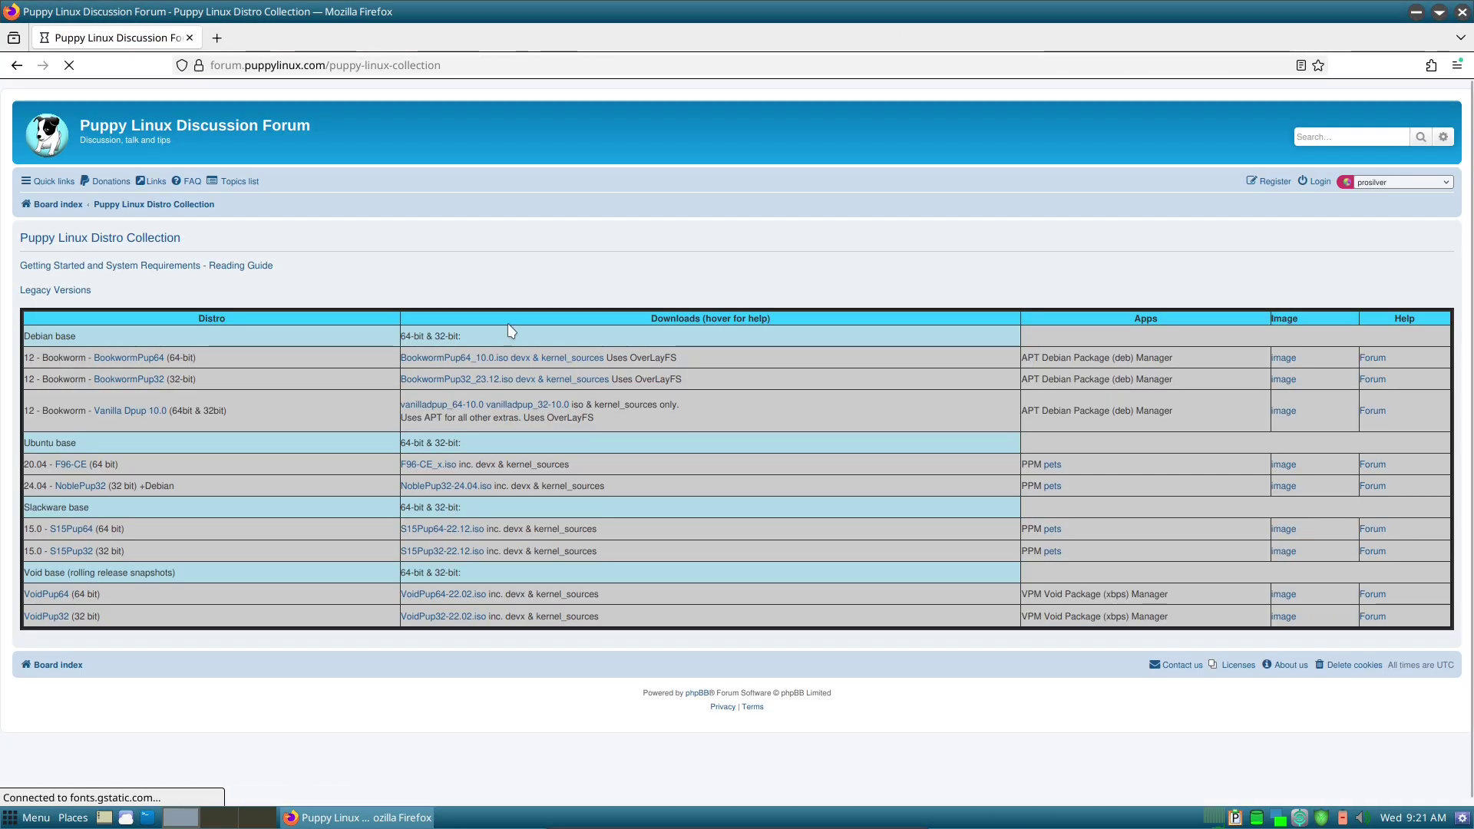
click(127, 361)
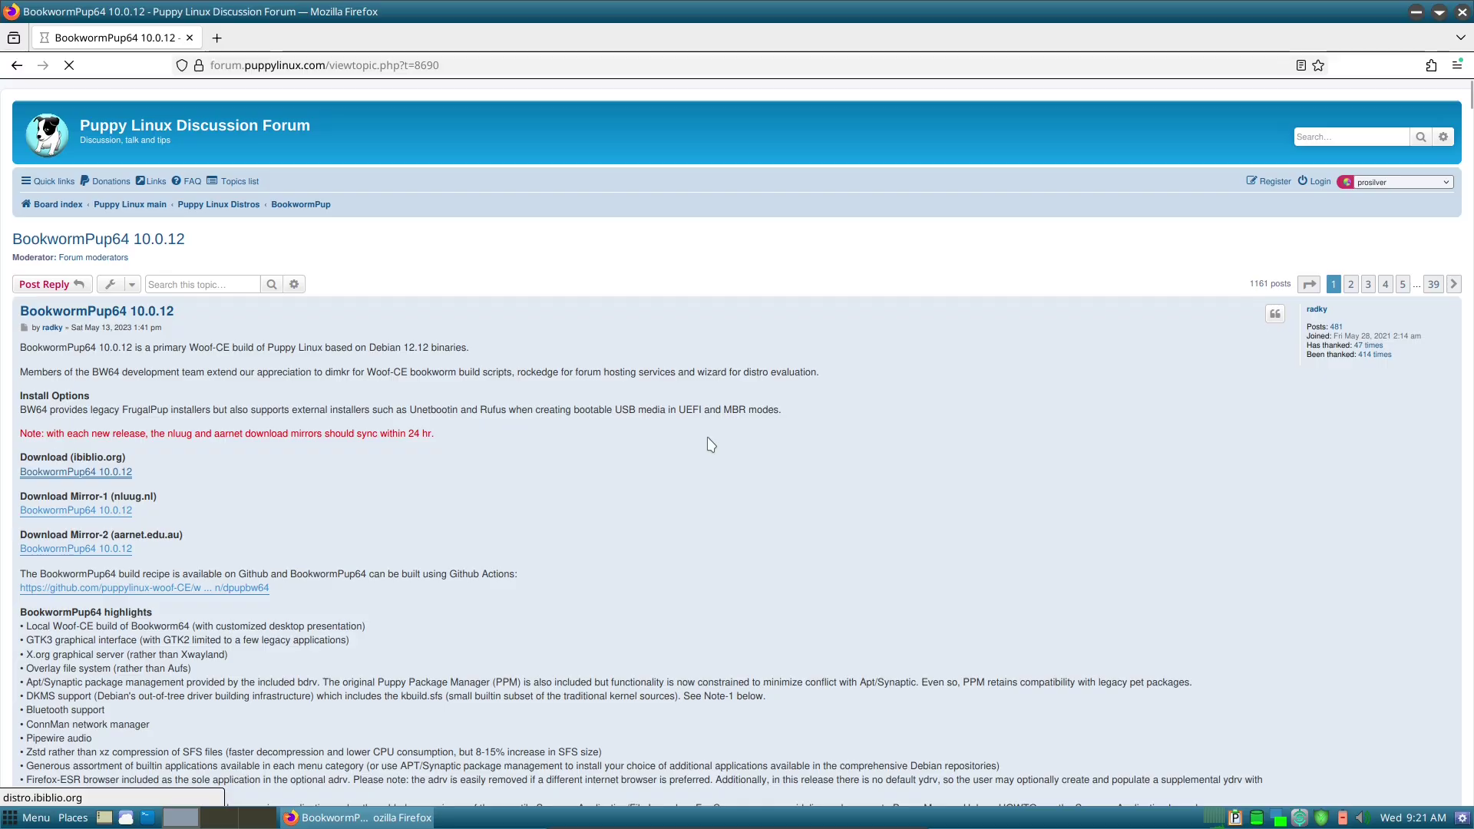
click(46, 471)
click(137, 166)
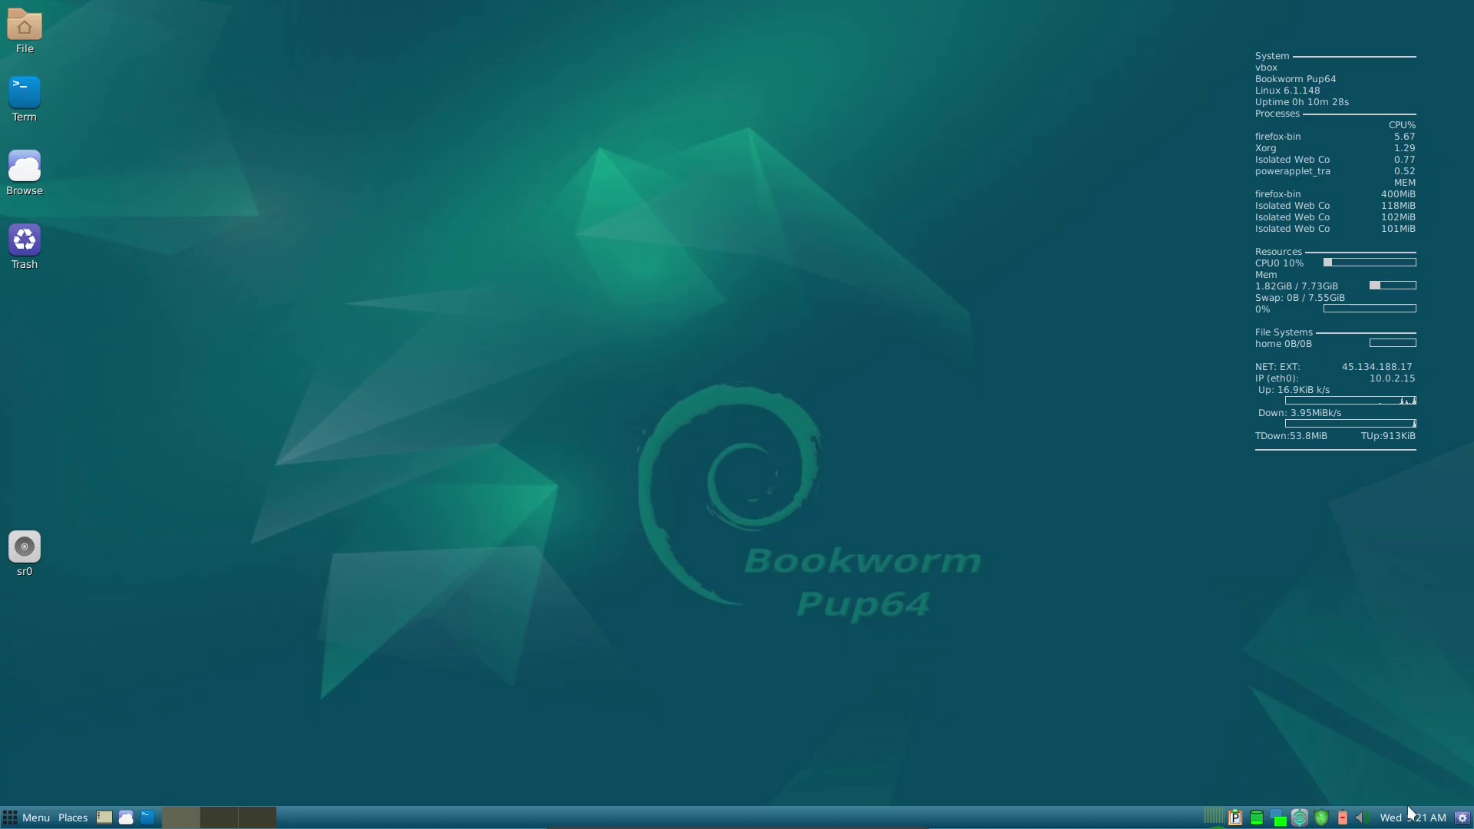
Step: Check the calendar, battery information, firewall options and clipboard history from the taskbar
click(1413, 818)
click(1459, 599)
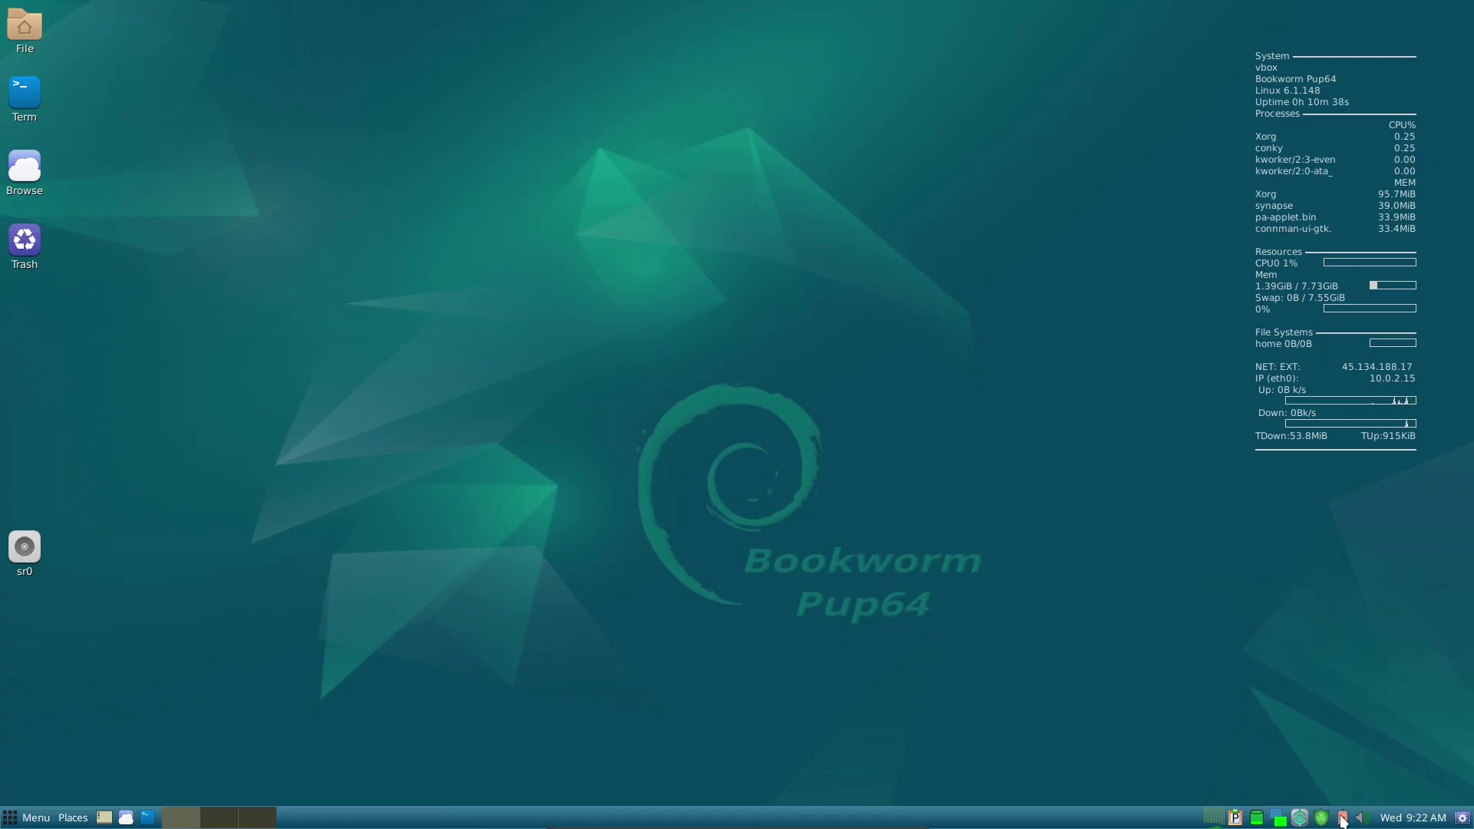
click(1343, 818)
right_click(1323, 818)
key(Escape)
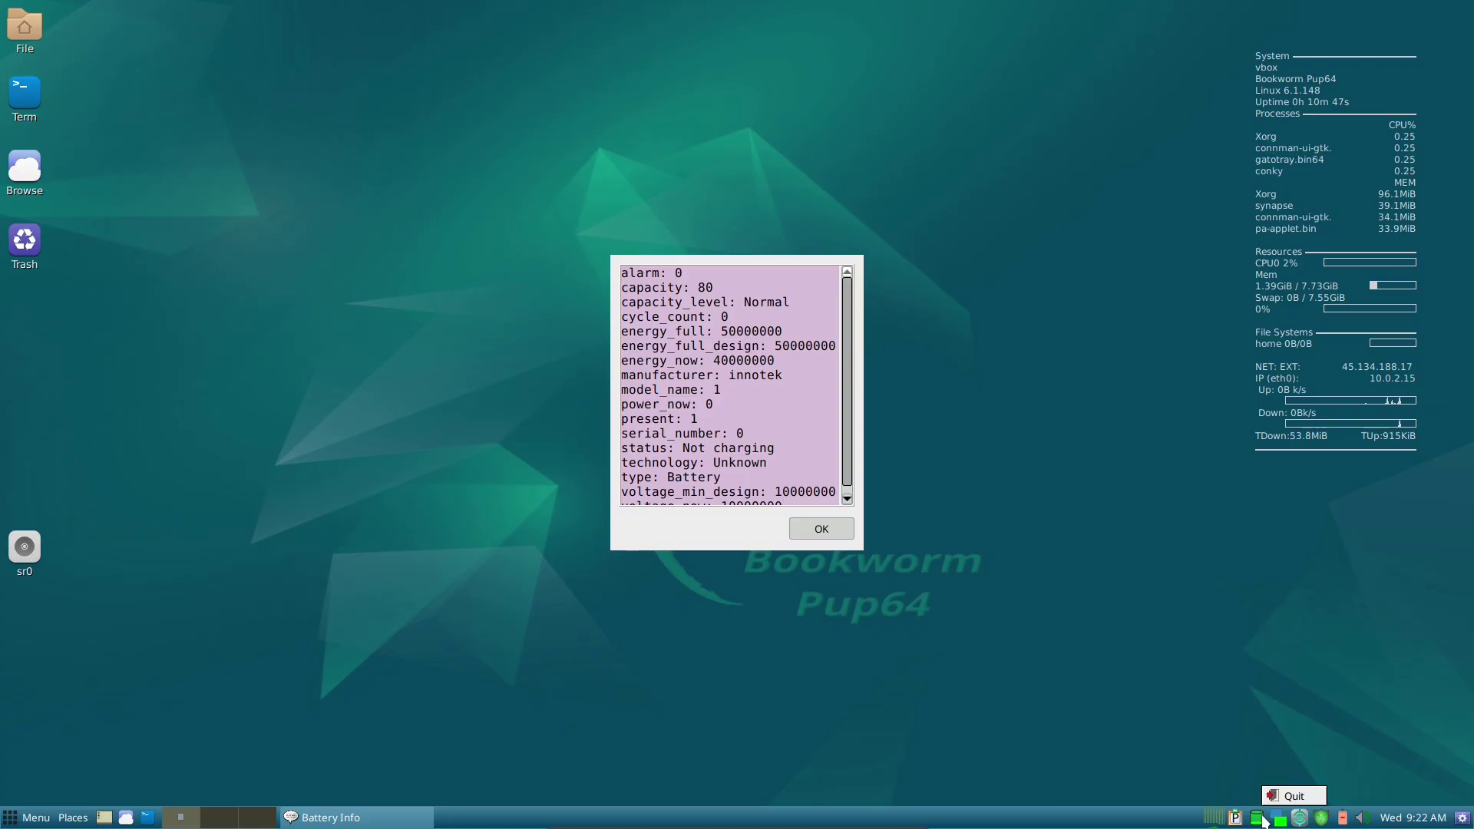
click(1235, 818)
click(845, 531)
Step: Open LXTerminal and run inxi, then inxi -sv8 for a verbose system summary
key(alt+F1)
key(Return)
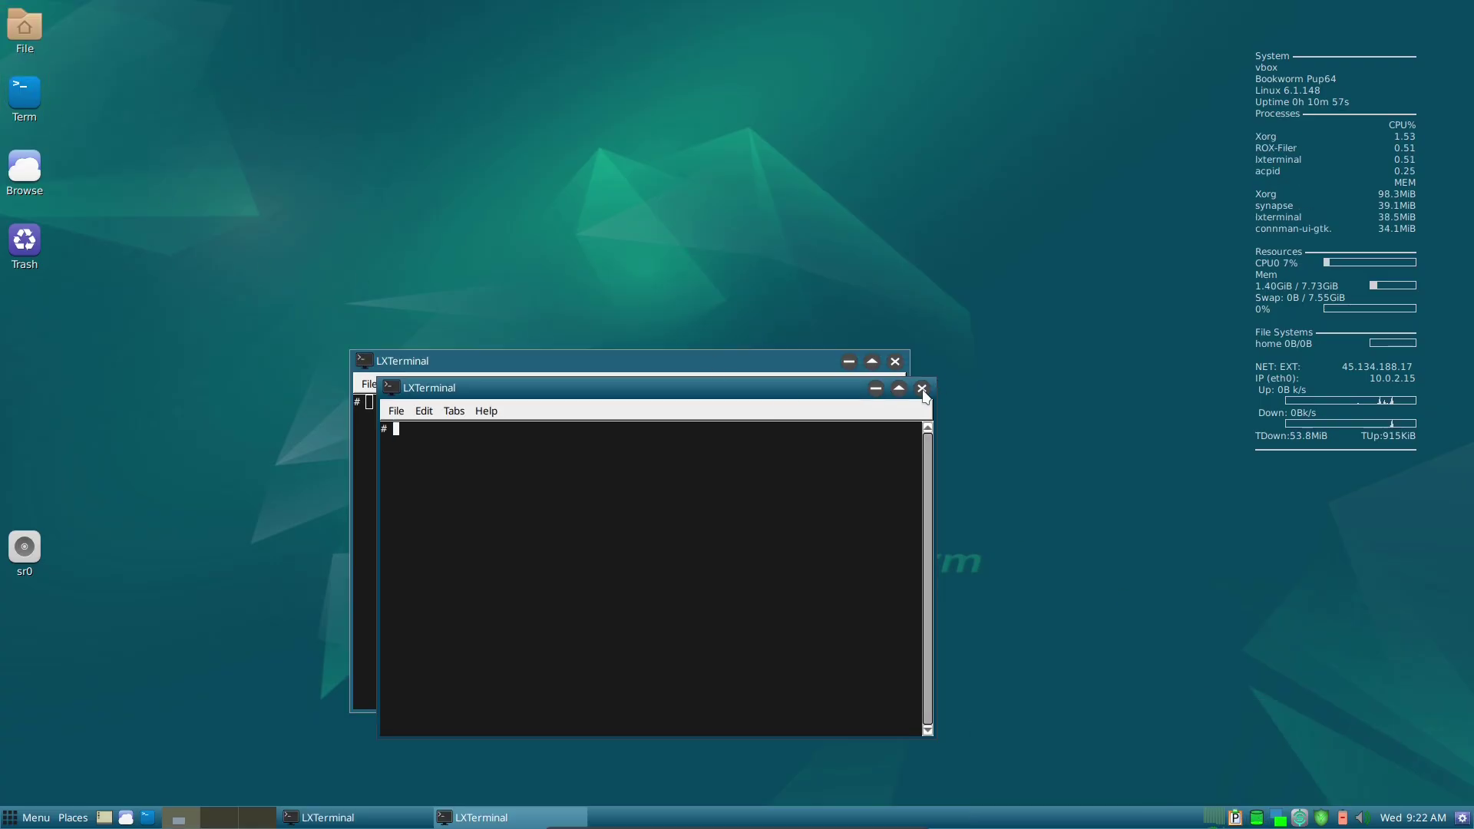
text(inxi)
key(Return)
text(inxi -sv8)
key(Return)
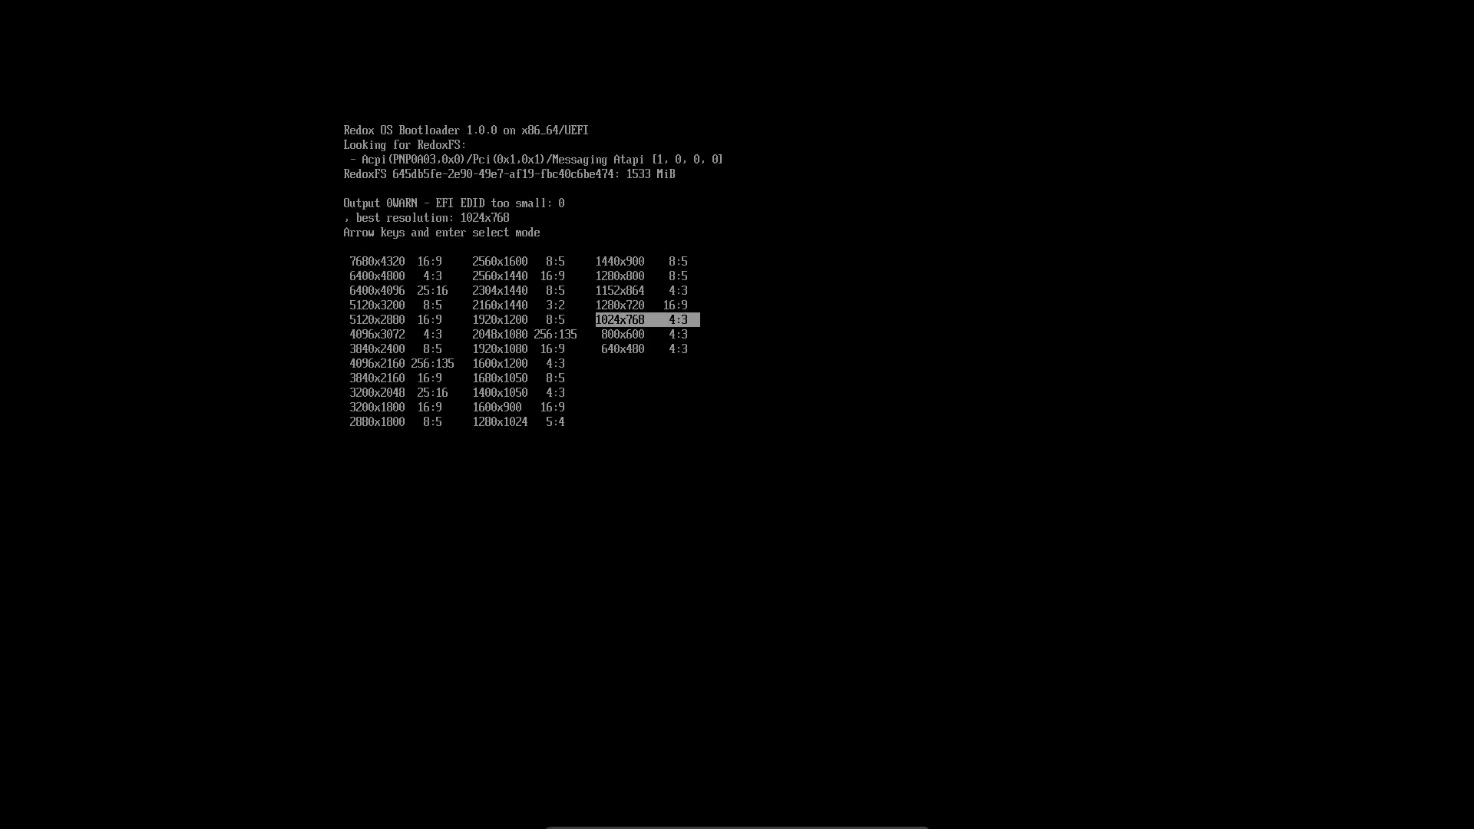
Step: Select the 1920x1080 16:9 mode in the Redox bootloader and boot
key(Left)
key(Left)
key(Down)
key(Right)
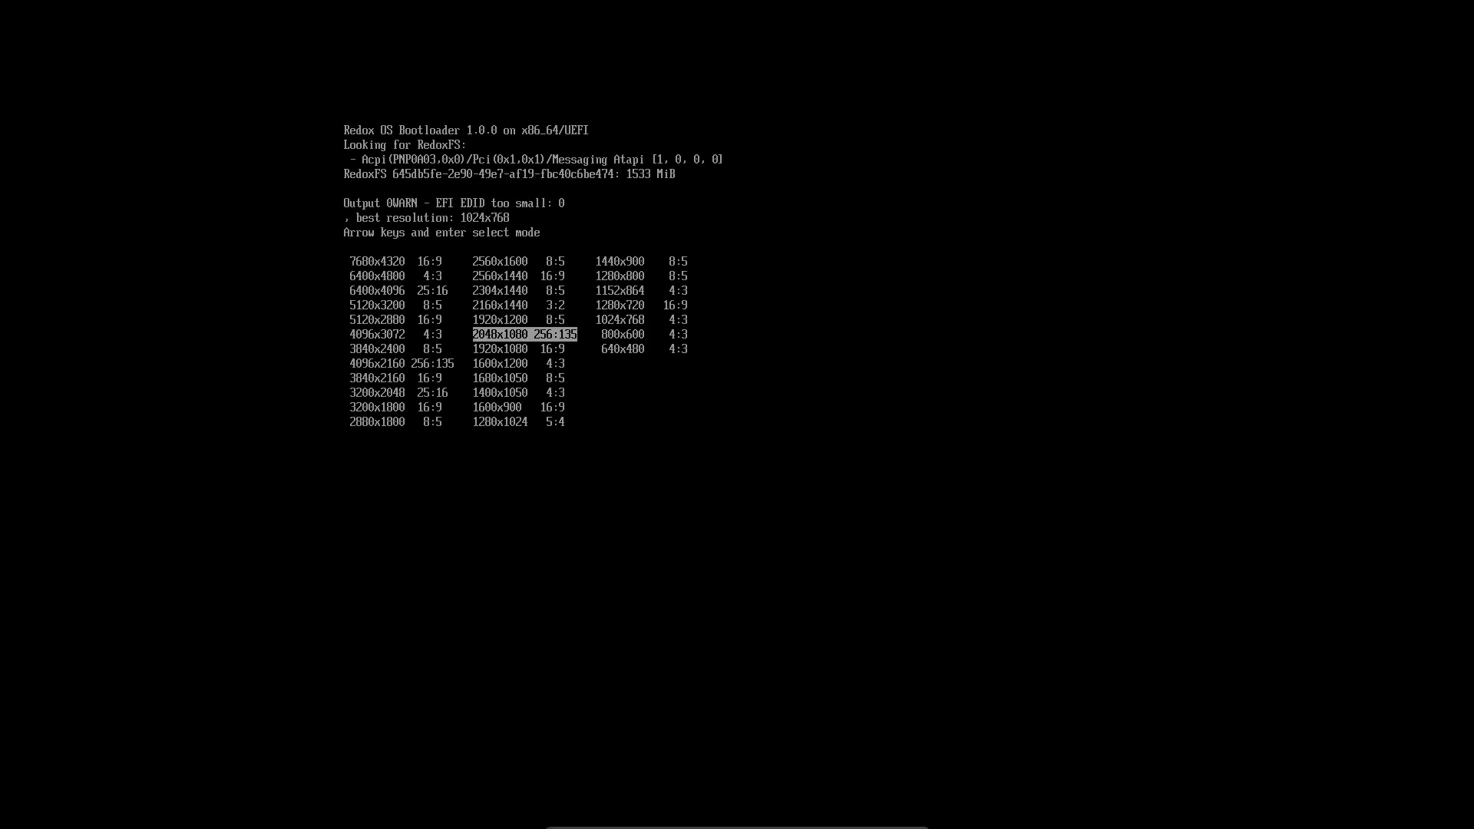
key(Down)
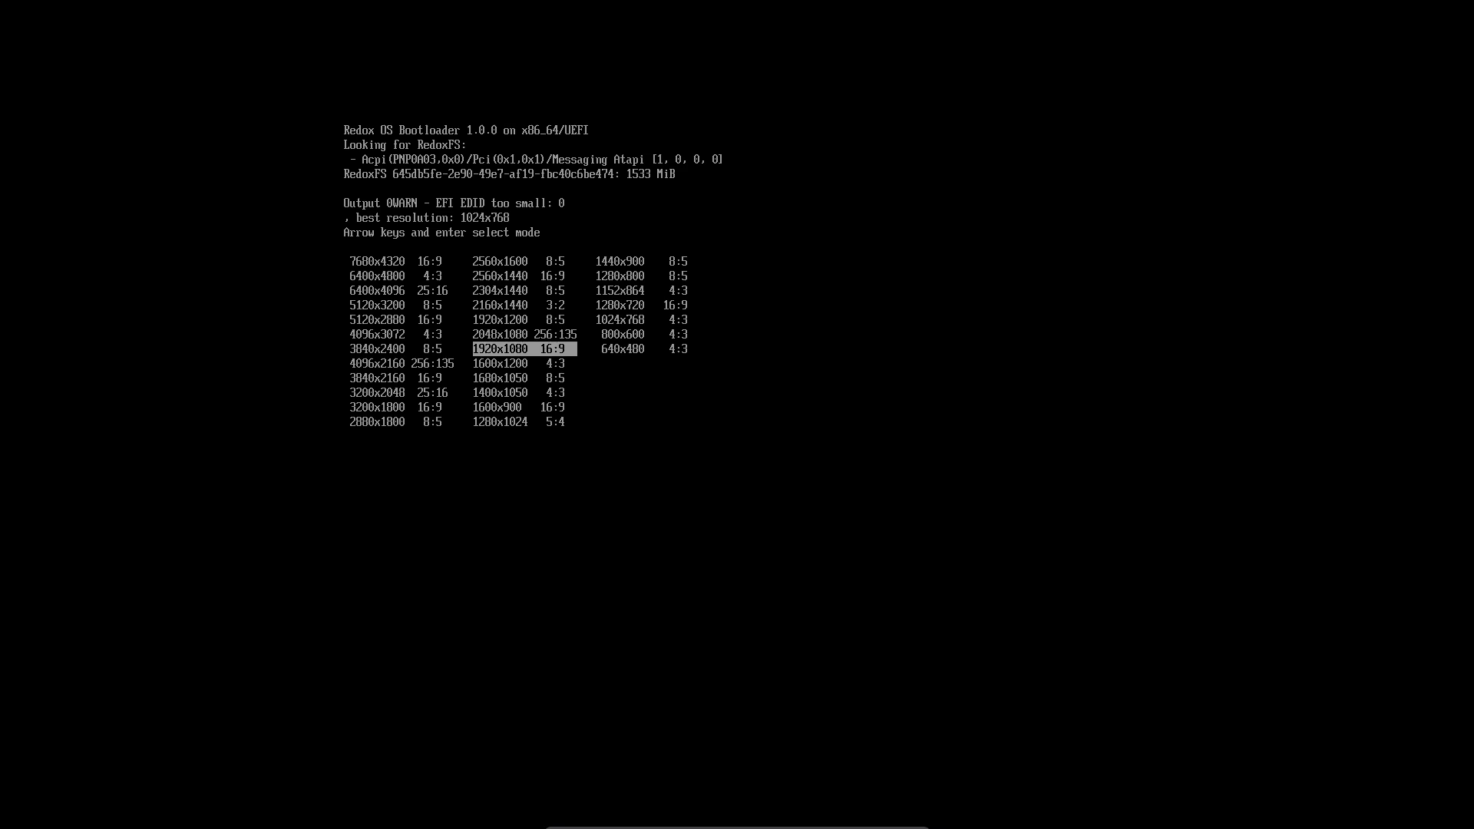
key(Return)
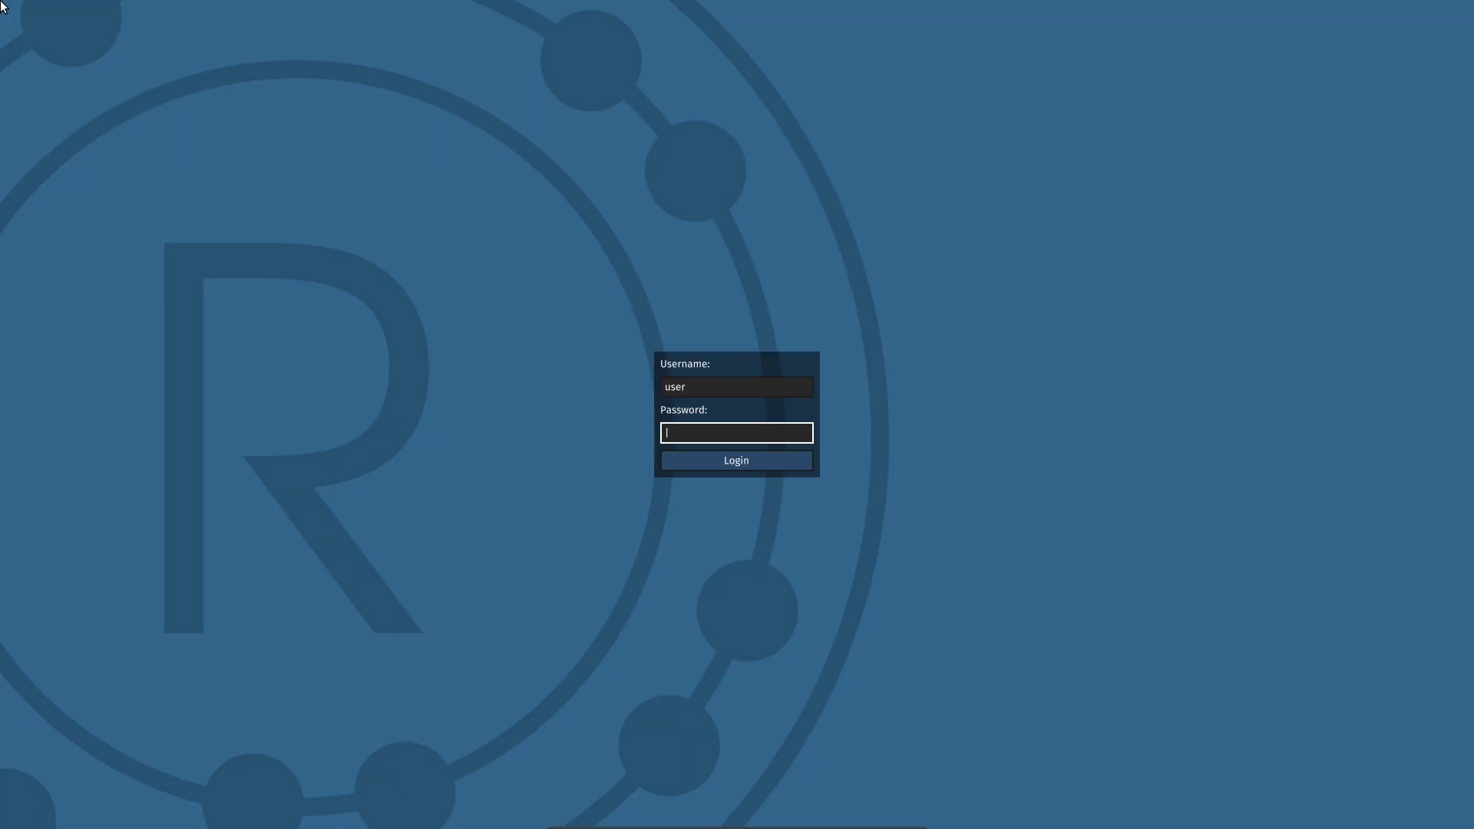
Step: Log in to Redox, view the Super-key shortcut list and open a terminal
key(Return)
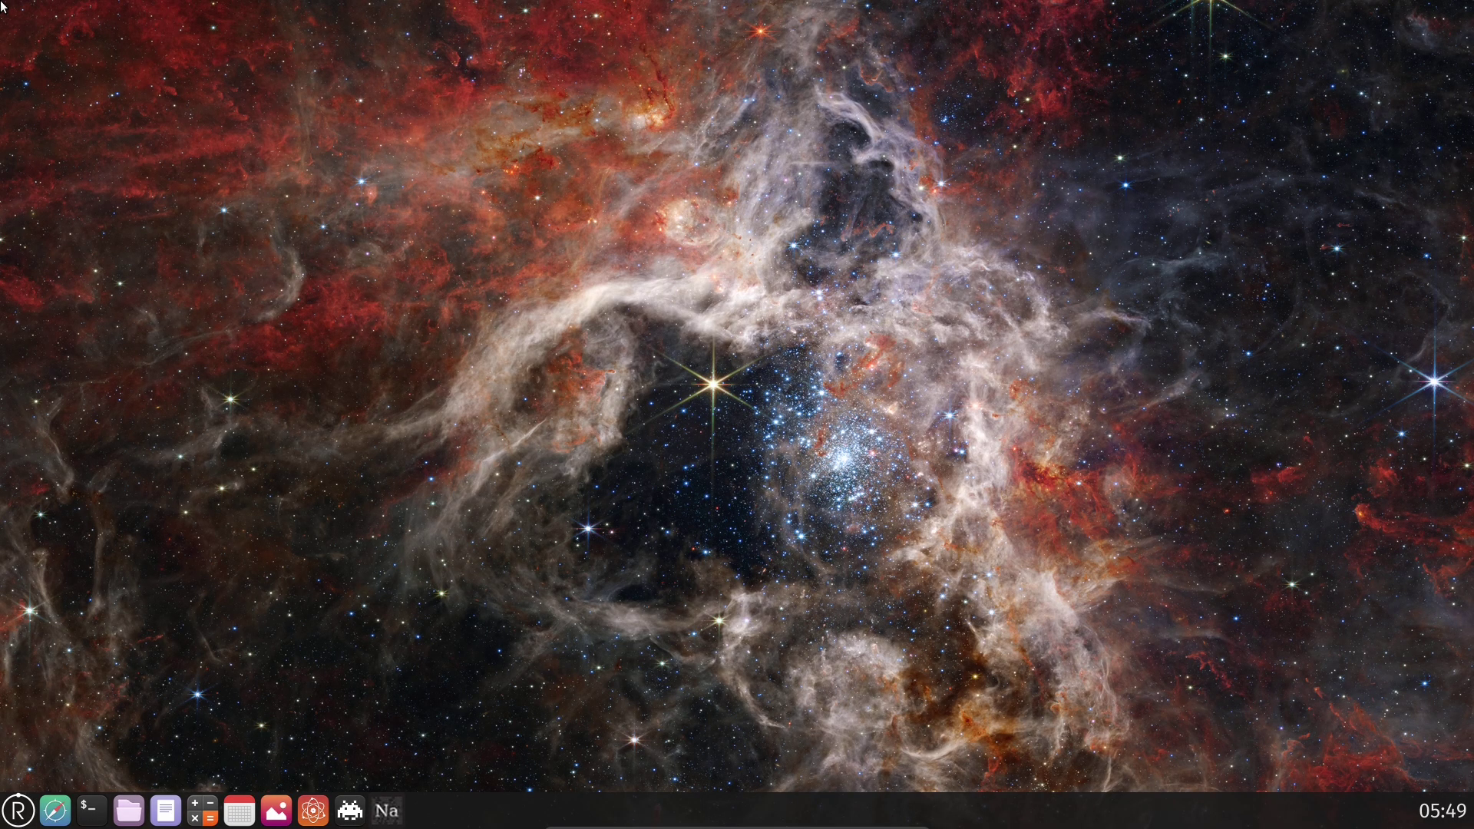
key(super)
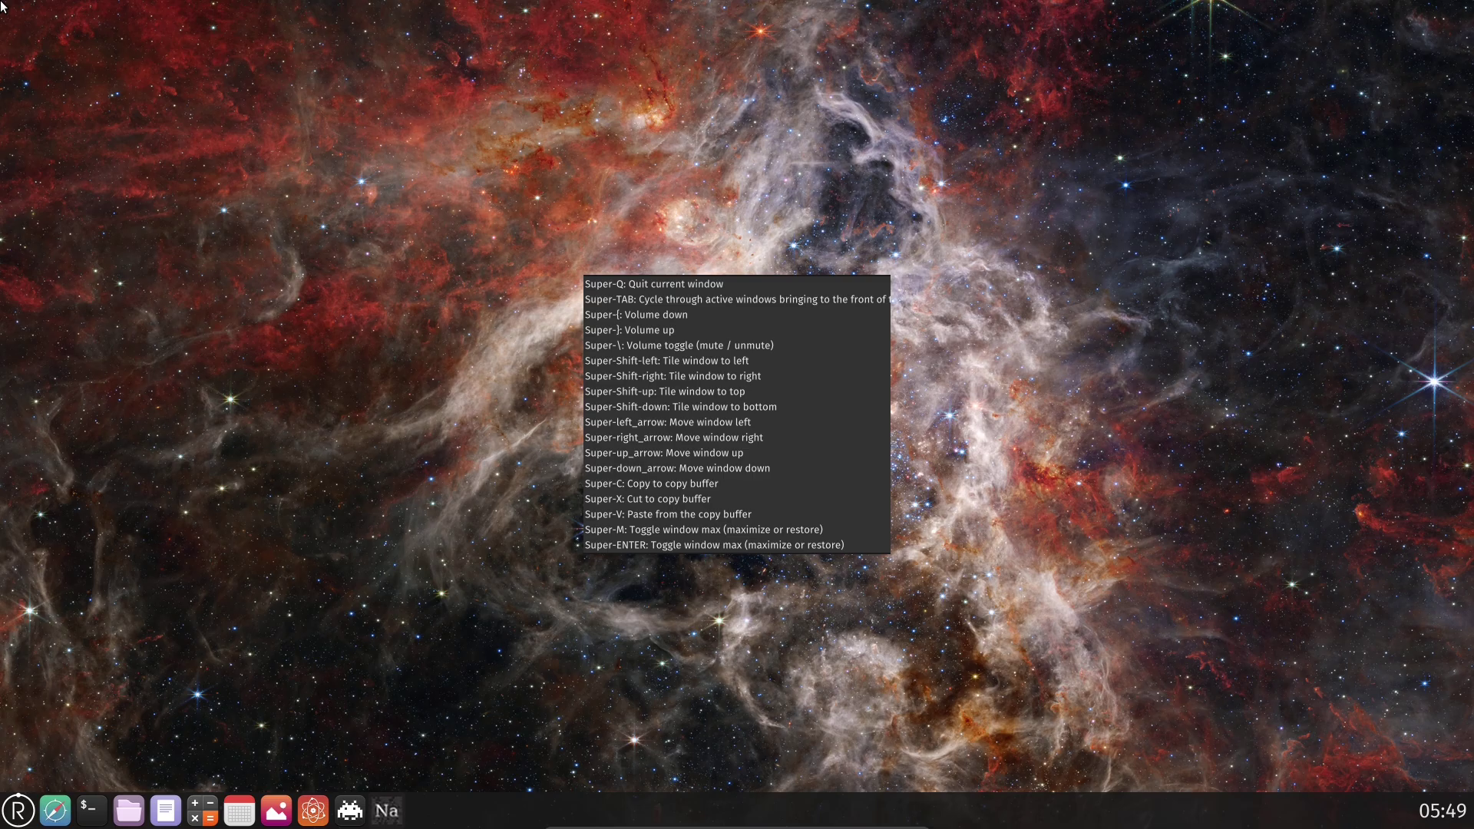
key(super+t)
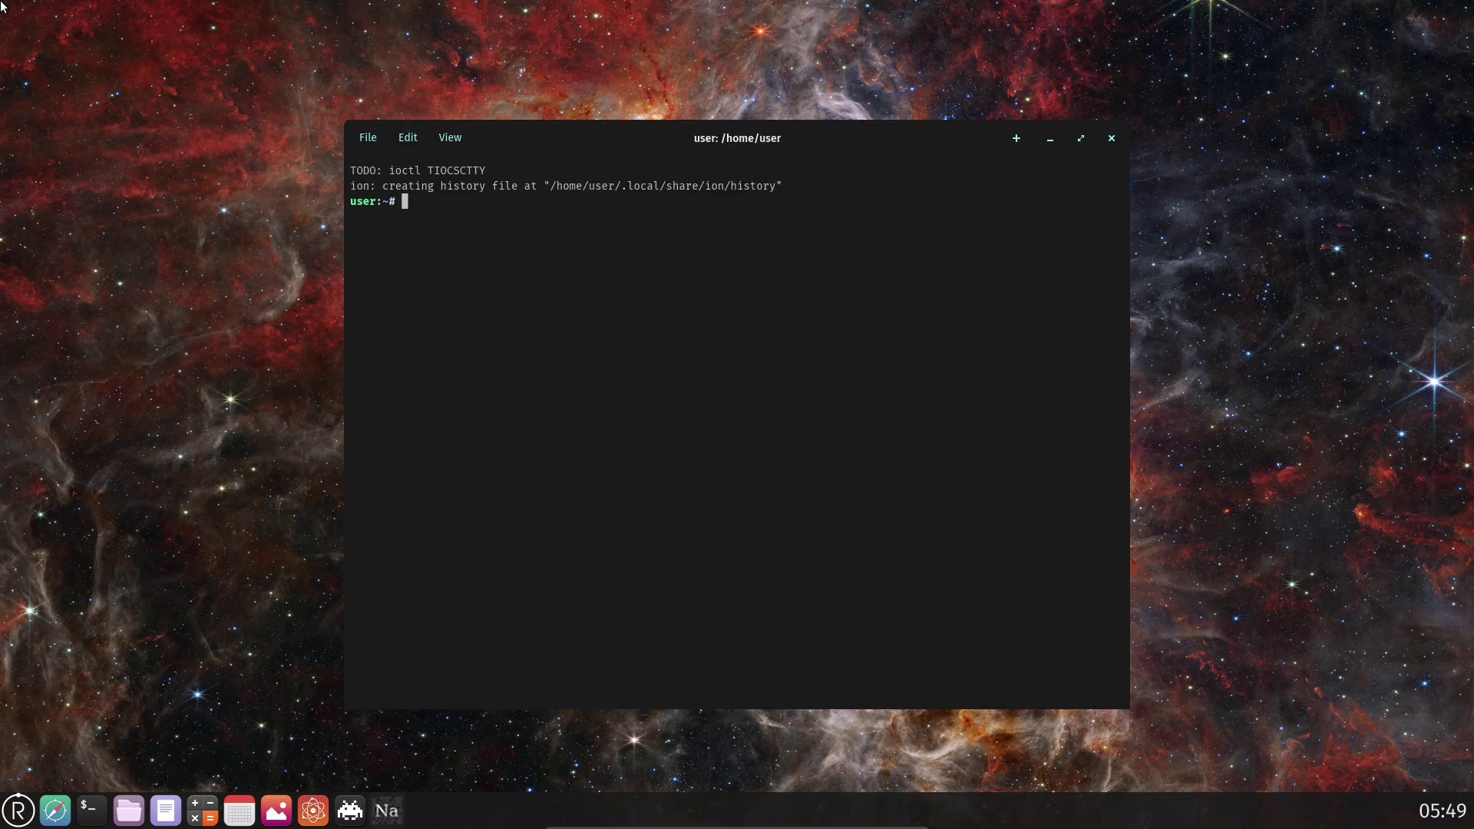
Step: Run uname -a, uname -r and cat /etc/issue to show the Redox 0.4.1 x86_64 details
text(uname -a)
key(Return)
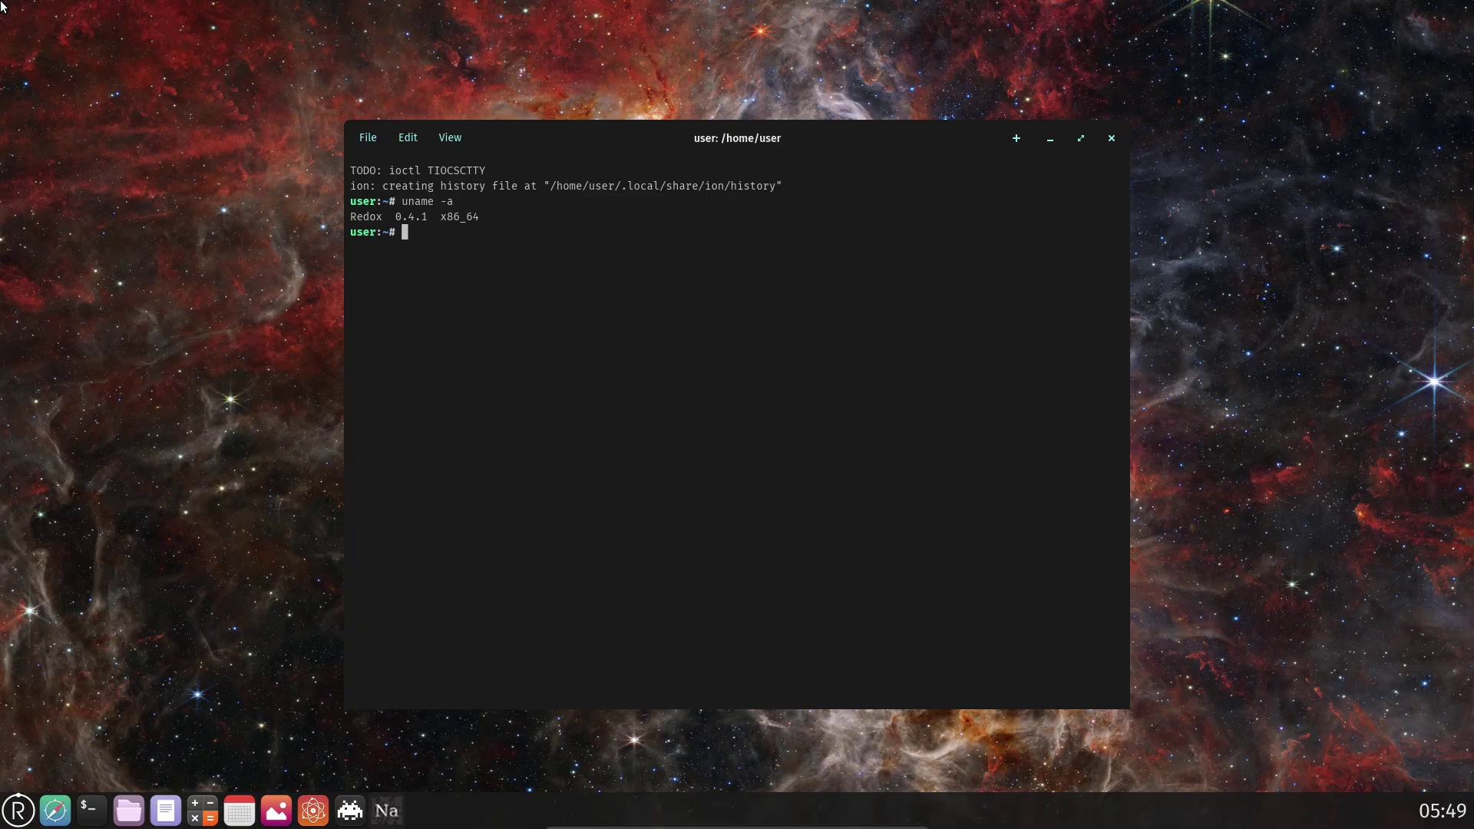
text(uname -r)
key(Return)
text(cat /etc/issue)
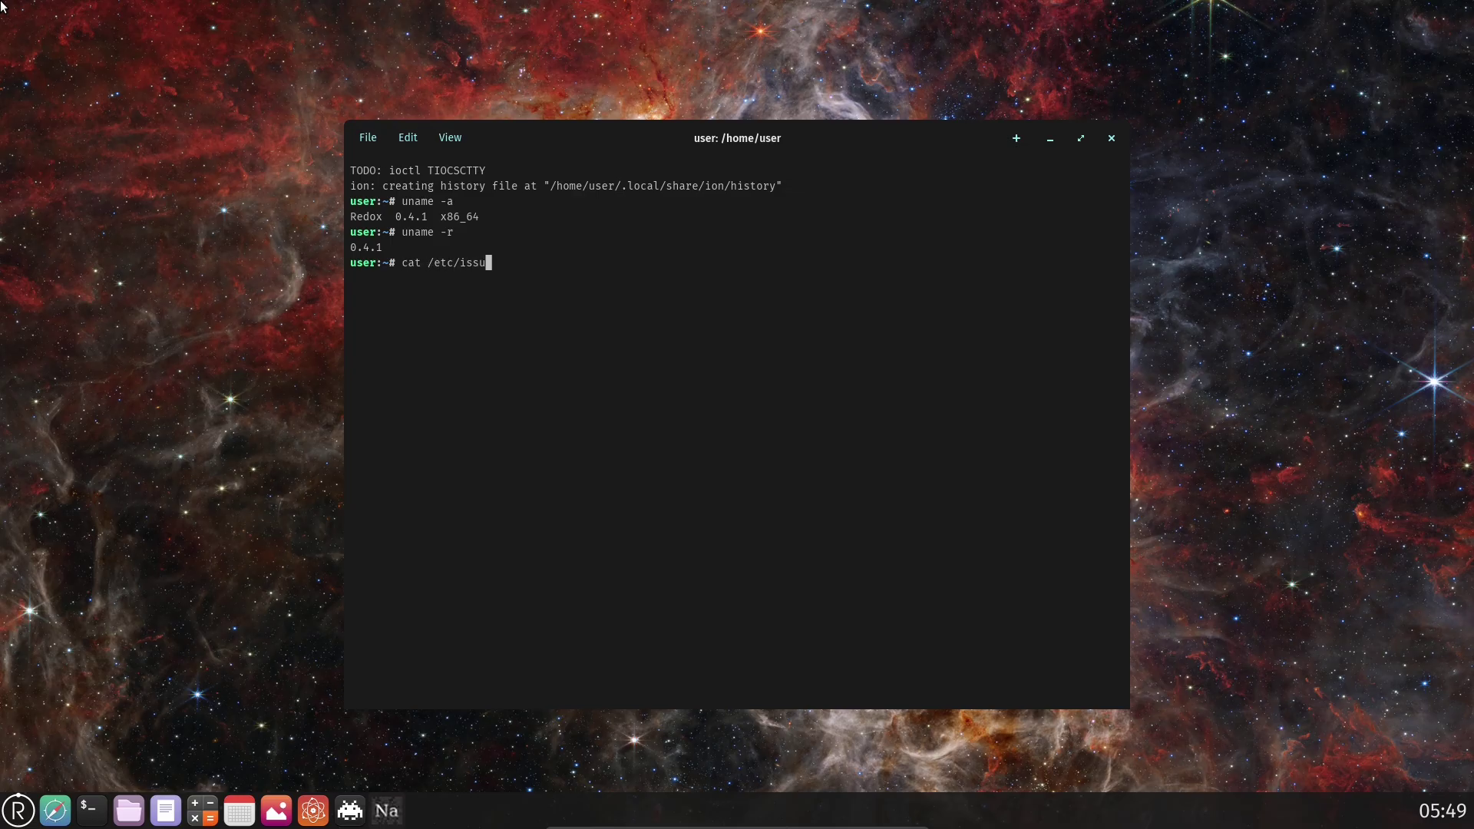
key(Return)
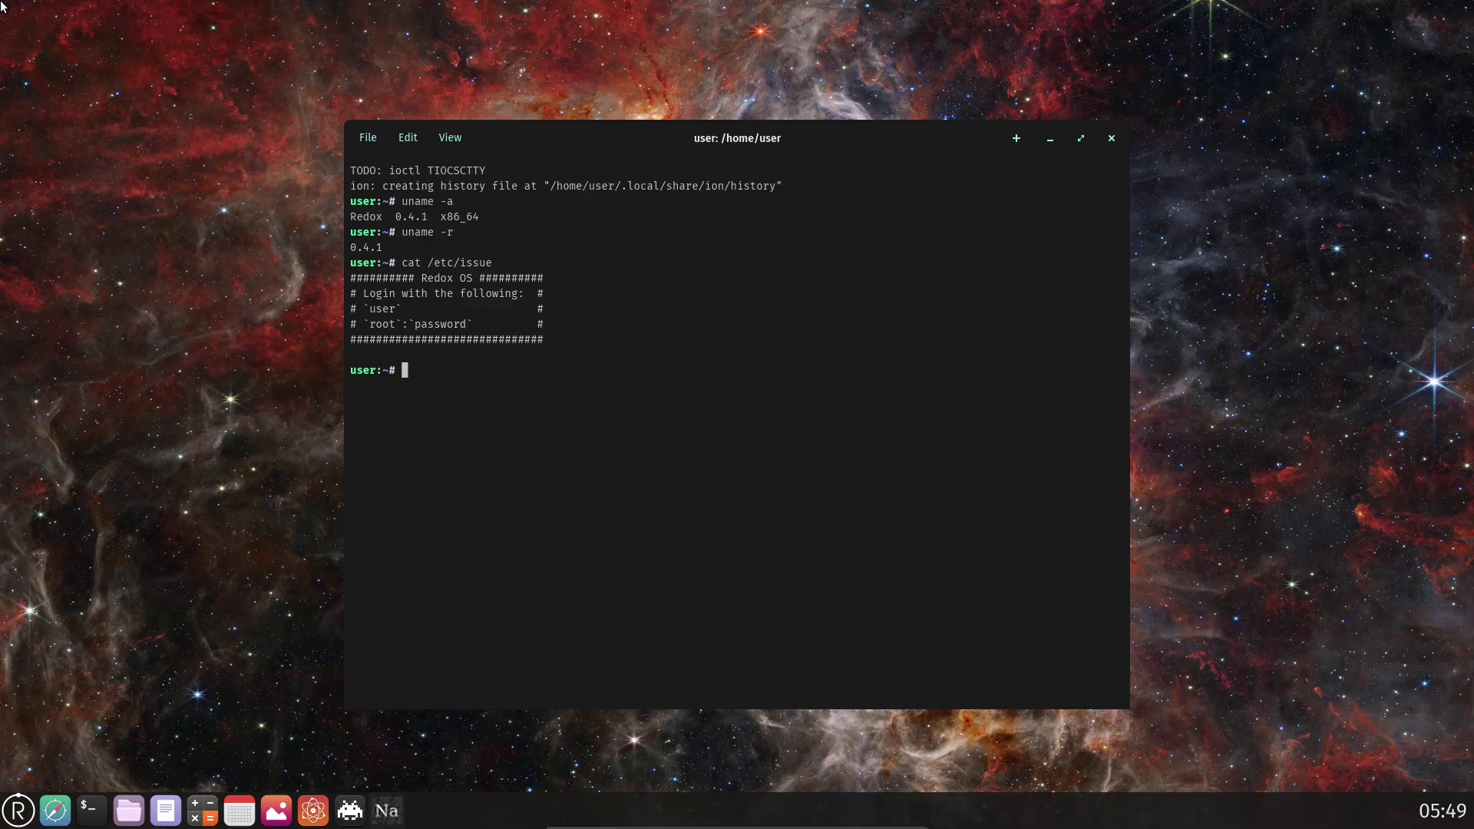
text(clear)
key(BackSpace)
key(BackSpace)
key(BackSpace)
key(BackSpace)
key(BackSpace)
Step: Select Welcome.txt in the Home folder and open the file search, leaving the query 'ker' erased
key(super+Tab)
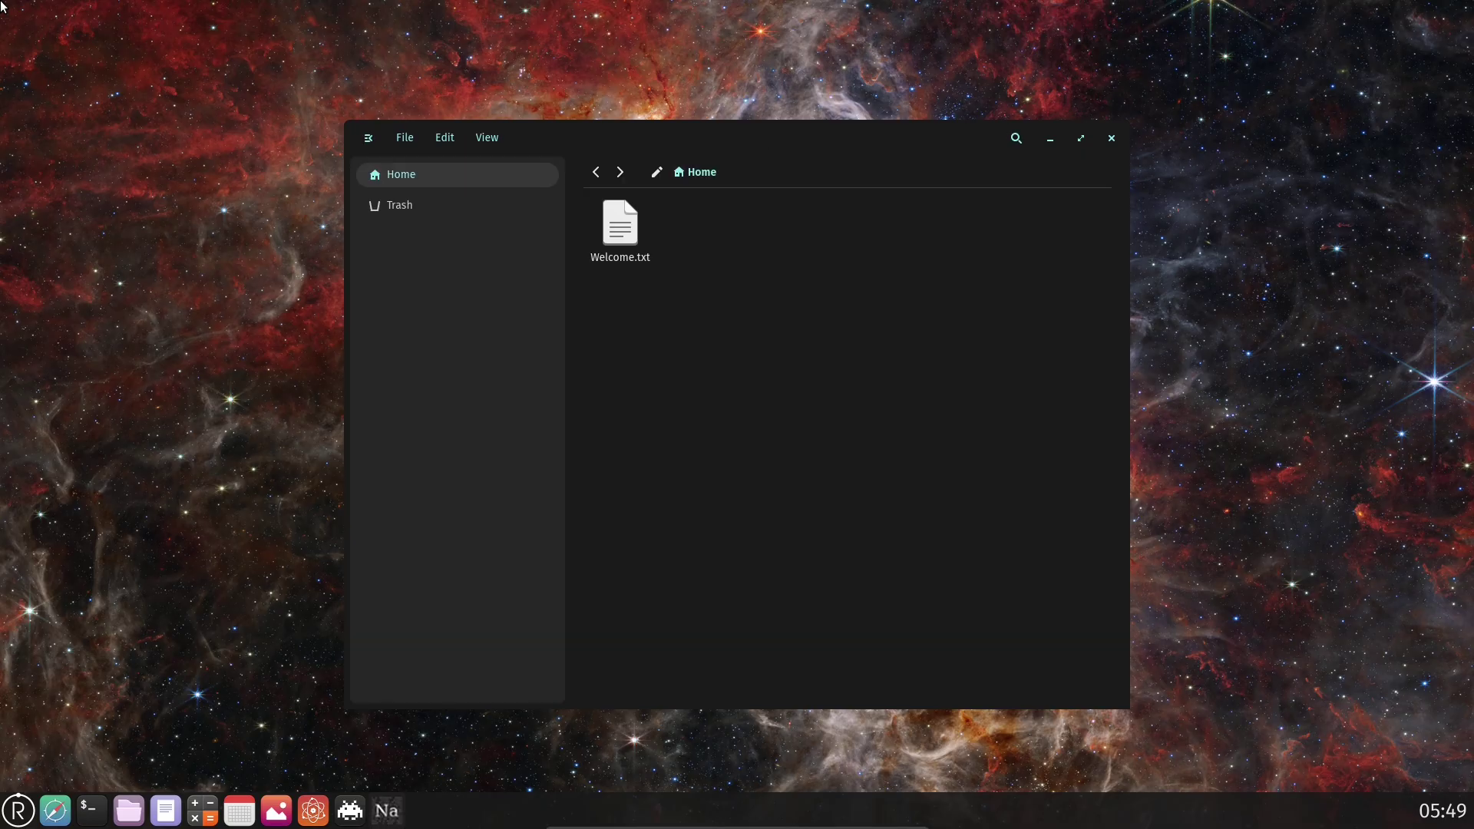
key(Right)
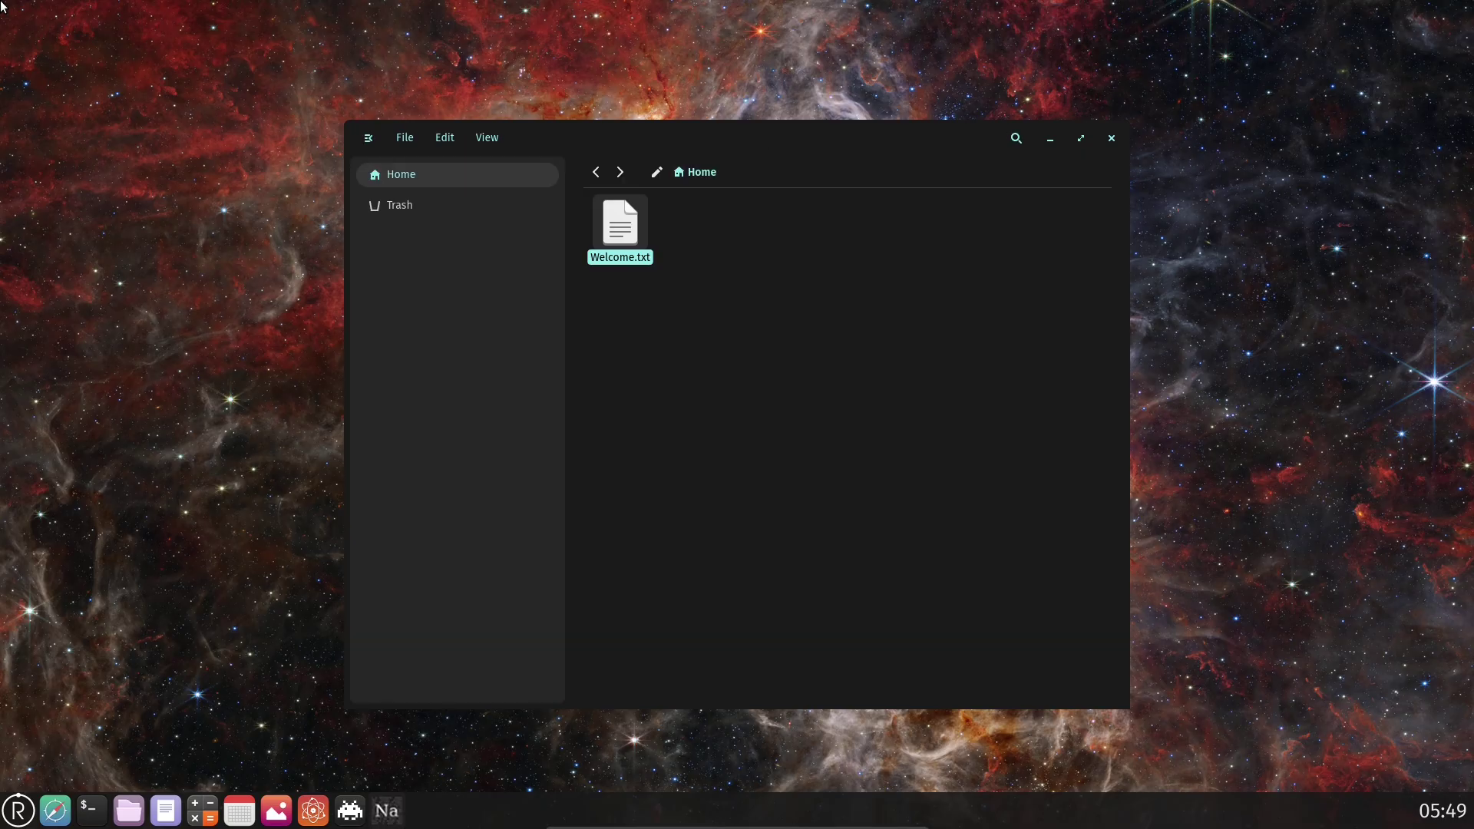
key(Tab)
key(Tab)
key(Return)
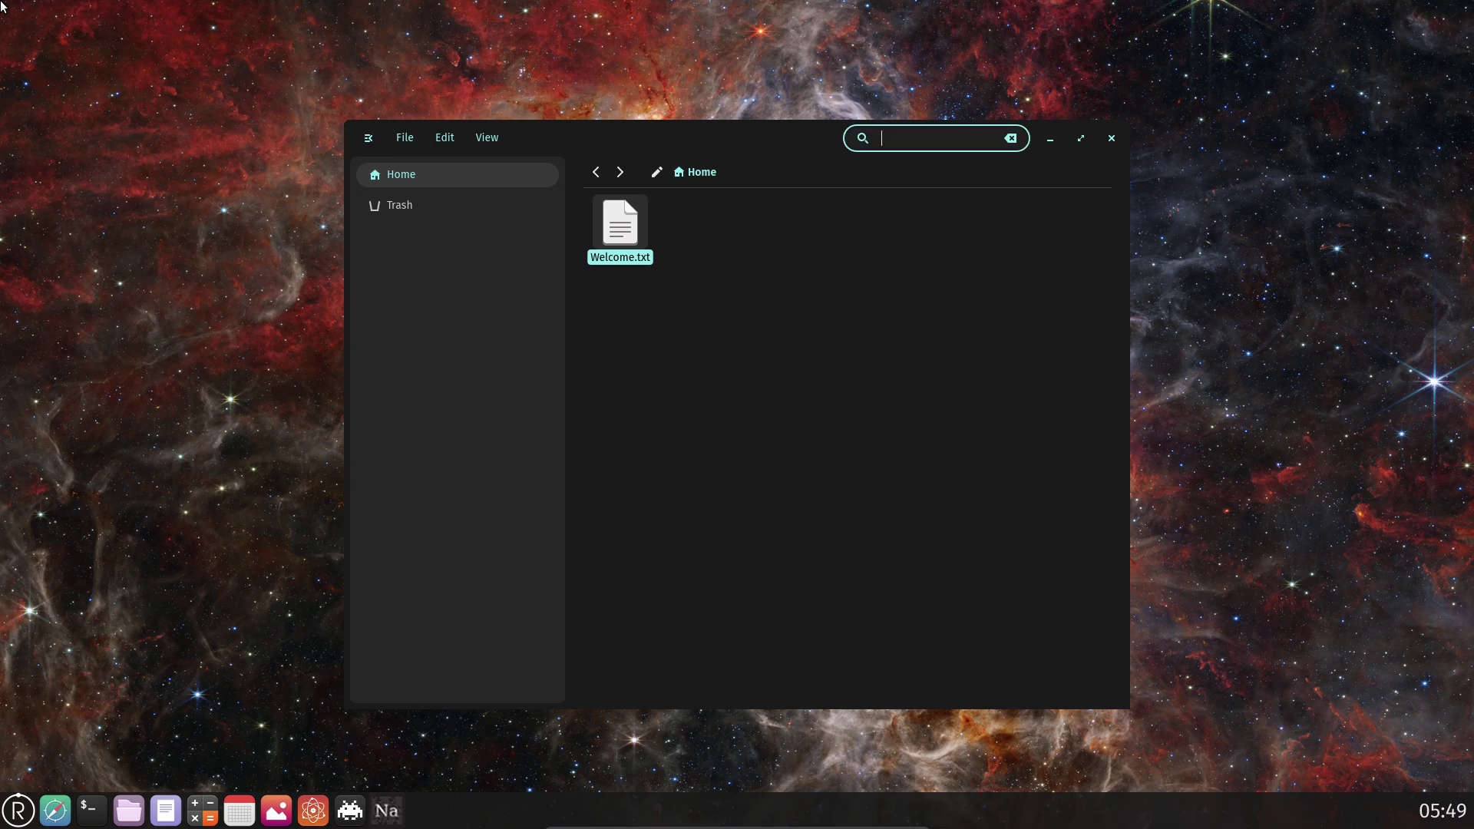
text(ker)
key(BackSpace)
Step: Clear the Redox terminal output with clear, then close it with exit
key(super+Tab)
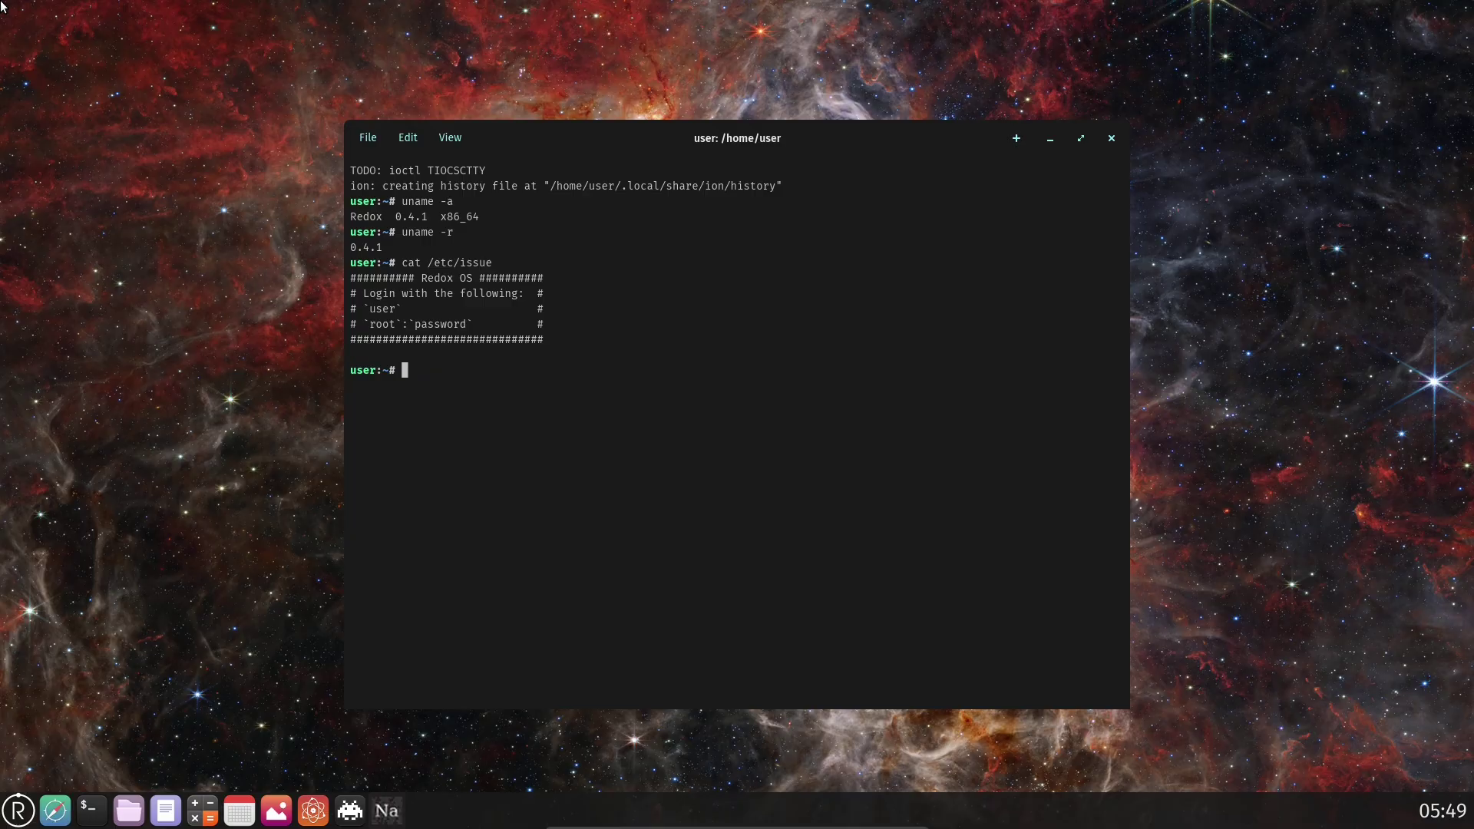
text(clear)
key(Return)
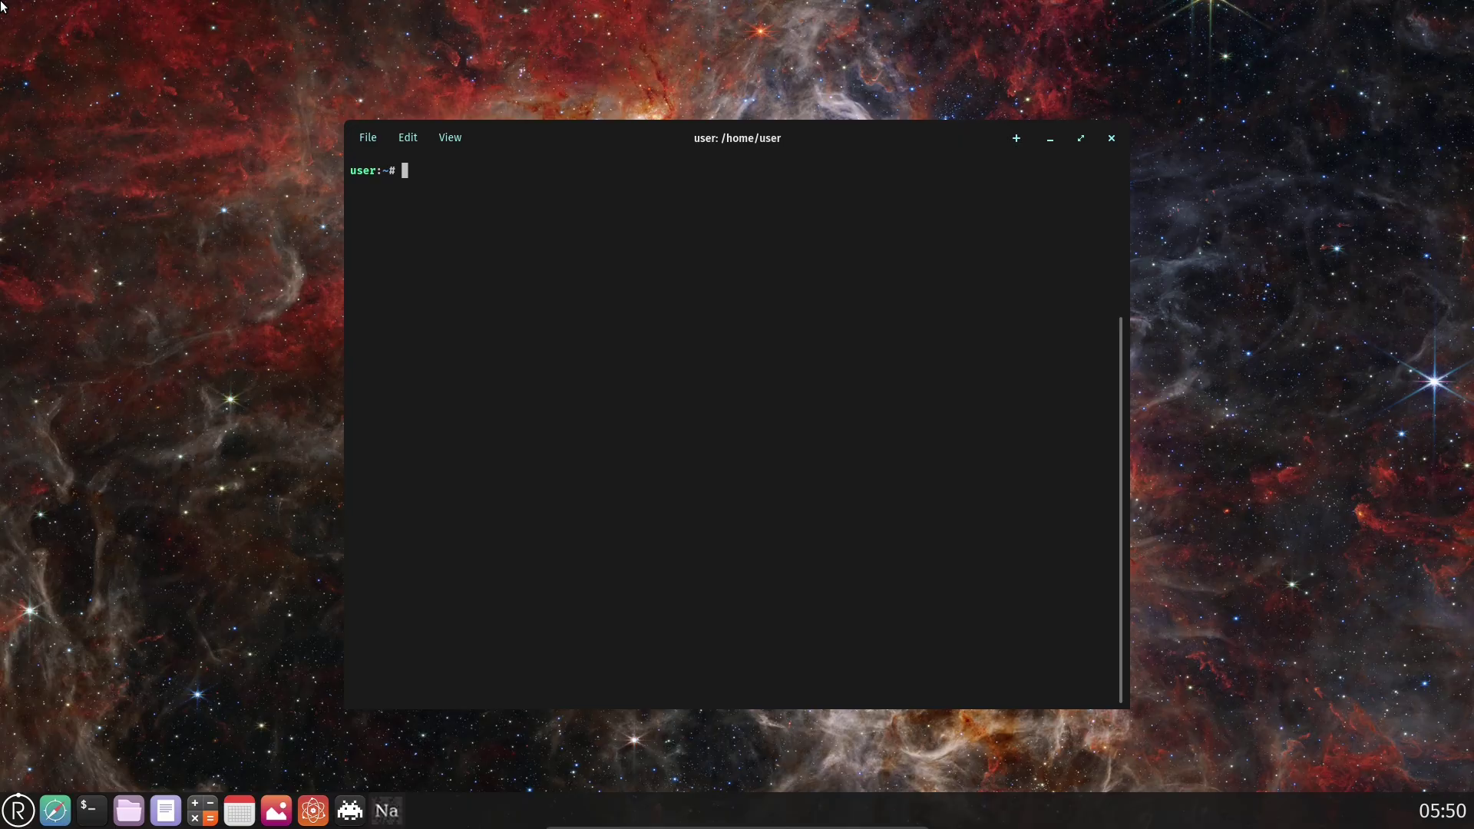
text(exit)
key(Return)
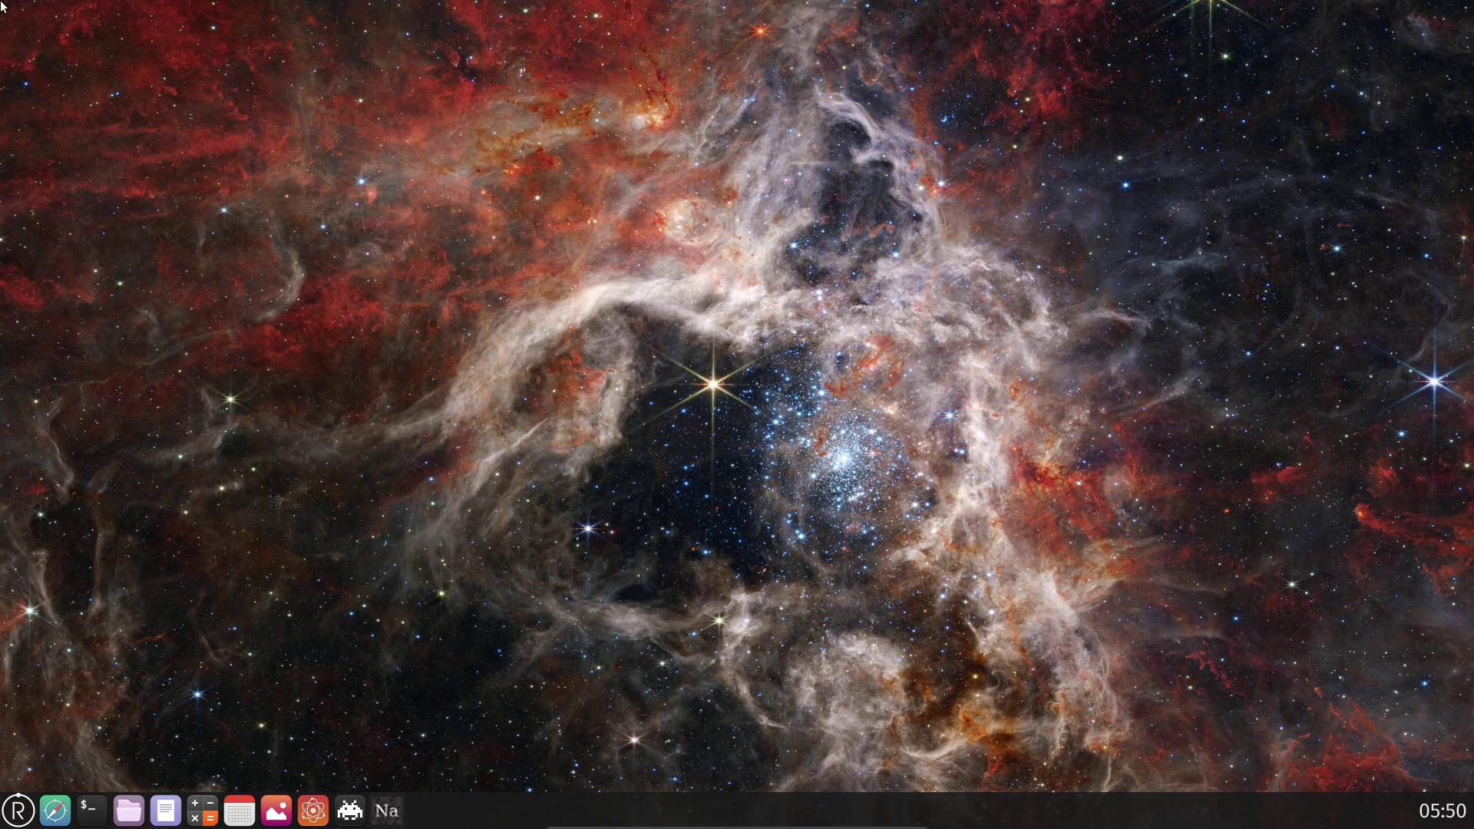
Step: Launch NetSurf on redox-os.org with Super+B, then open a terminal with Super+T
key(super+b)
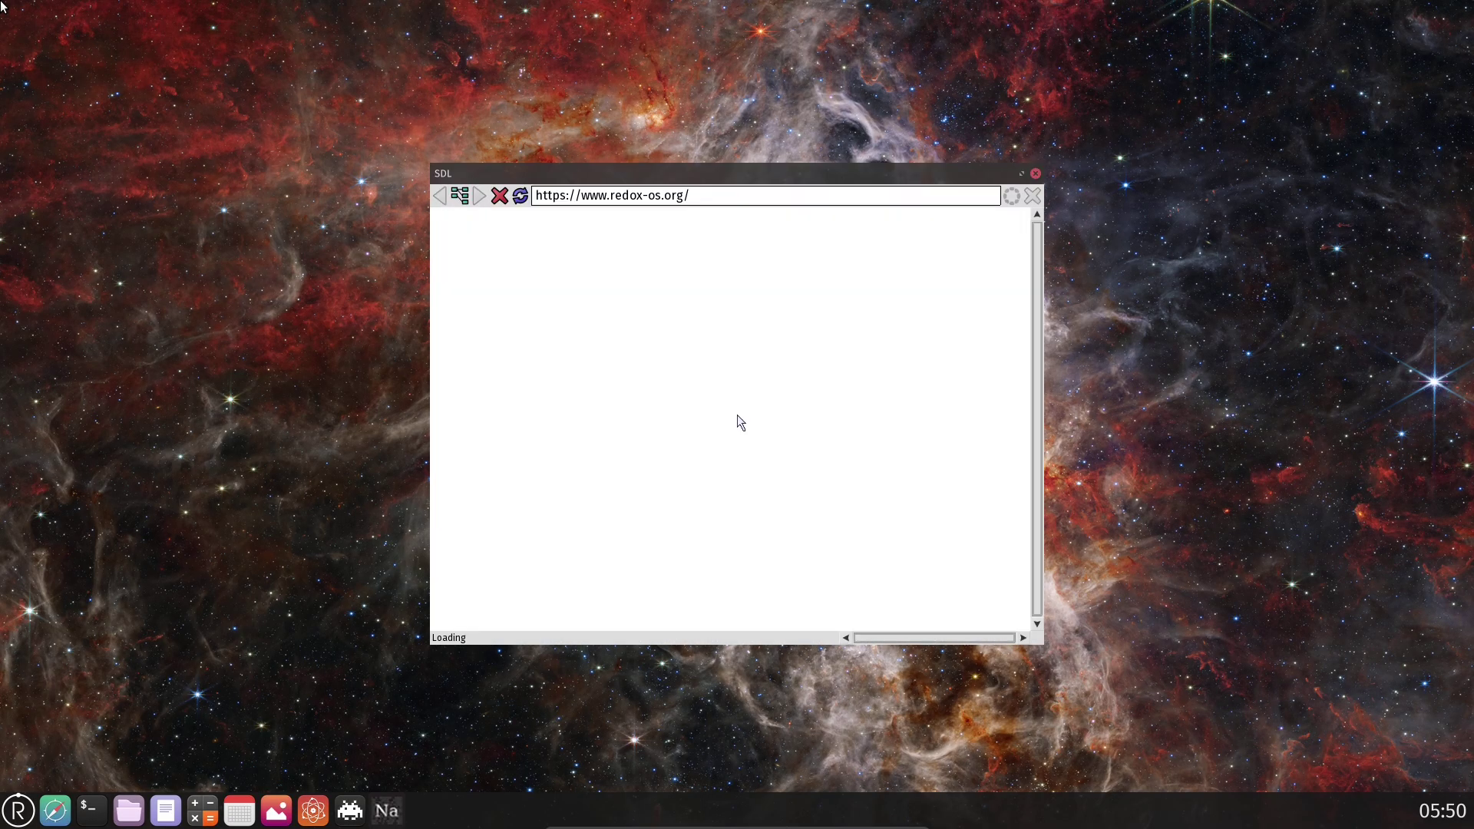
key(super+t)
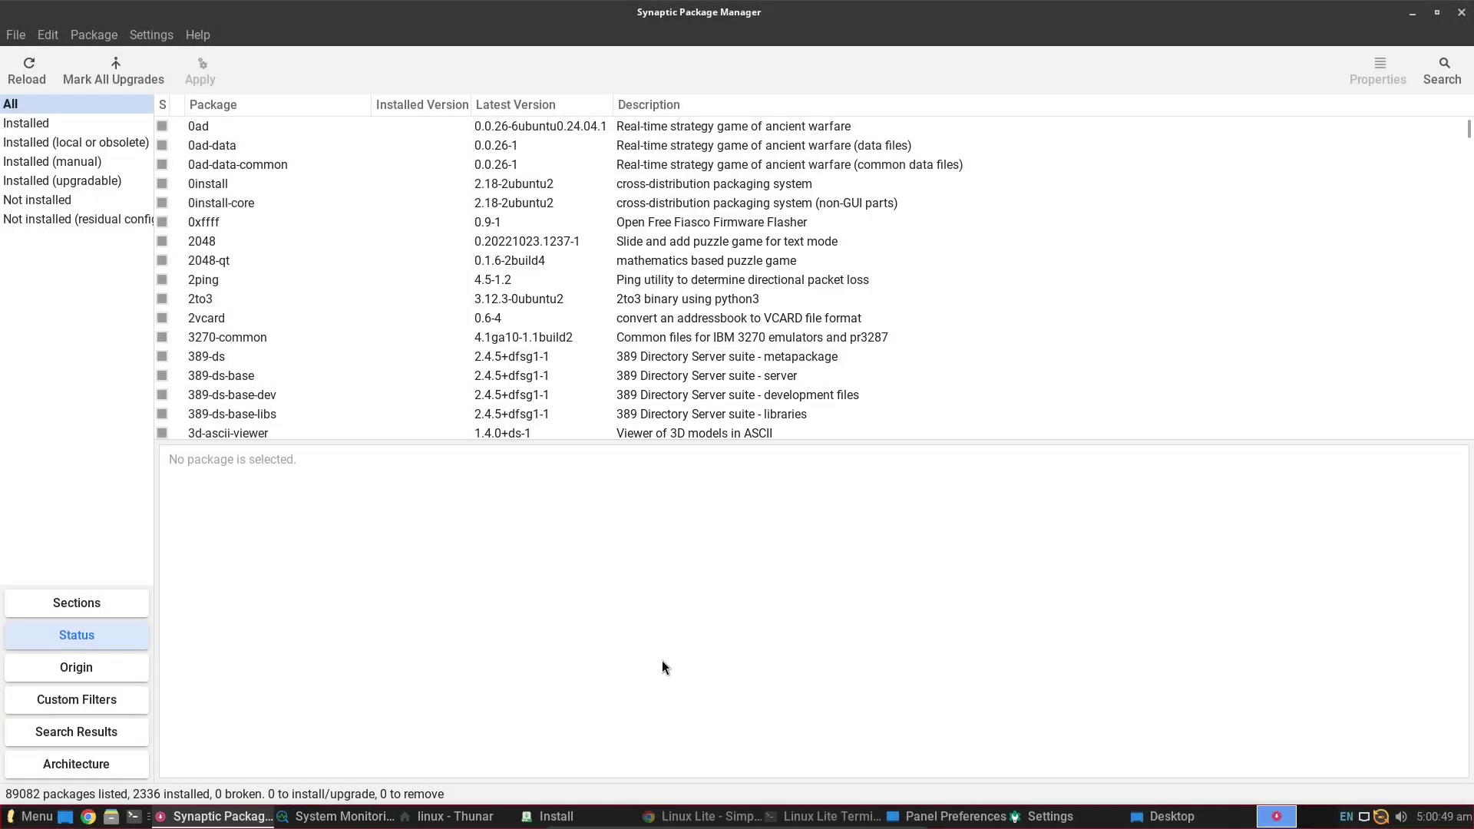
Step: Restore the package manager, maximize System Monitoring Center and scroll through its running processes
key(alt+F10)
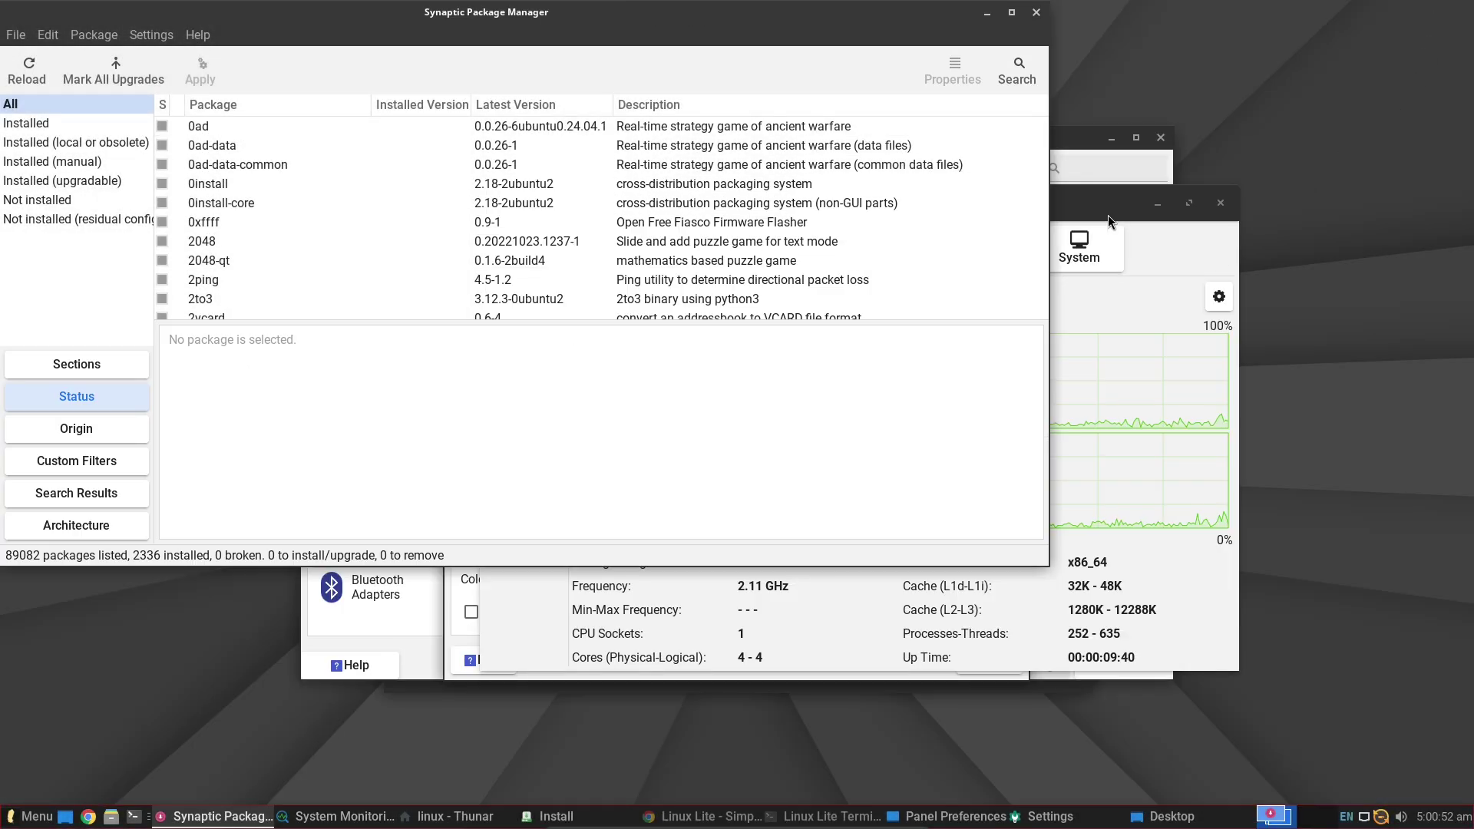
click(1108, 216)
click(1190, 204)
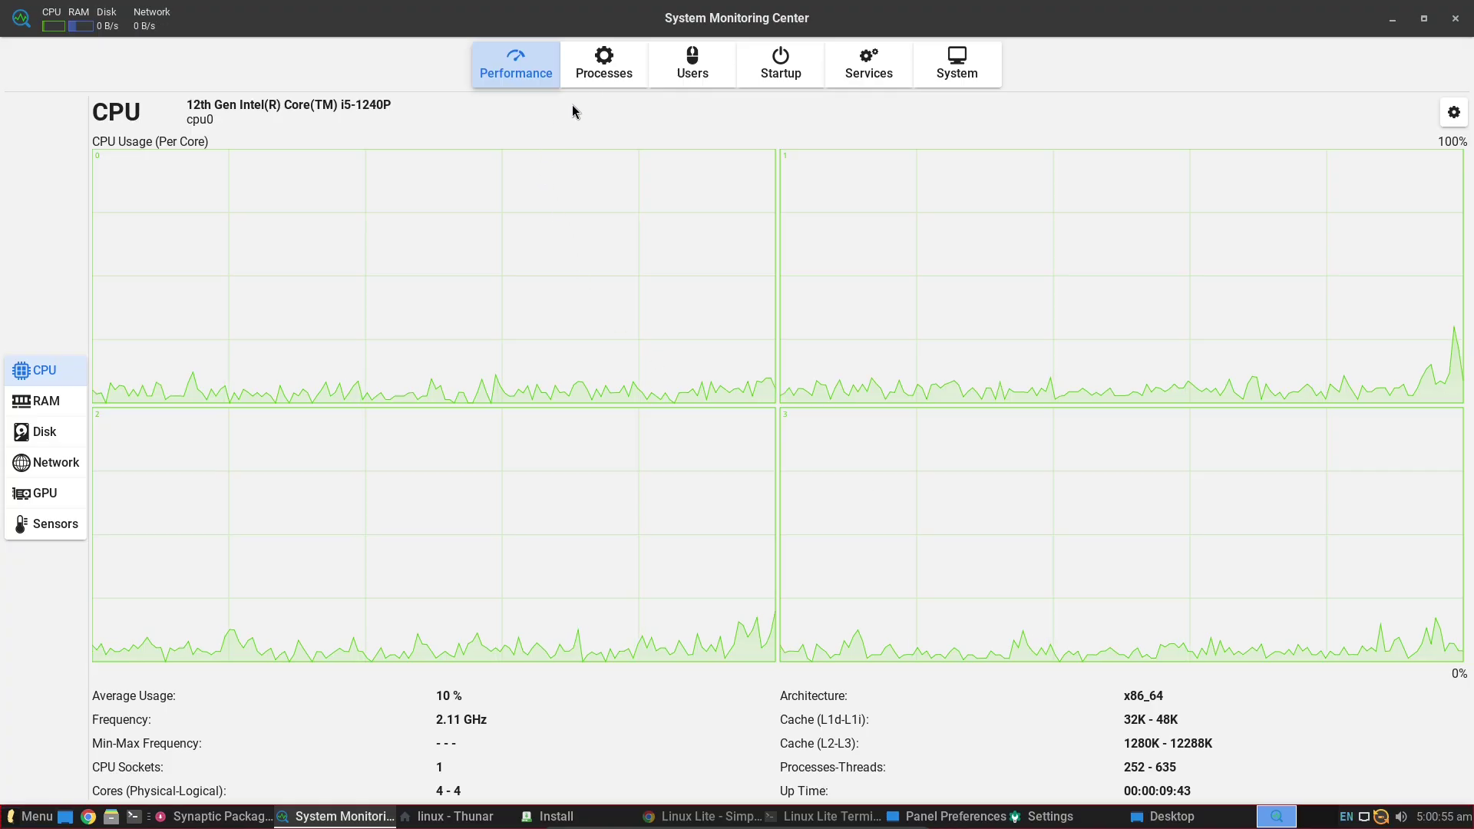
click(597, 85)
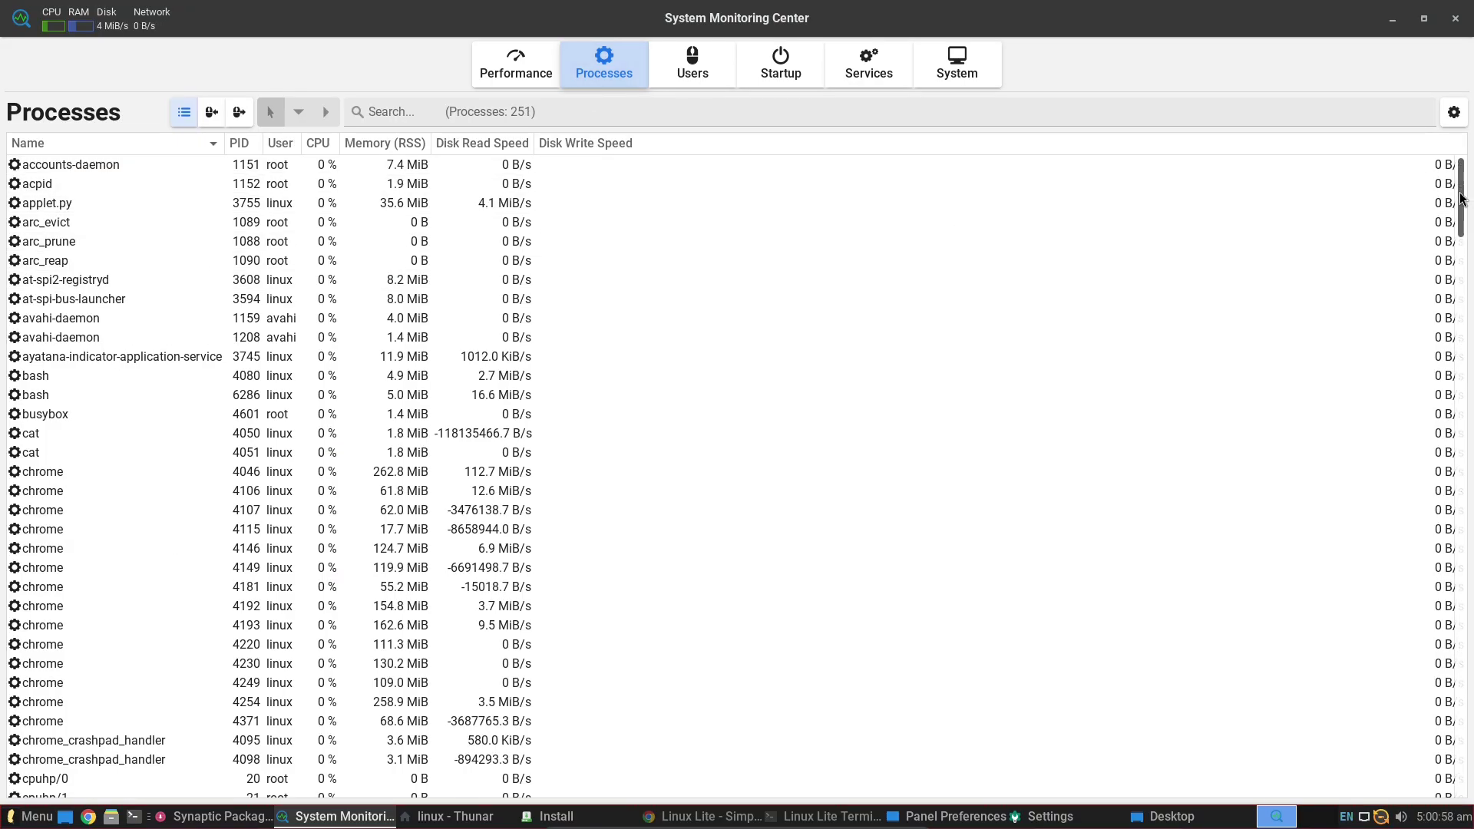
drag(1461, 198, 1462, 749)
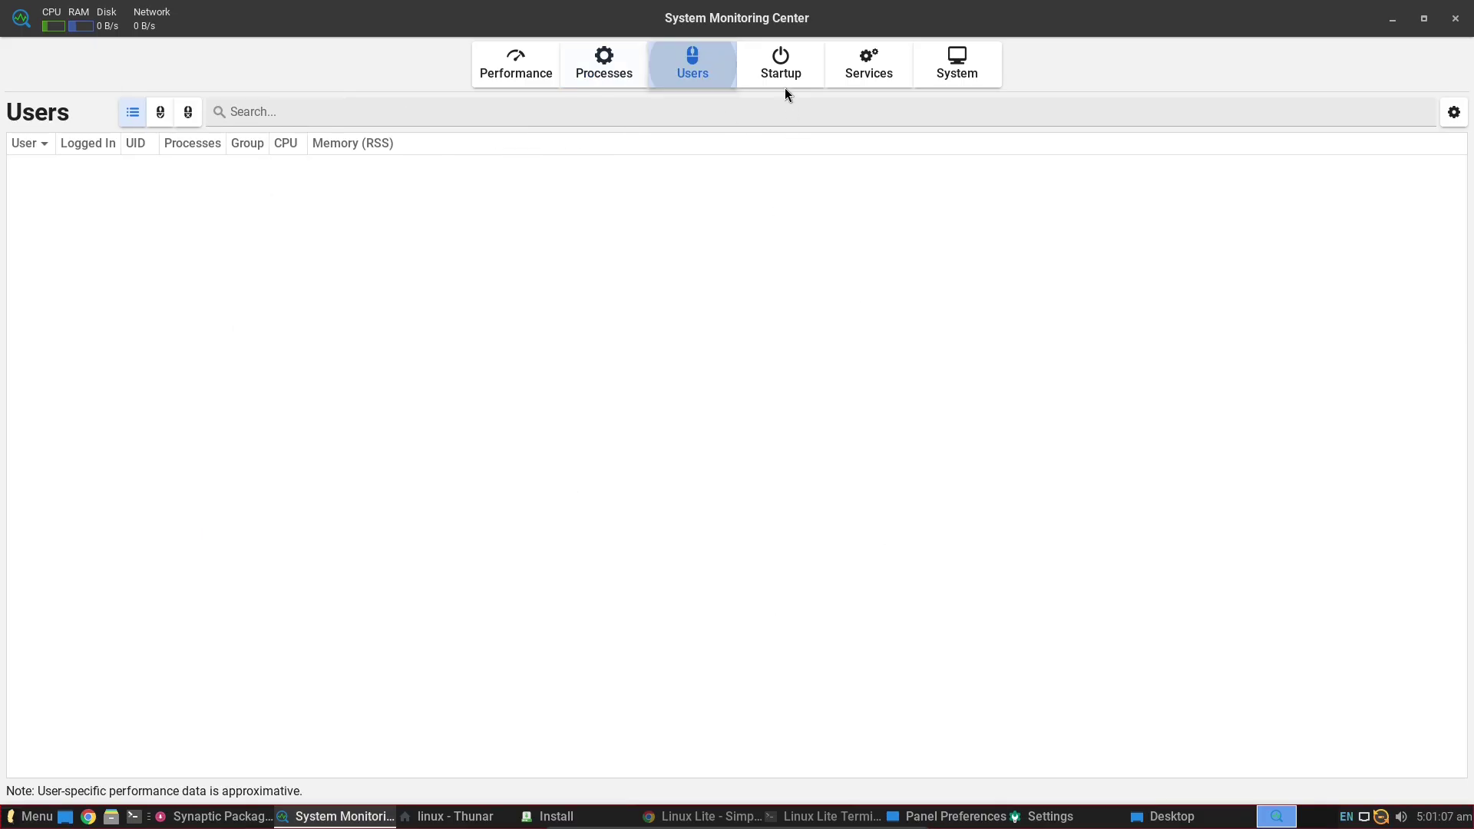
Step: Review startup items, system services and the summary showing Linux Lite 7.6, kernel 6.8.0-79-generic
click(782, 82)
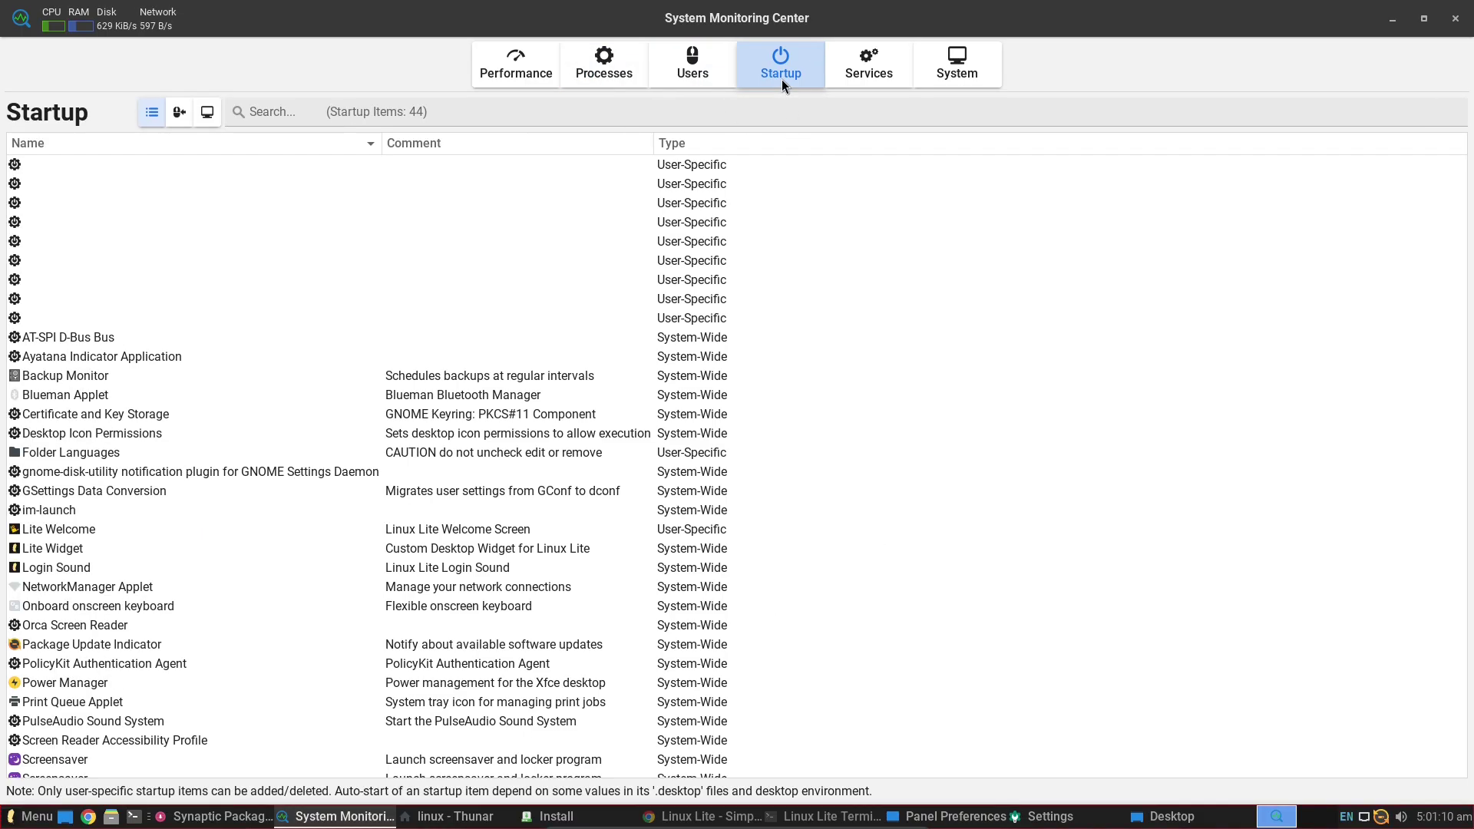
drag(1457, 270, 1461, 528)
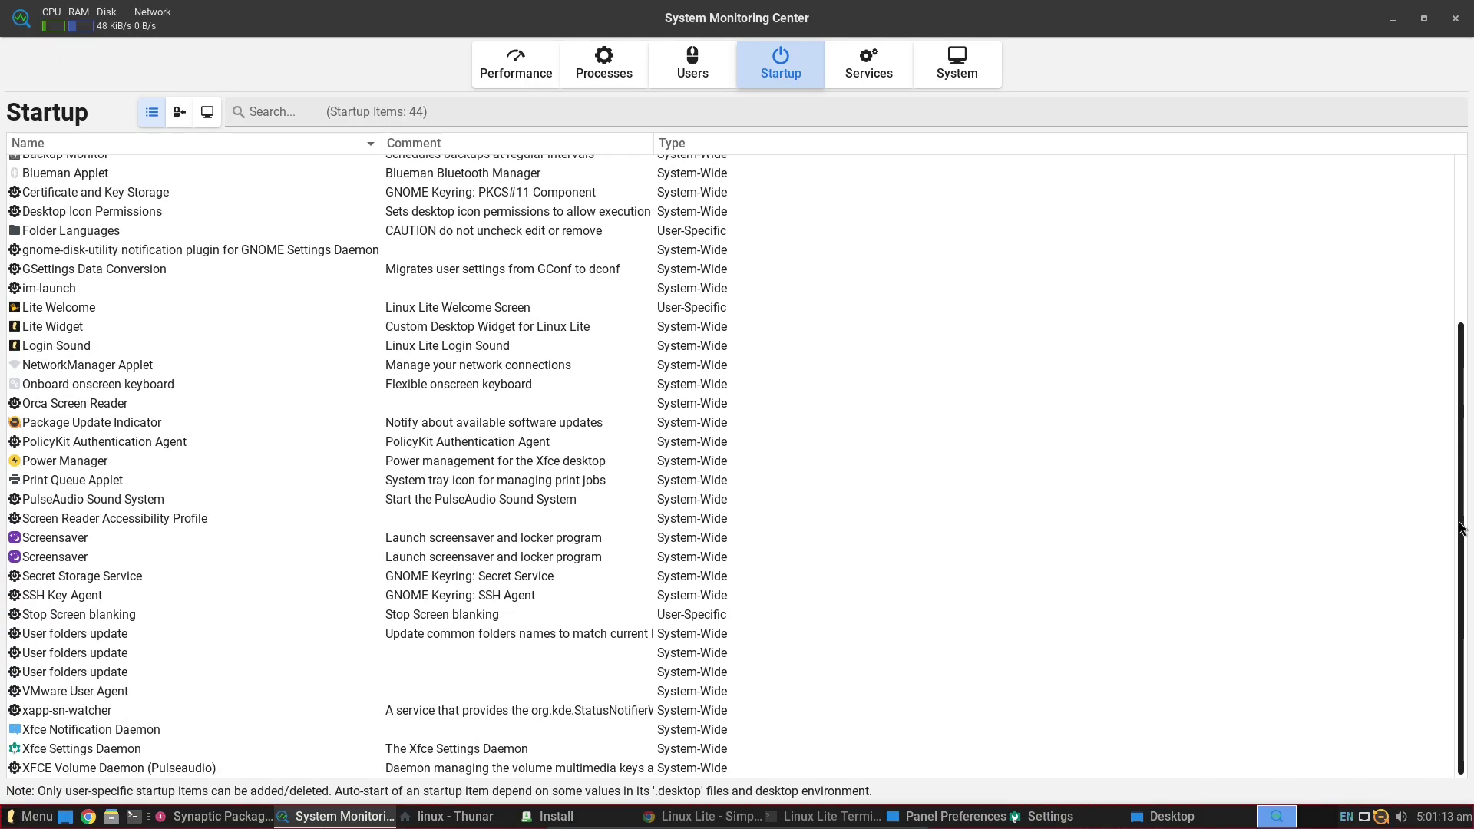
click(869, 68)
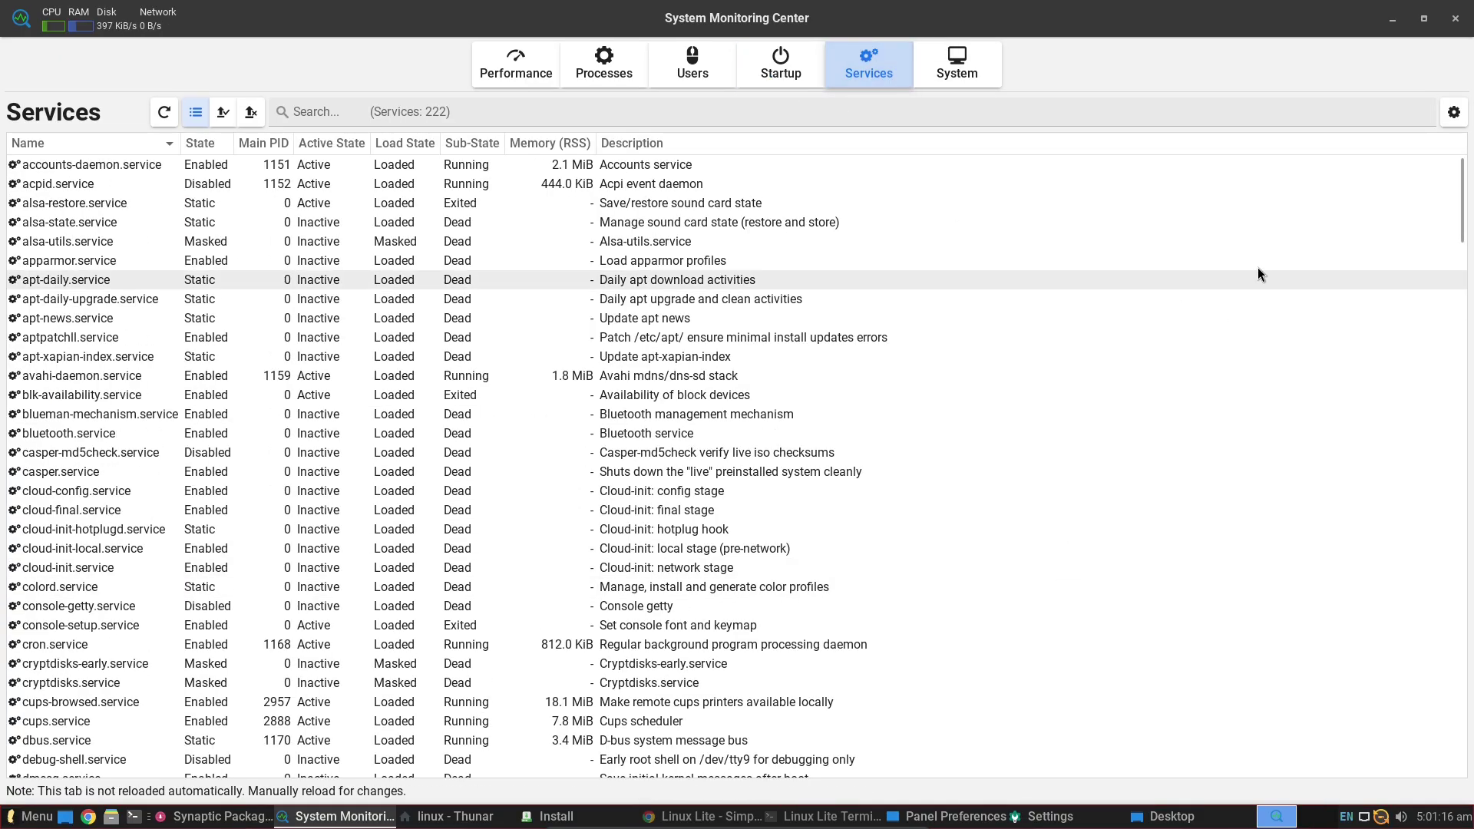
drag(1459, 210, 1459, 708)
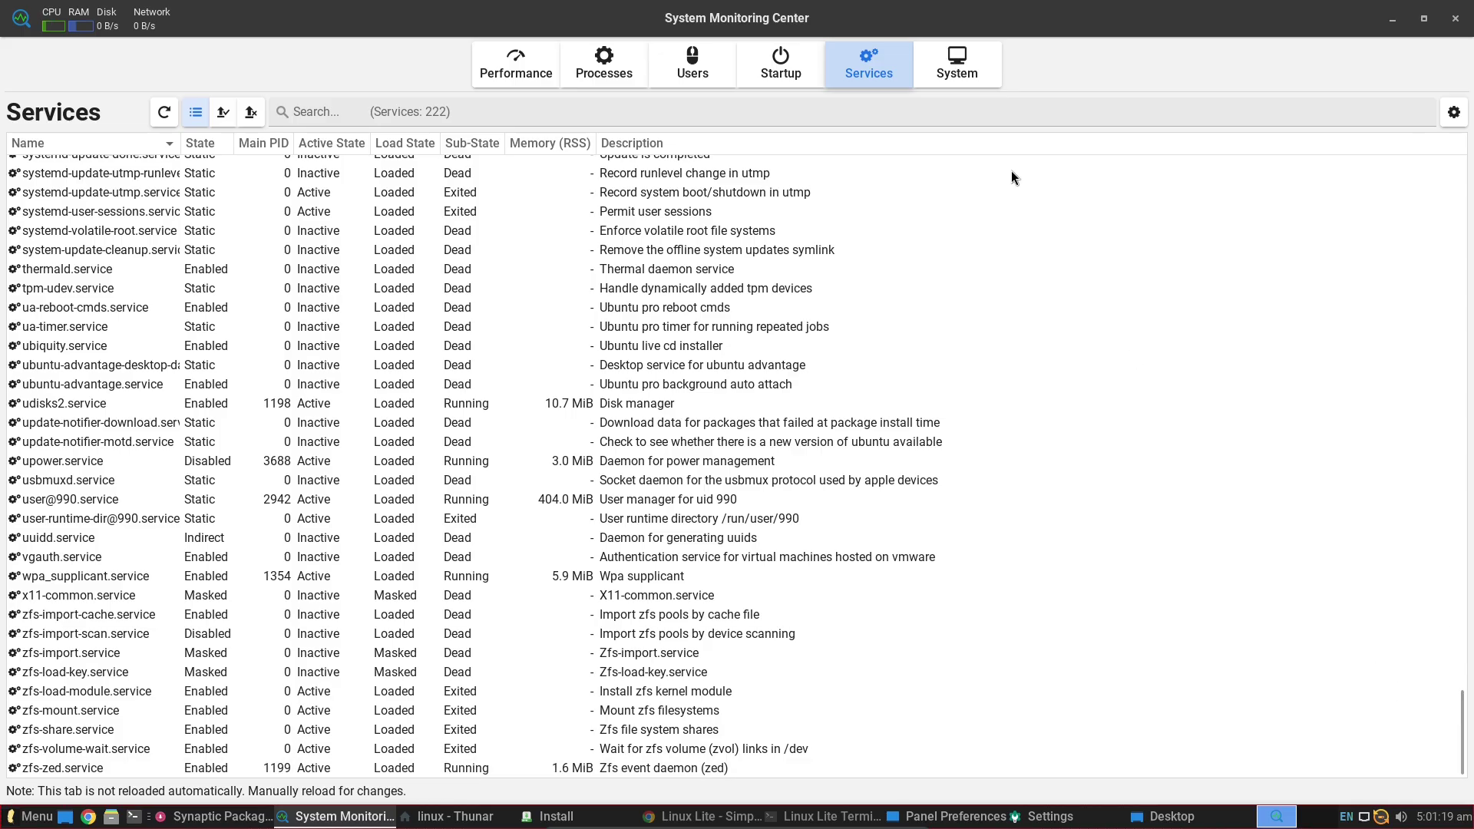
click(964, 76)
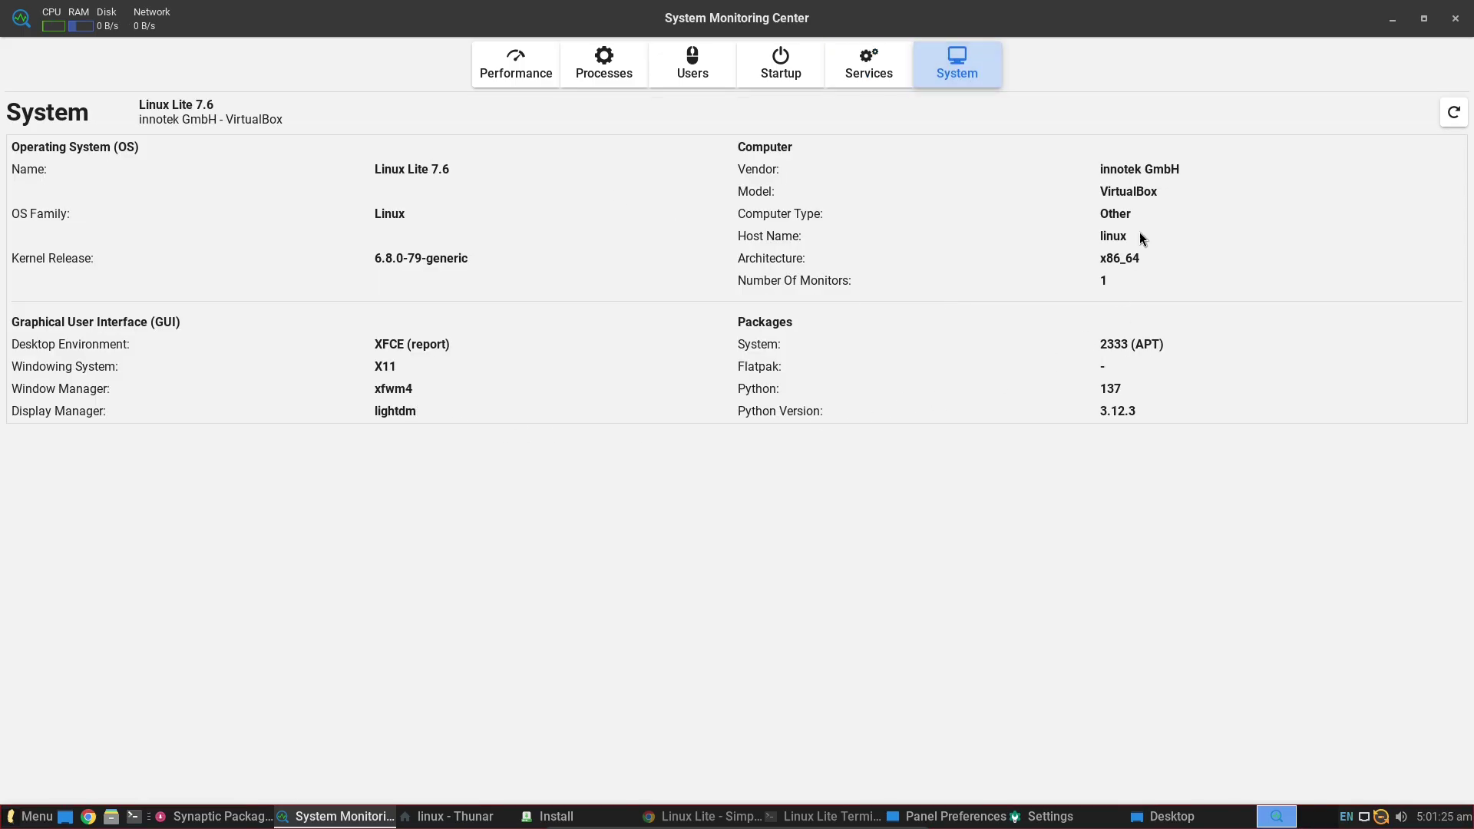
Step: Step through the RAM, disk, network, GPU and sensor performance pages
click(530, 86)
click(55, 411)
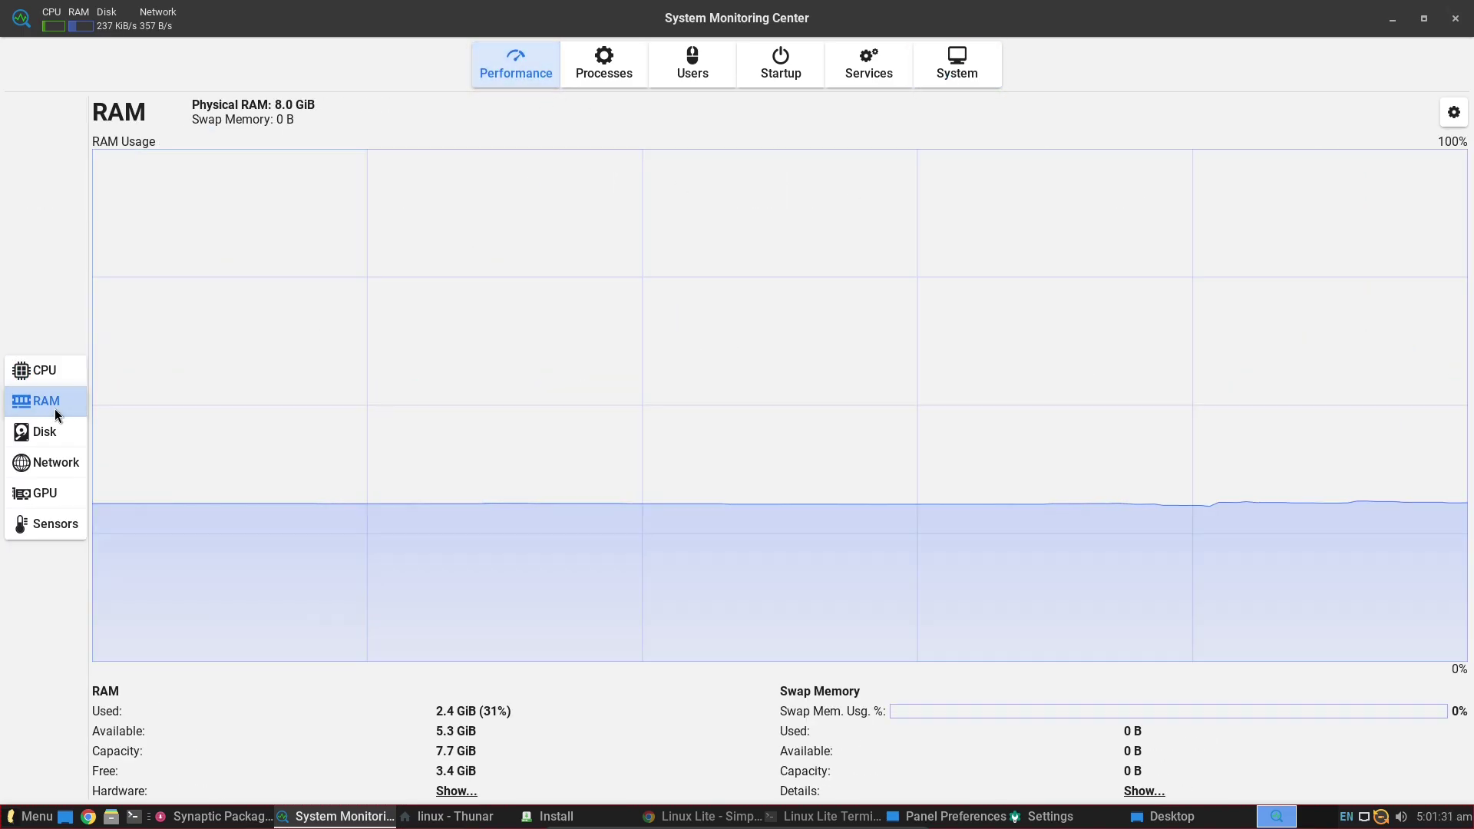
click(43, 442)
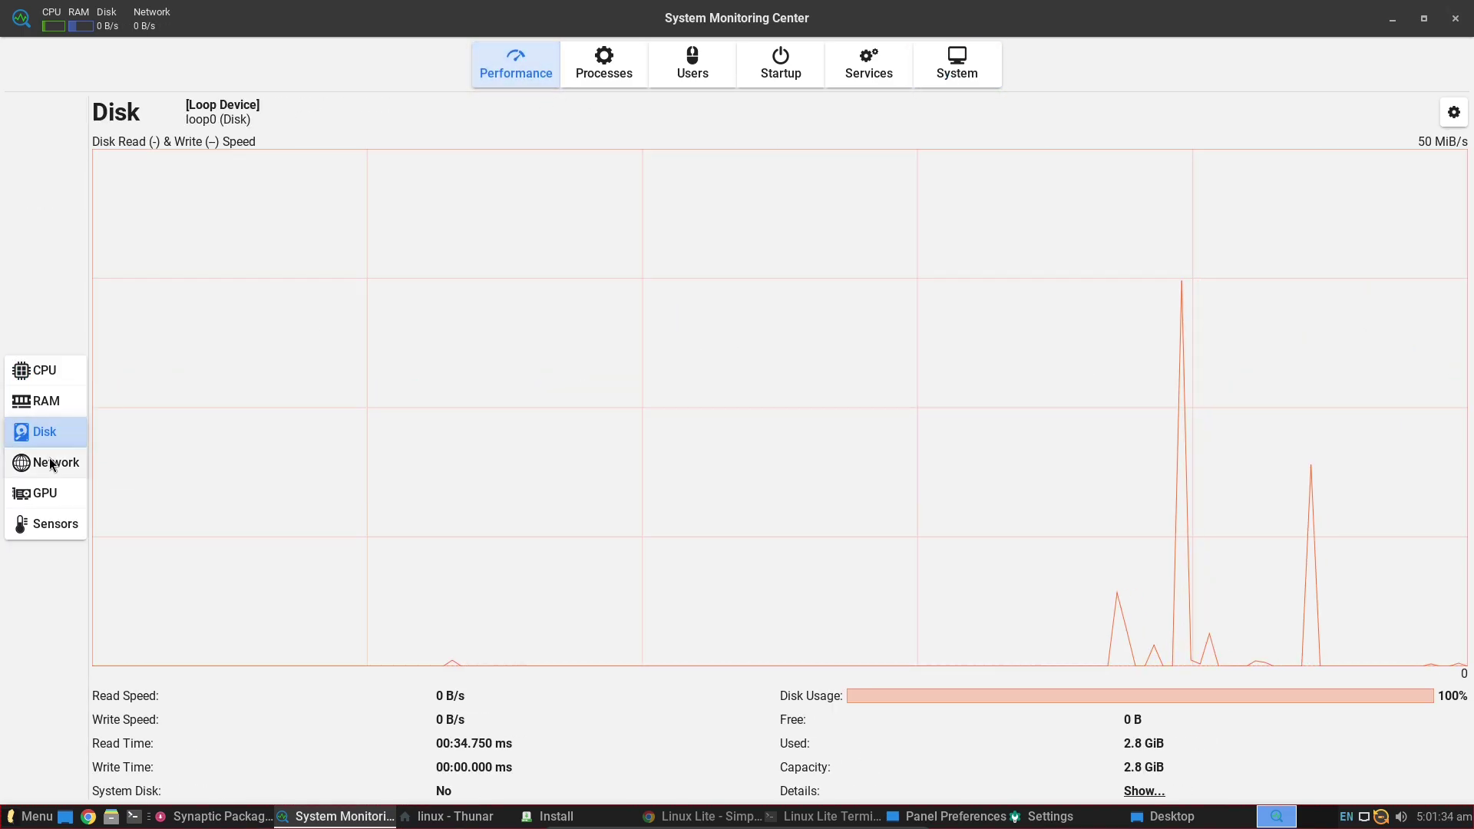
click(50, 463)
click(46, 493)
click(50, 522)
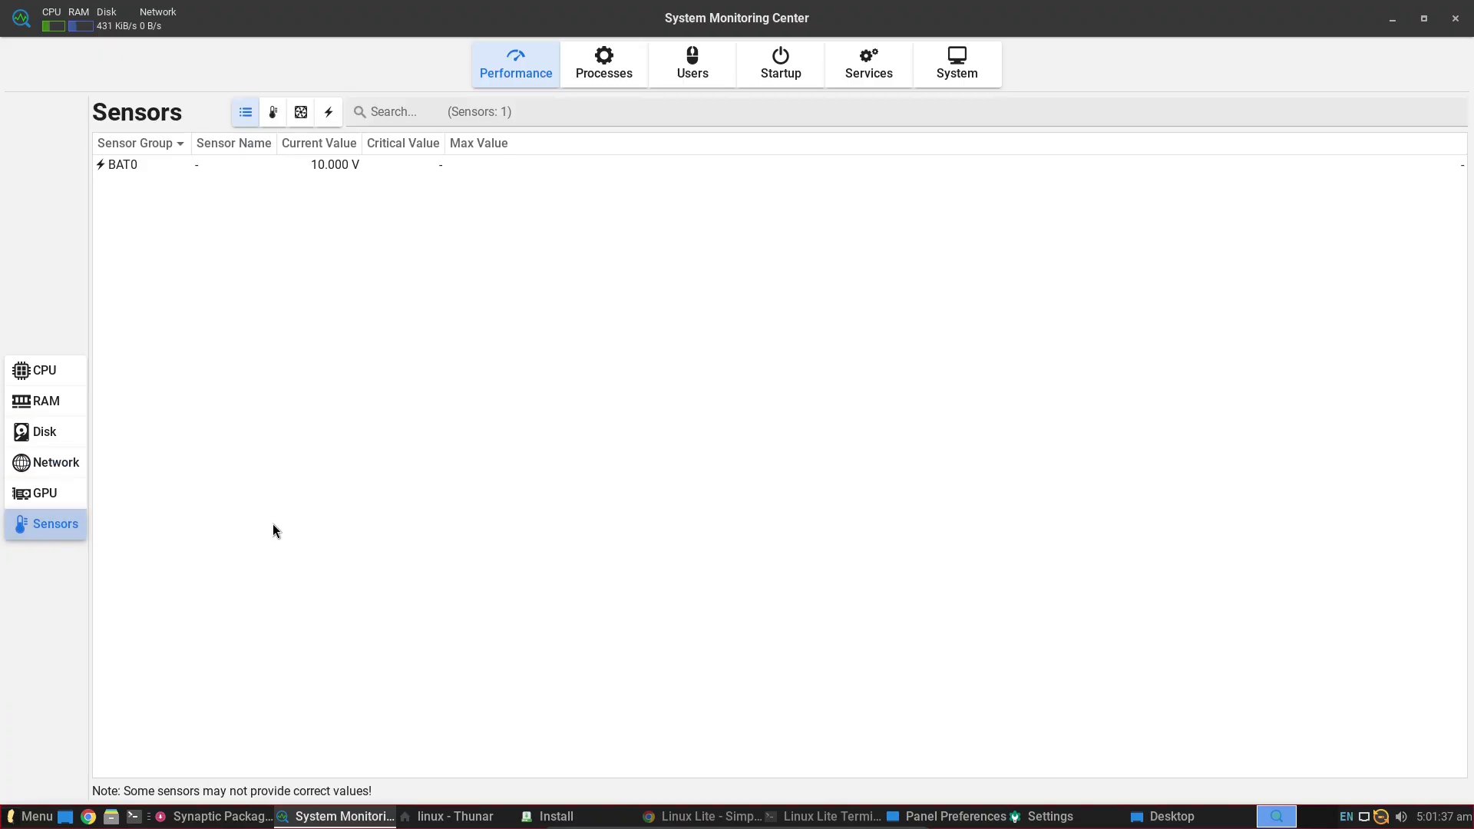
Step: Close the system monitor, check Synaptic's version information, then close Synaptic
click(1455, 18)
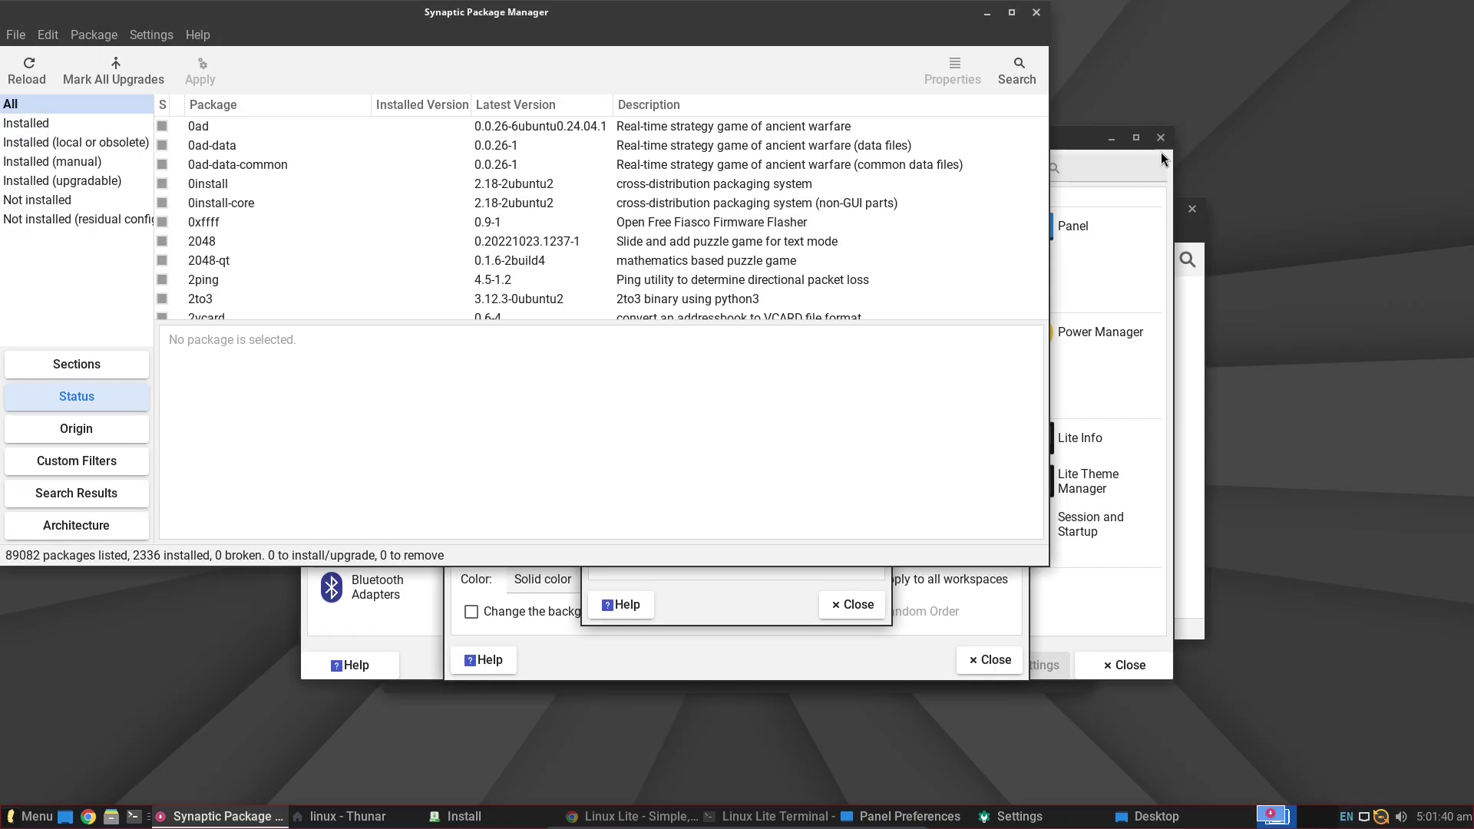
click(1002, 21)
click(198, 35)
click(219, 122)
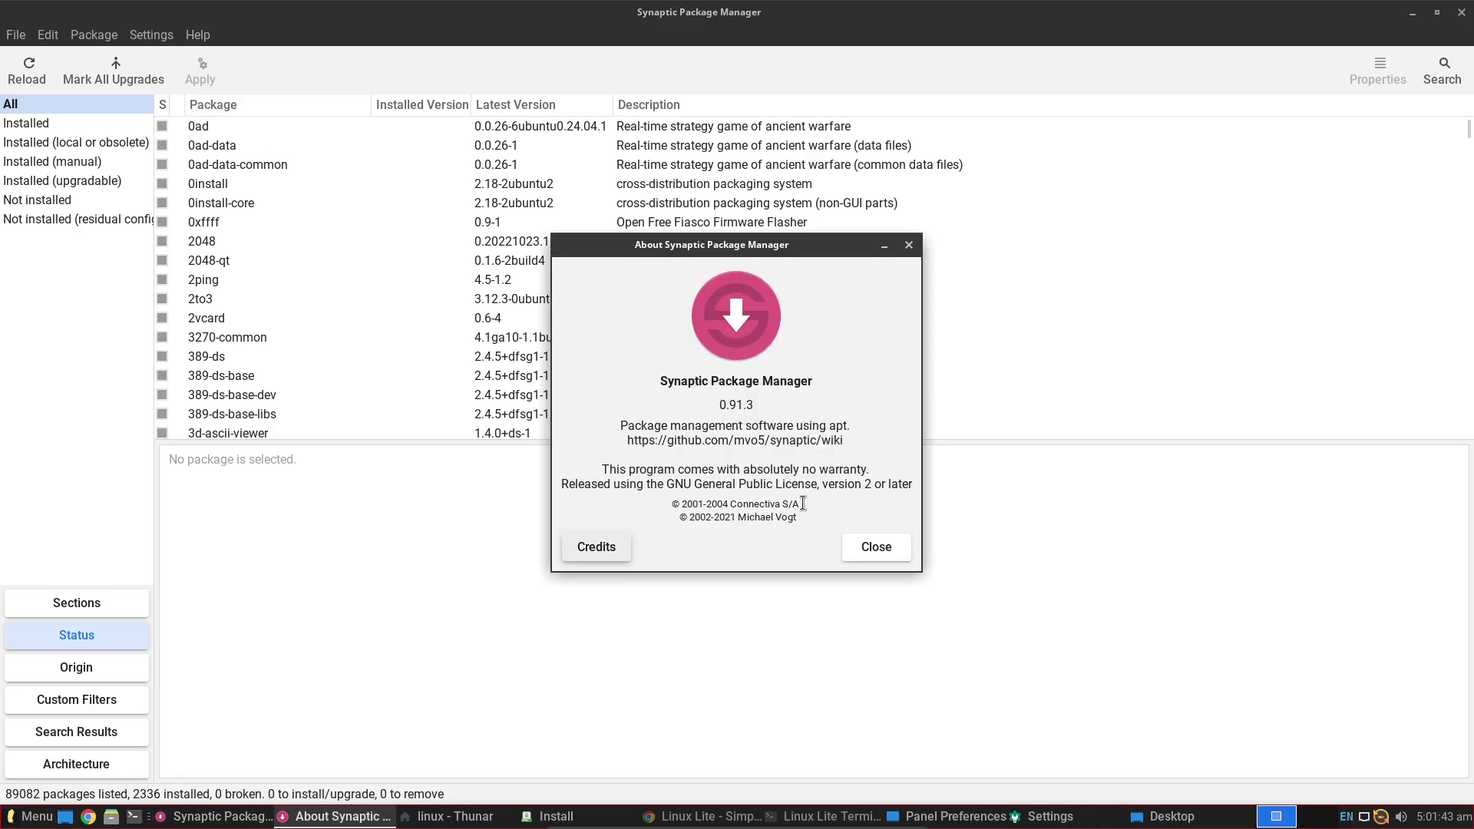
click(860, 549)
drag(1468, 131, 1467, 426)
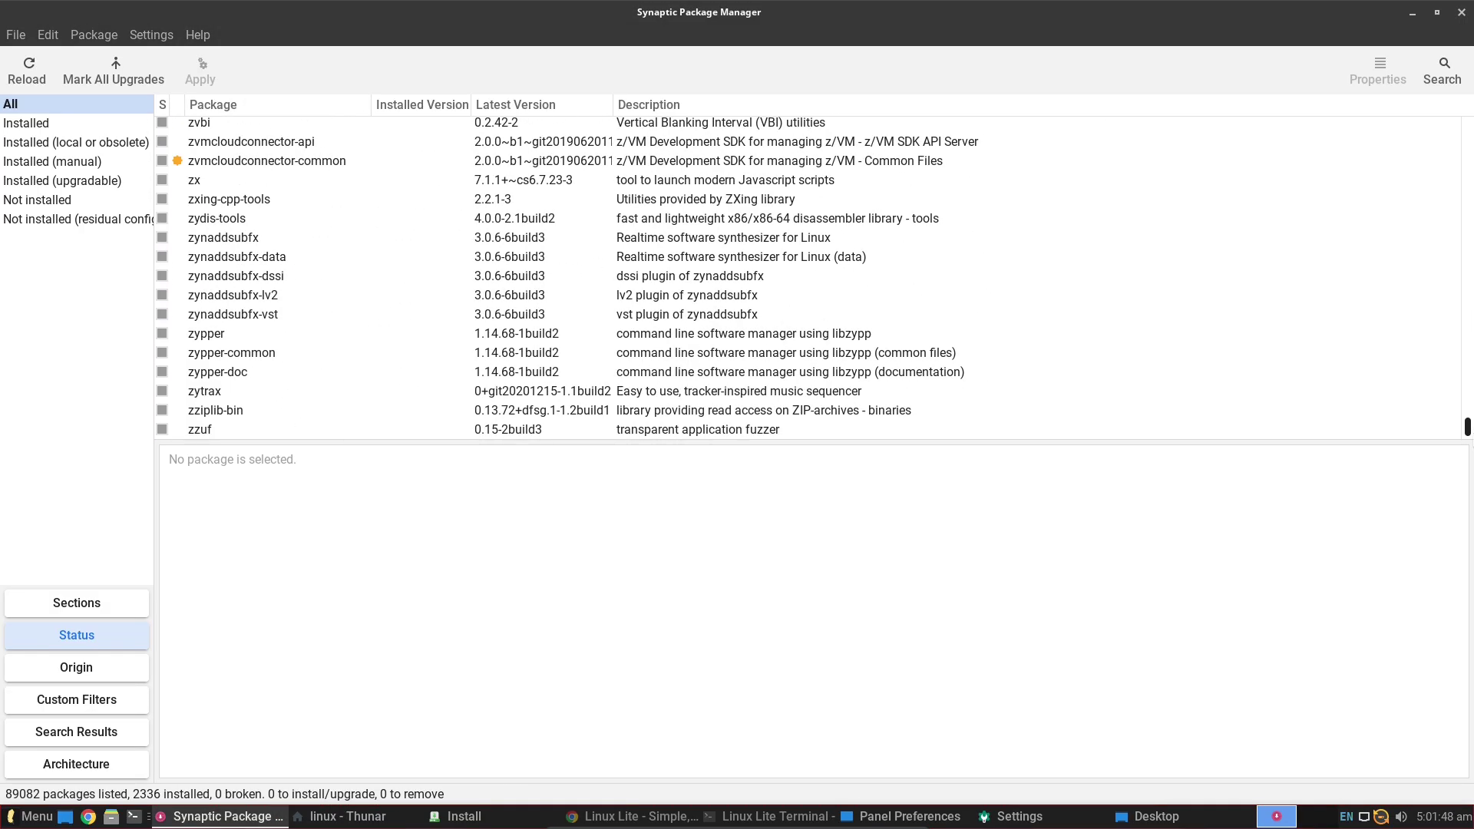
click(1460, 15)
Step: Look over the panel's appearance and item settings, then close Panel Preferences
drag(747, 196, 1162, 190)
click(1110, 253)
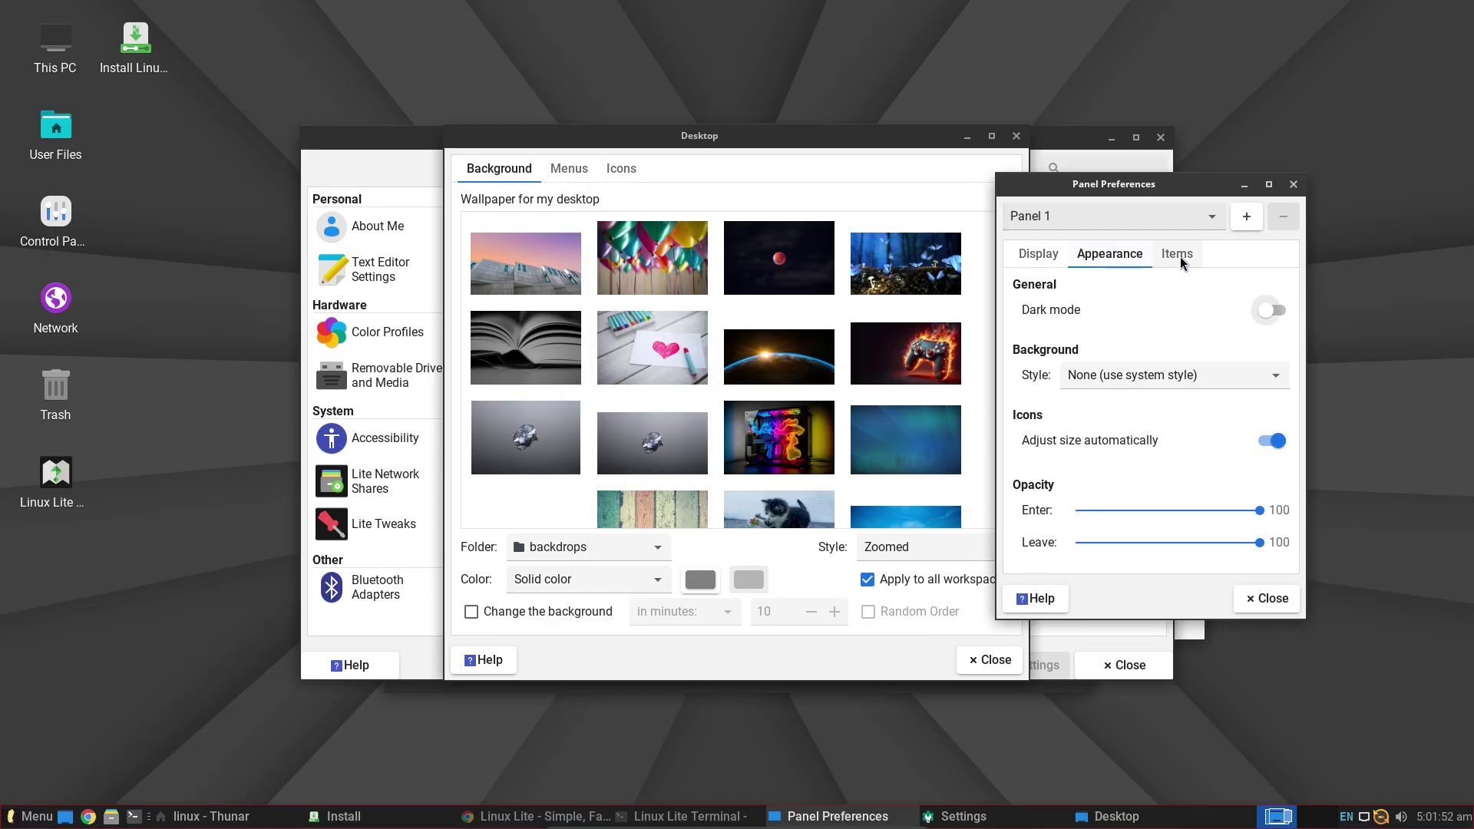
click(1177, 253)
click(1291, 597)
click(1167, 423)
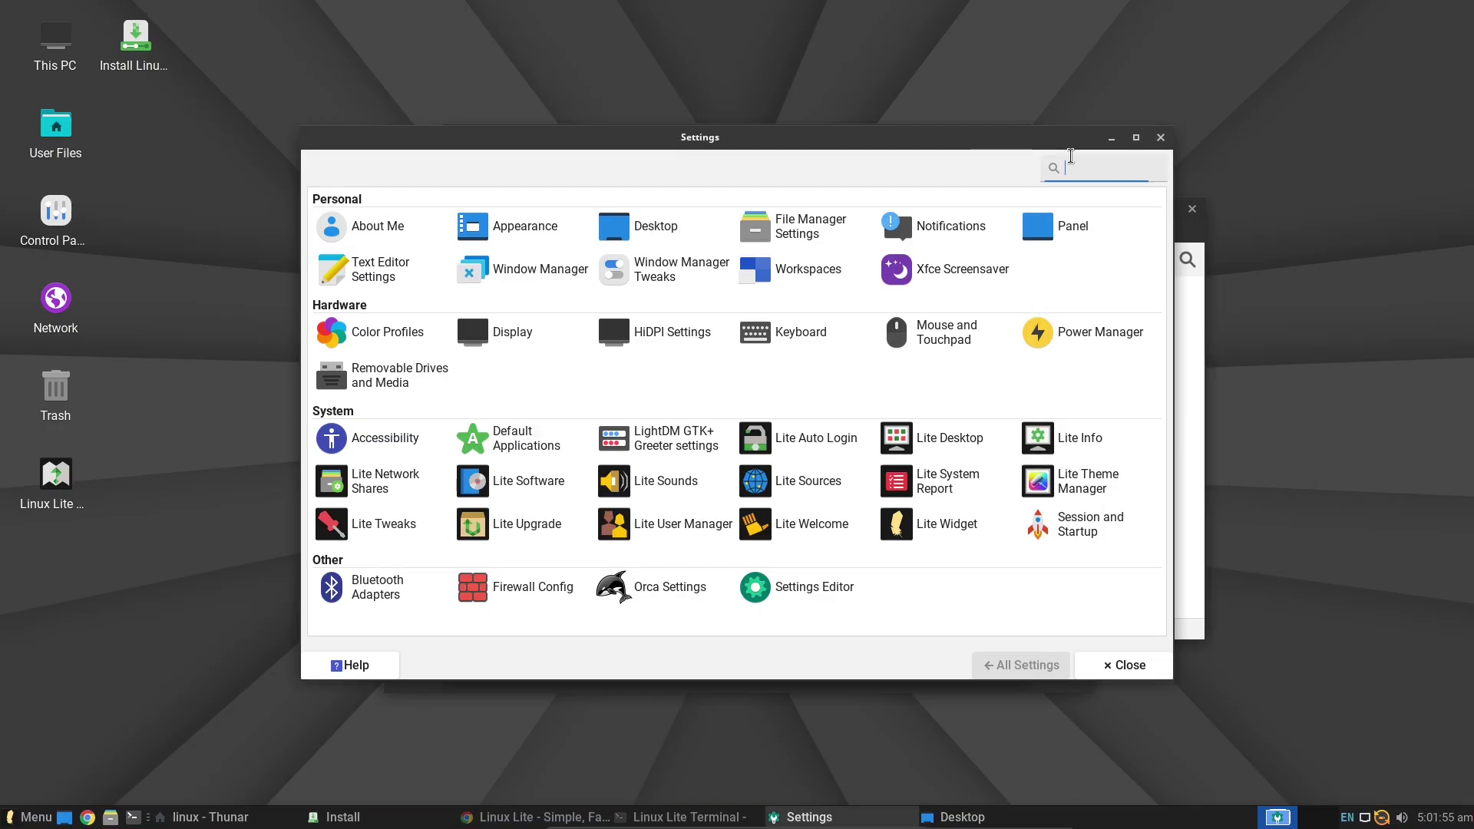
Step: Check Thunar's version 4.18.8 in its About dialog, close Thunar, and move the Settings manager aside
click(1188, 395)
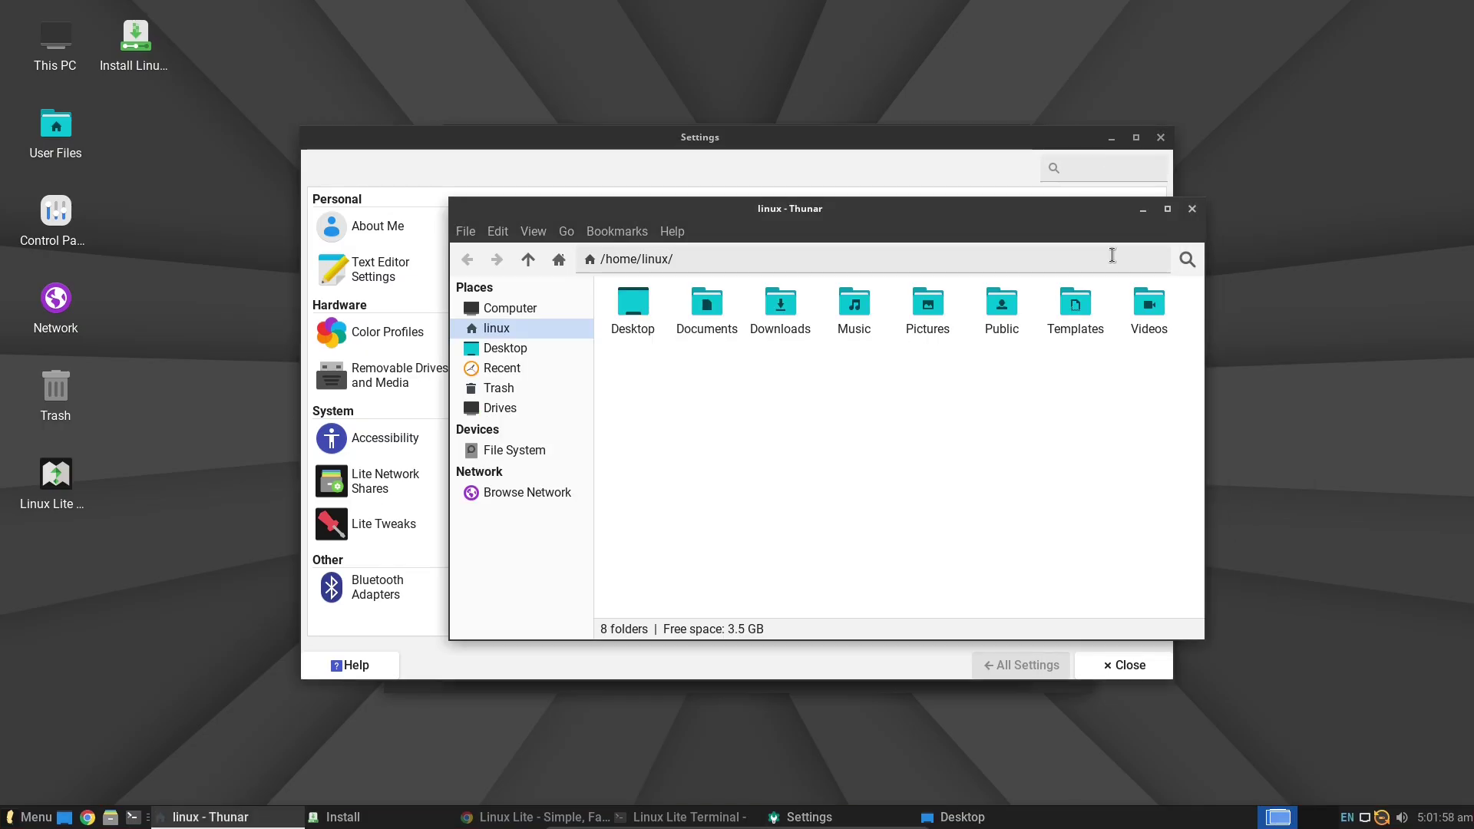
click(1165, 212)
click(222, 34)
click(240, 70)
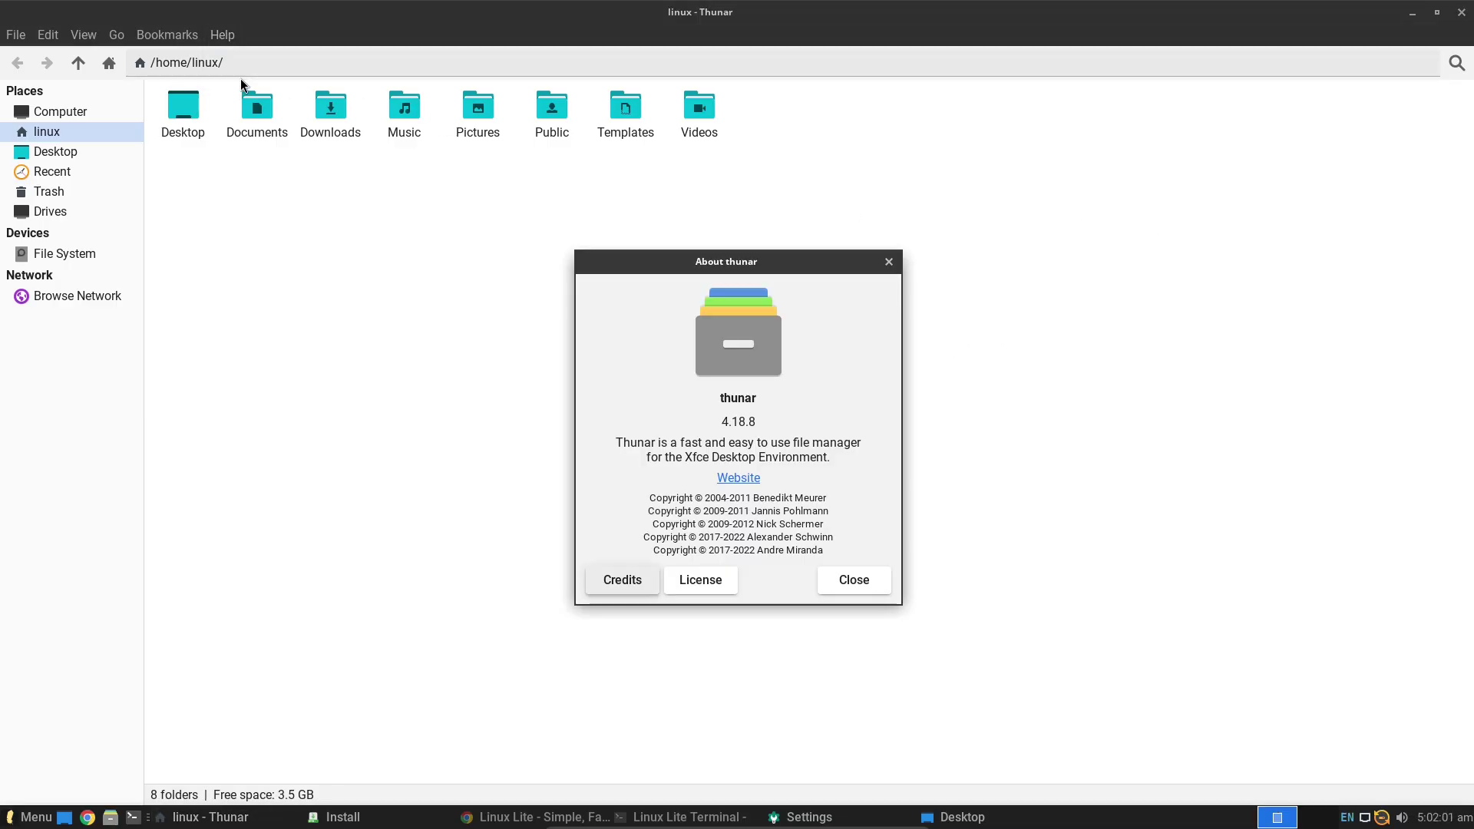
click(863, 597)
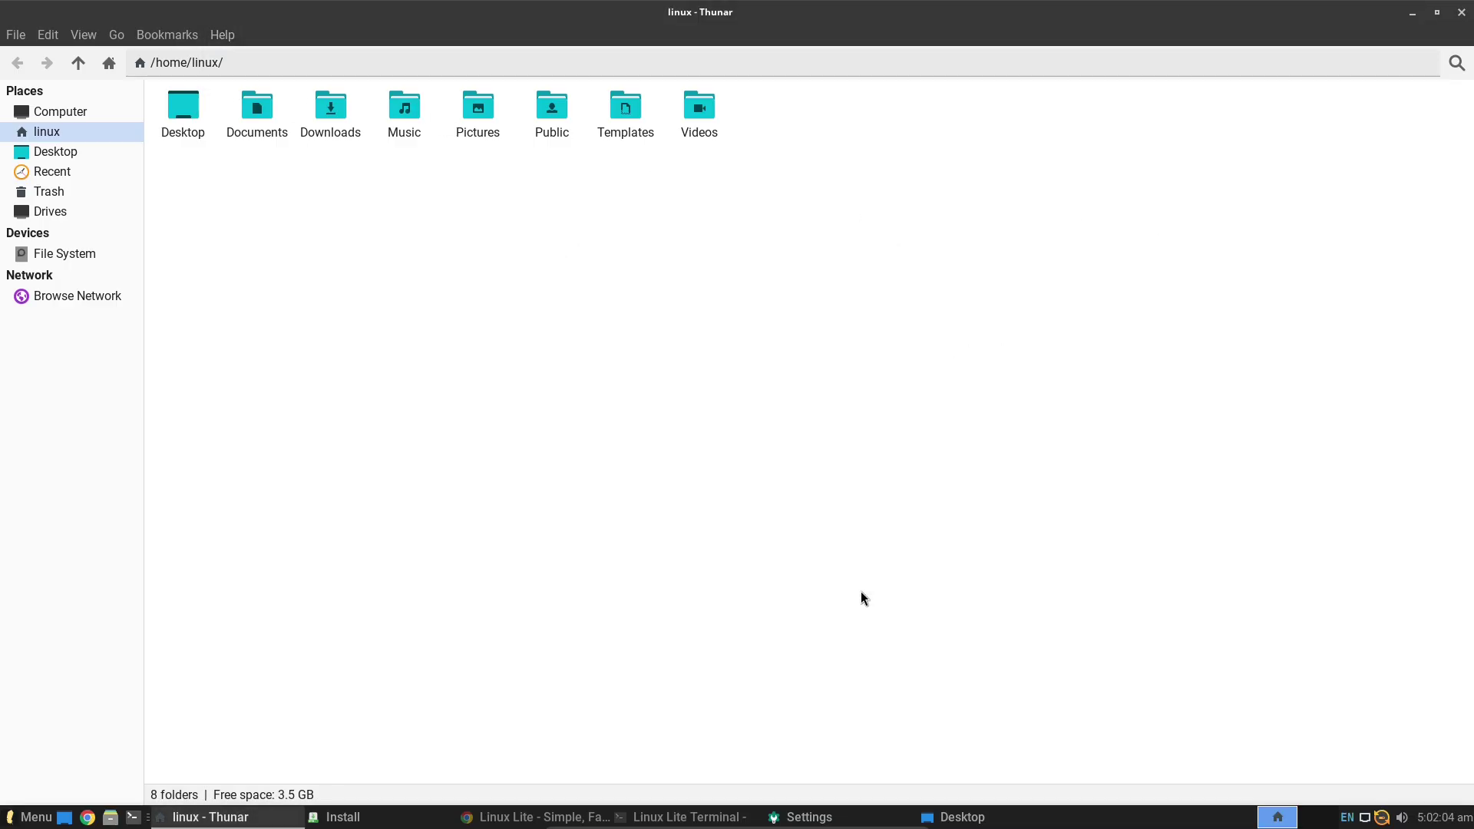
click(1459, 11)
drag(699, 140, 1004, 258)
Step: Set the green meadow under blue sky as wallpaper, glance at Menus and Icons, then close
click(834, 167)
click(992, 136)
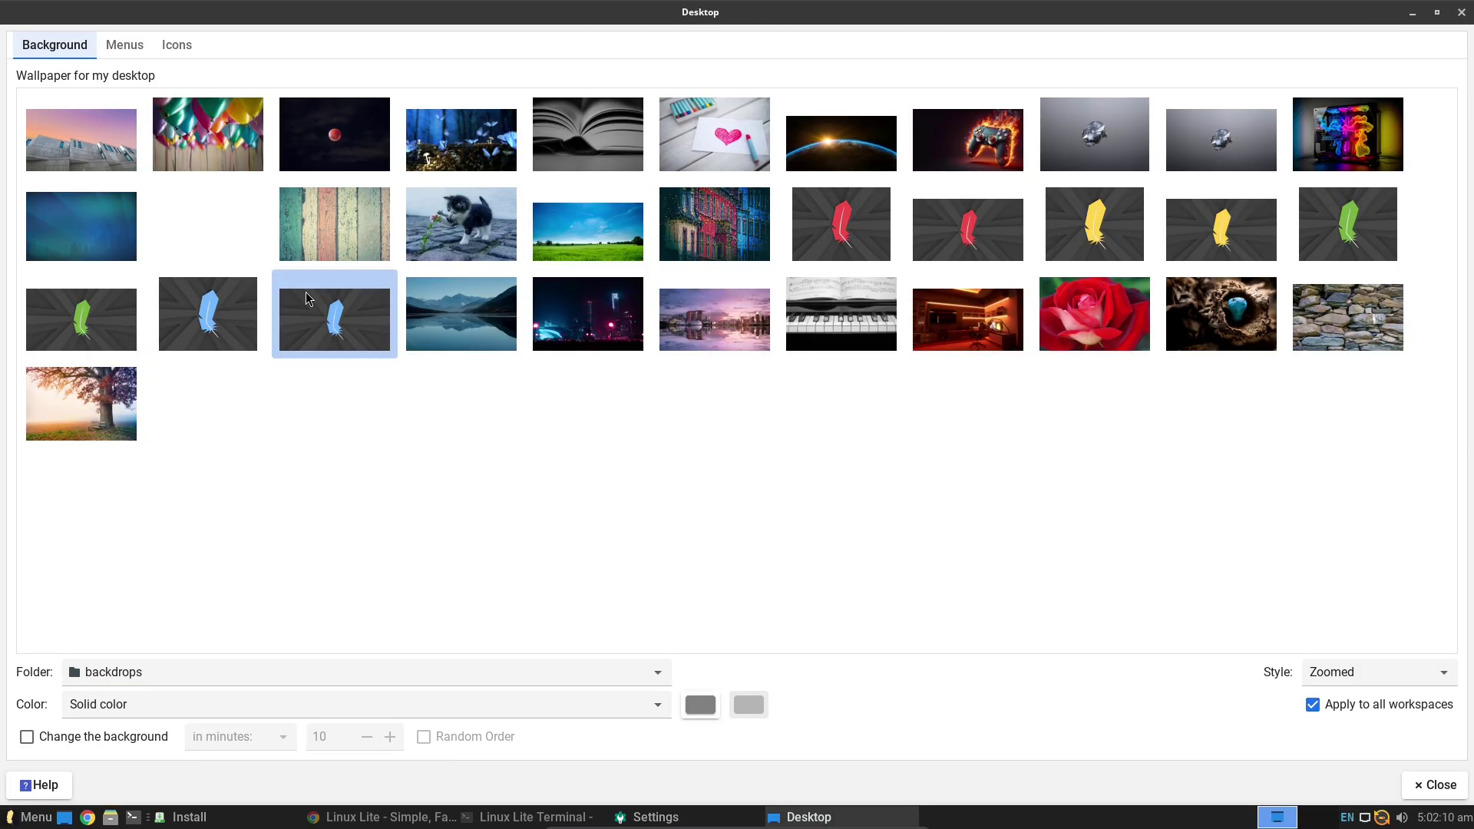
click(570, 222)
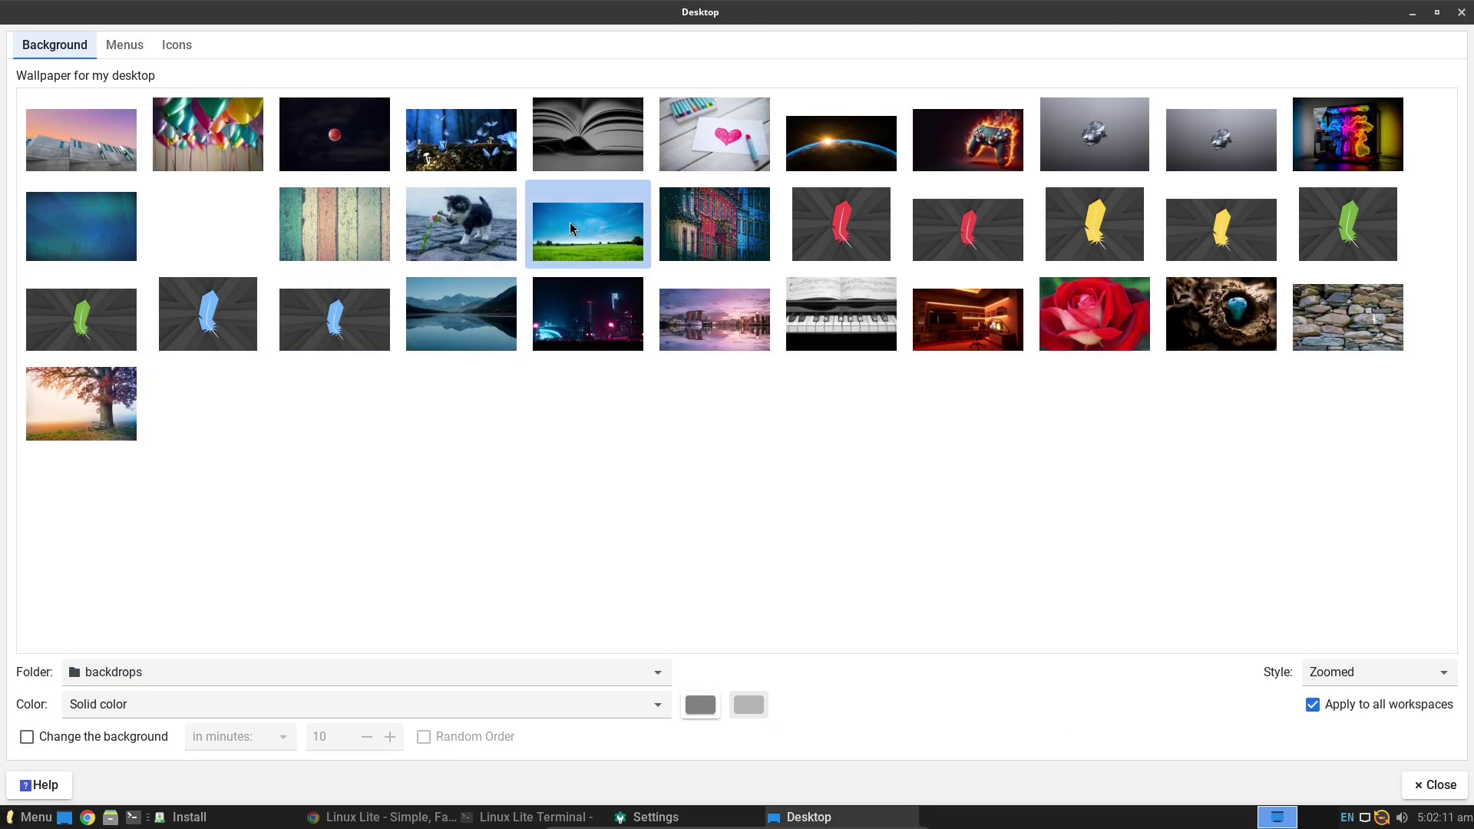
click(136, 50)
click(172, 48)
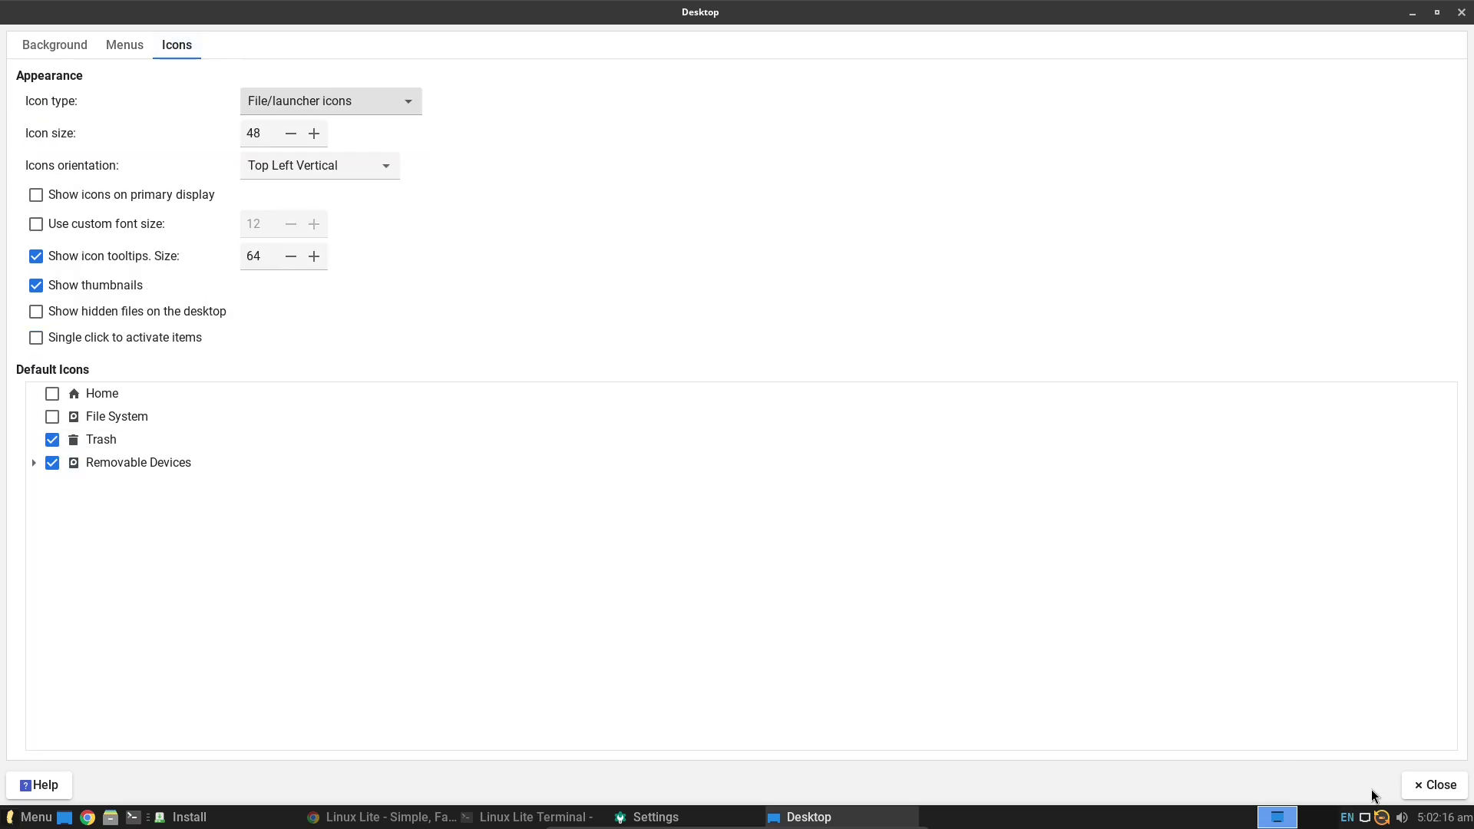
click(1419, 792)
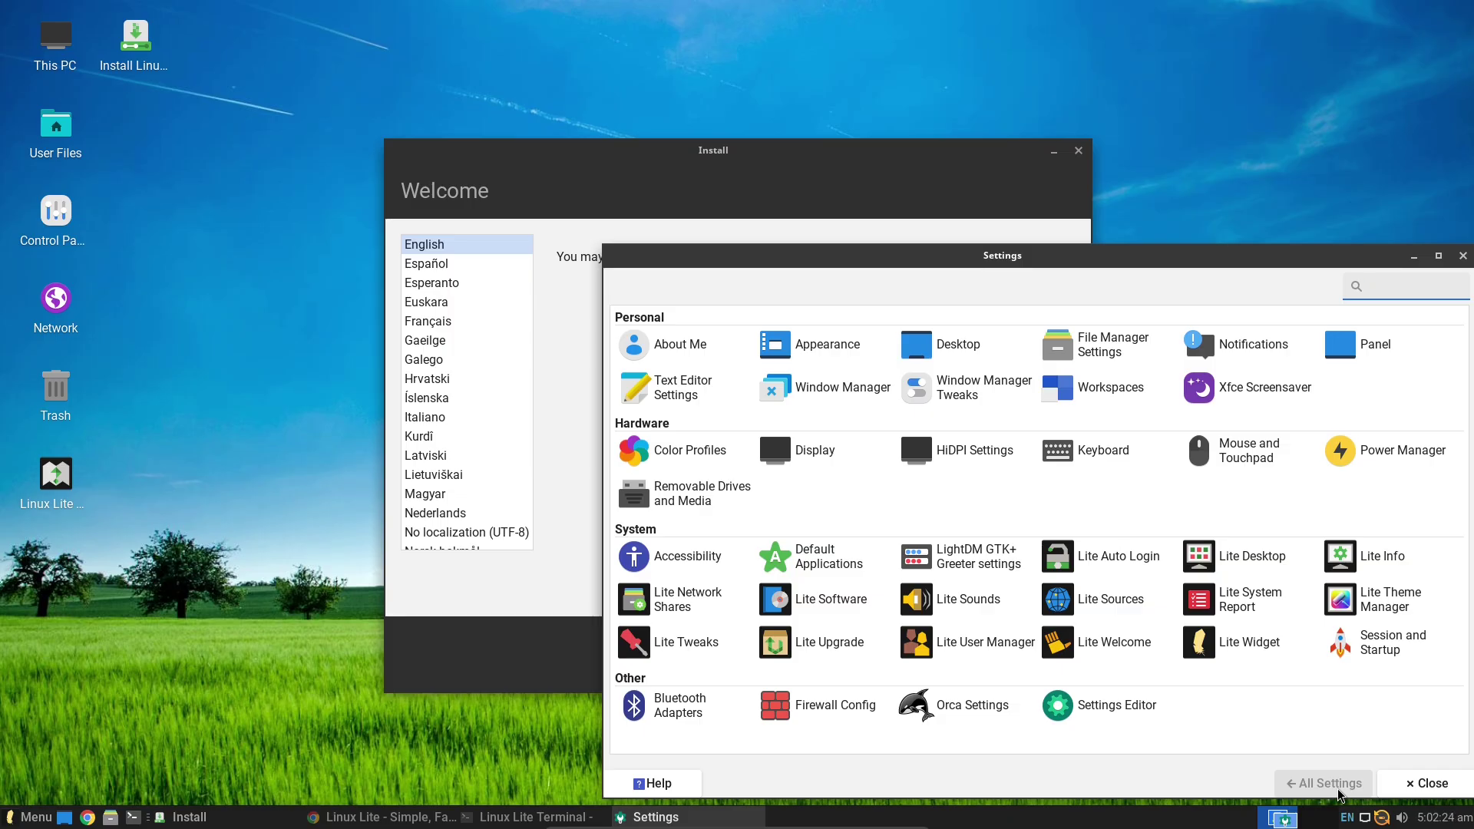
Step: Keep the English (US) layout and enable third-party software and media formats in the installer
click(834, 187)
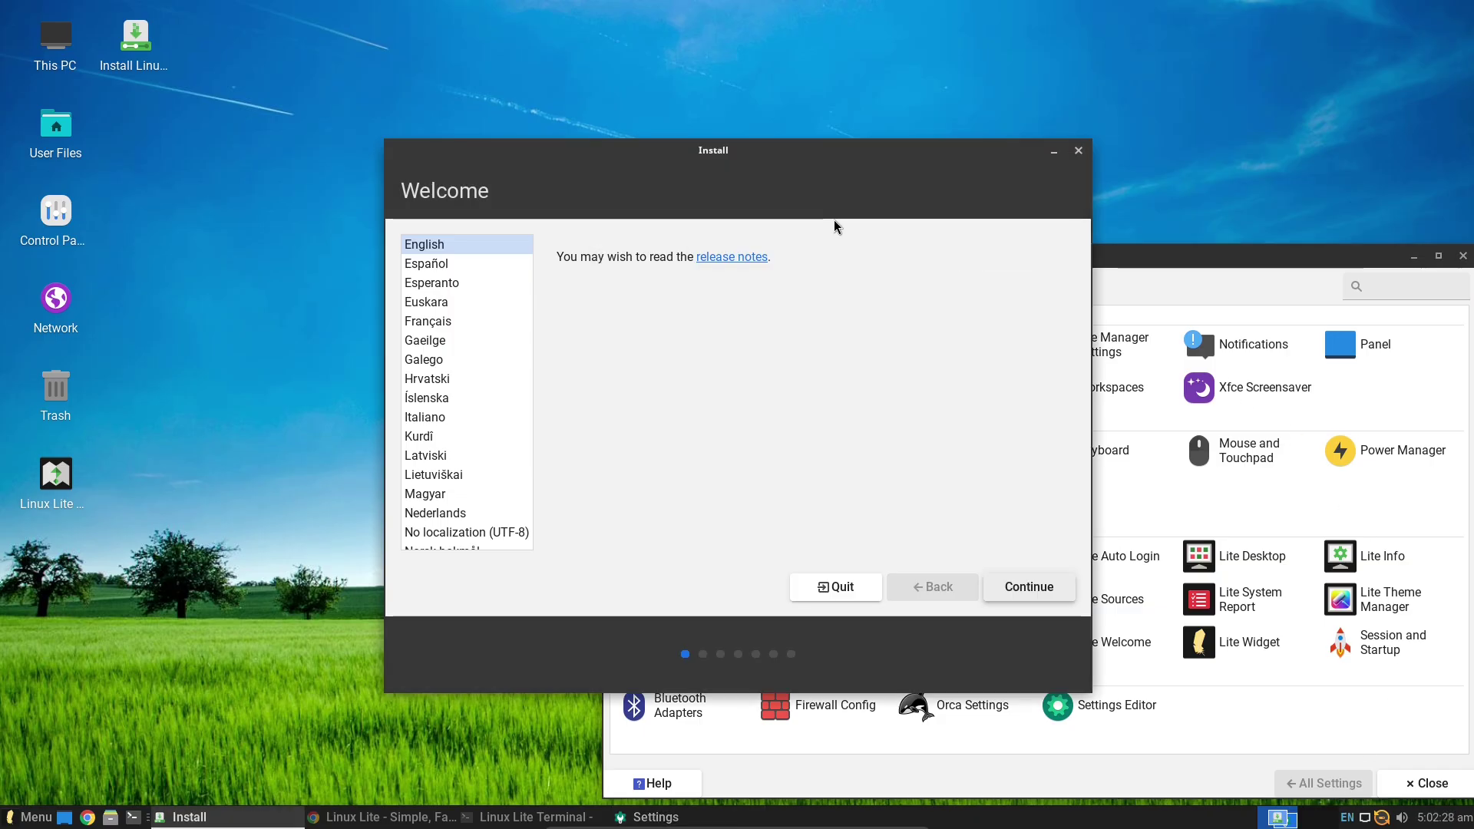
click(1021, 589)
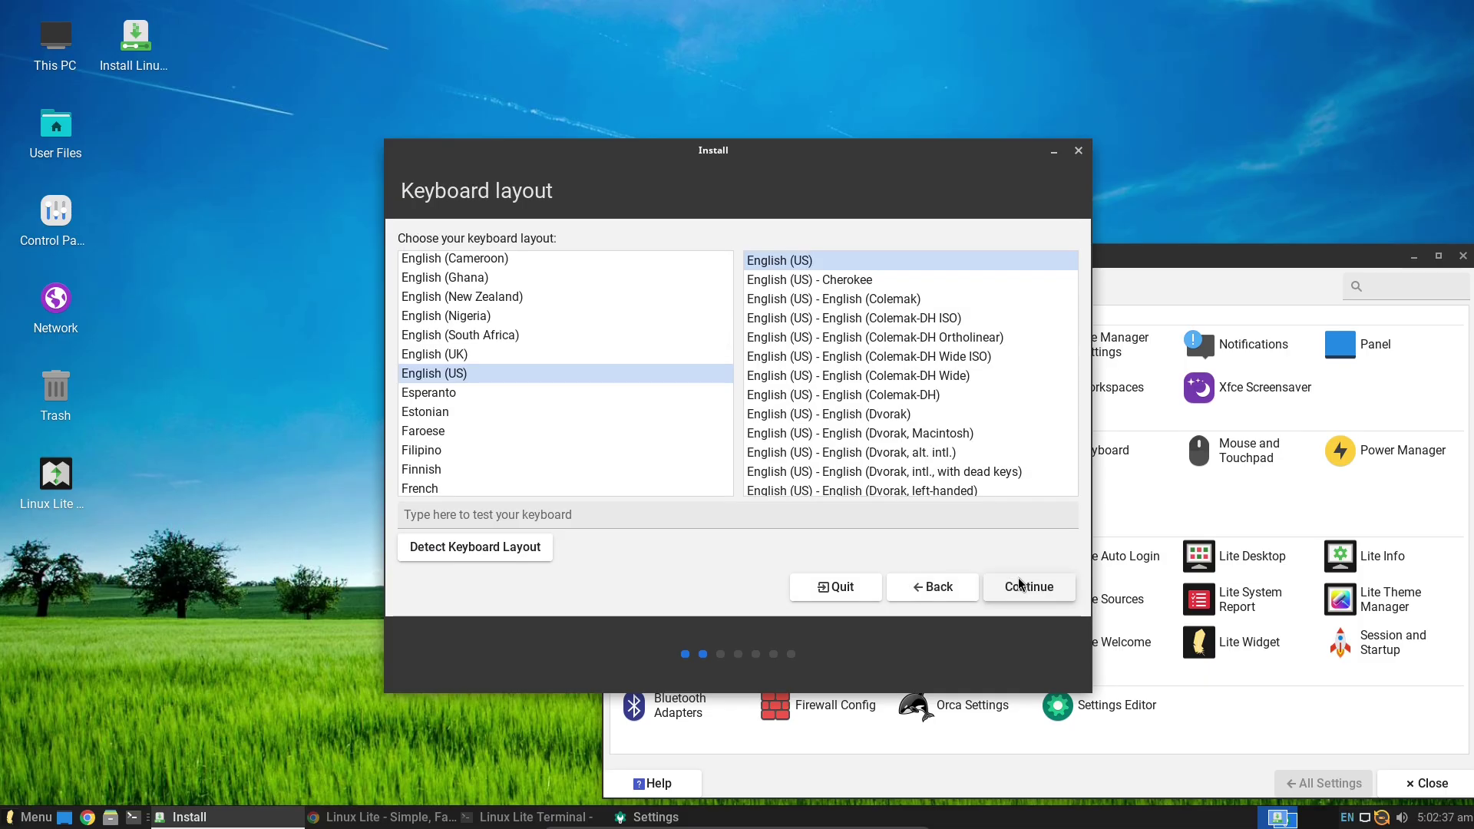
click(1048, 587)
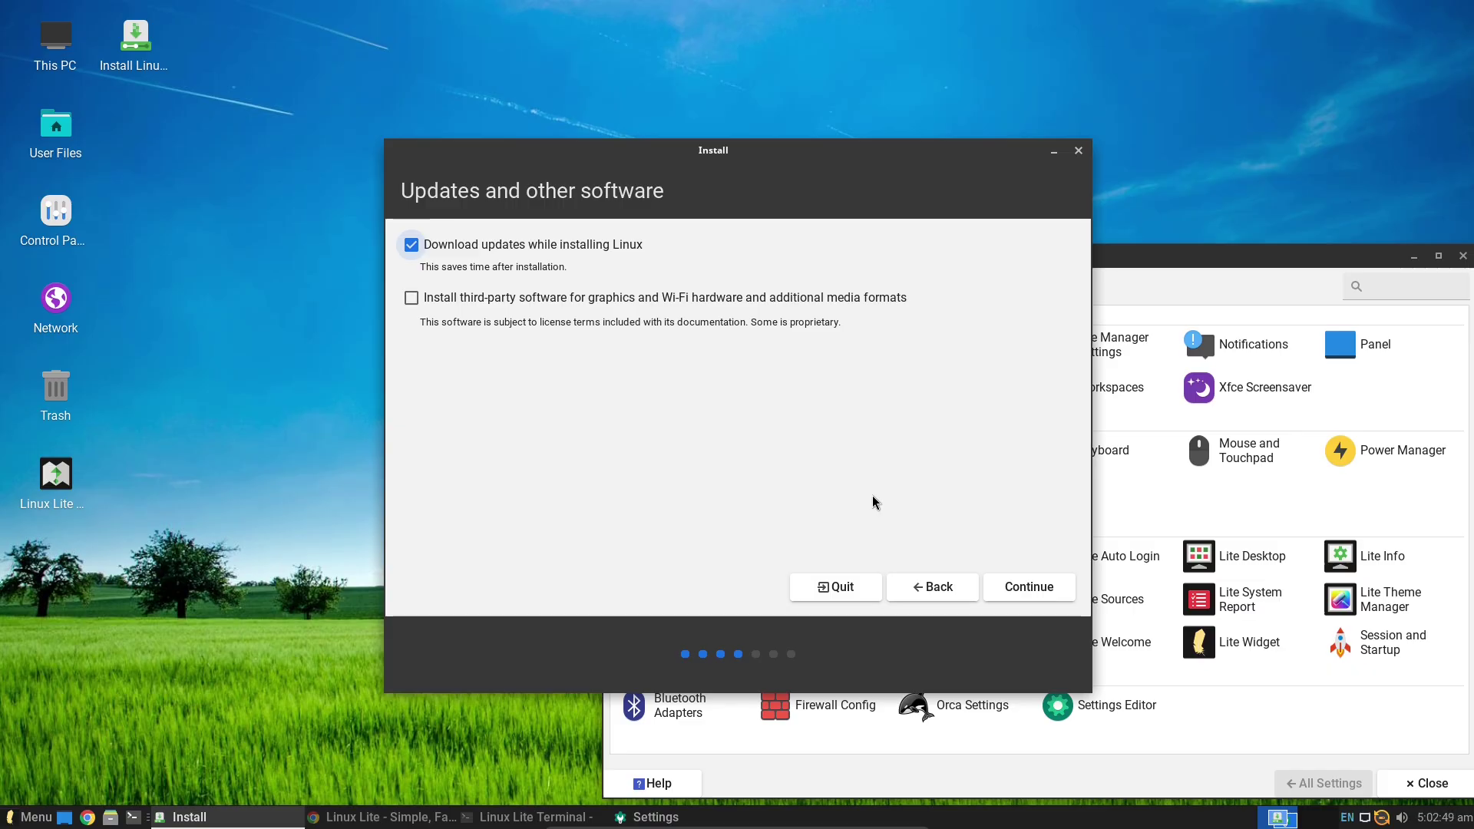
click(616, 295)
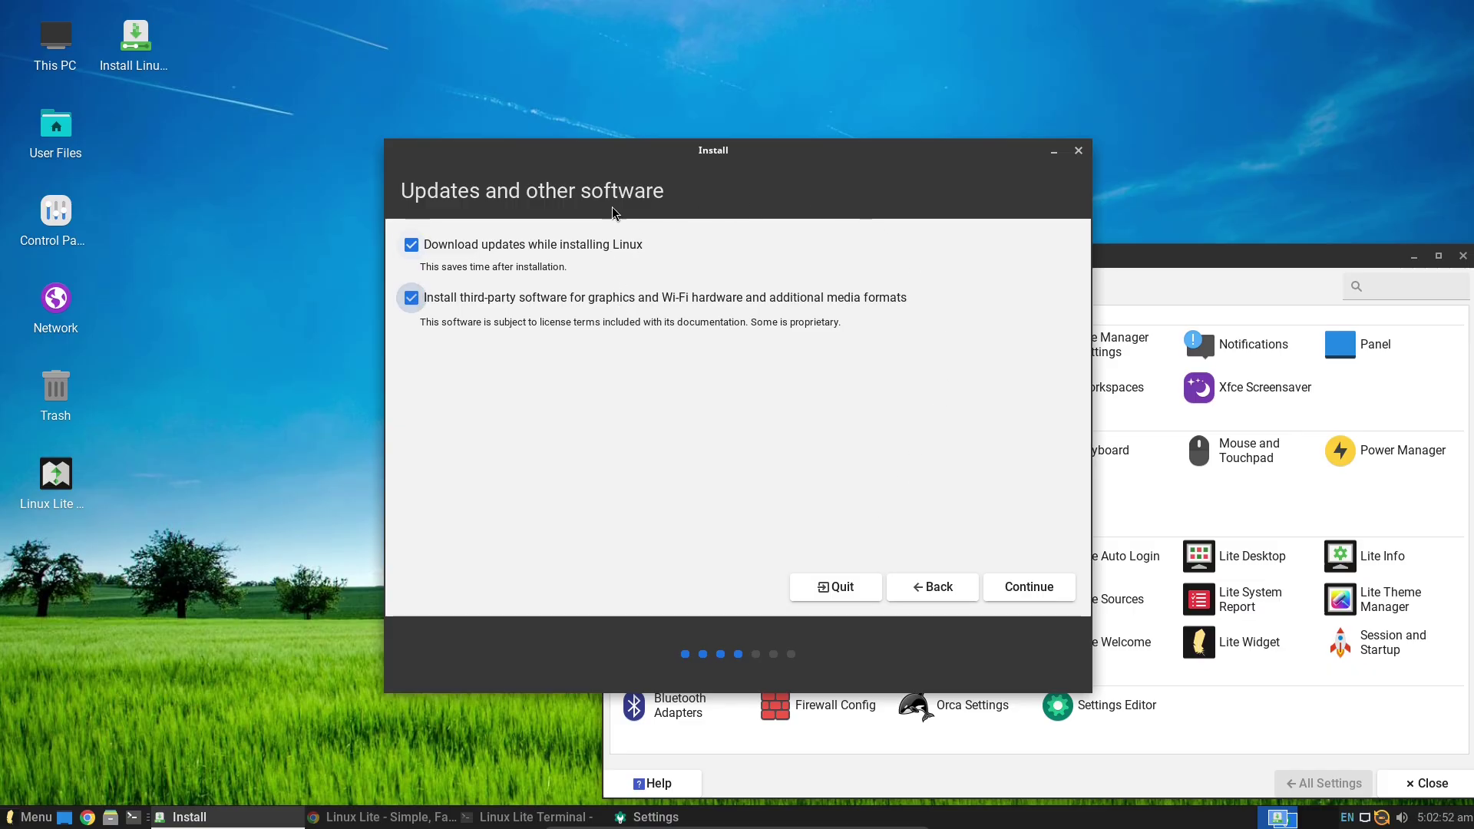
click(1029, 587)
drag(1165, 254, 858, 168)
Step: Raise the Linux Lite terminal and scroll the second tab's inxi report of drives, repositories and processes
key(alt+Tab)
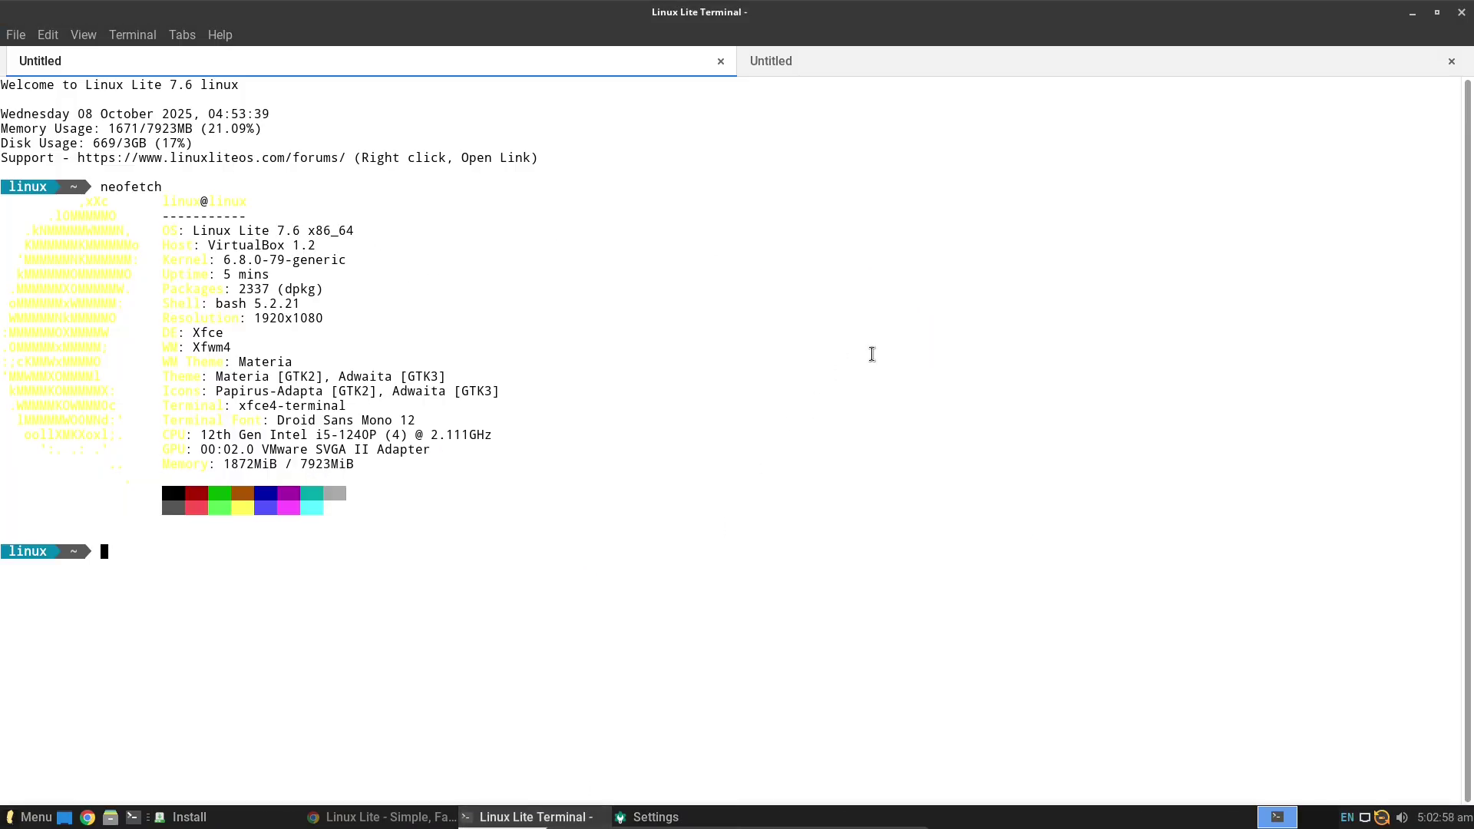
click(952, 71)
scroll(1466, 366, up, 6)
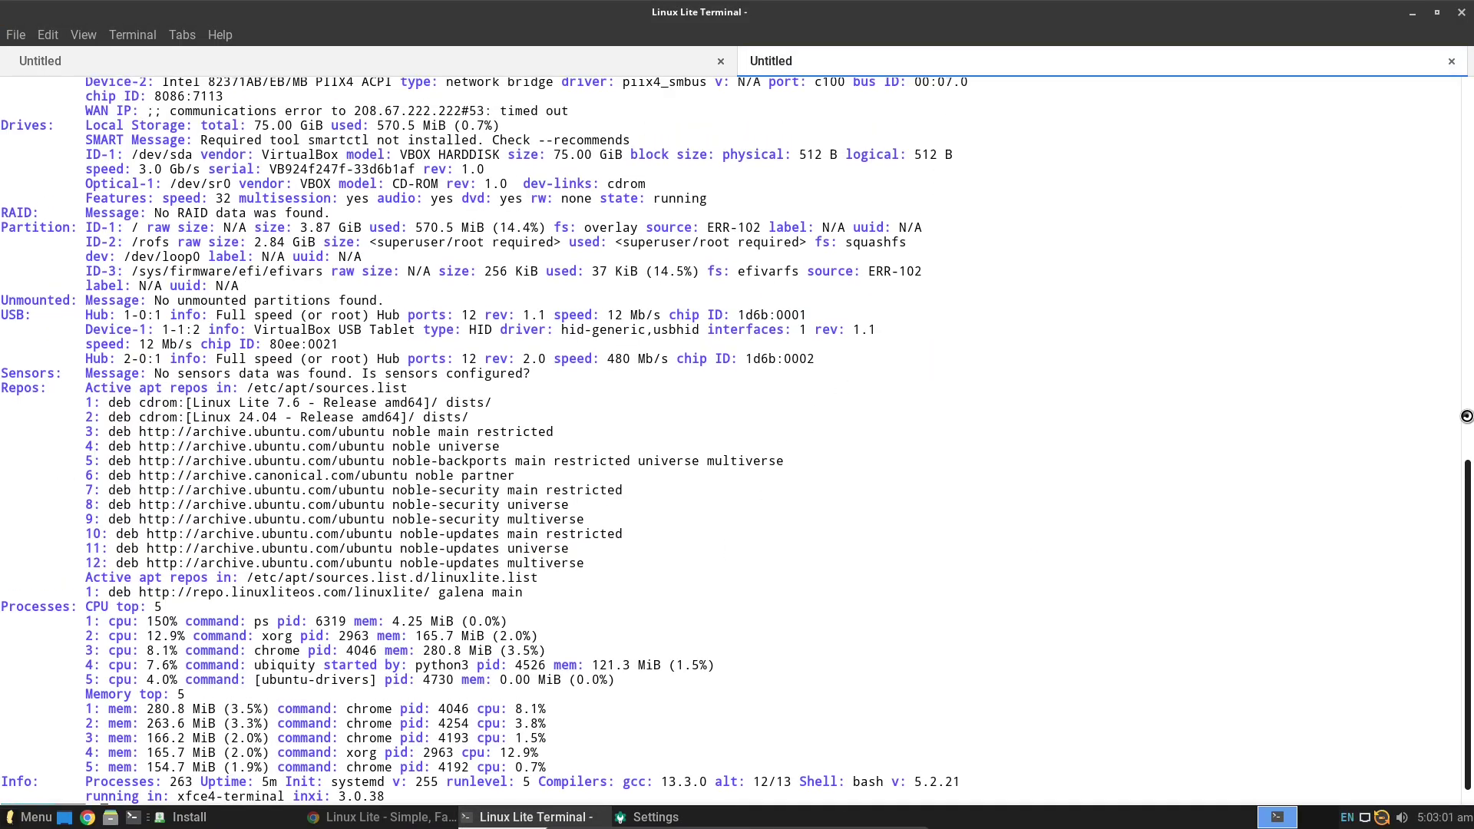
drag(1465, 367, 1468, 115)
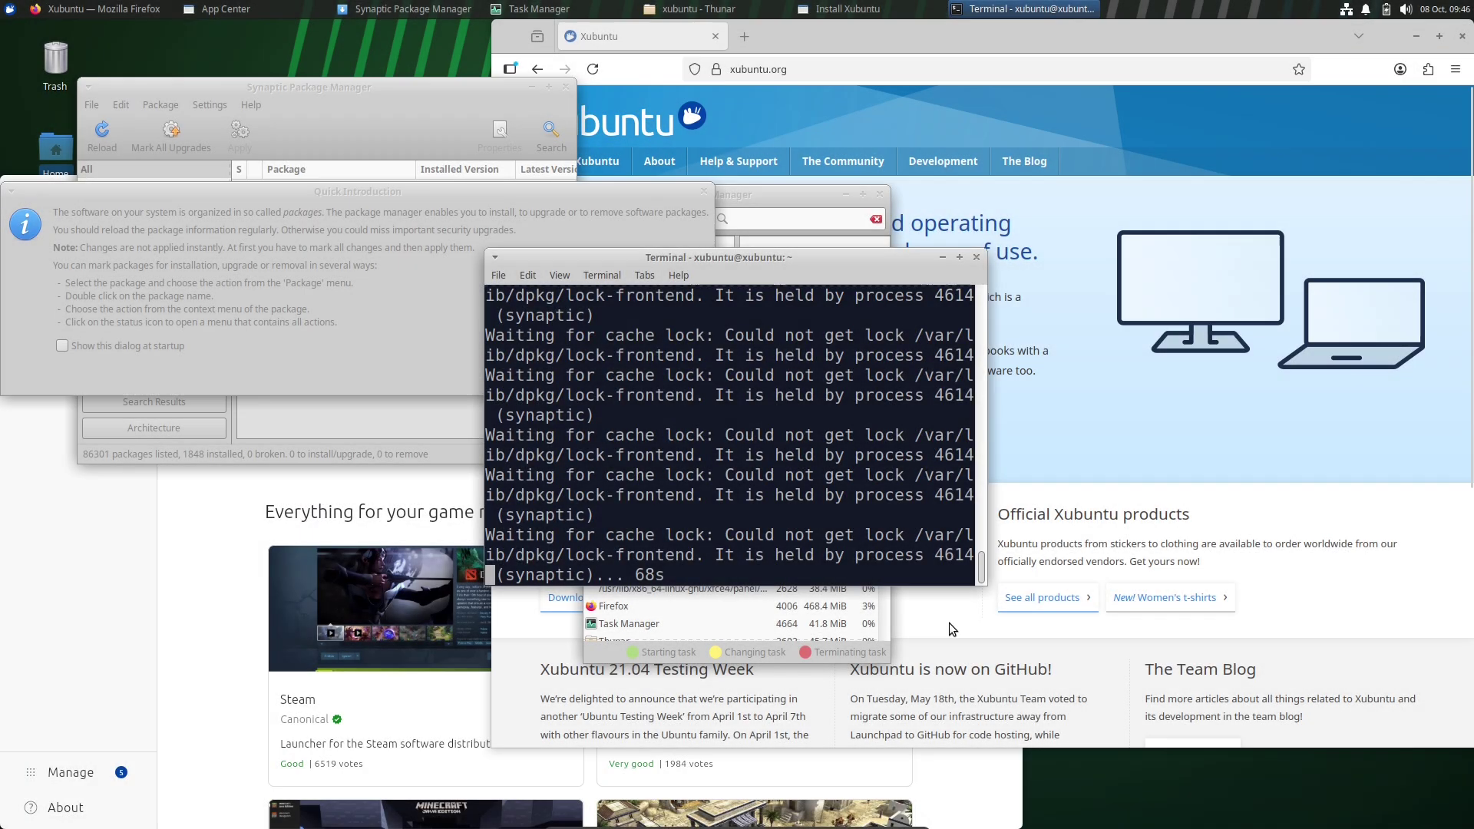
Step: Open xubuntu.org's download page full-screen and check Firefox's version information
click(1278, 497)
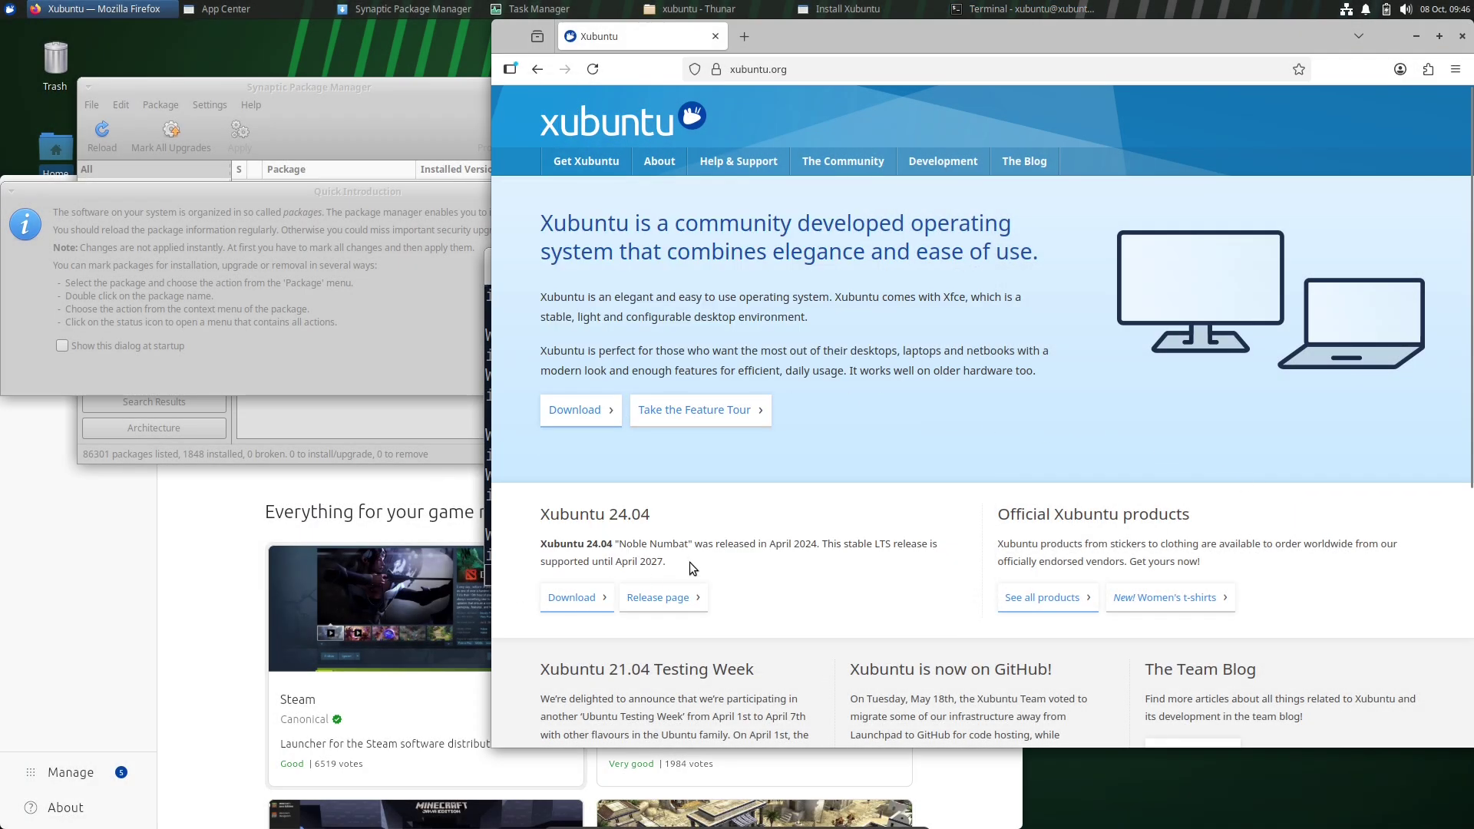
click(1440, 37)
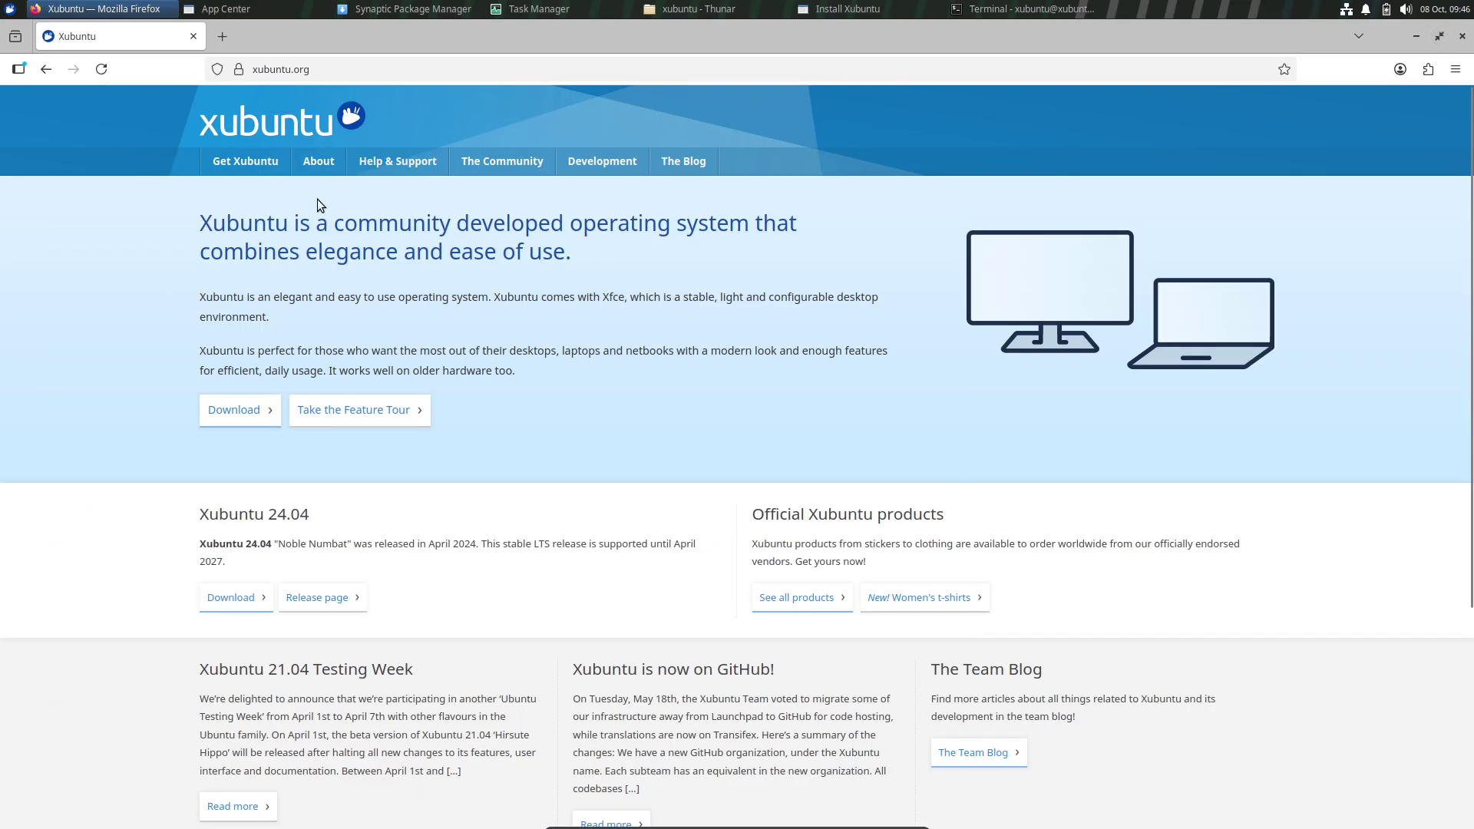
click(259, 169)
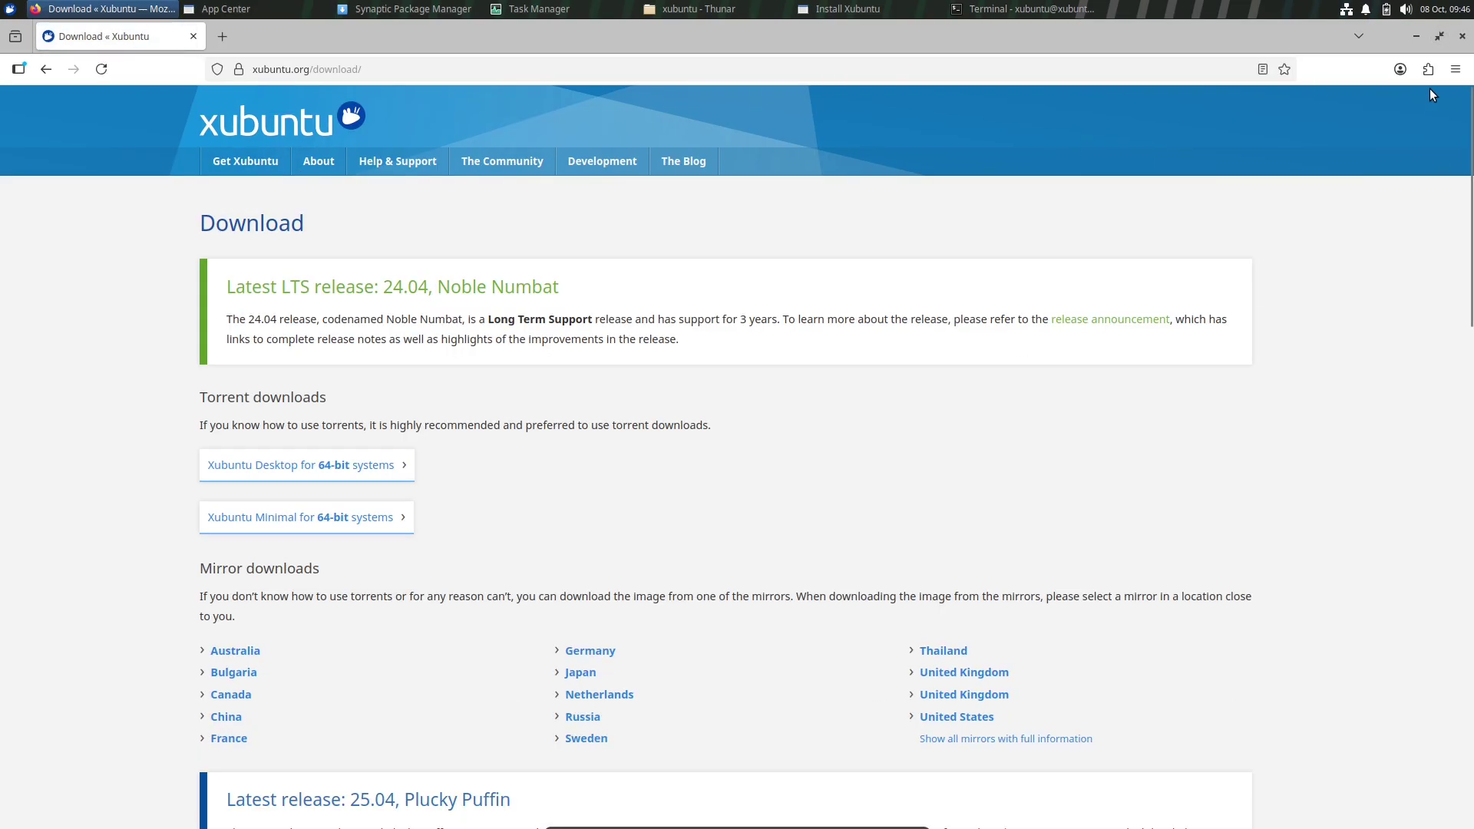
click(1456, 69)
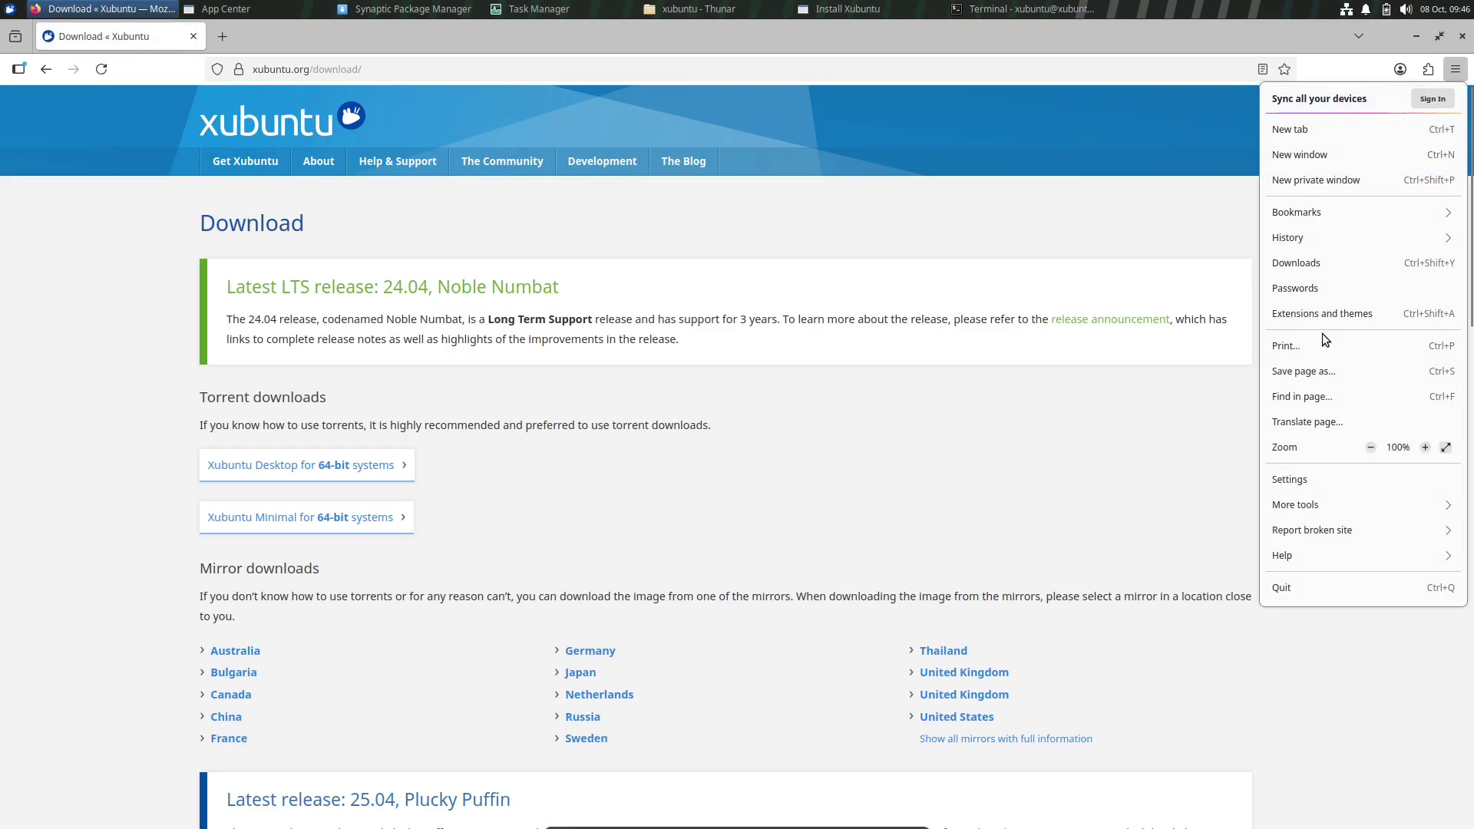
click(1280, 554)
click(1282, 288)
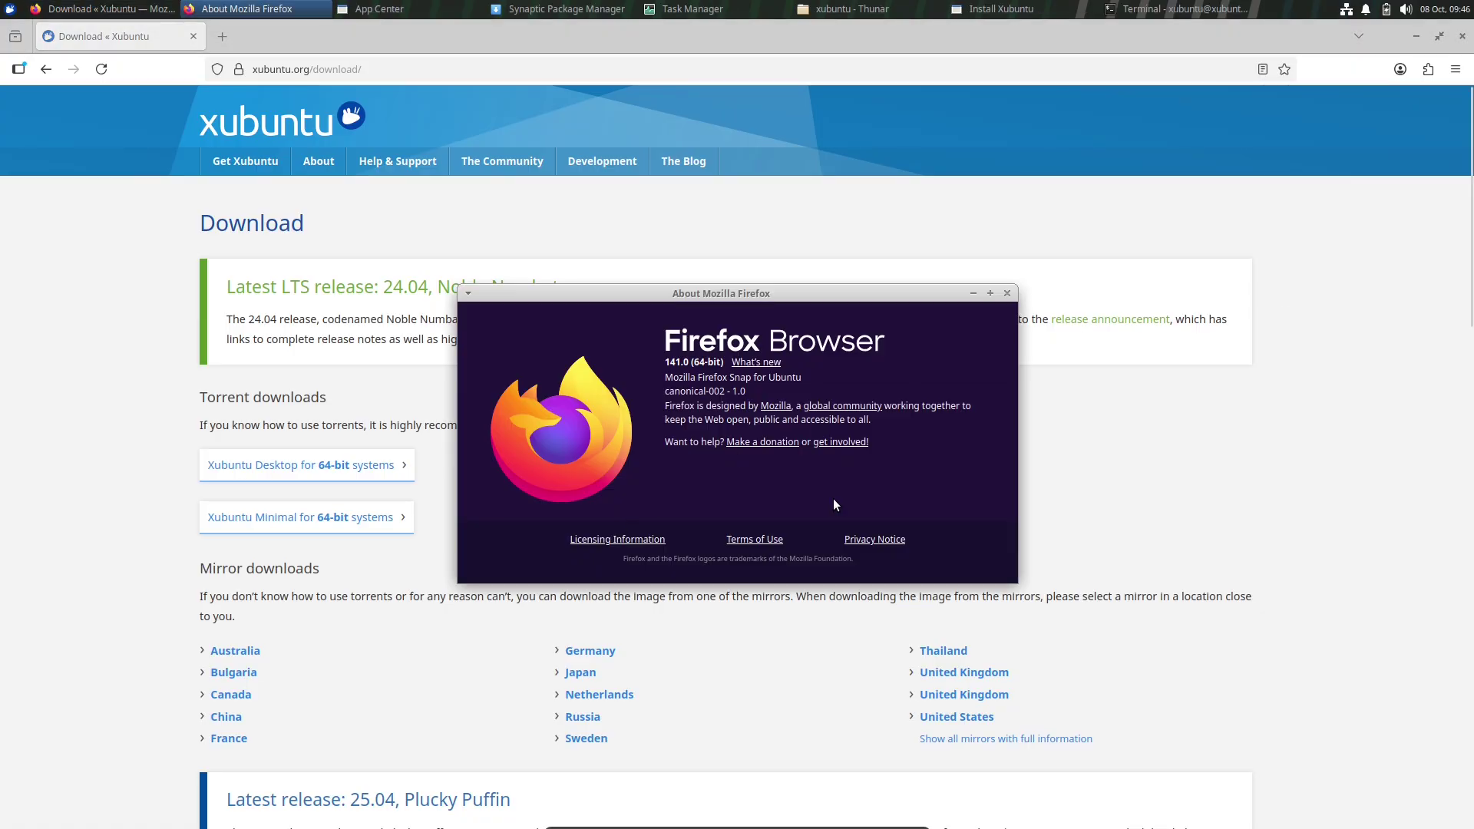
click(1007, 293)
Step: Open the Australian AARNet mirror's Xubuntu 24.04 release listing from the mirror list
scroll(752, 280, down, 1)
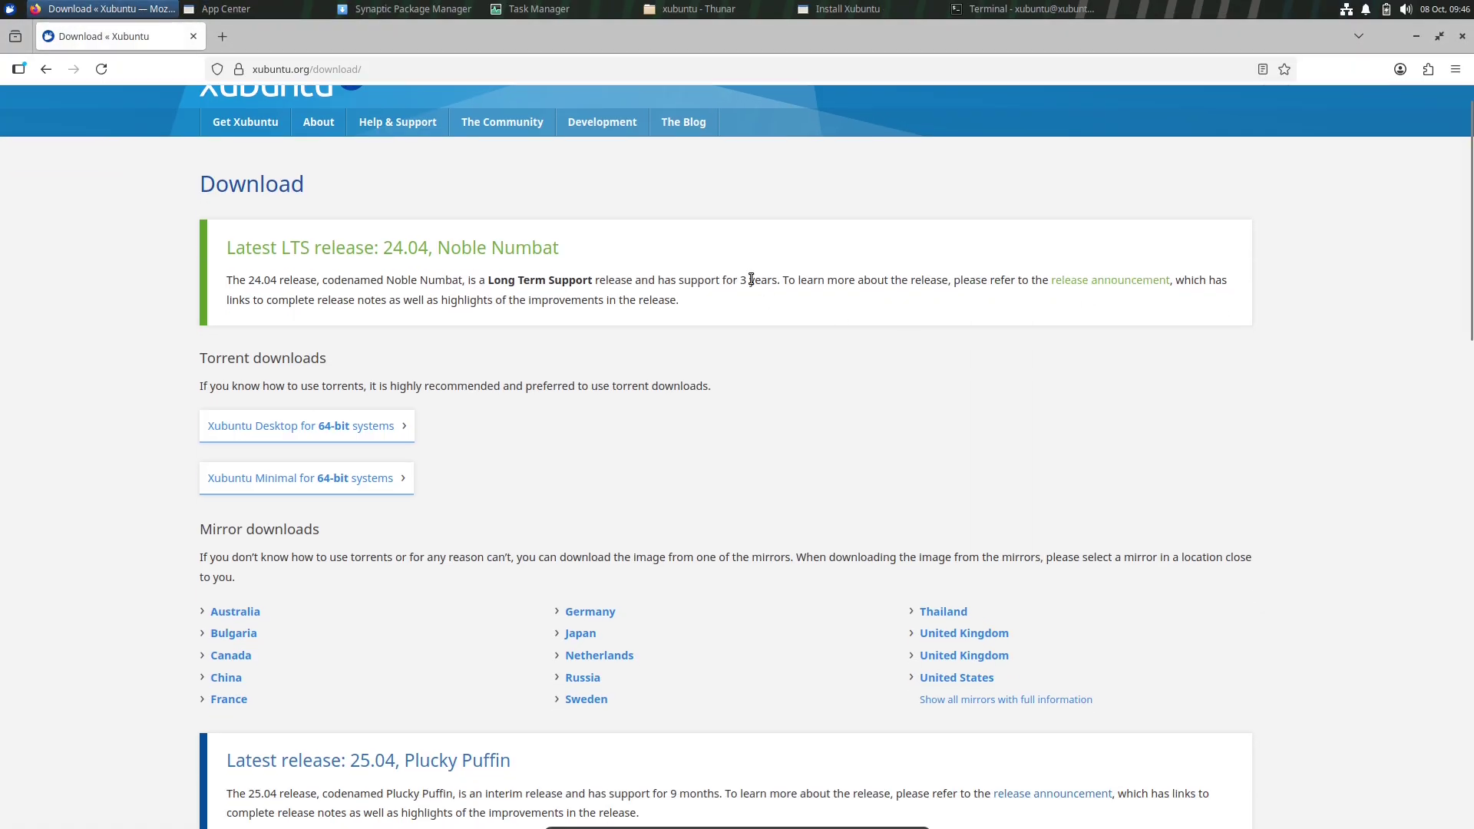
drag(603, 256, 198, 256)
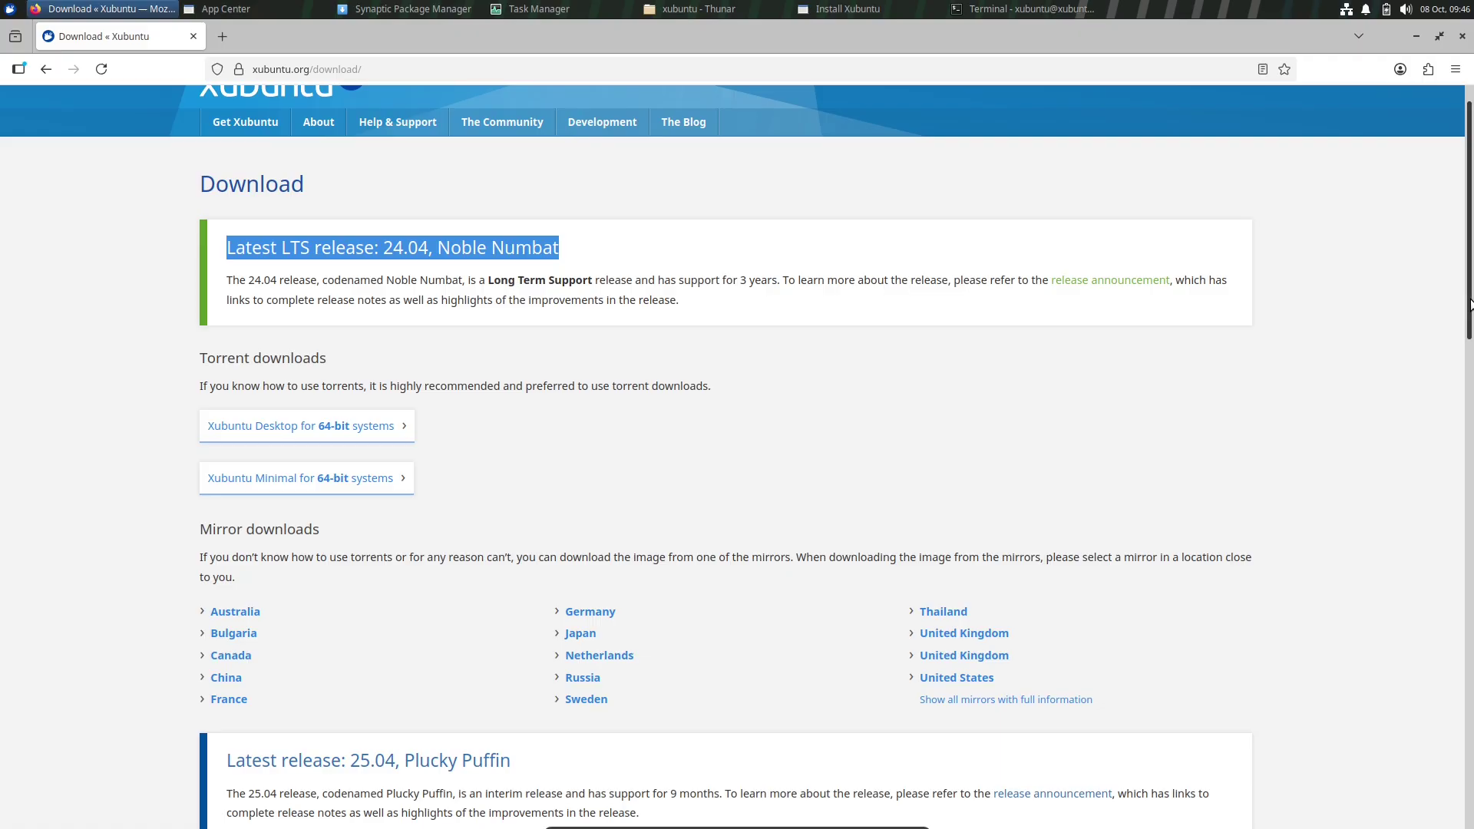
drag(1468, 309, 1431, 183)
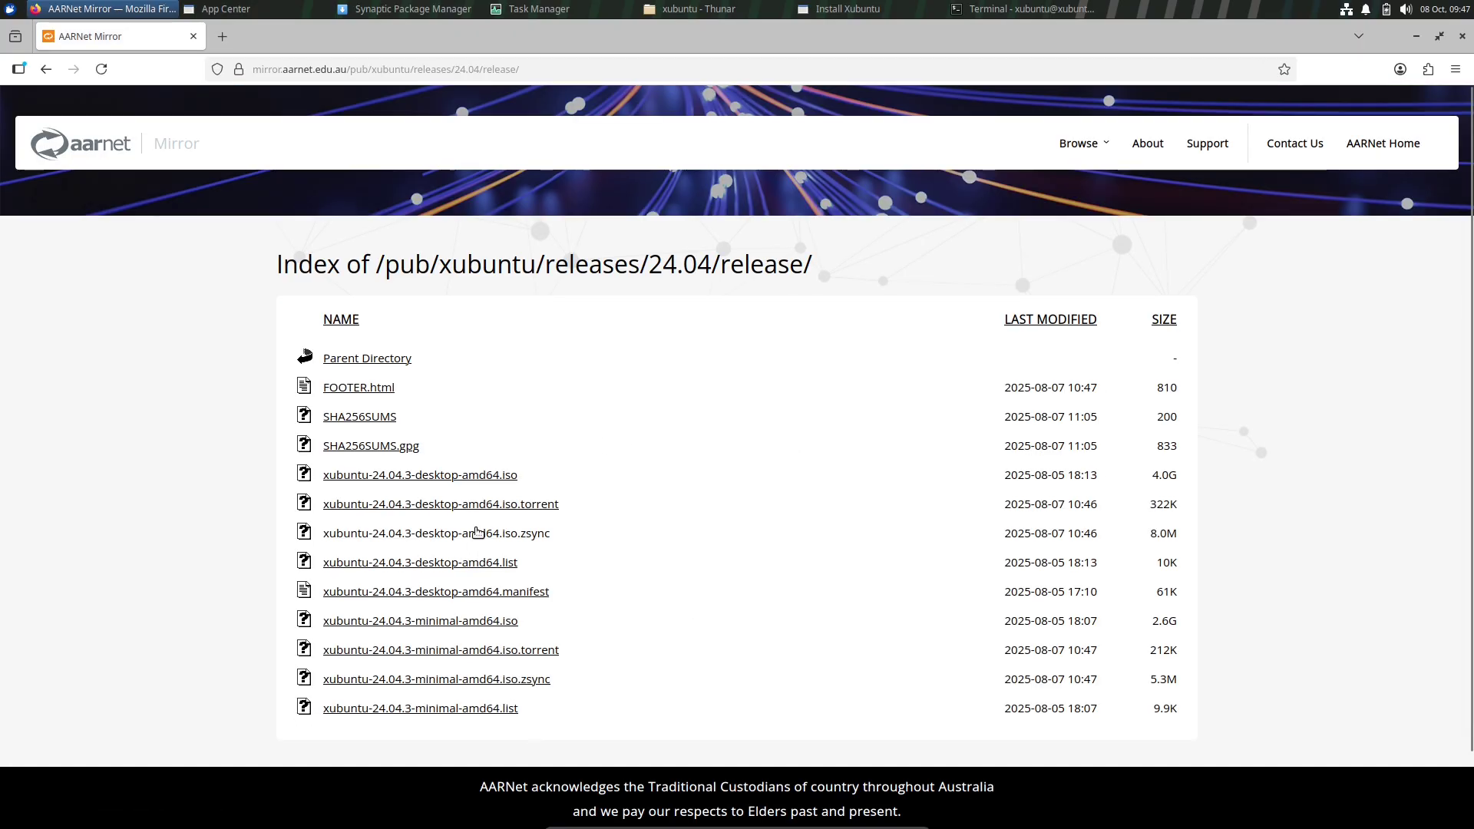
Step: Start and cancel the xubuntu-24.04.3-desktop-amd64.iso download, then browse the about:support troubleshooting page
click(468, 478)
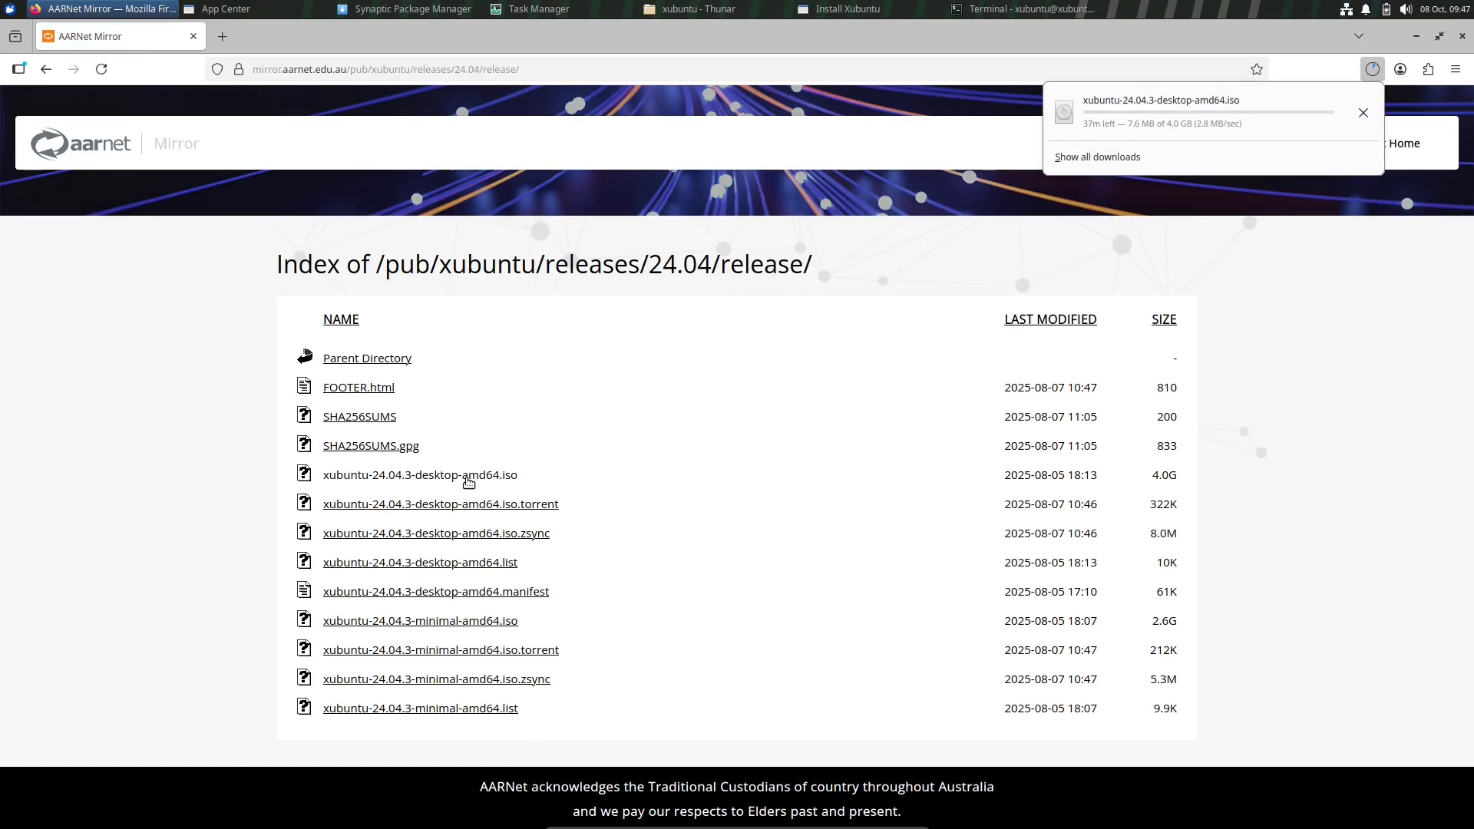
click(1363, 113)
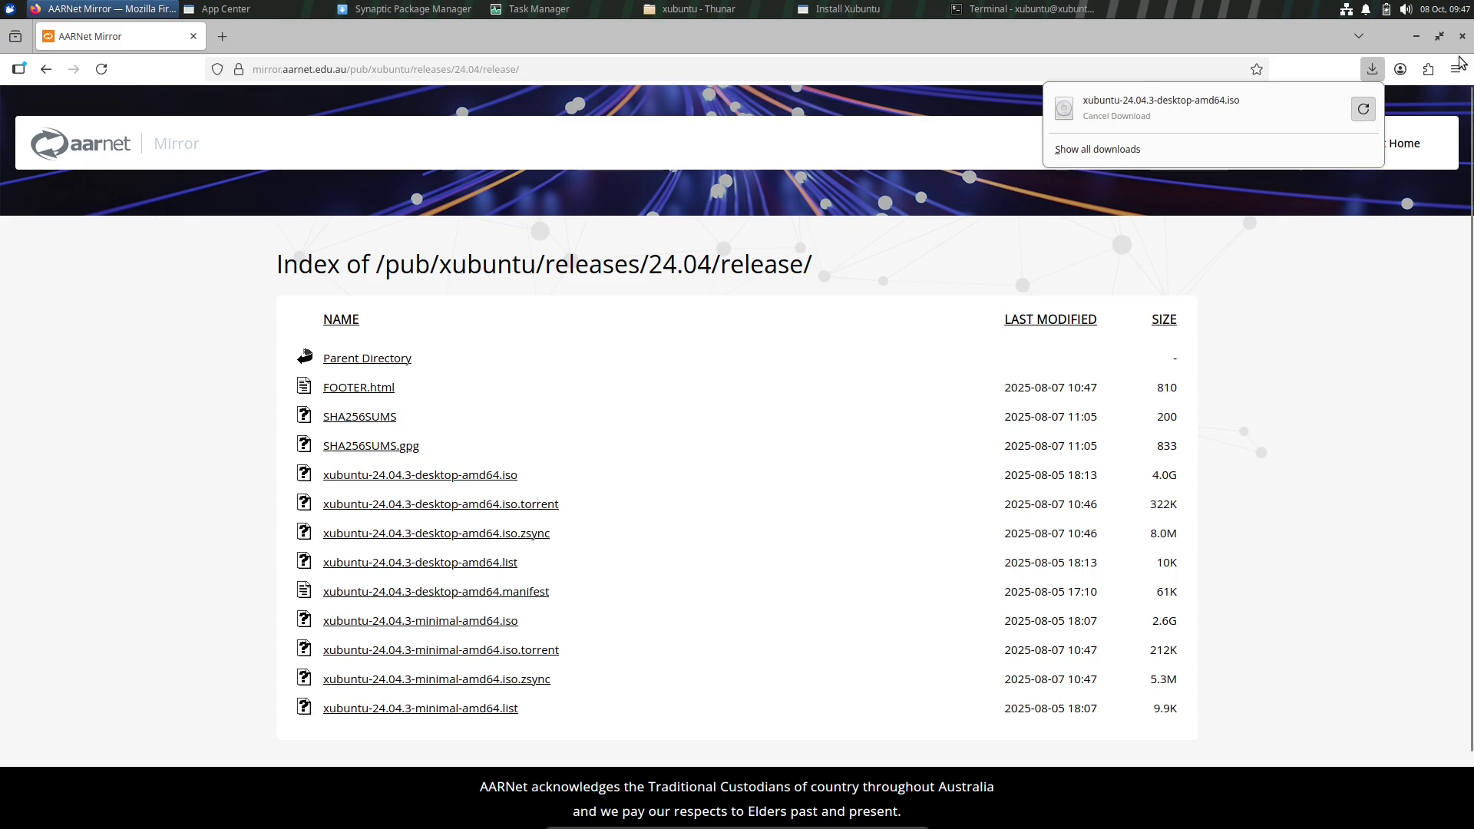
click(824, 69)
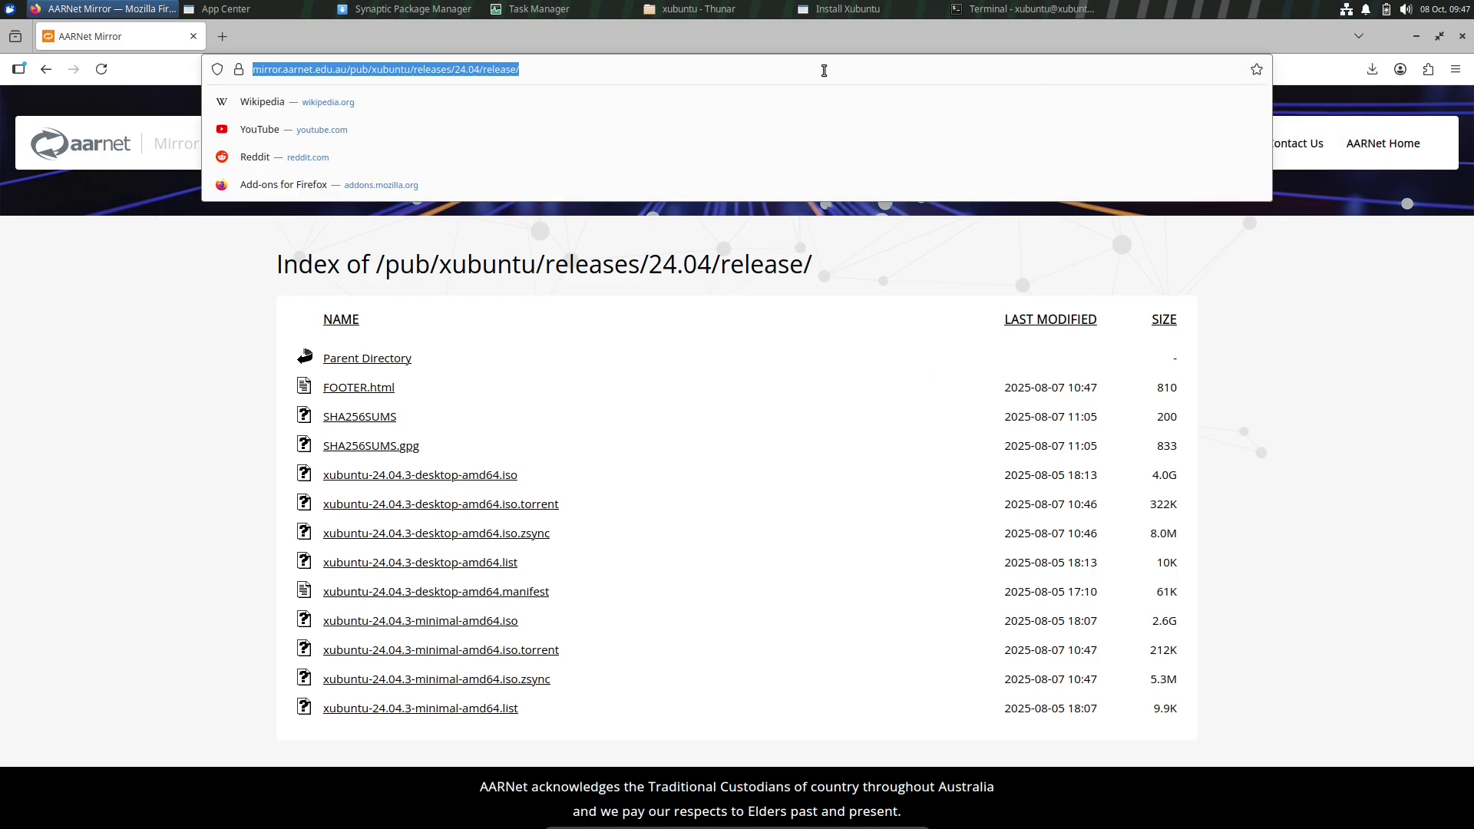
text(about:)
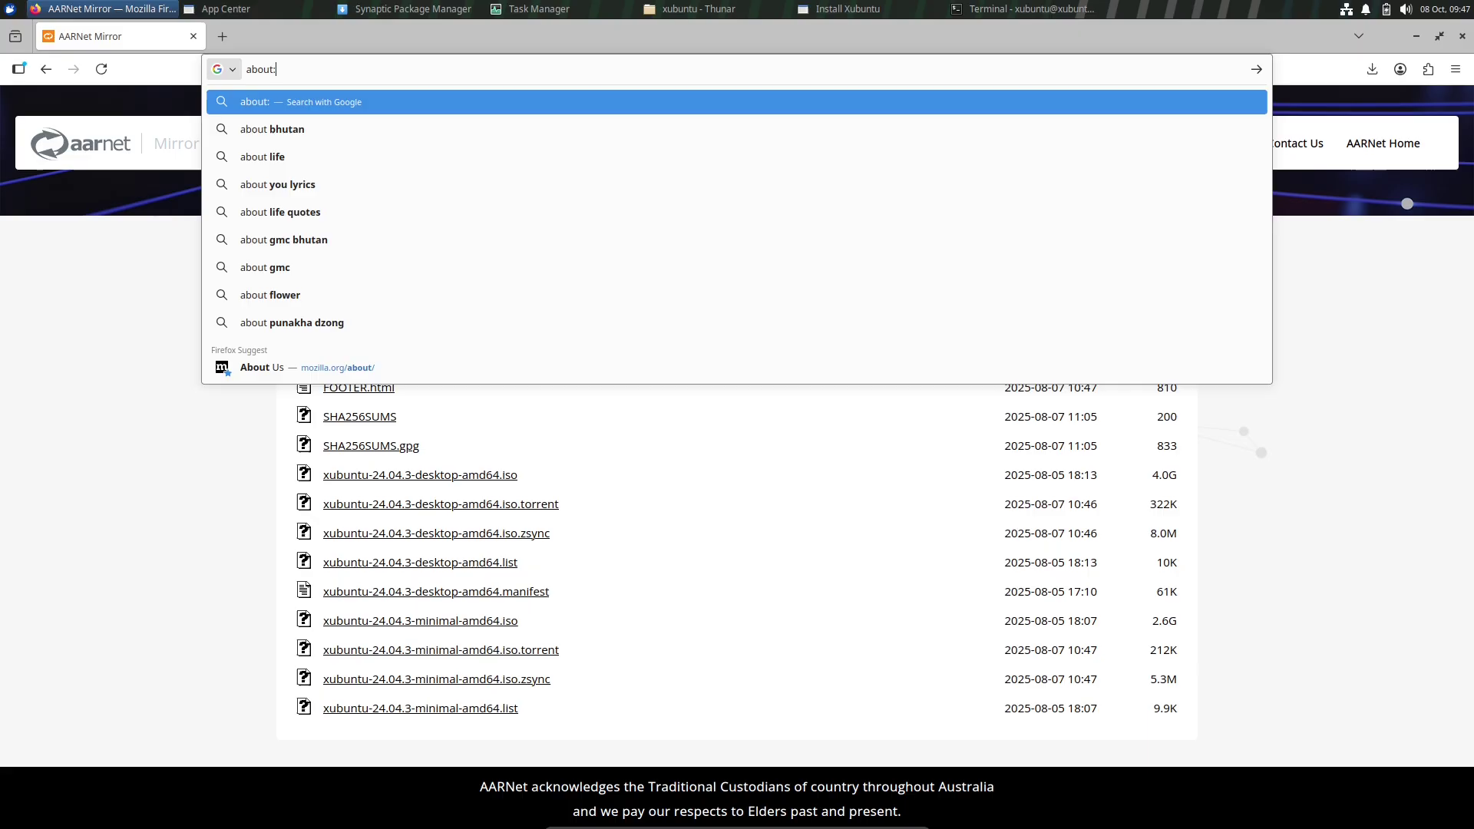
text(support)
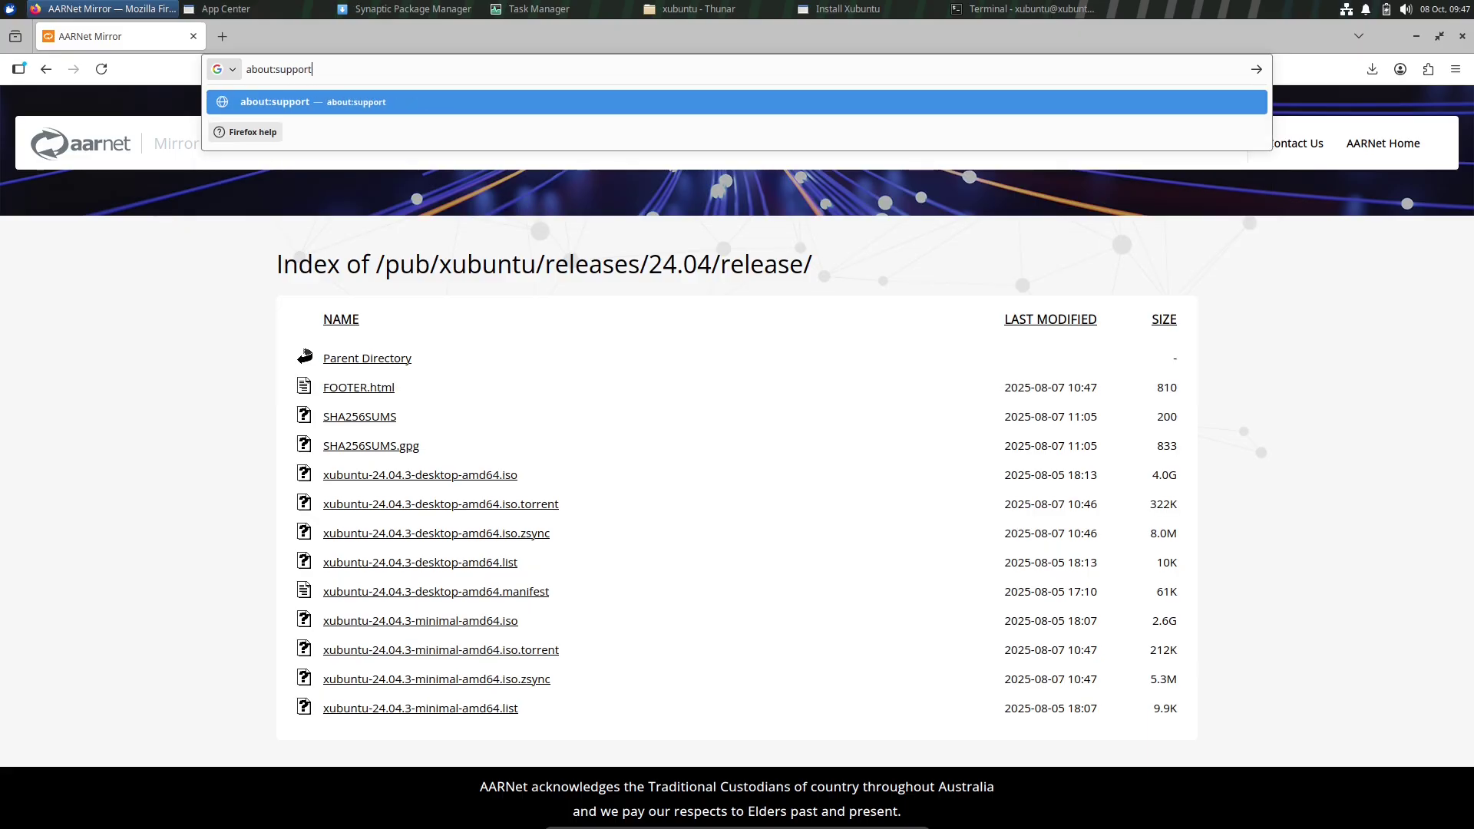
key(Return)
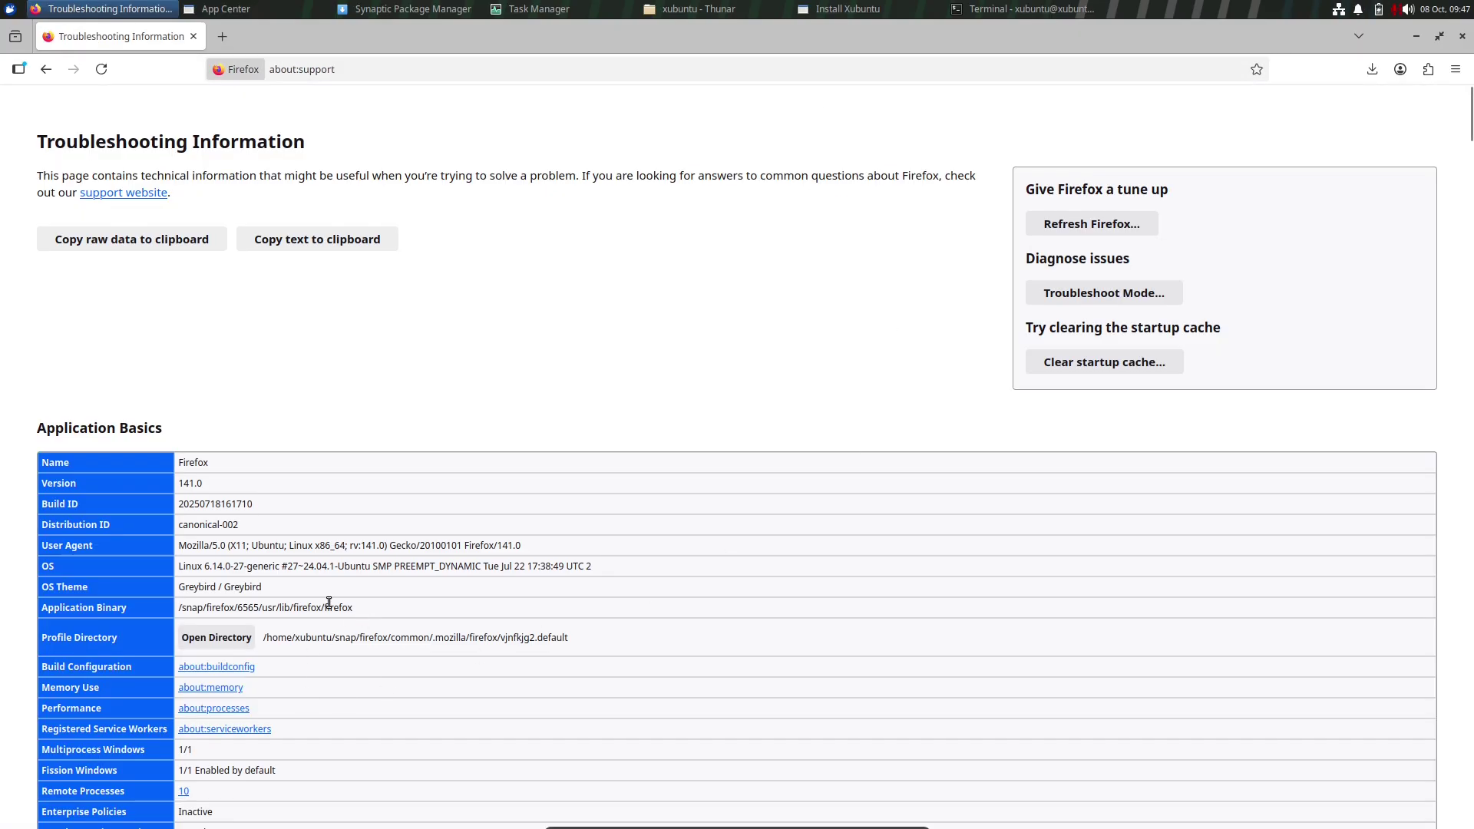
drag(353, 608, 170, 470)
drag(1471, 130, 1463, 428)
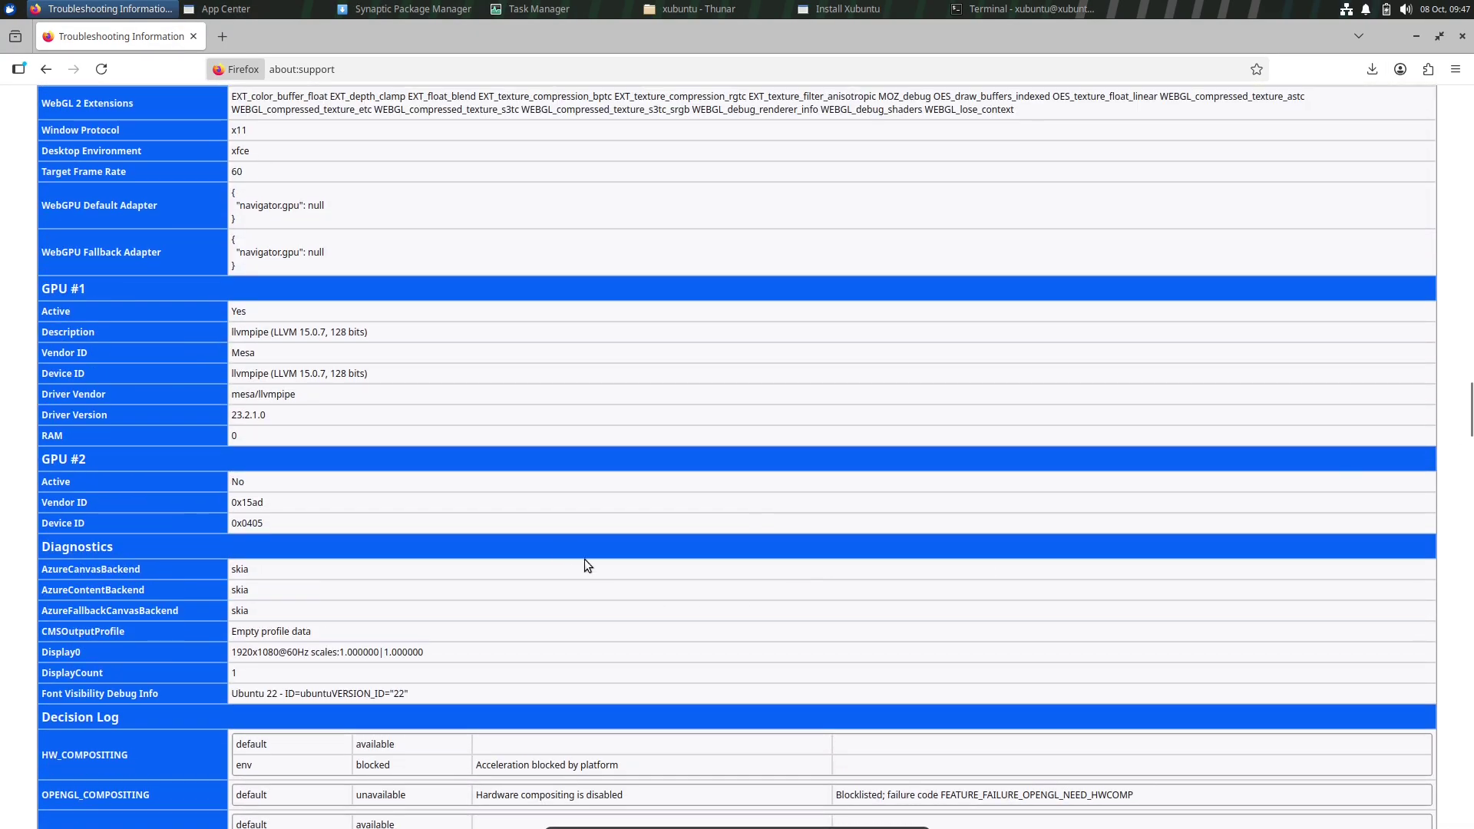
drag(541, 538, 268, 187)
Step: Close Firefox, view Thunar's About information, browse the File System root, then close Thunar
click(1460, 40)
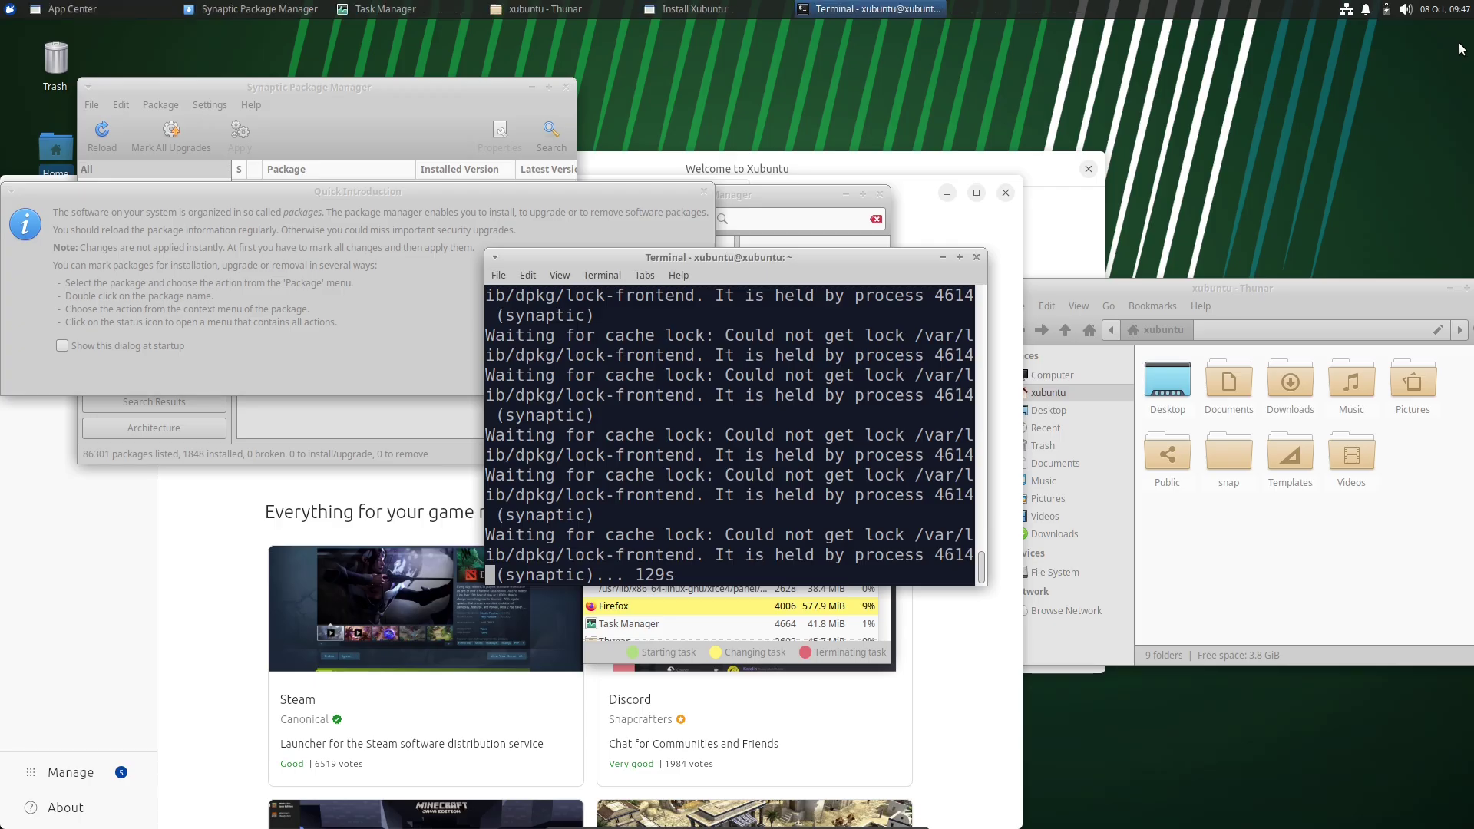
double_click(1264, 292)
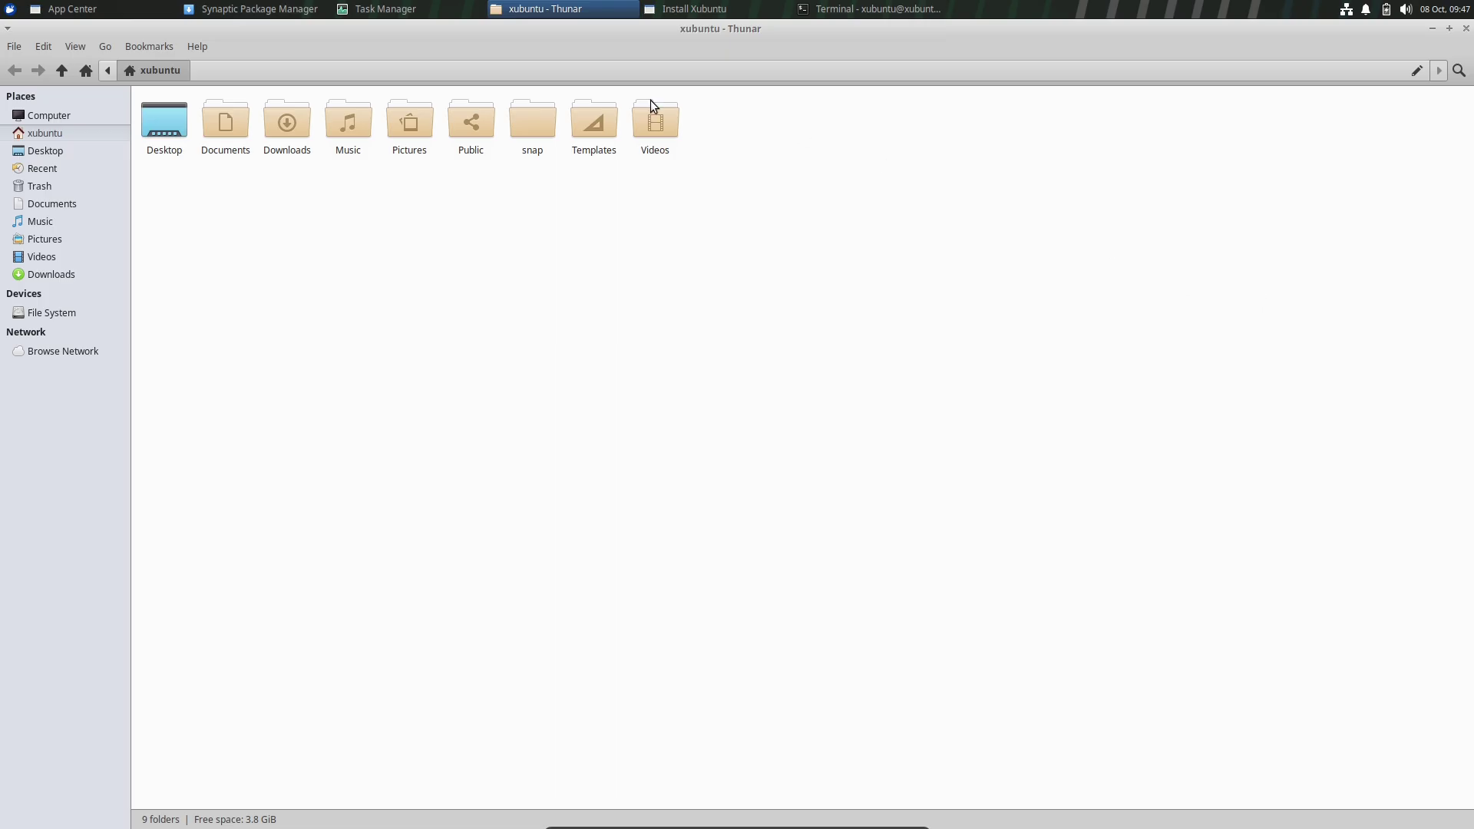
click(195, 46)
click(218, 91)
click(865, 582)
click(77, 312)
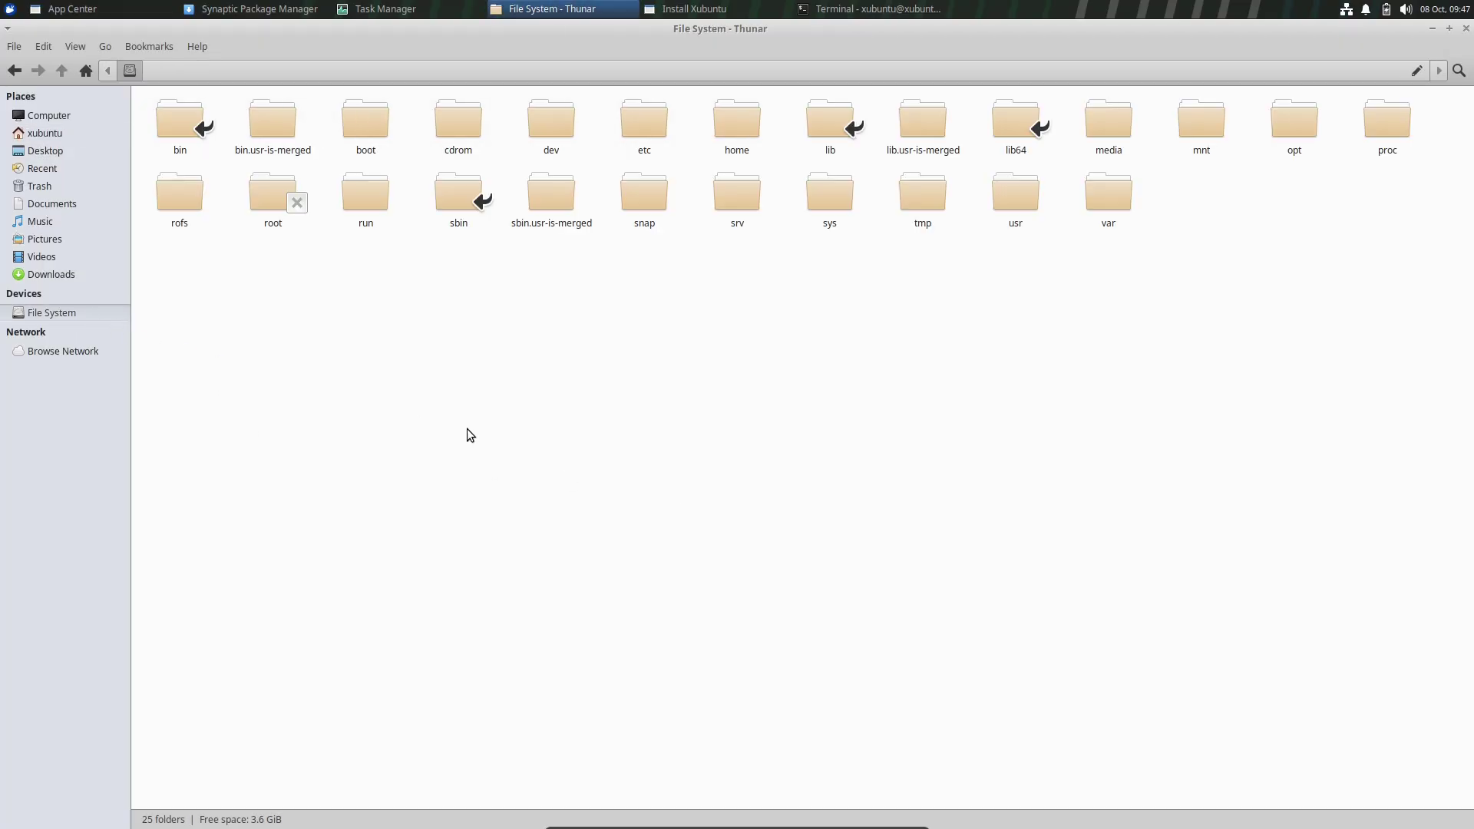
click(1465, 31)
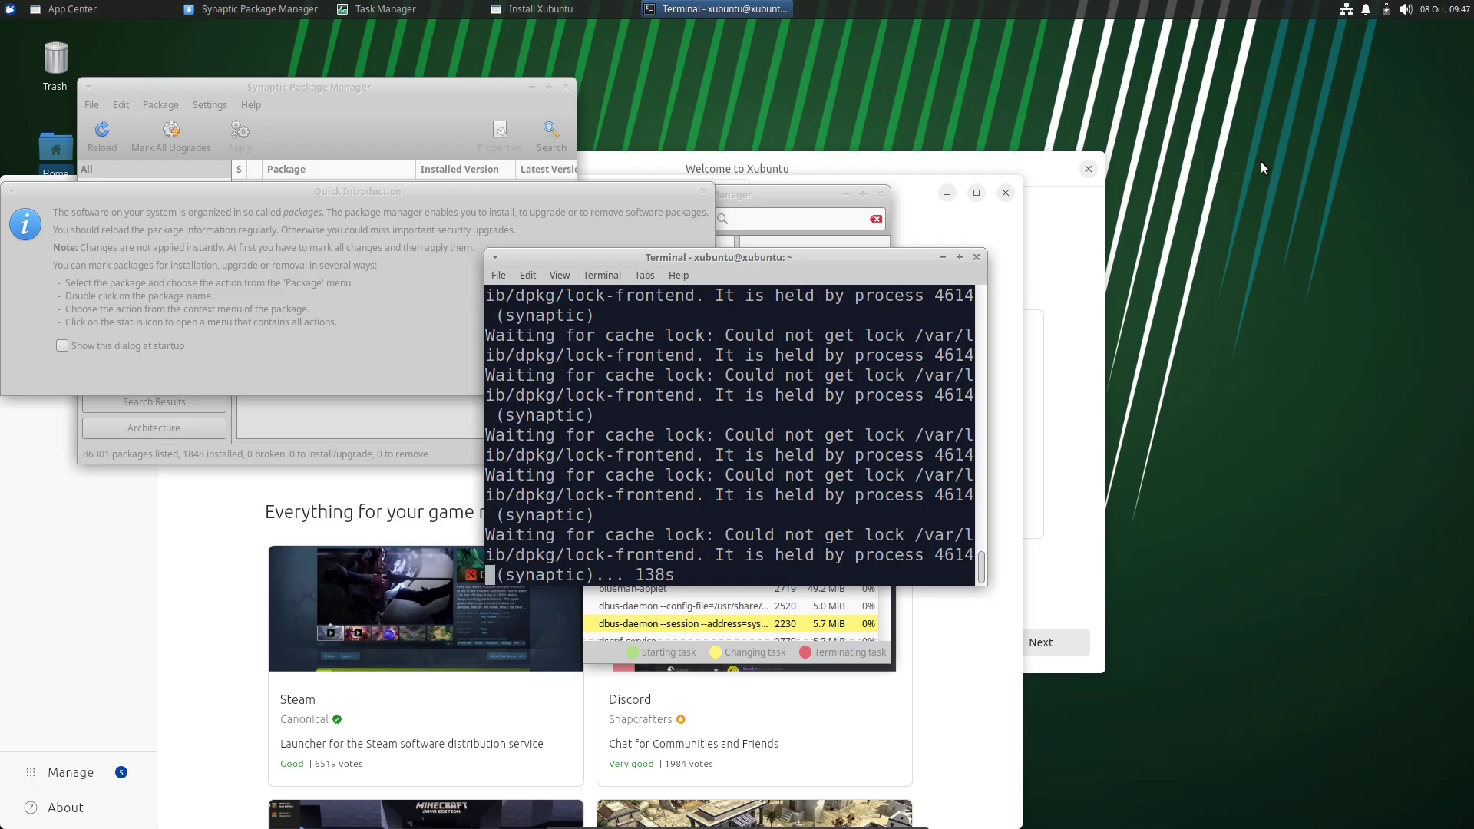
Step: Check Task Manager 1.5.7's settings and About information, then close Task Manager
click(812, 205)
click(863, 194)
click(14, 53)
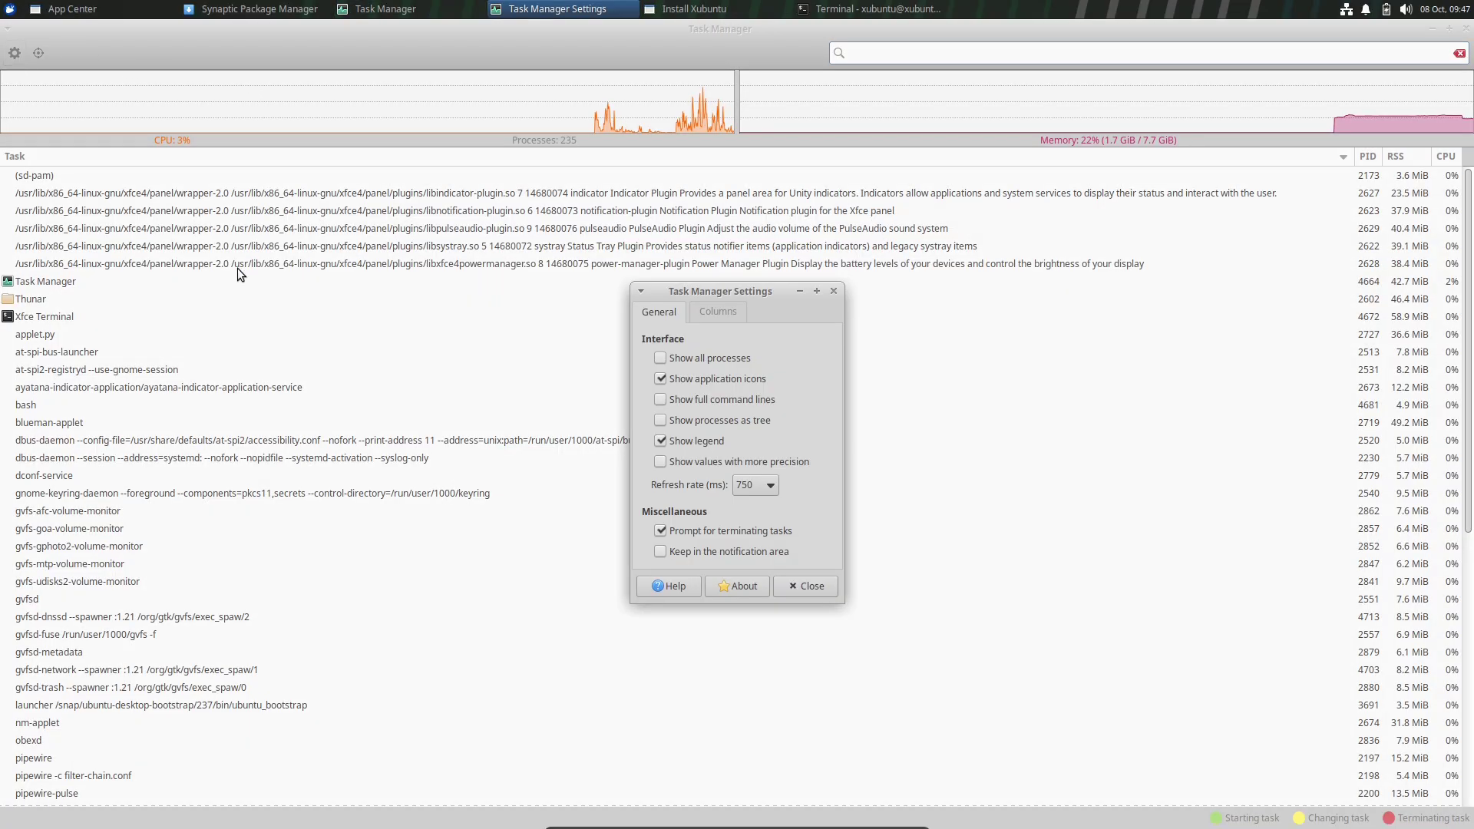
click(739, 577)
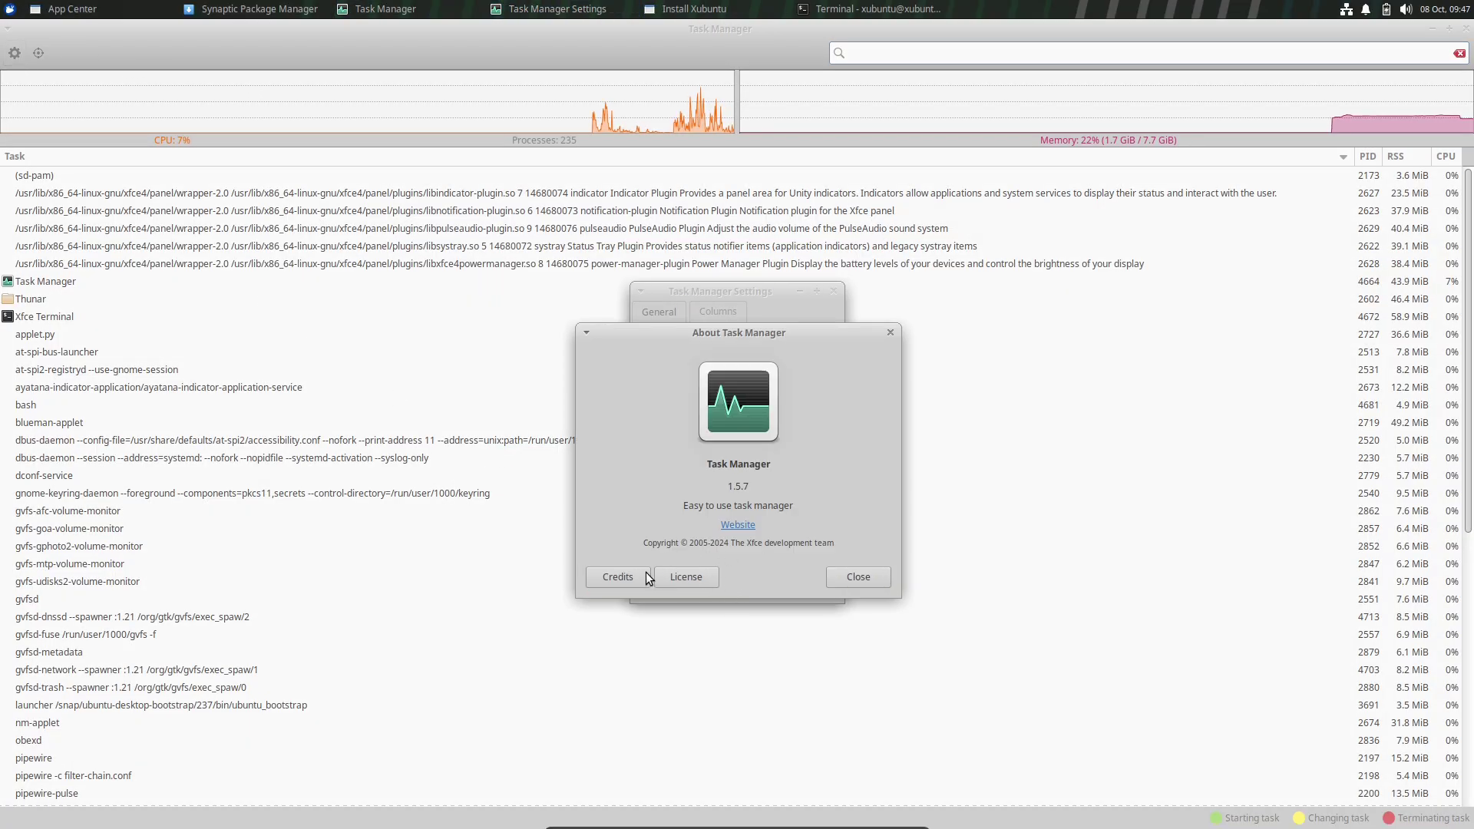
click(892, 333)
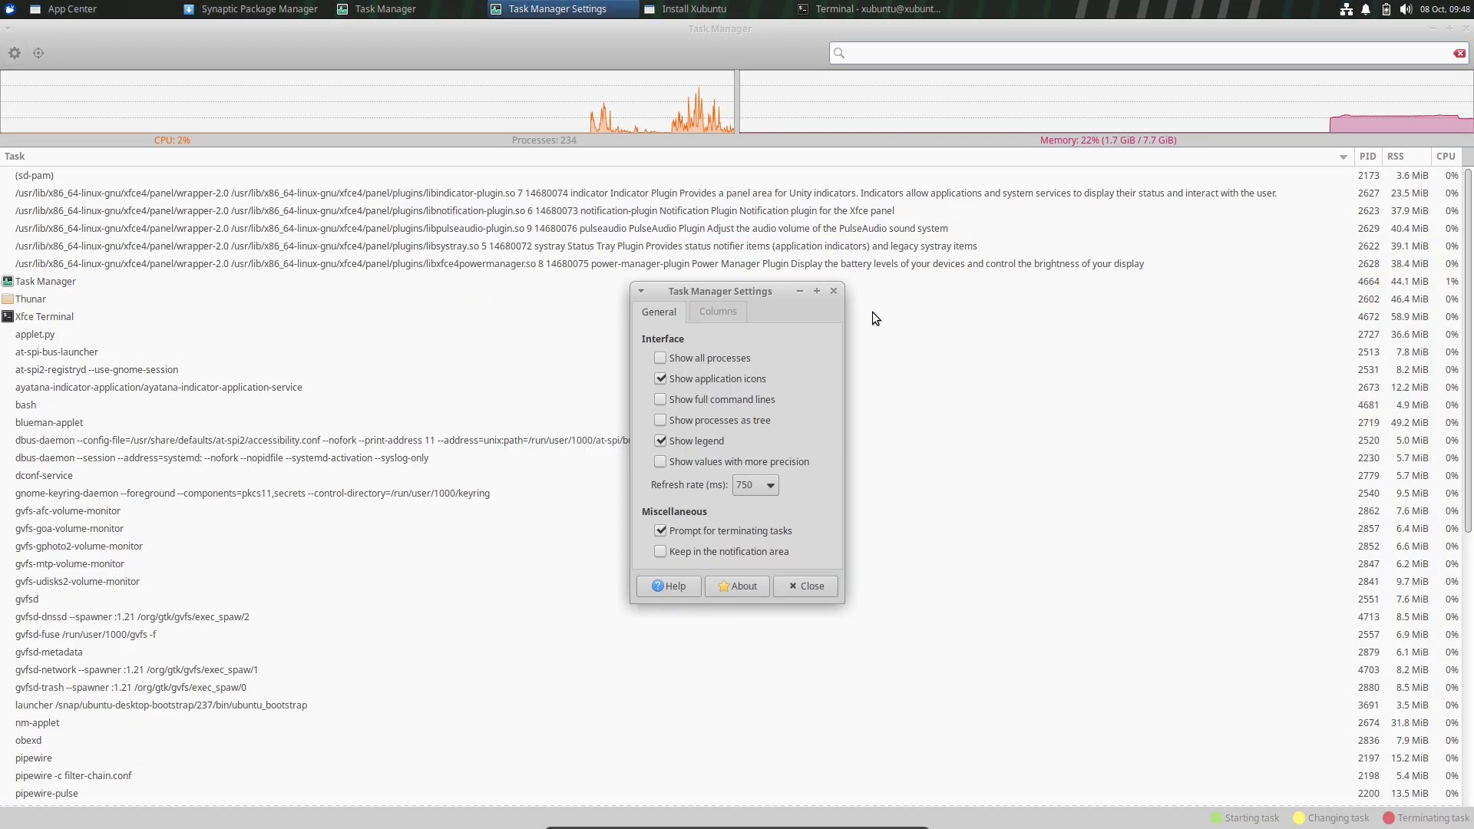
click(834, 291)
scroll(1464, 555, down, 3)
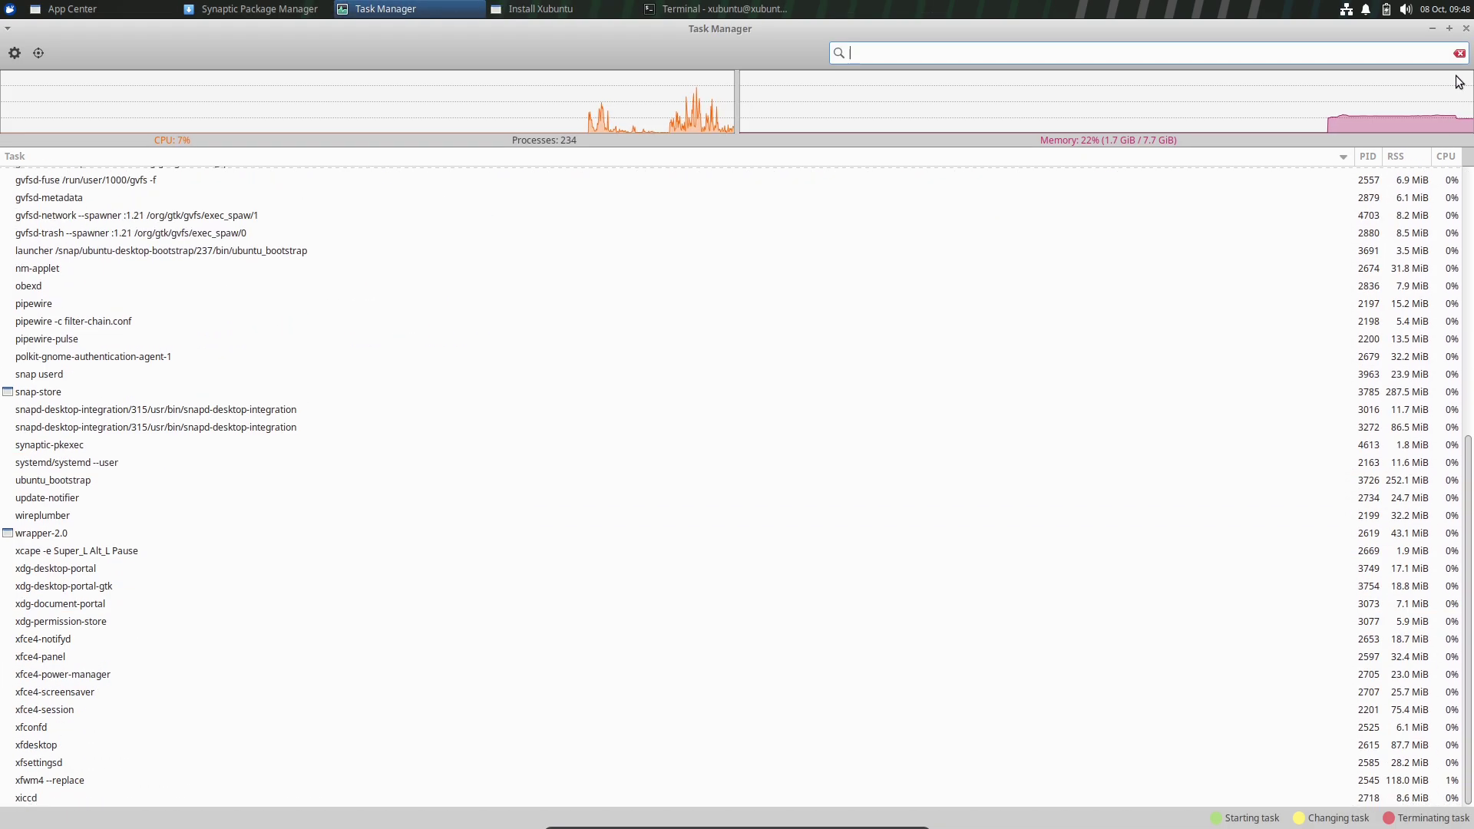
click(1466, 29)
Step: Scroll the full-screen terminal, restore it, and dismiss Synaptic's Quick Introduction
click(959, 258)
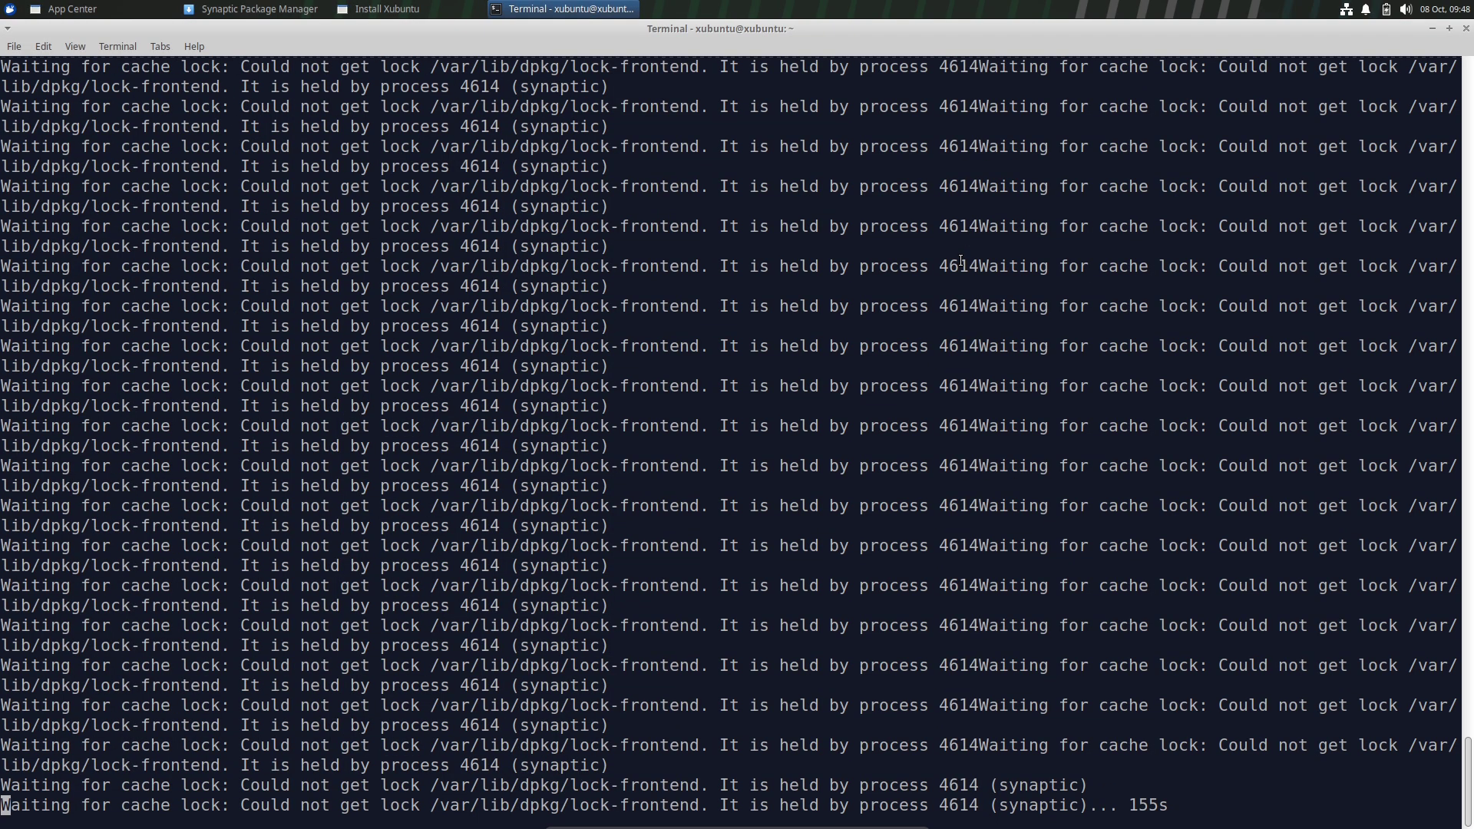
drag(1468, 742, 1468, 154)
click(1449, 29)
click(601, 207)
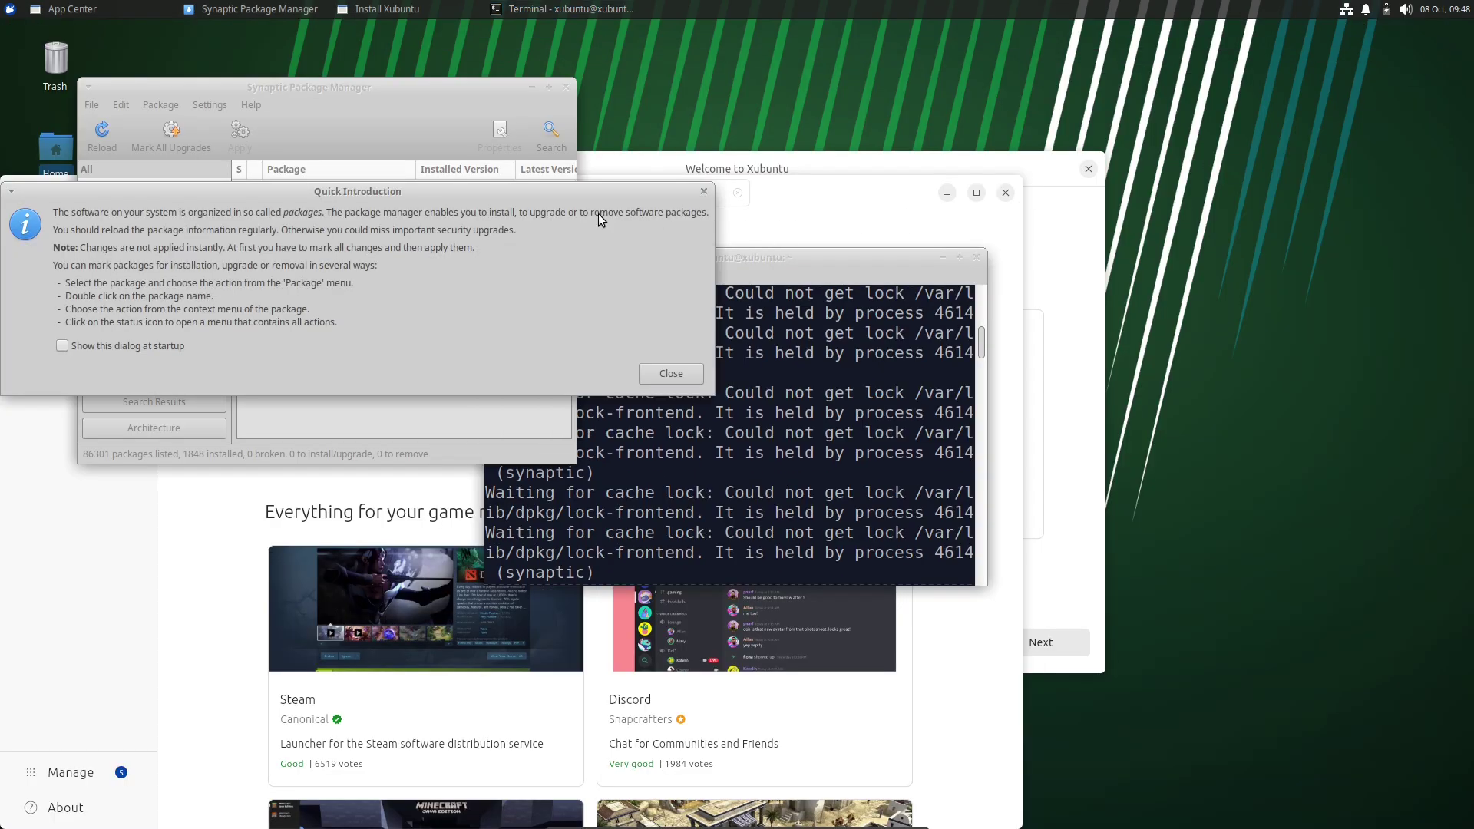
click(671, 376)
Step: Sort Synaptic's packages installed-first, view its About (0.91.3), enlarge the list, then close Synaptic
click(548, 87)
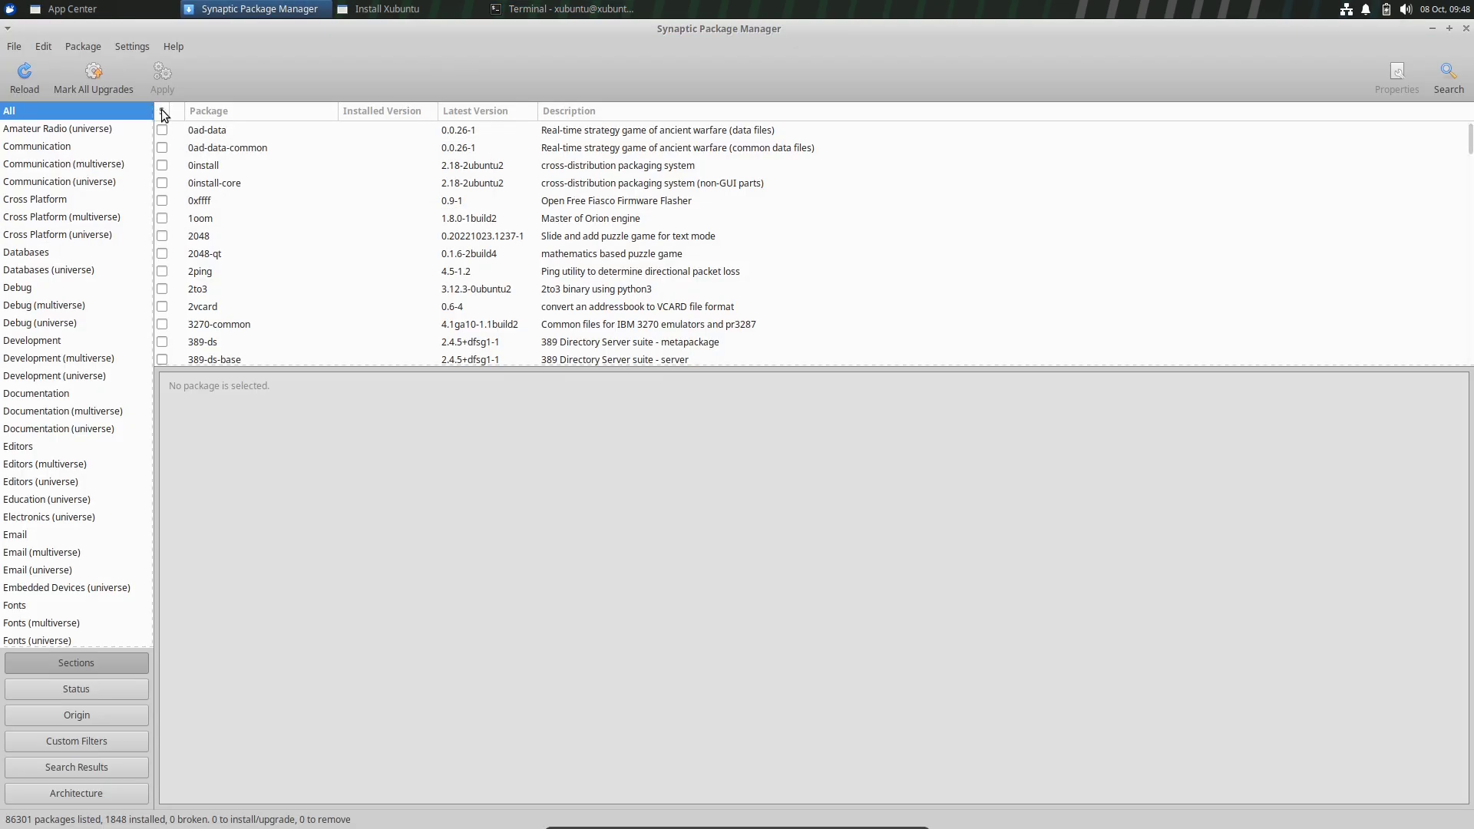
click(162, 110)
click(173, 46)
click(197, 116)
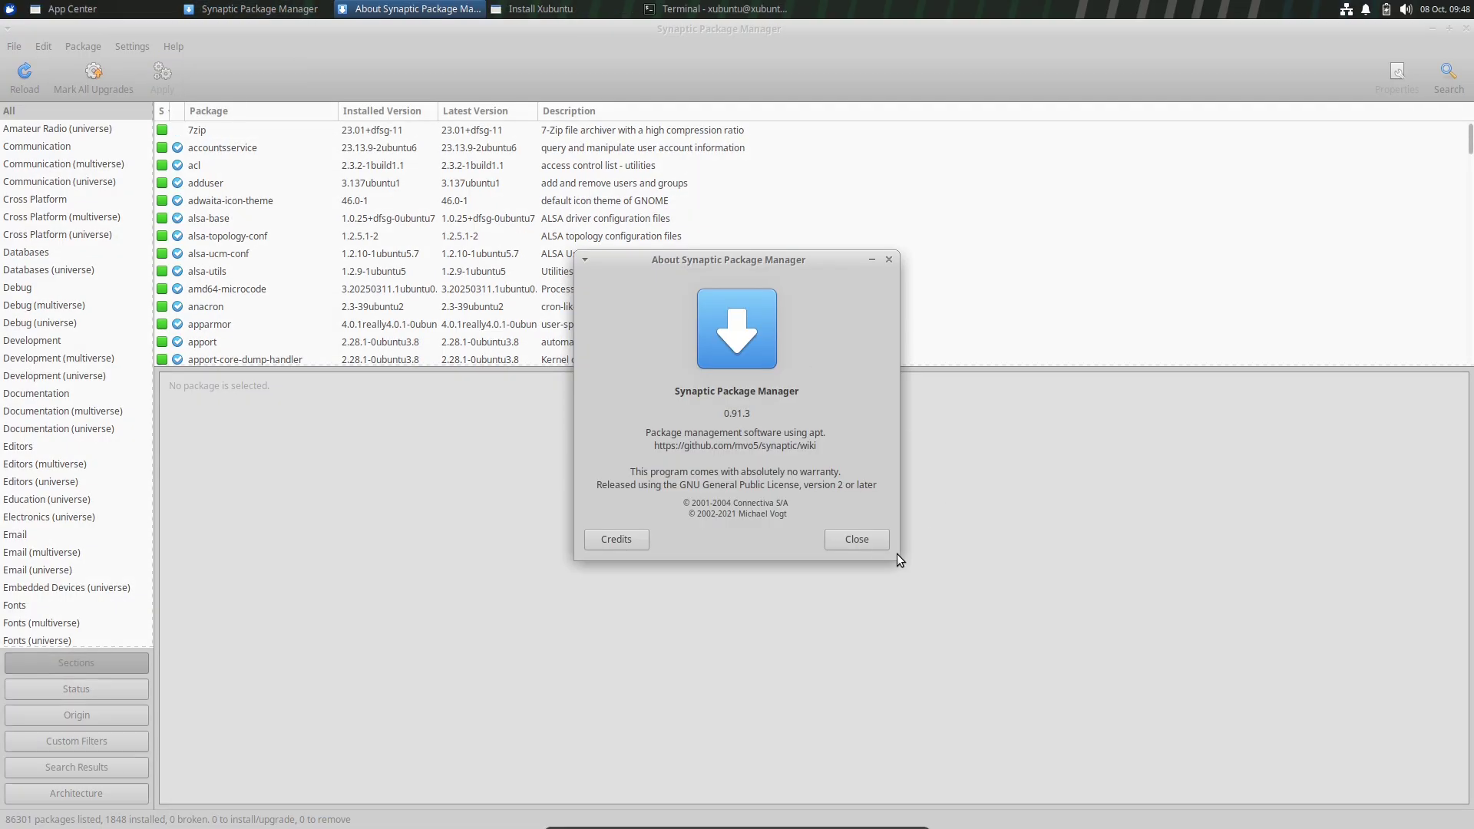
click(868, 543)
drag(836, 365, 842, 671)
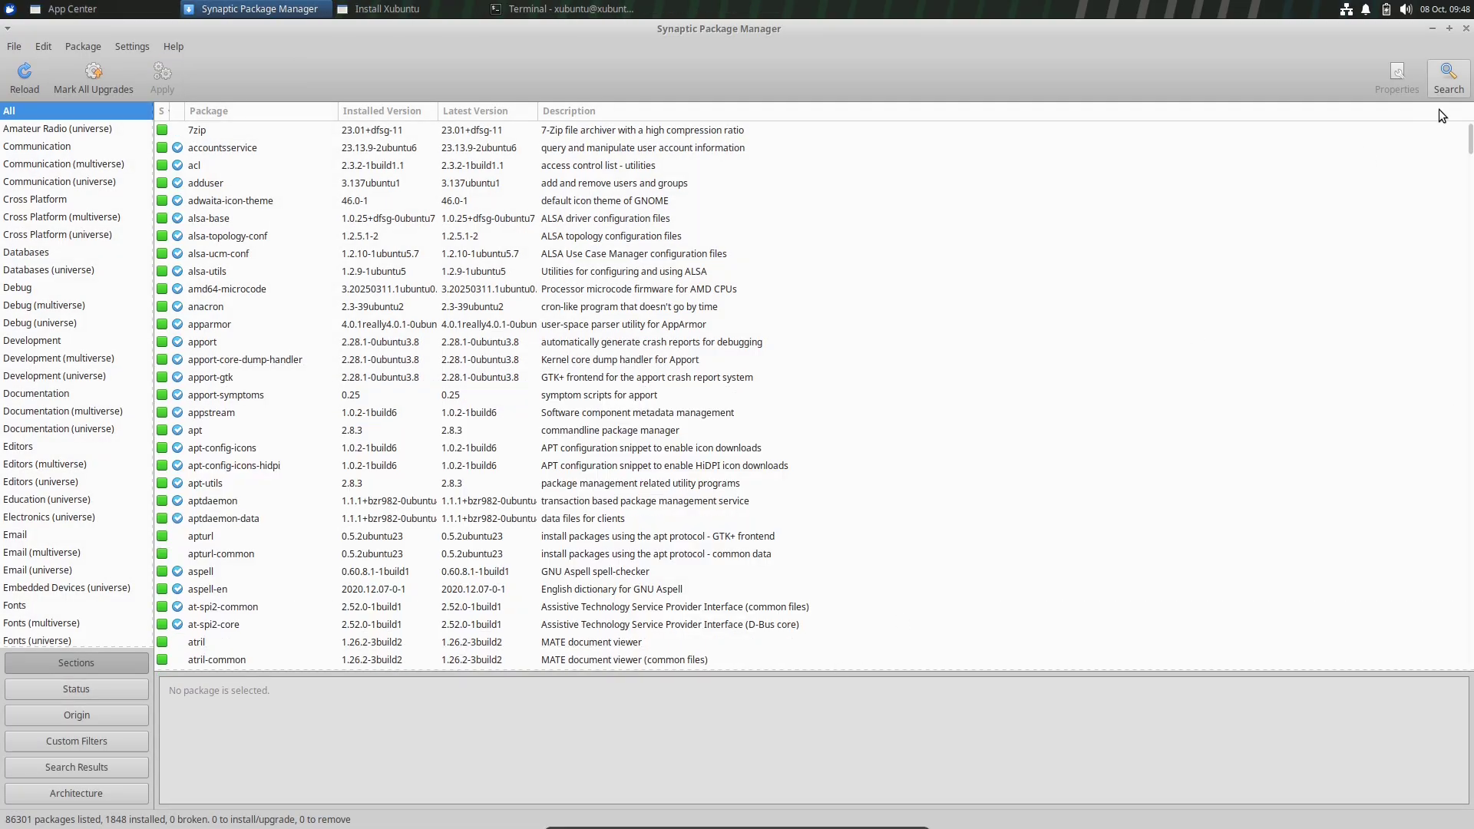
drag(1468, 150, 1426, 114)
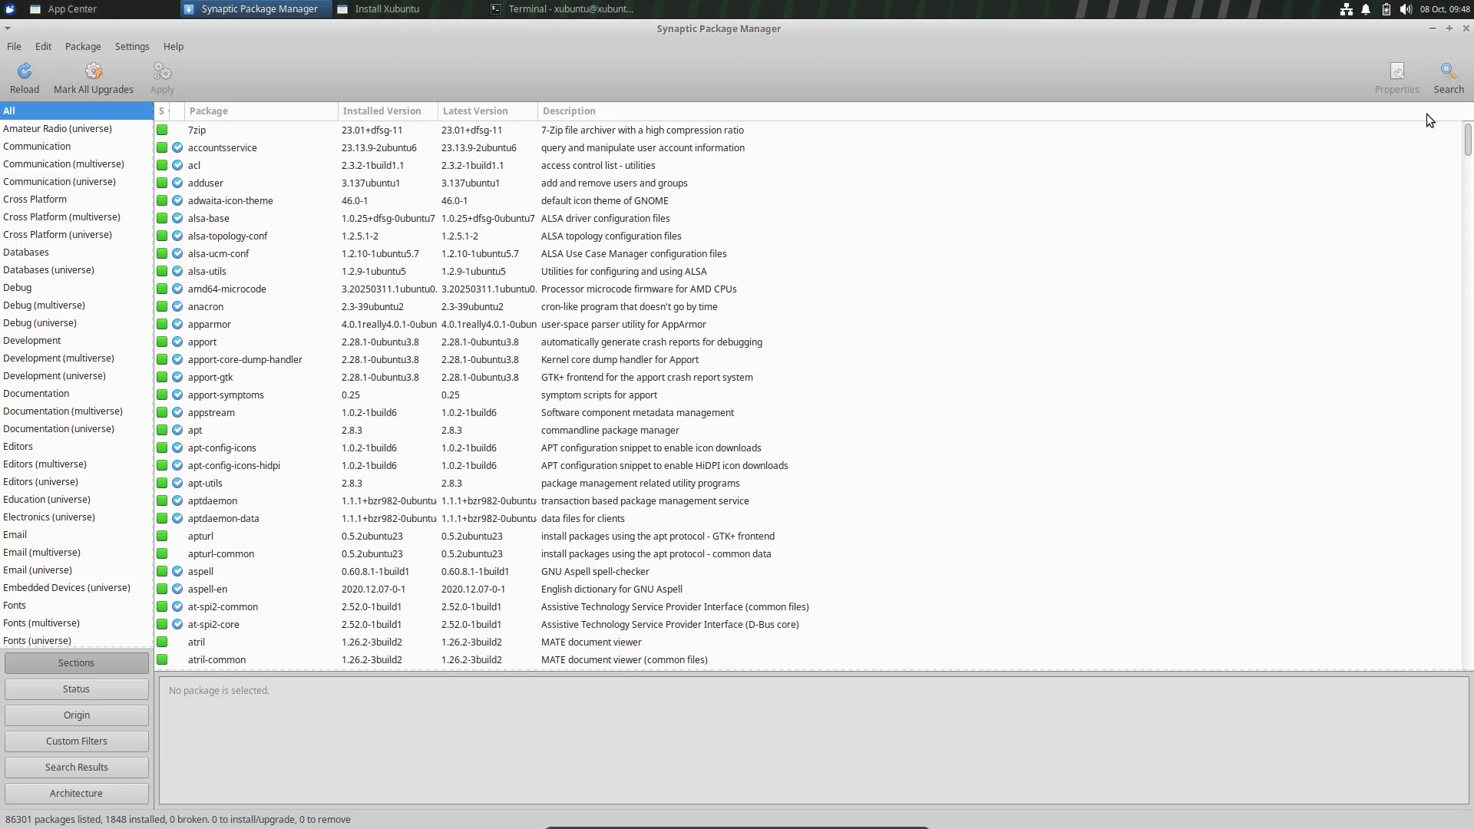
click(1467, 29)
Step: Open Steam's details in a maximized App Center, list its release channels, then show App Center's About
click(766, 166)
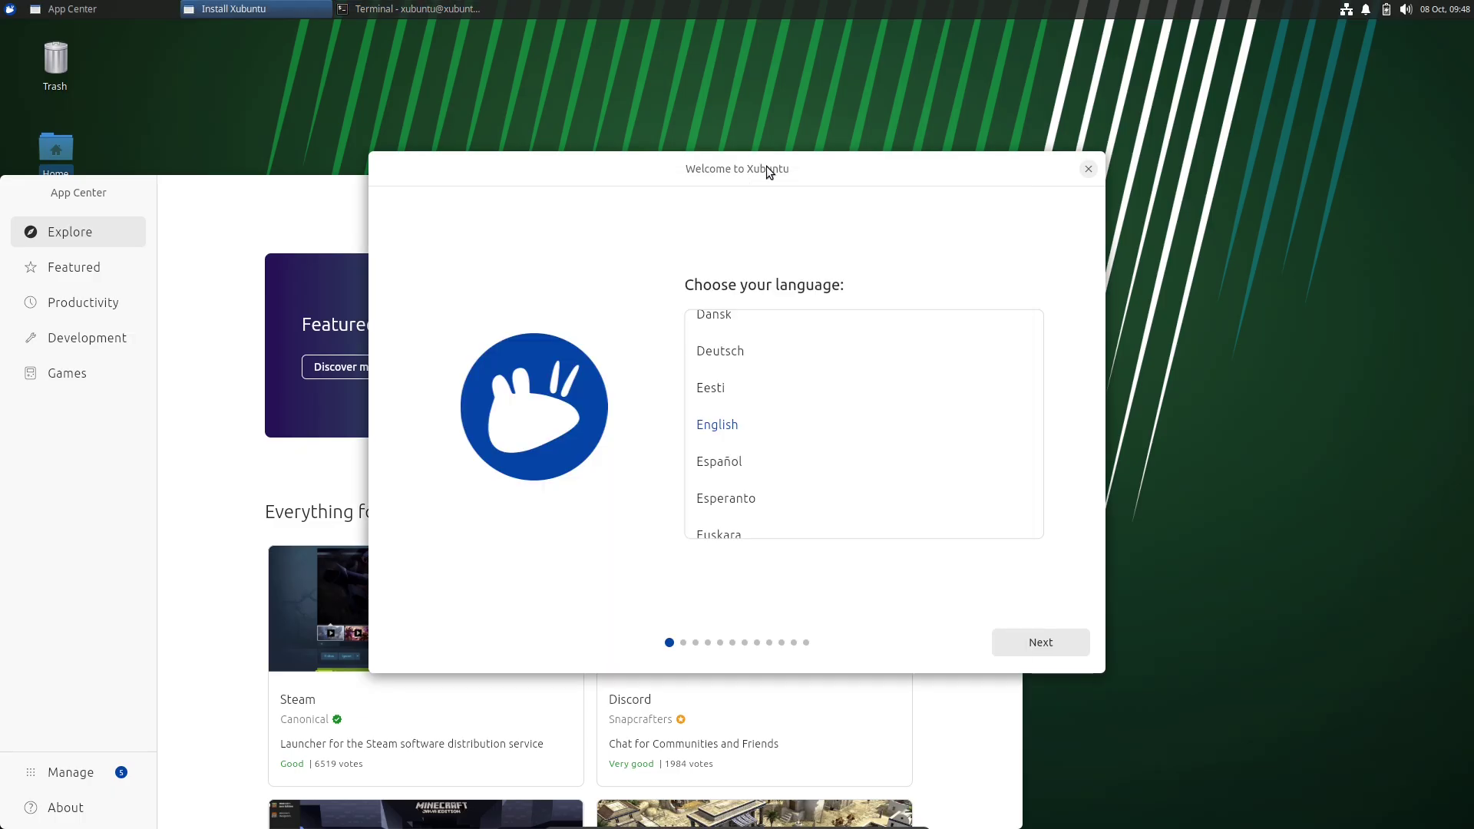
click(293, 206)
click(976, 193)
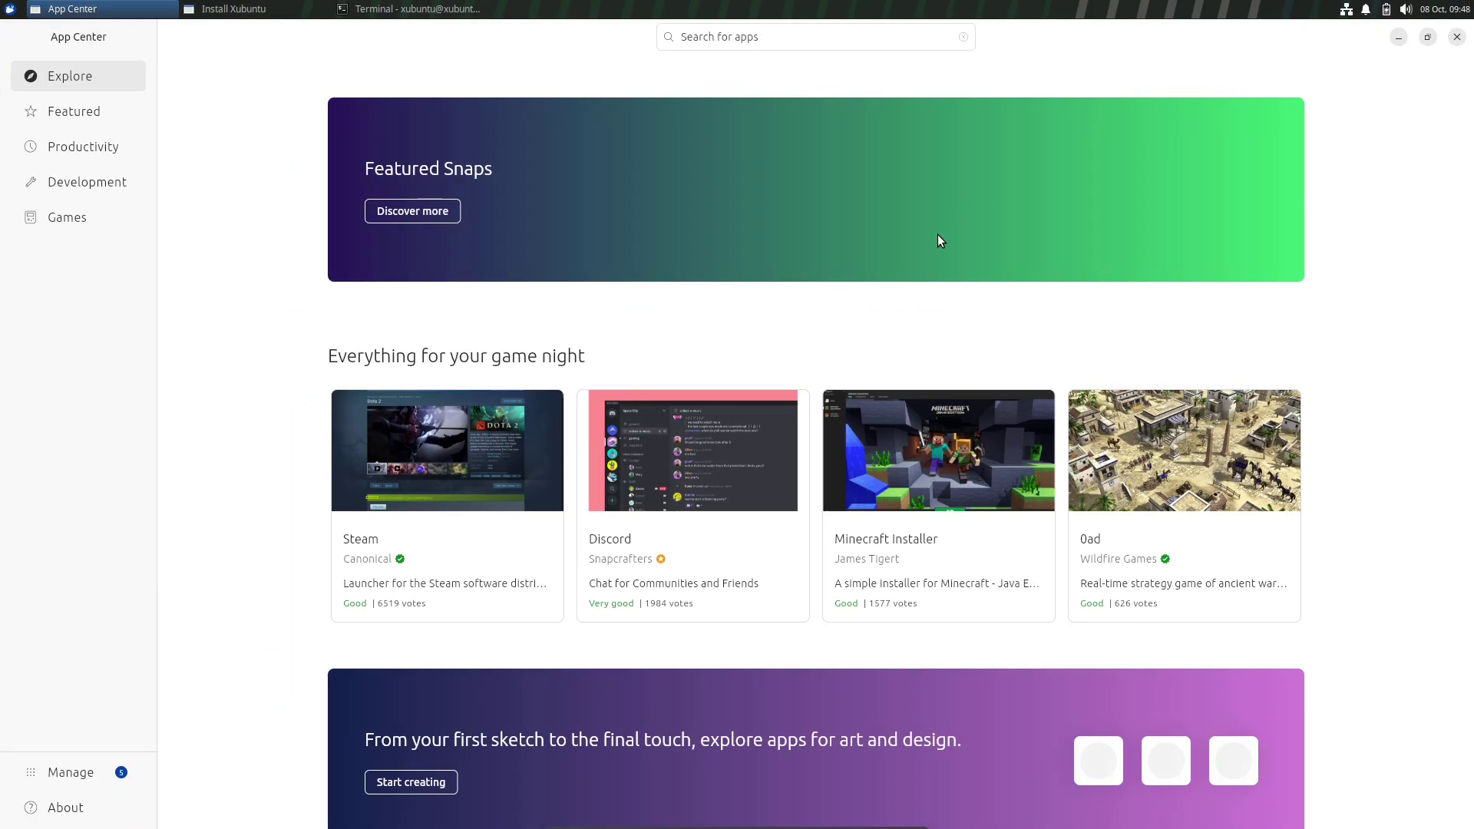
click(481, 453)
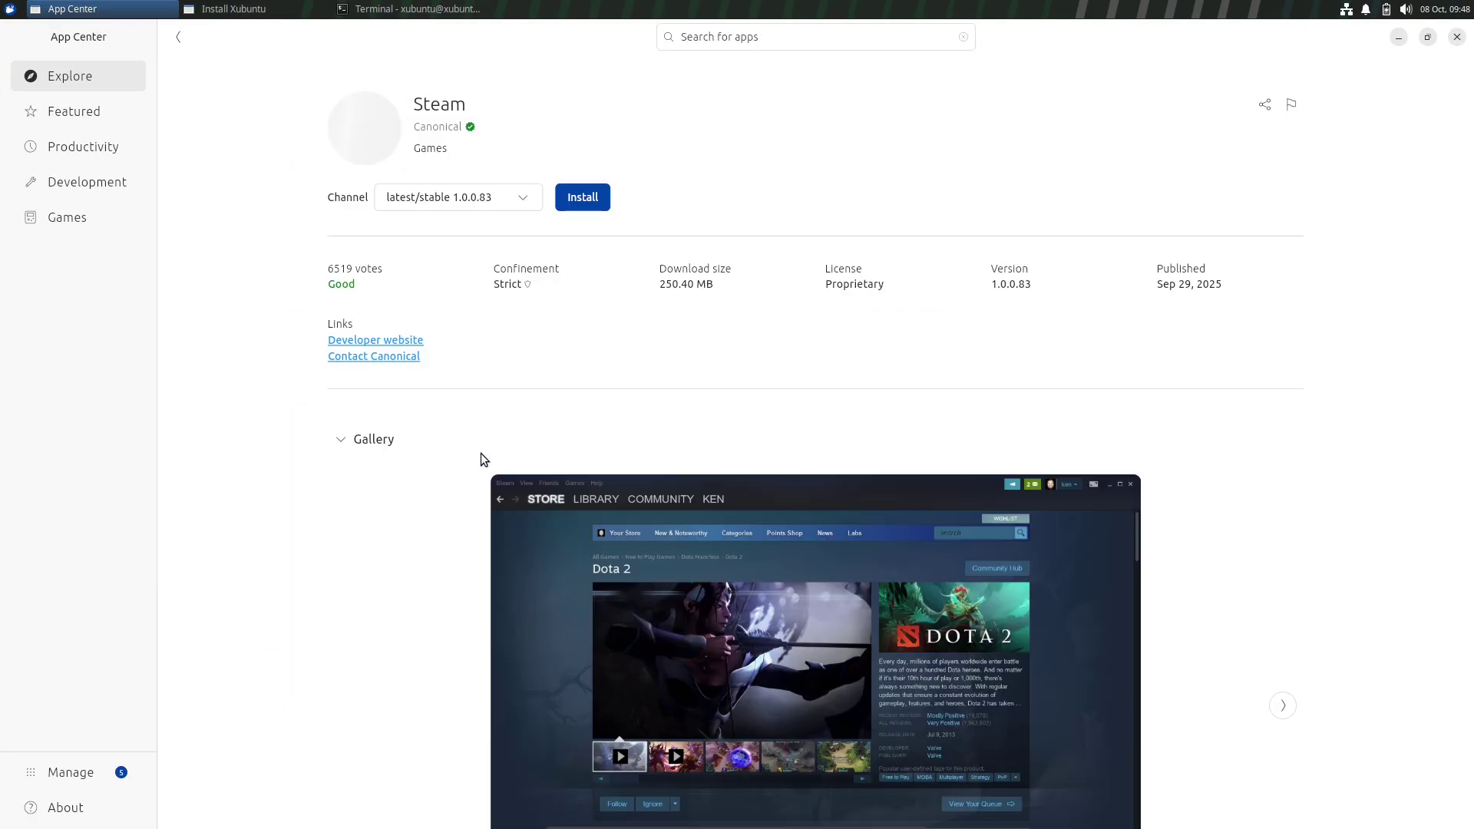
click(522, 201)
drag(540, 252, 544, 350)
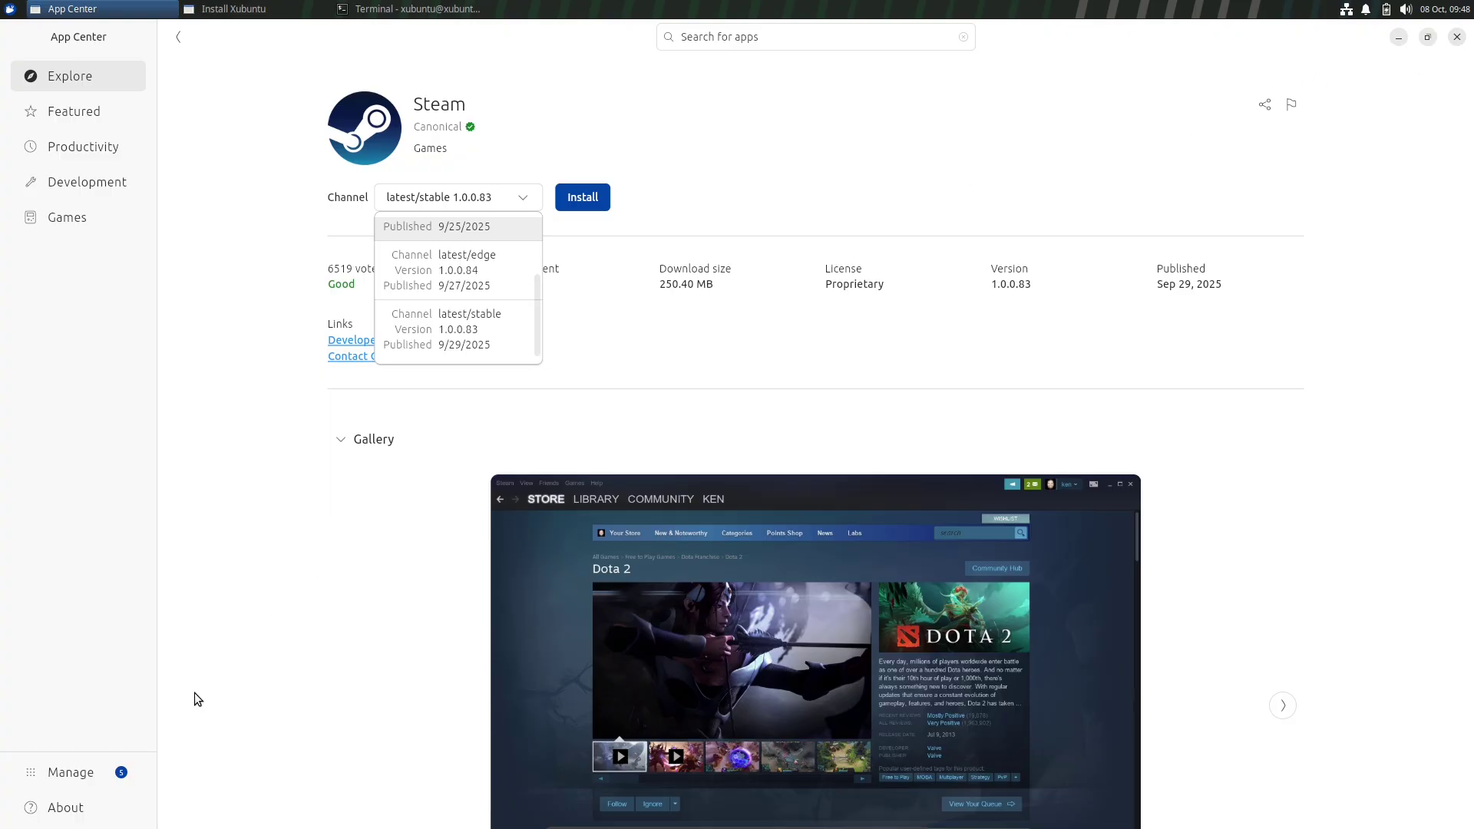
click(111, 808)
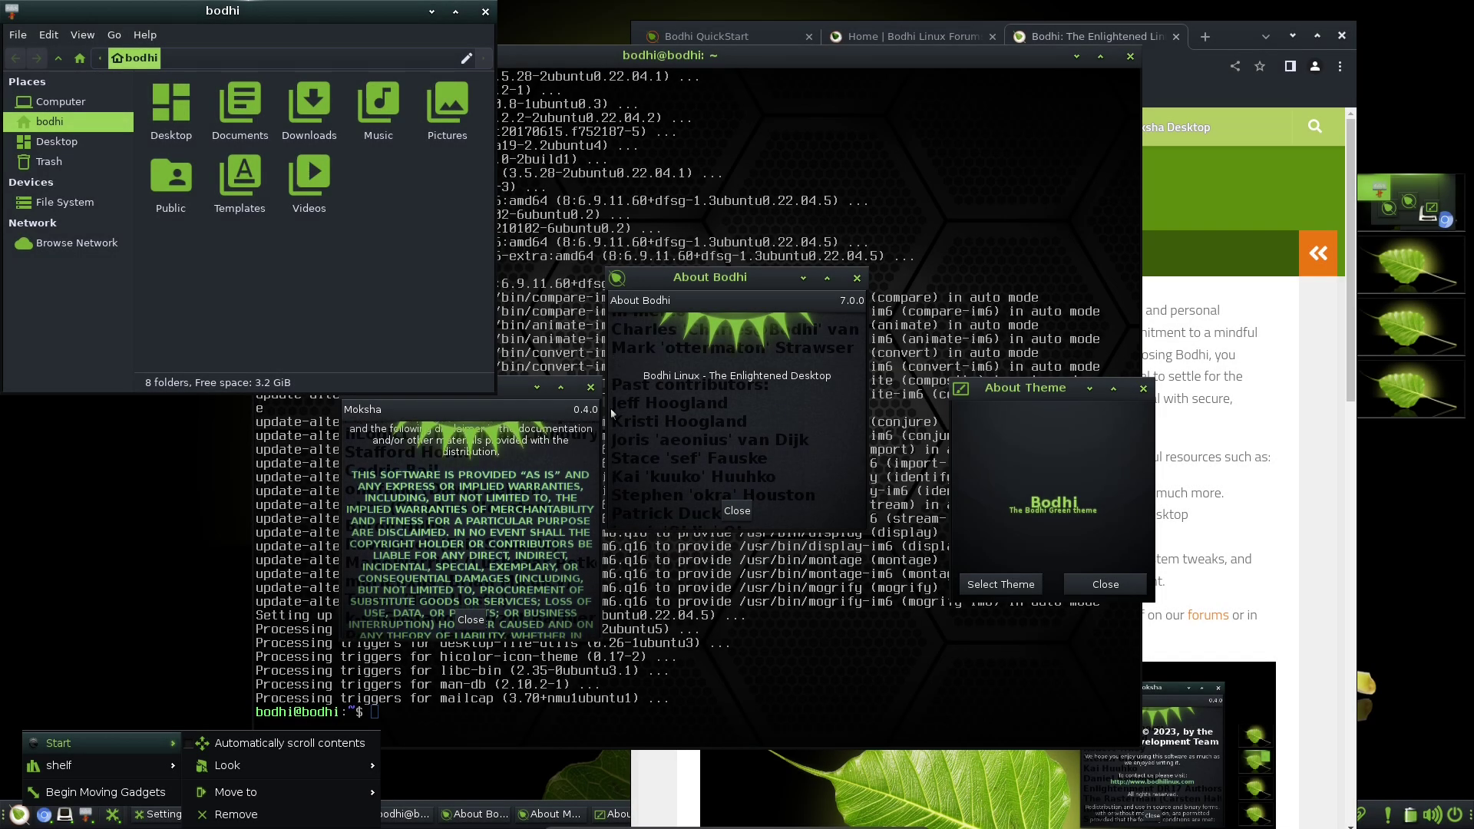
Step: Open the Theme Selector from About Theme, then close the About Theme window
click(612, 413)
drag(1026, 388, 579, 406)
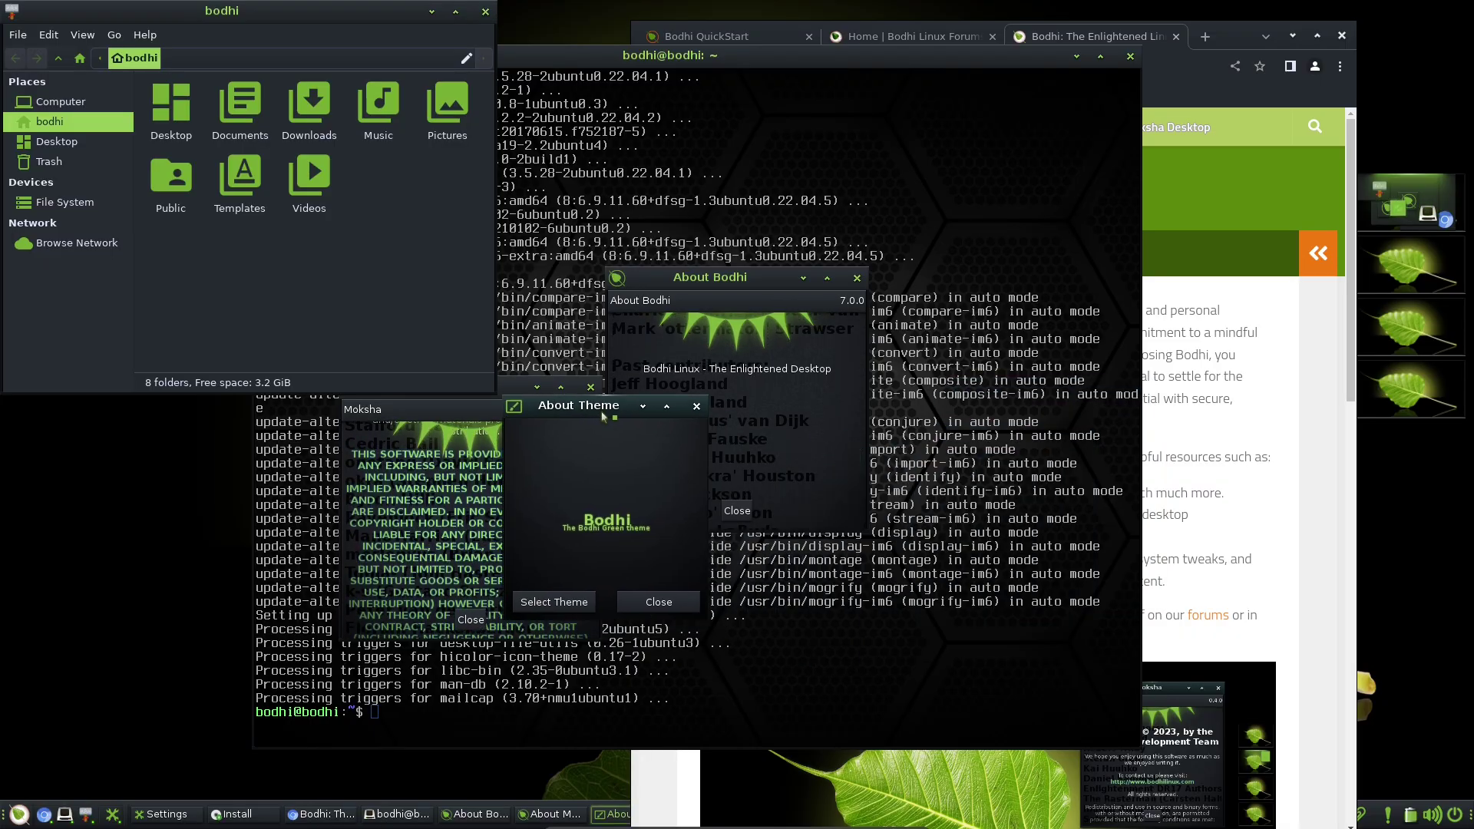
click(554, 602)
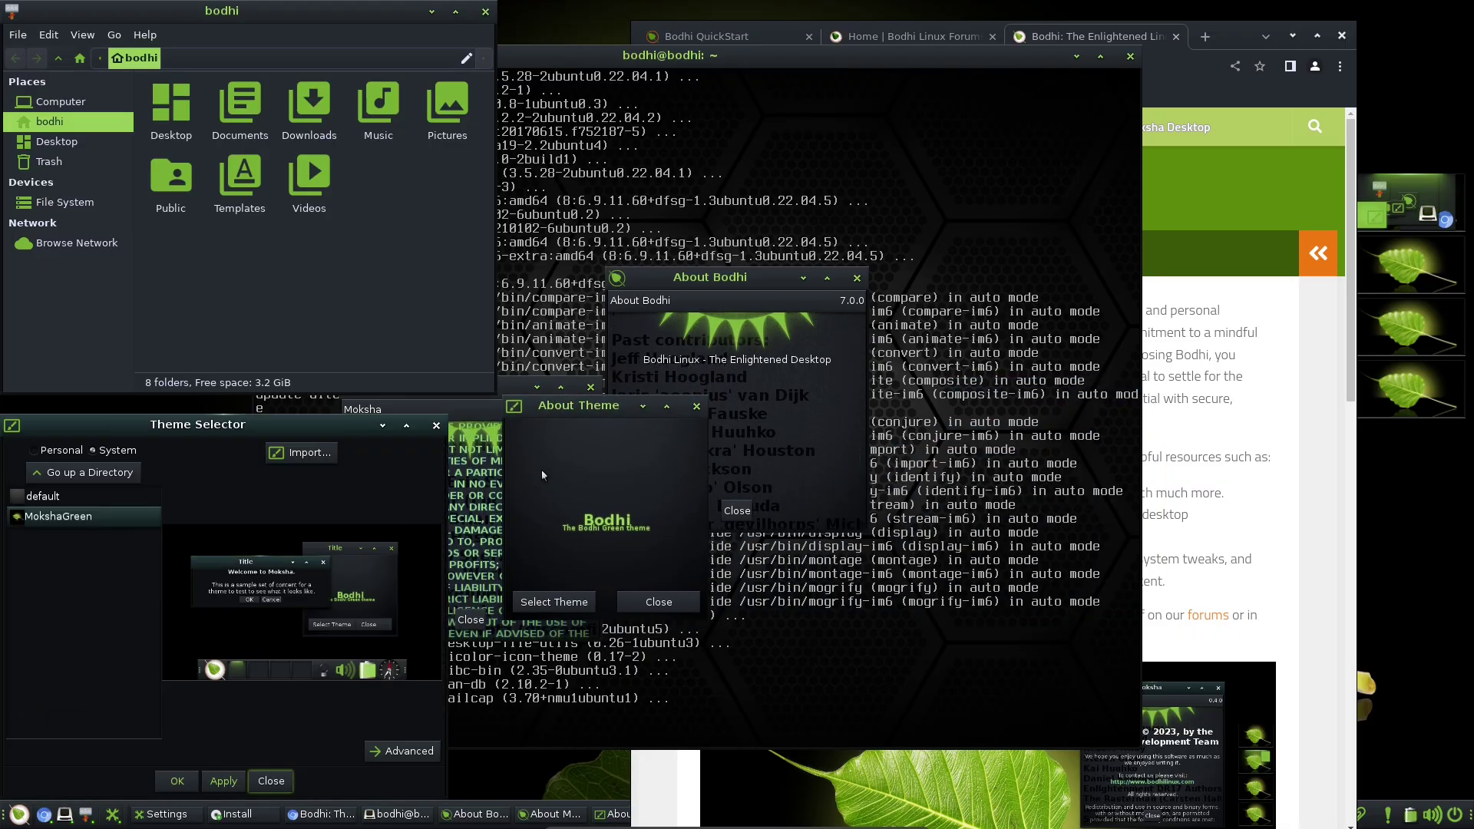
click(669, 600)
Step: Close the About Bodhi and About Moksha windows and maximize the Terminology terminal
drag(782, 339, 368, 299)
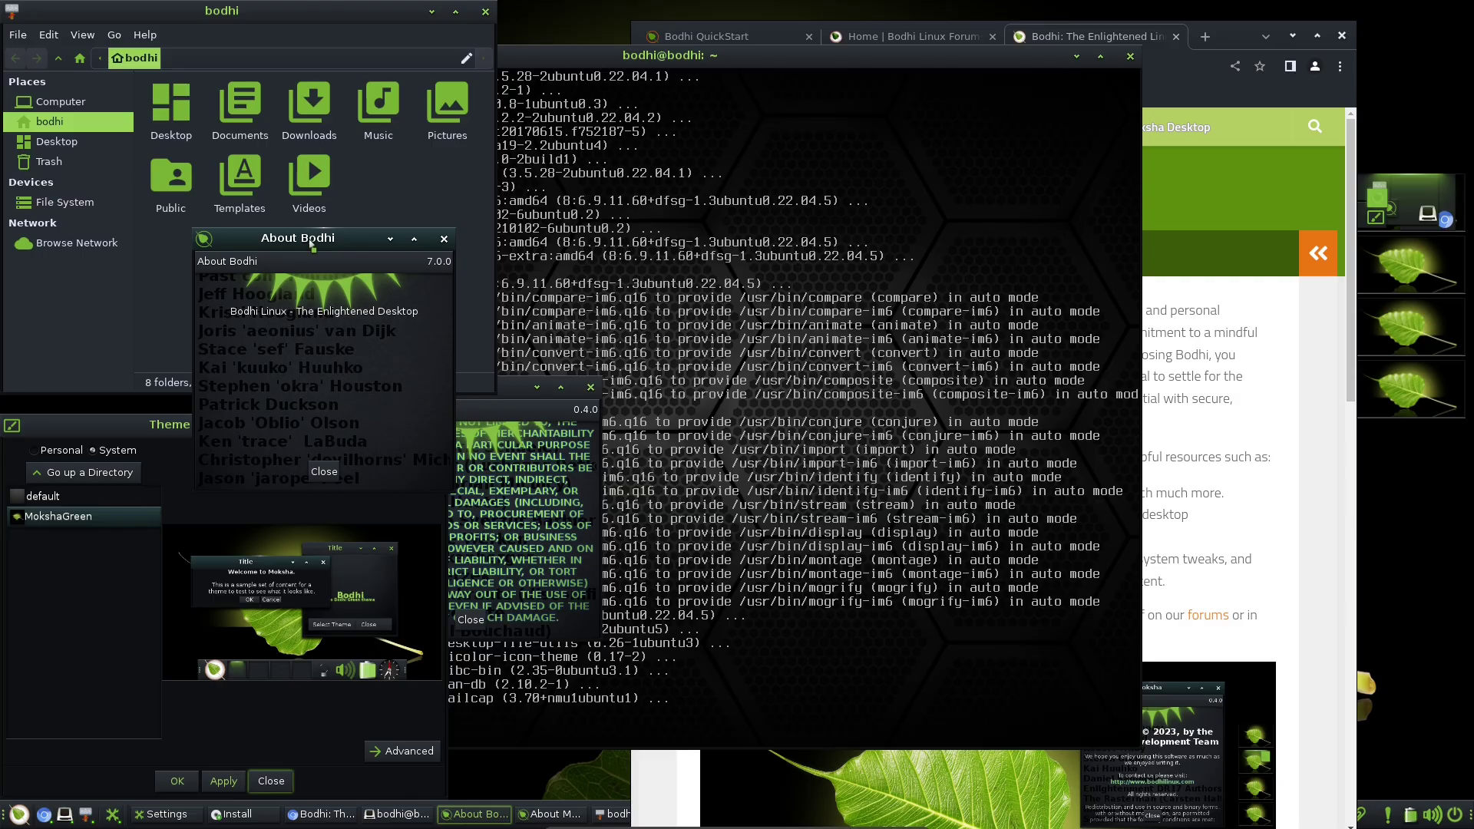
click(323, 471)
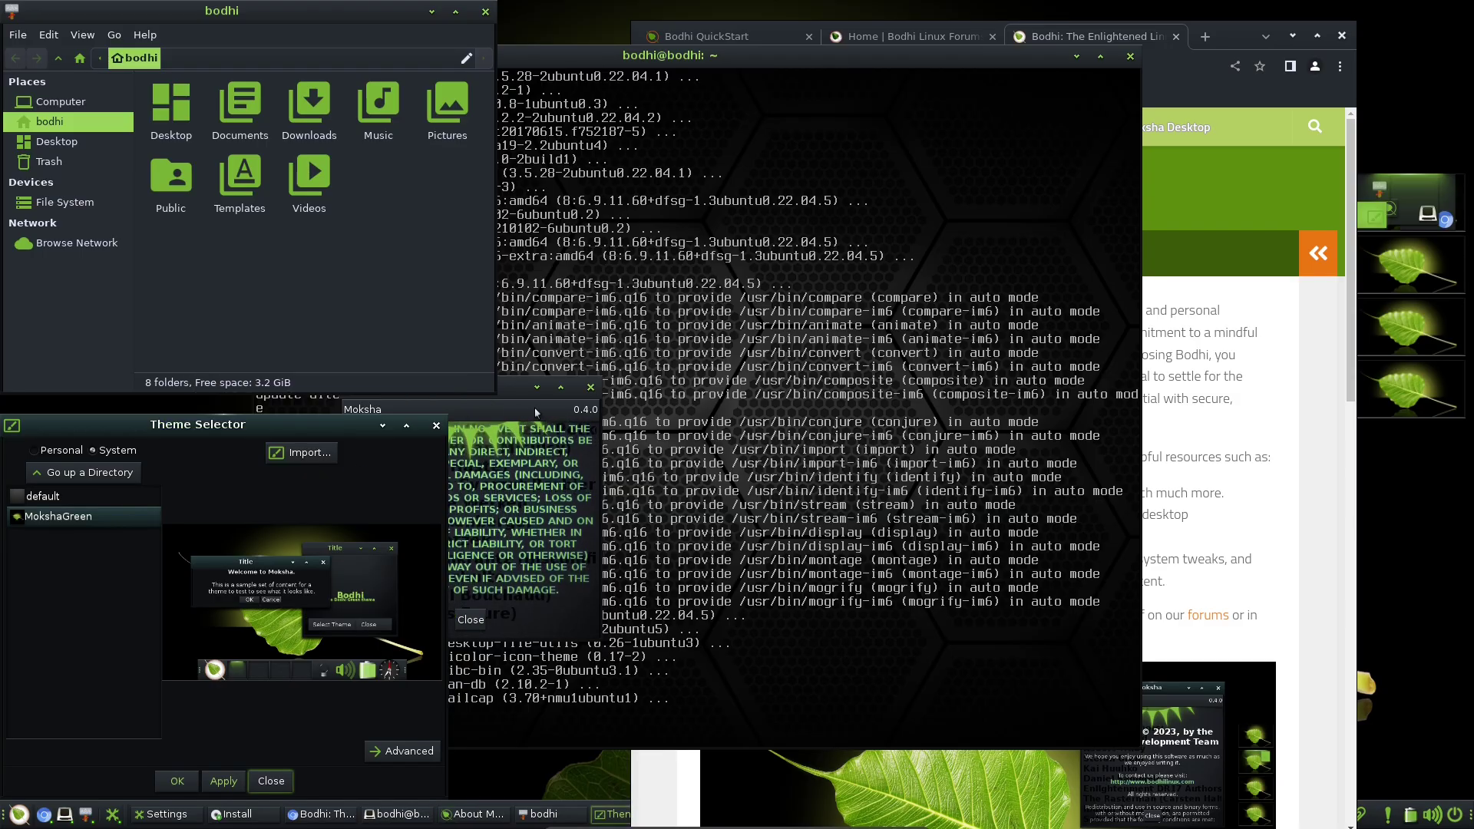
drag(510, 396, 470, 290)
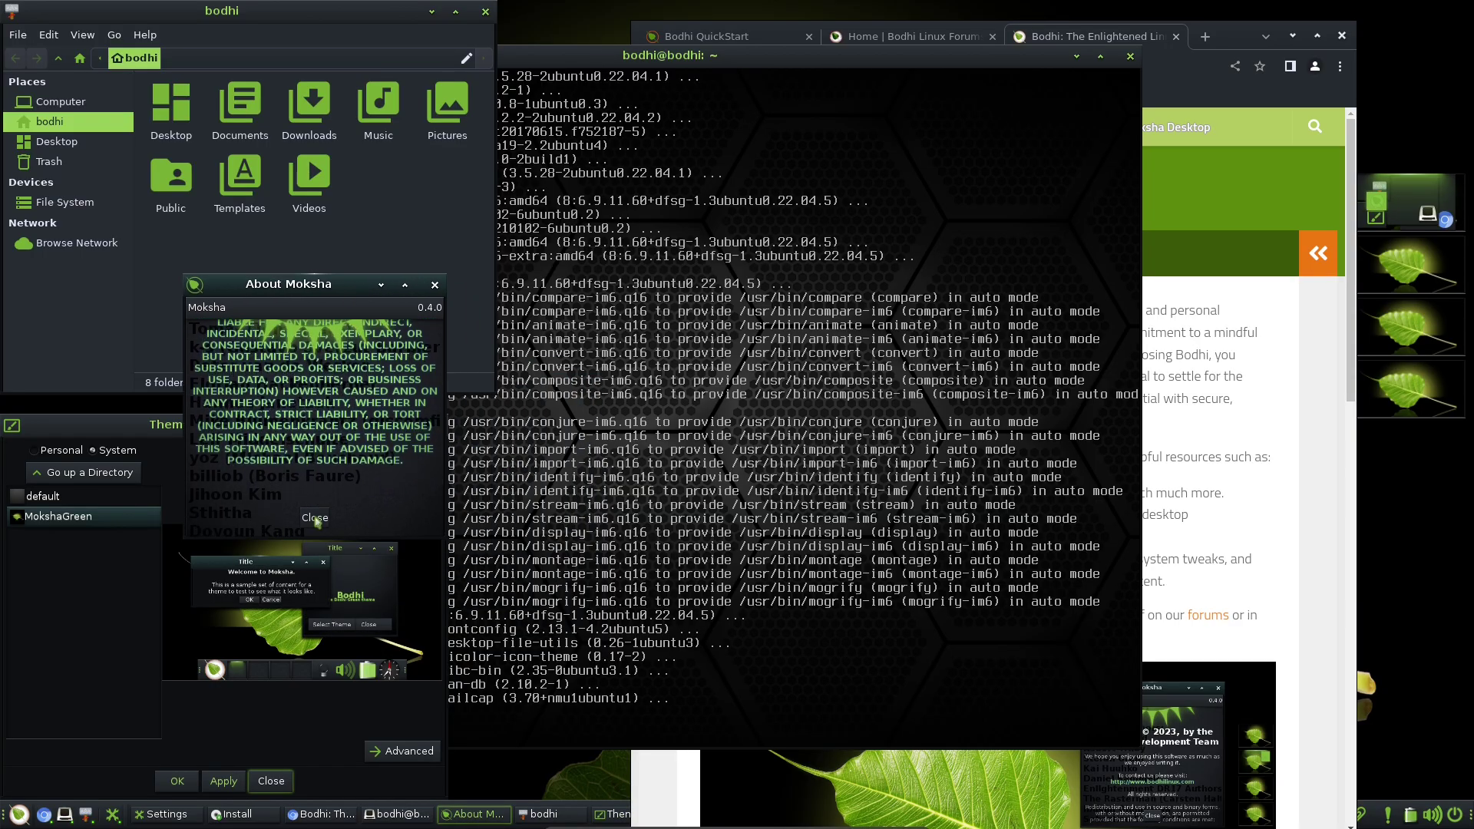
click(431, 515)
click(690, 261)
click(1100, 56)
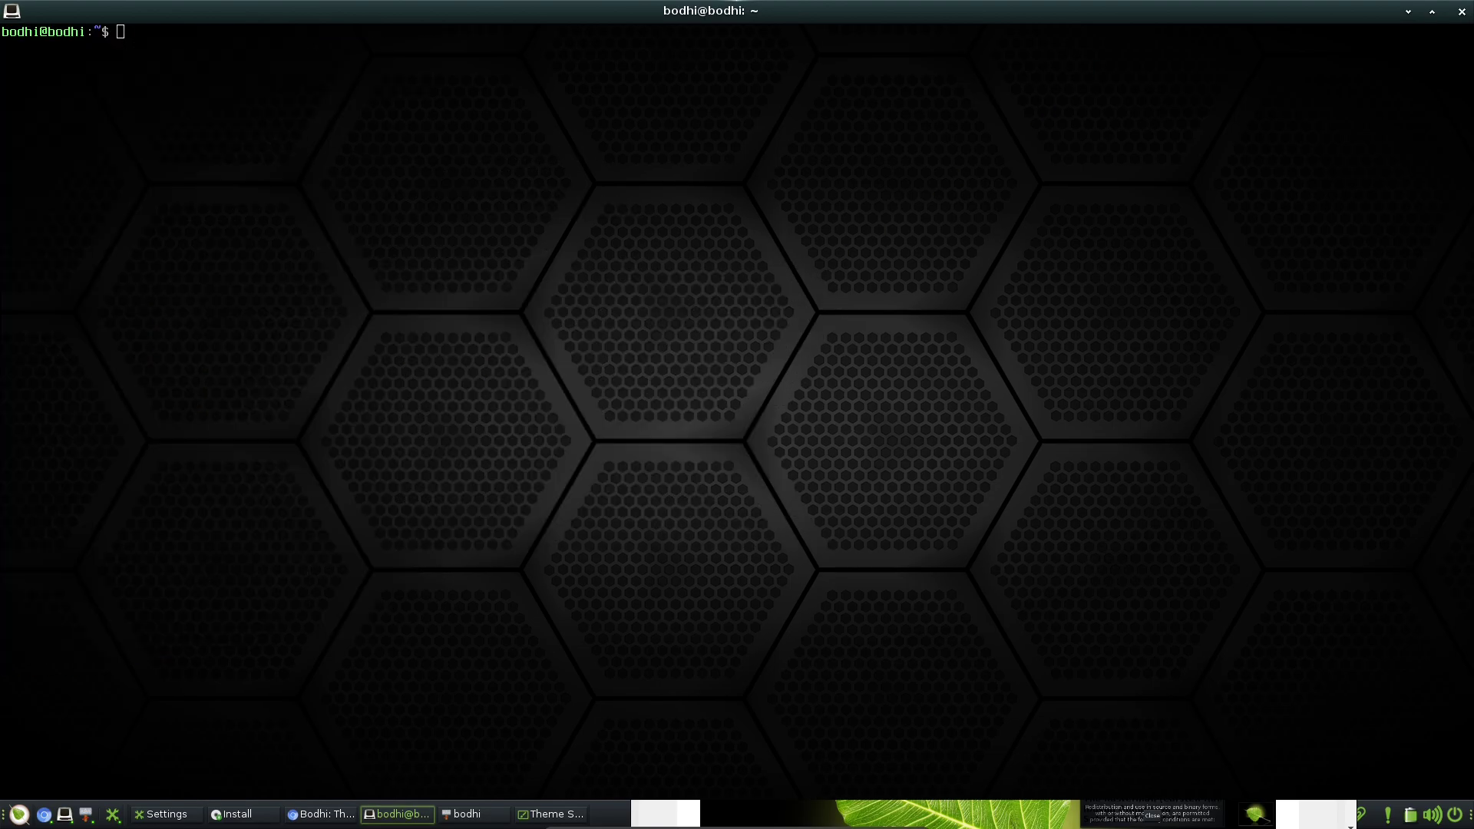
Step: Run the system information report and paste 'sudo apt install neofetch' into Terminology
text(ch)
key(Return)
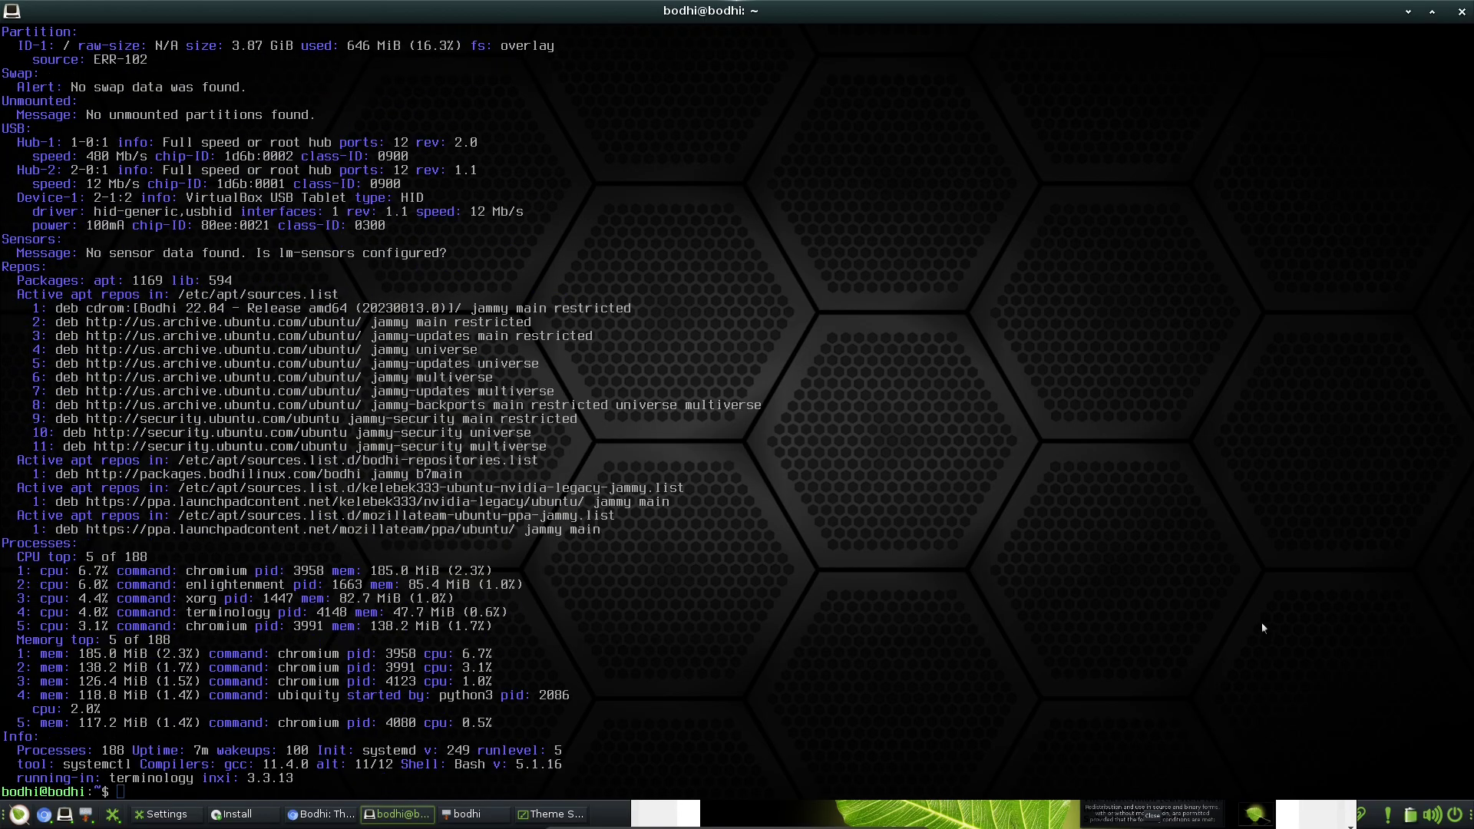
text(sudo apt install neofetch)
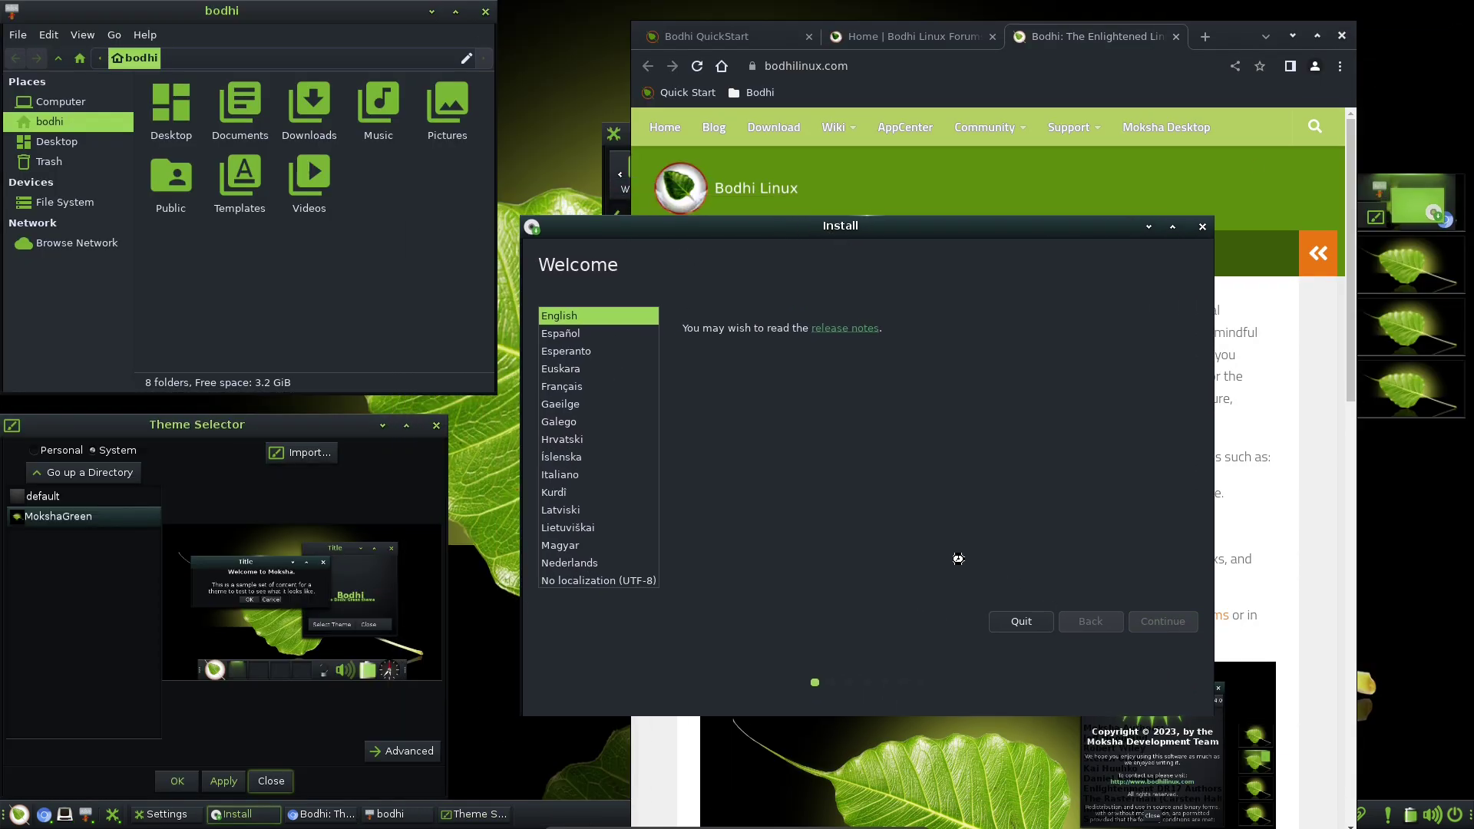
Step: View the file manager's About information from Help, then close the file manager
click(144, 35)
click(161, 74)
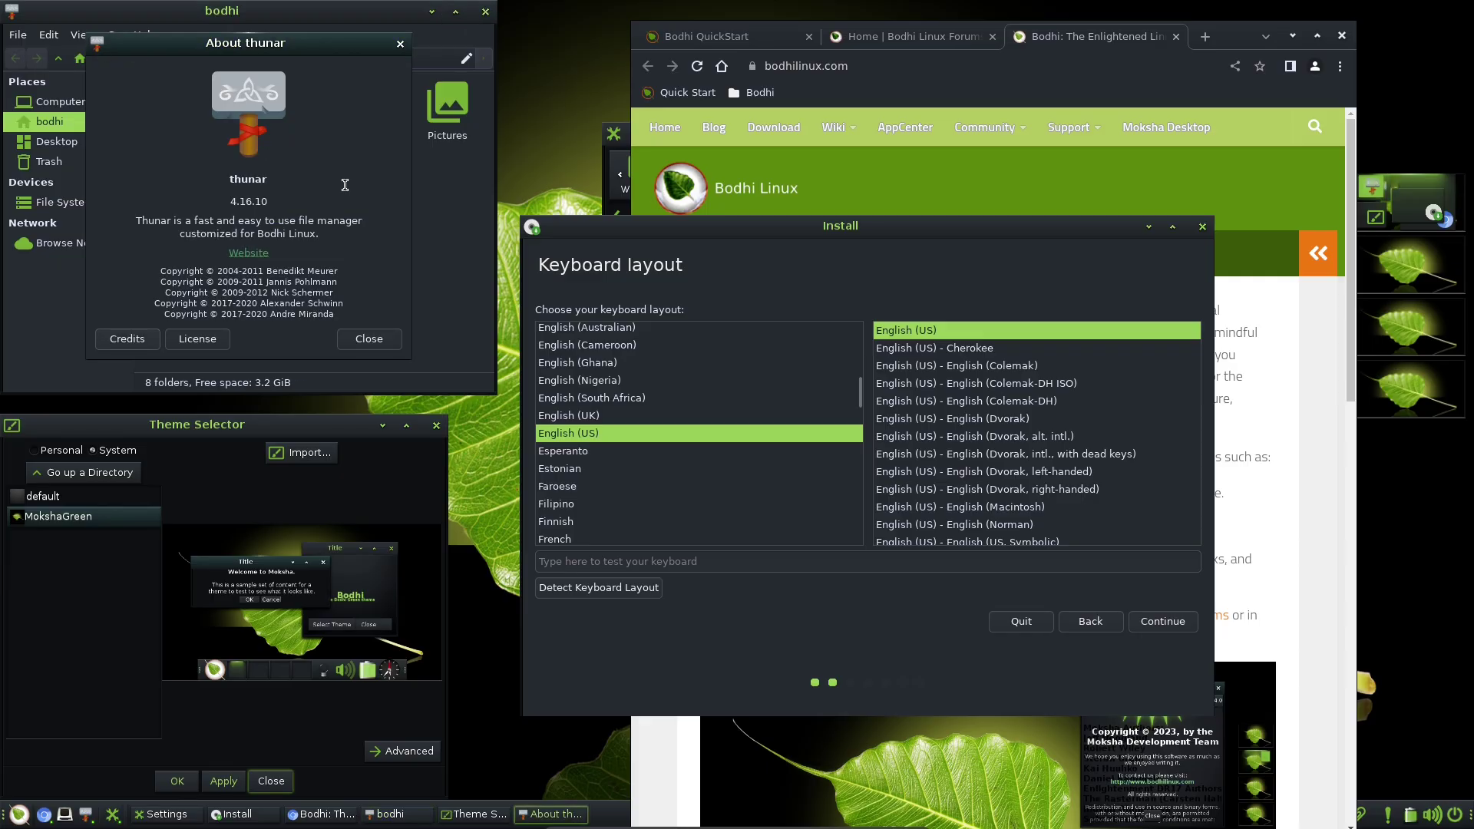
click(369, 340)
click(485, 10)
Step: Check the Theme Selector's Advanced options, close it, and dismiss the shelf menu
drag(286, 427, 390, 230)
click(500, 556)
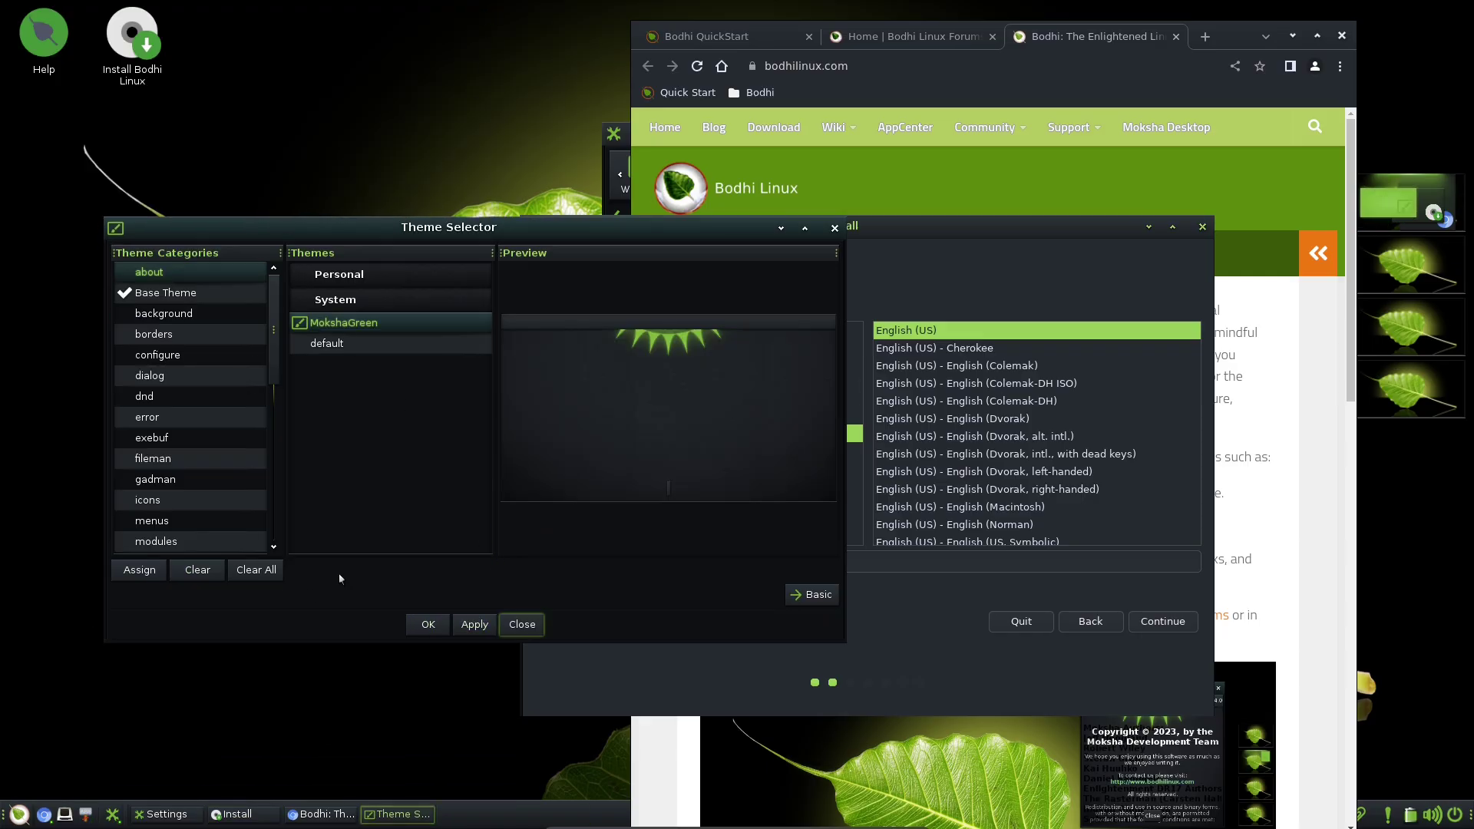
click(524, 625)
right_click(20, 815)
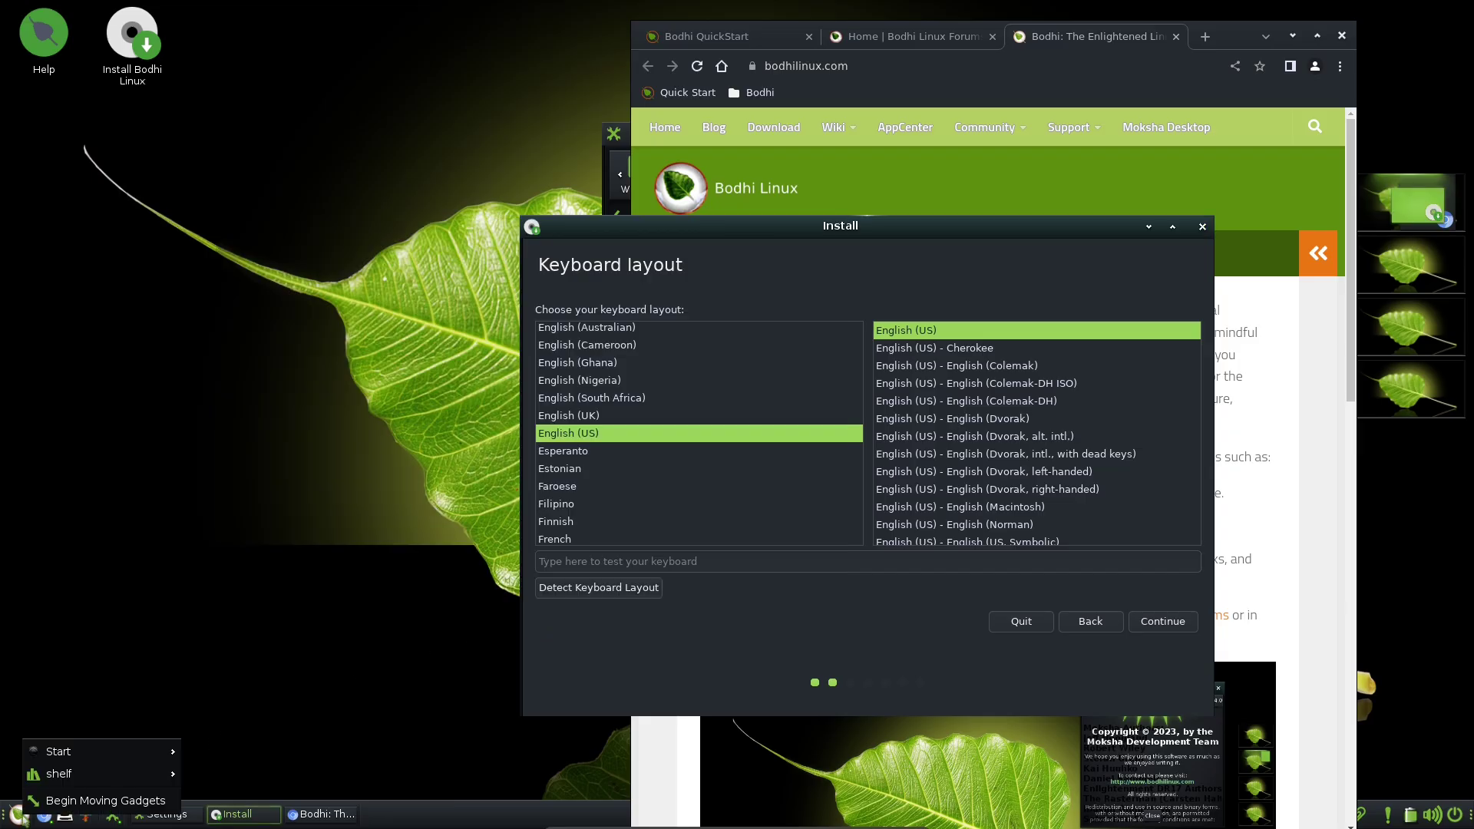
mouse_move(56, 760)
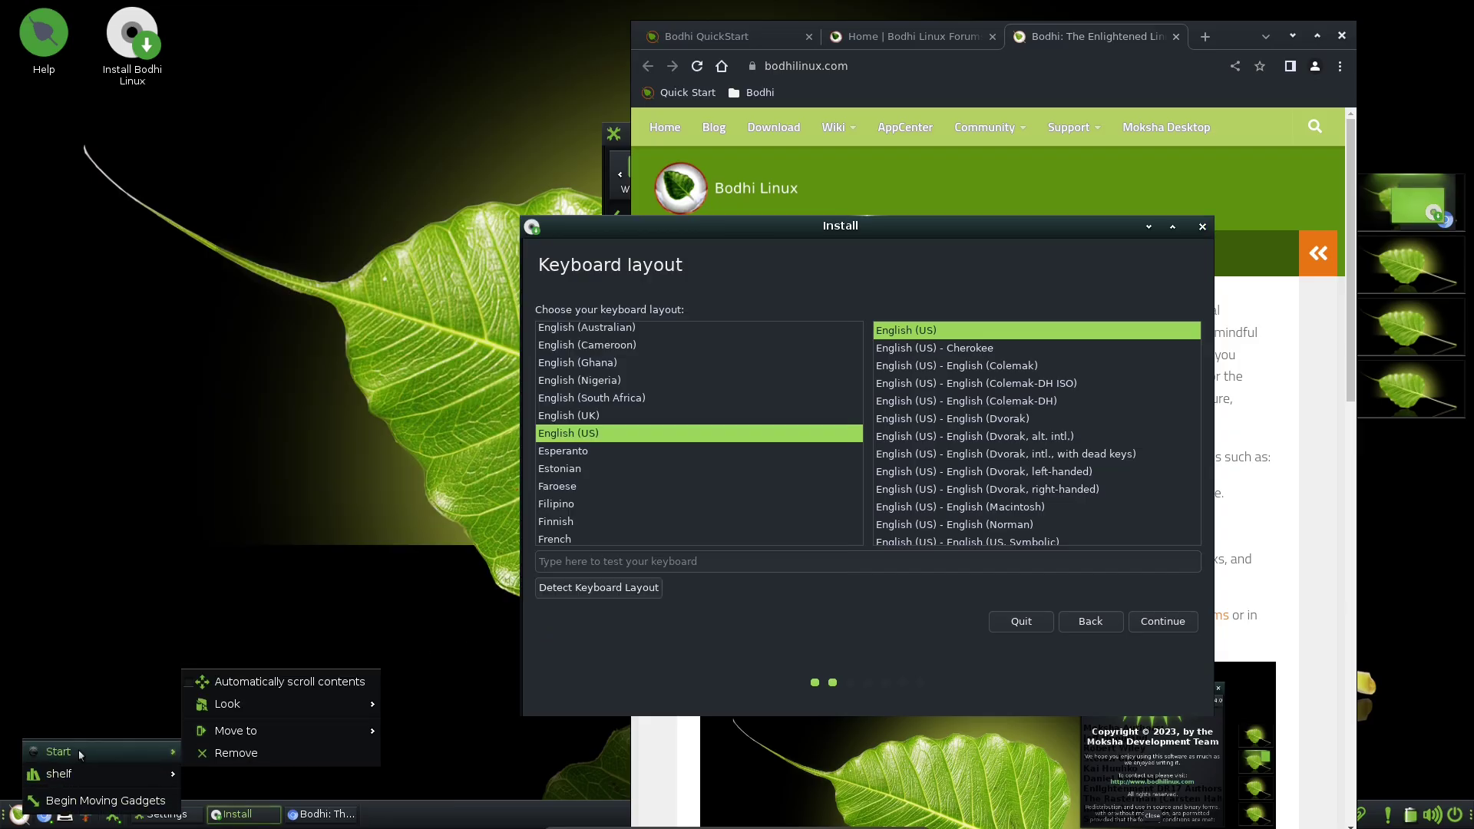
mouse_move(322, 731)
click(1150, 626)
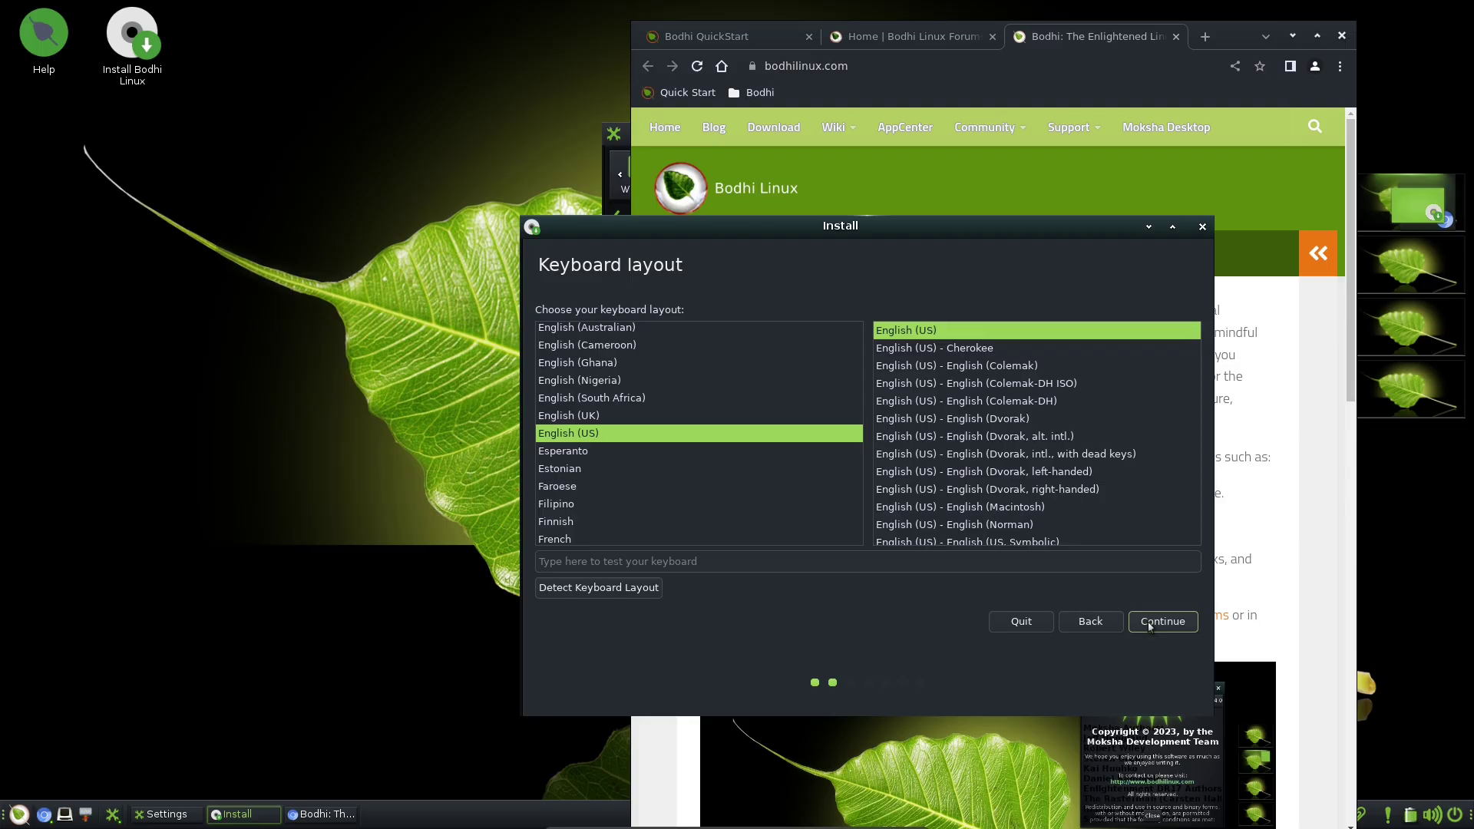
Step: Maximize Chromium, browse the QuickStart and Forums tabs, then open Moksha Desktop and Download pages
click(1316, 37)
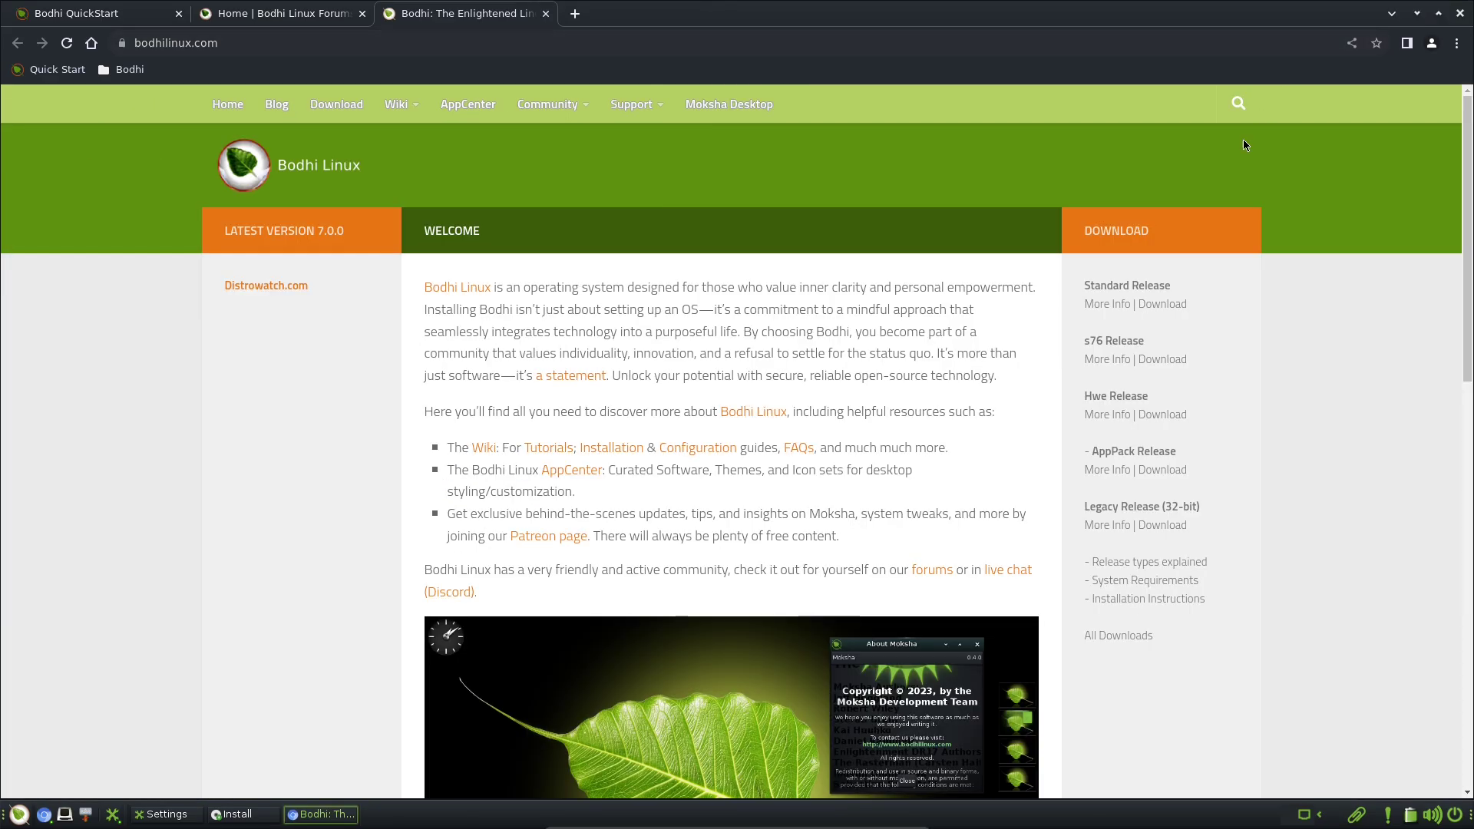
click(79, 14)
click(219, 15)
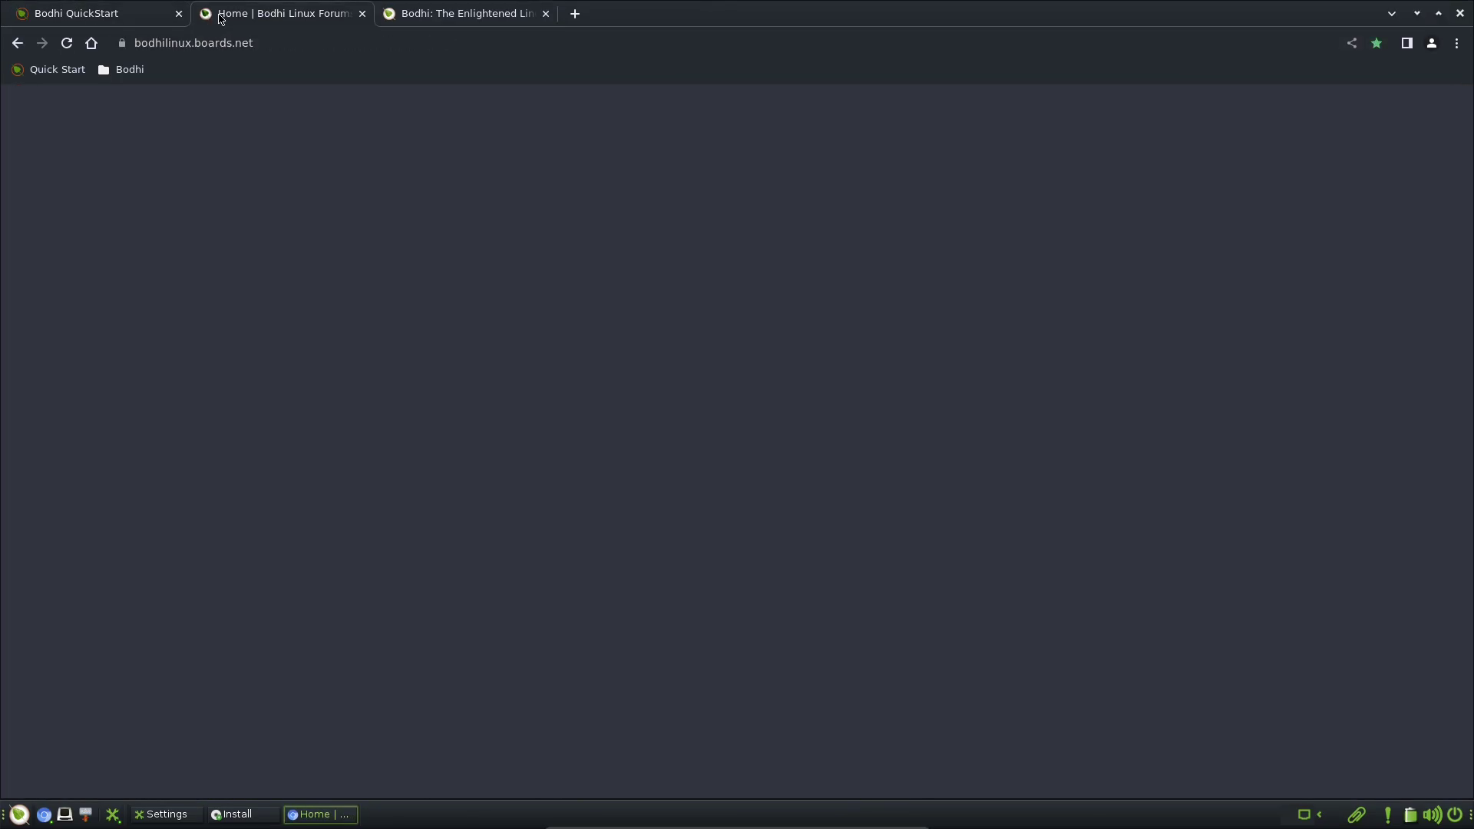
click(461, 14)
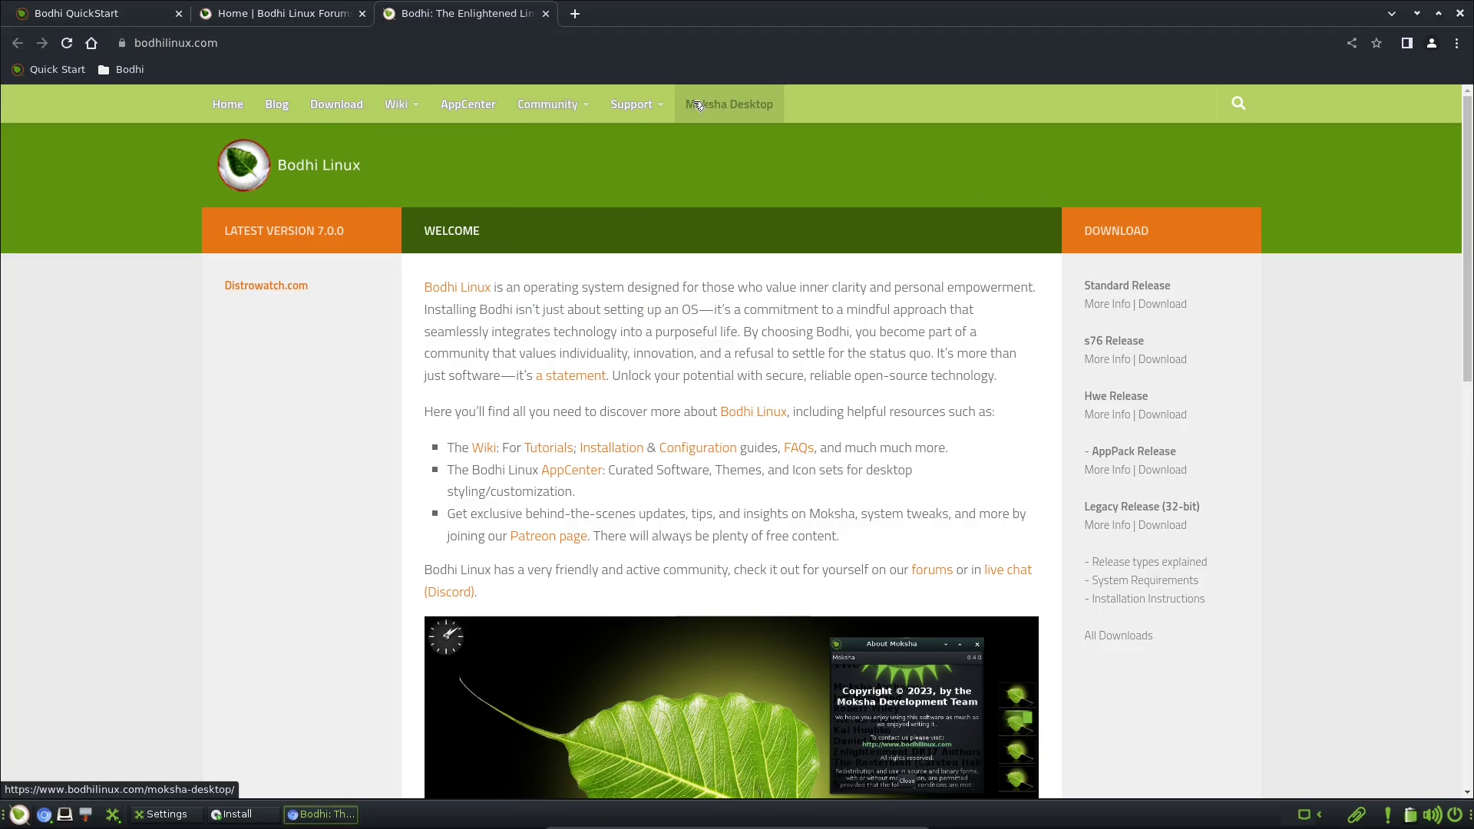
click(722, 106)
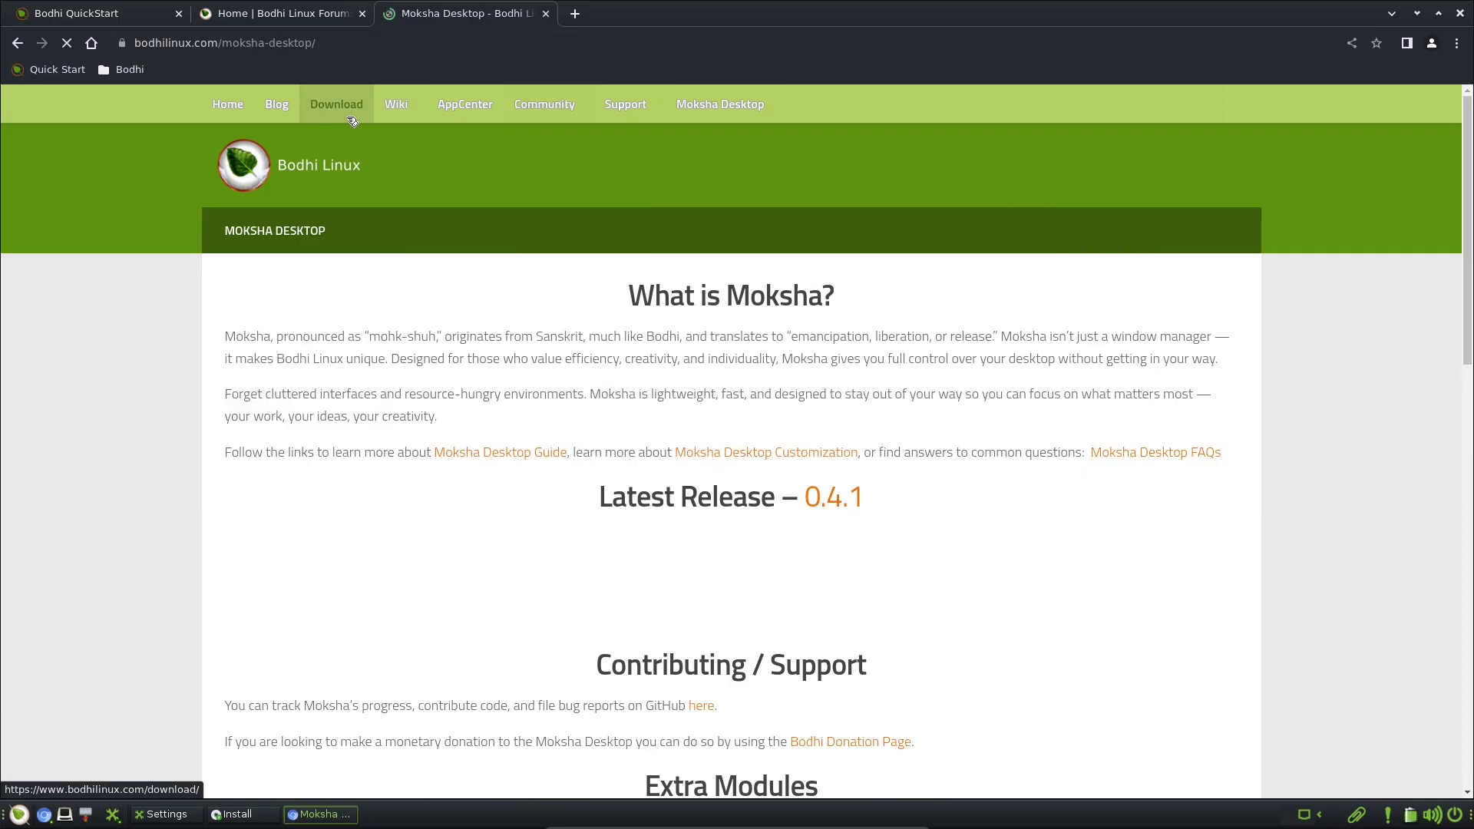
click(349, 114)
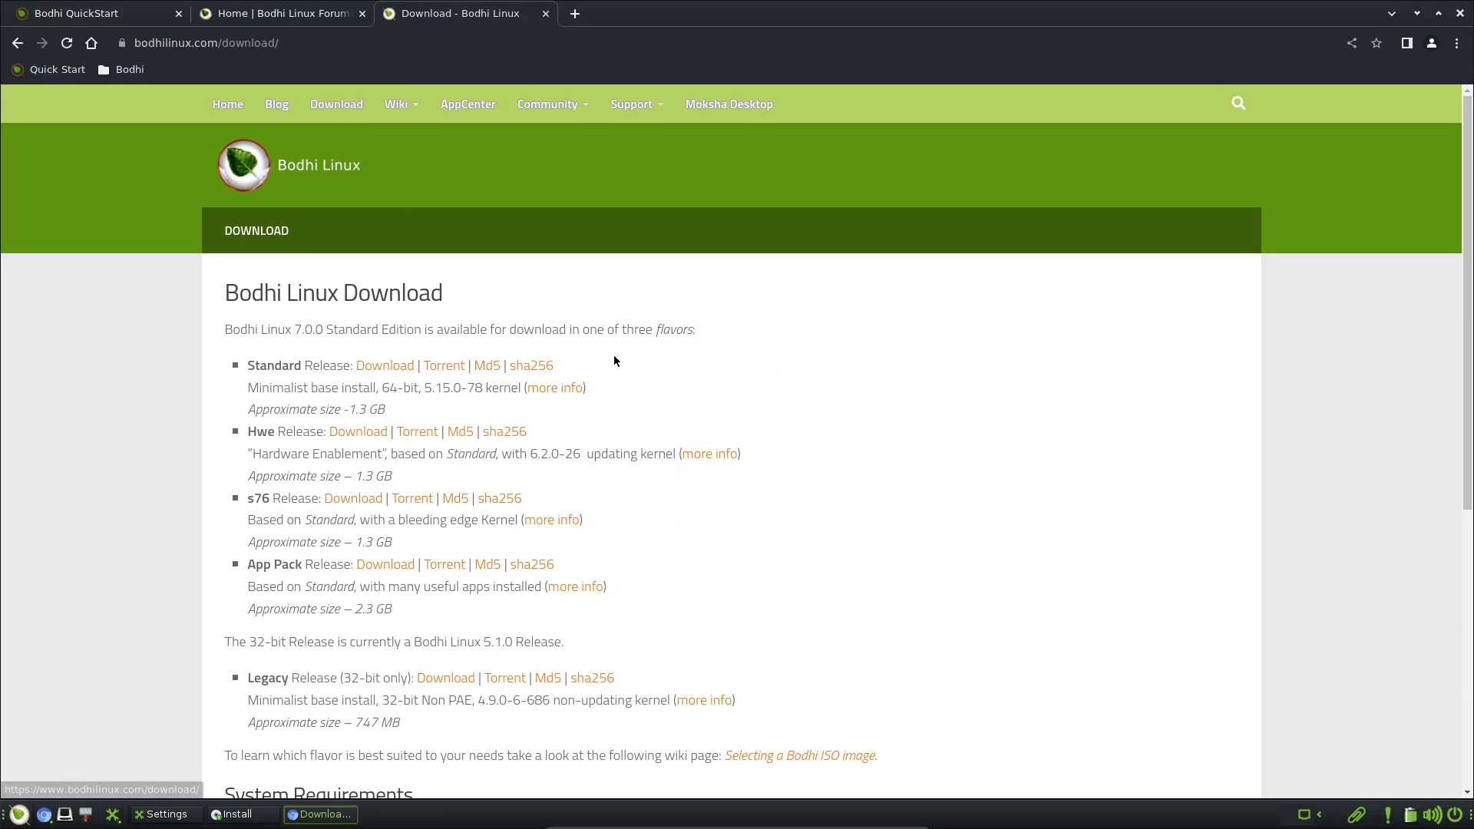
Step: Close Chromium, accept the English (US) keyboard layout, then quit the Bodhi installer
click(1460, 13)
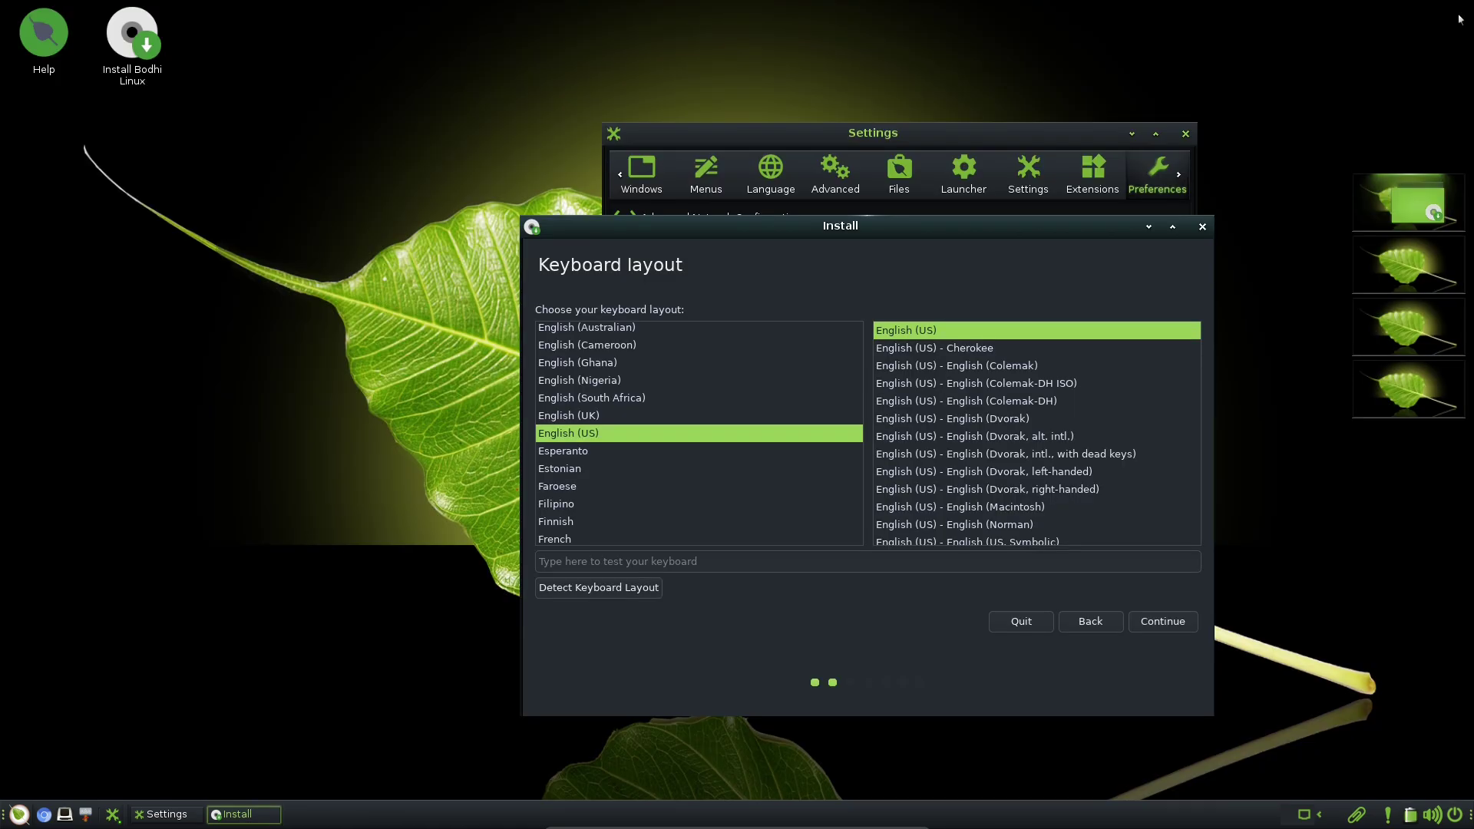
drag(1168, 234, 816, 244)
click(810, 630)
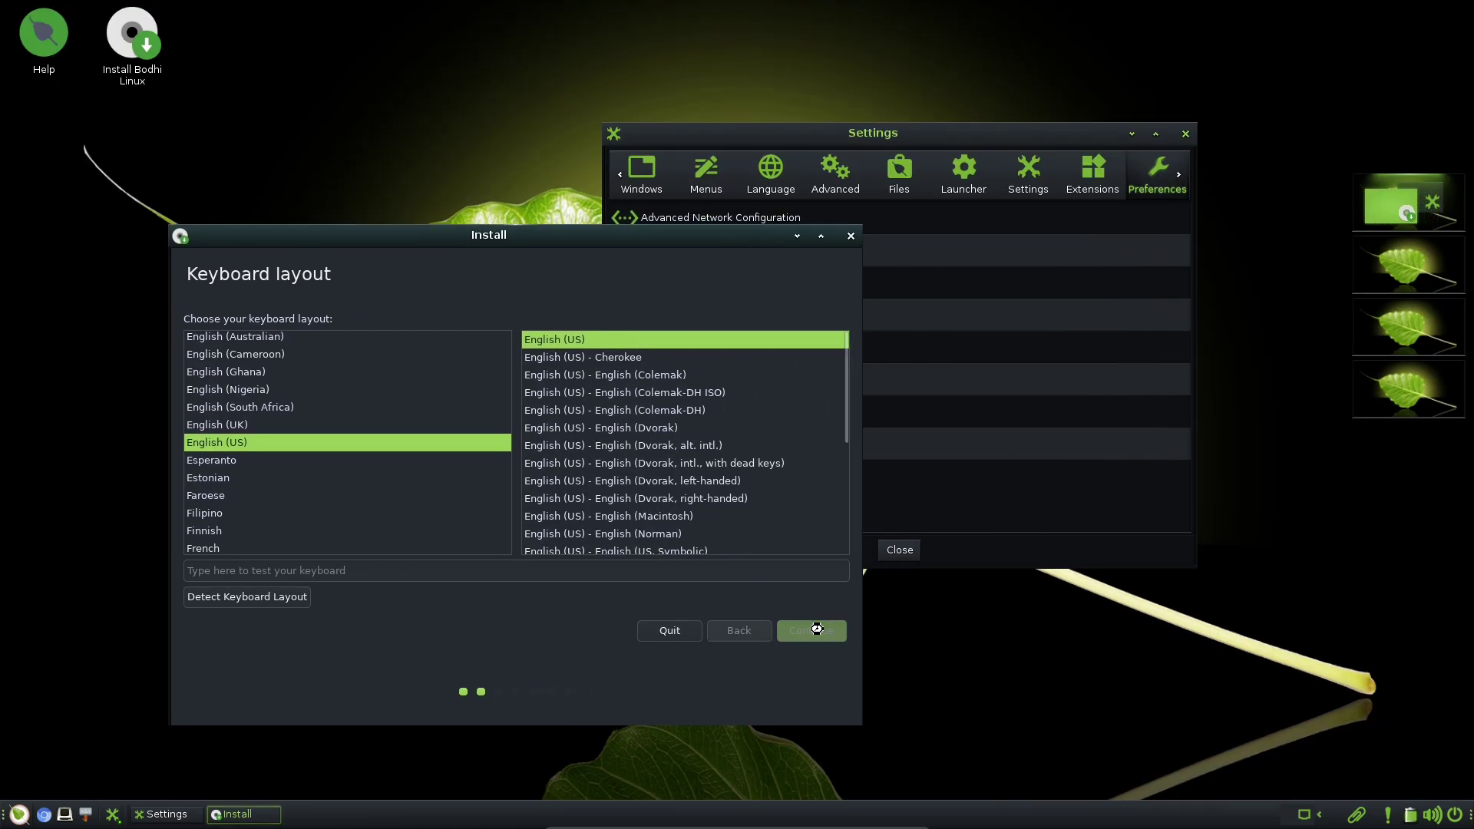
click(977, 142)
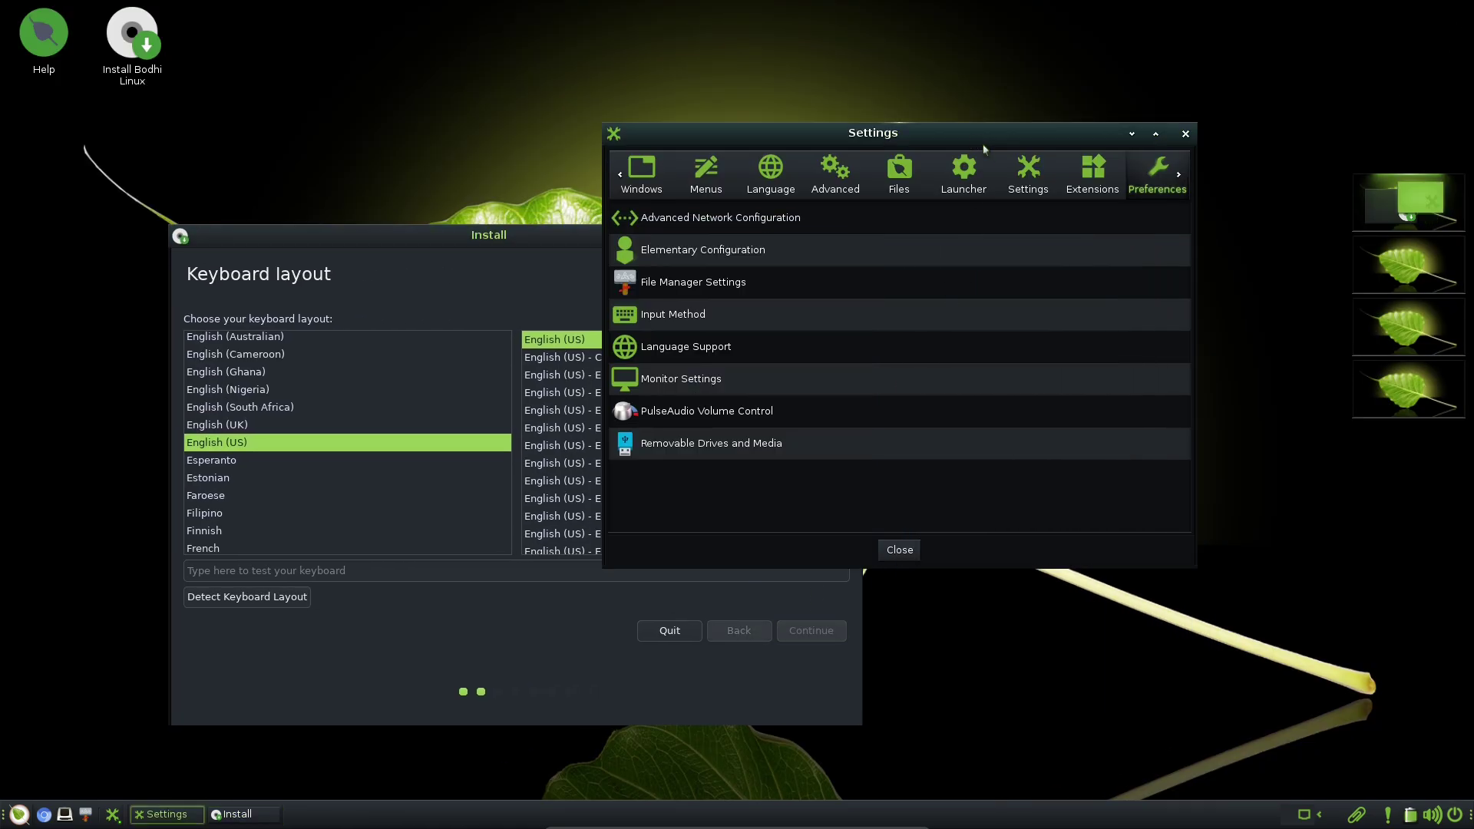
click(482, 229)
click(670, 630)
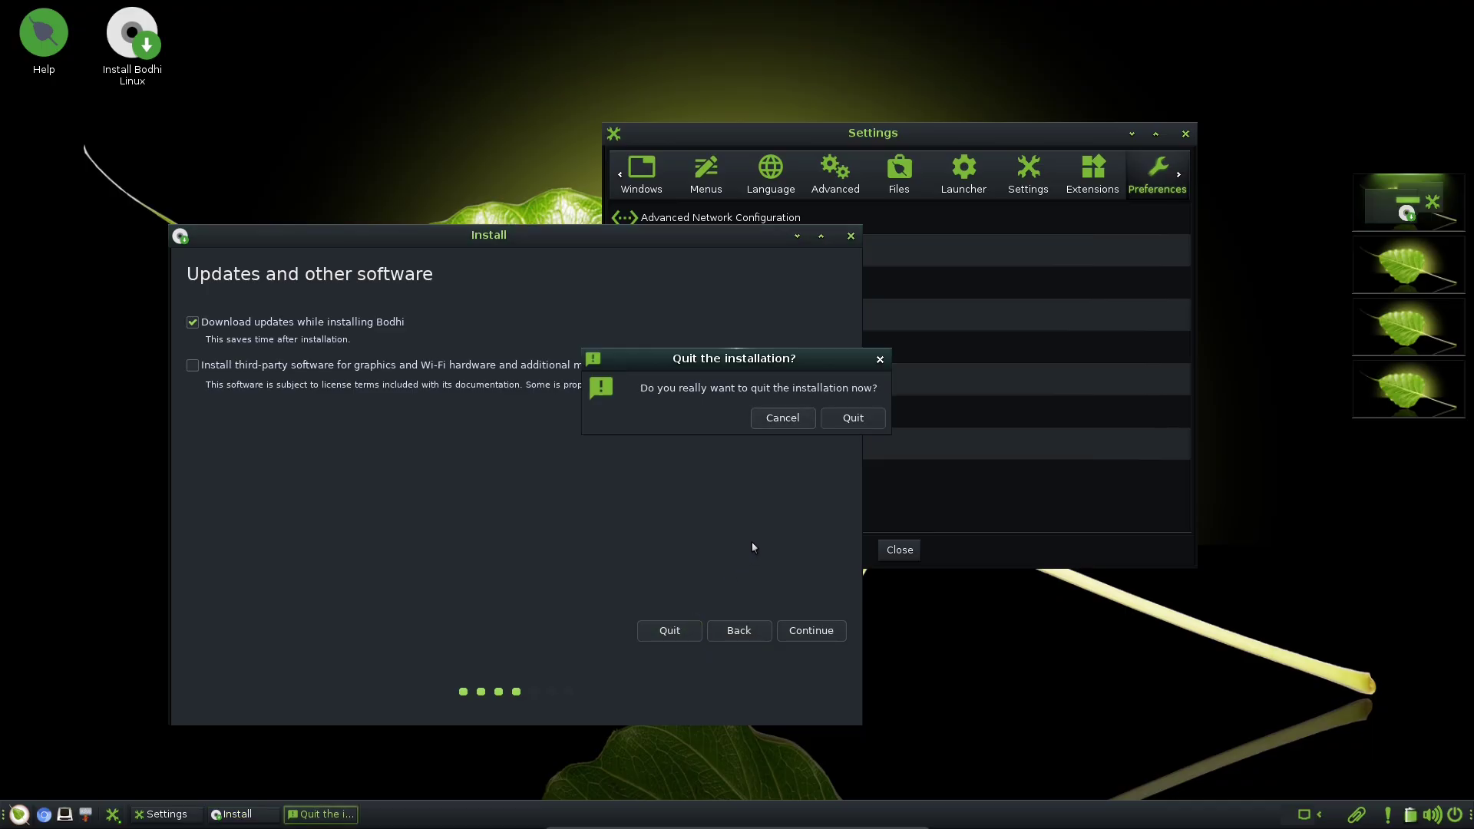
click(853, 418)
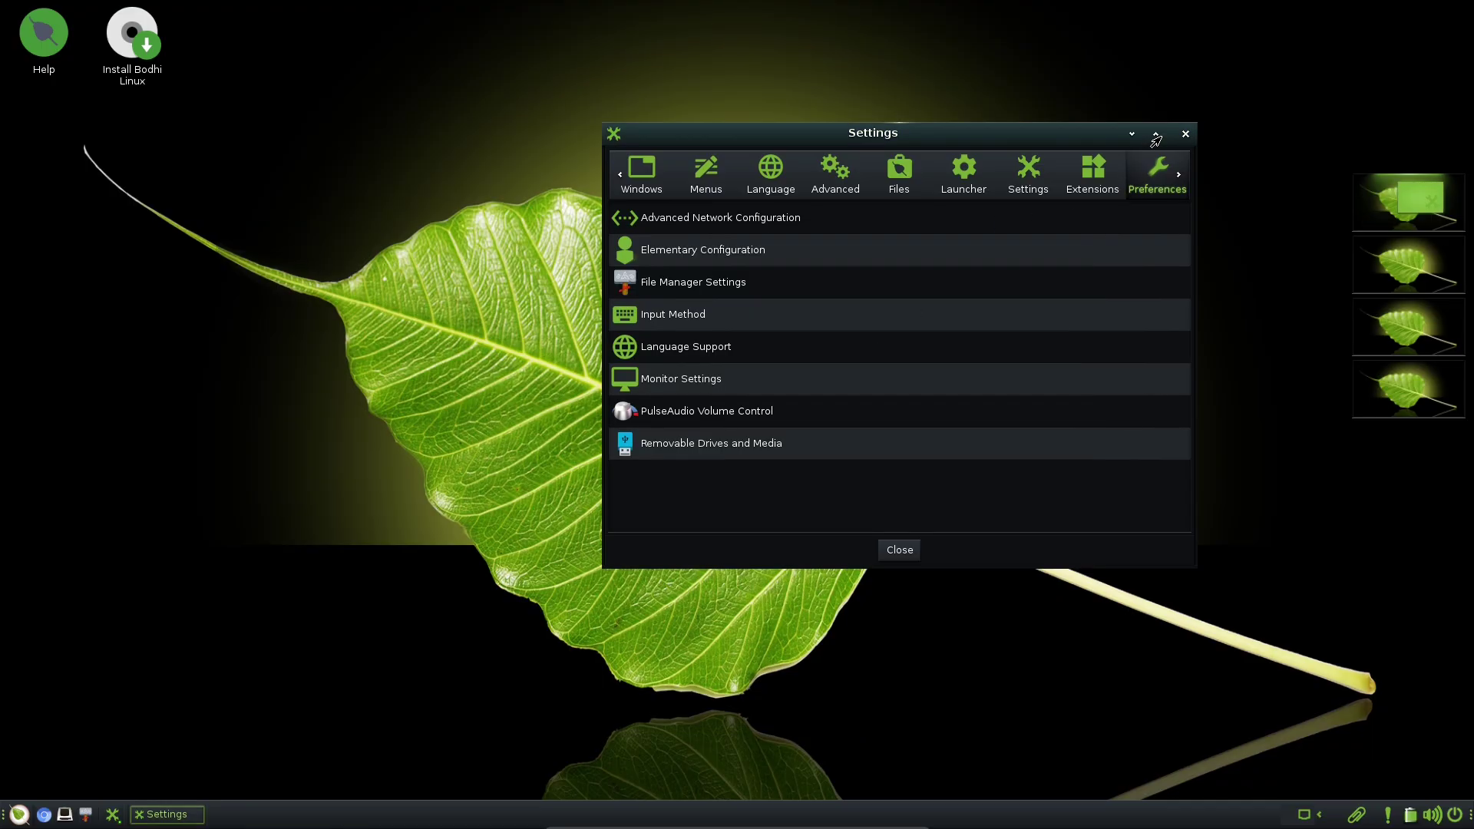
Step: Maximize Settings and browse Look, Apps, Screen, Input, Windows, Menus, Language and Advanced
click(1154, 135)
click(322, 56)
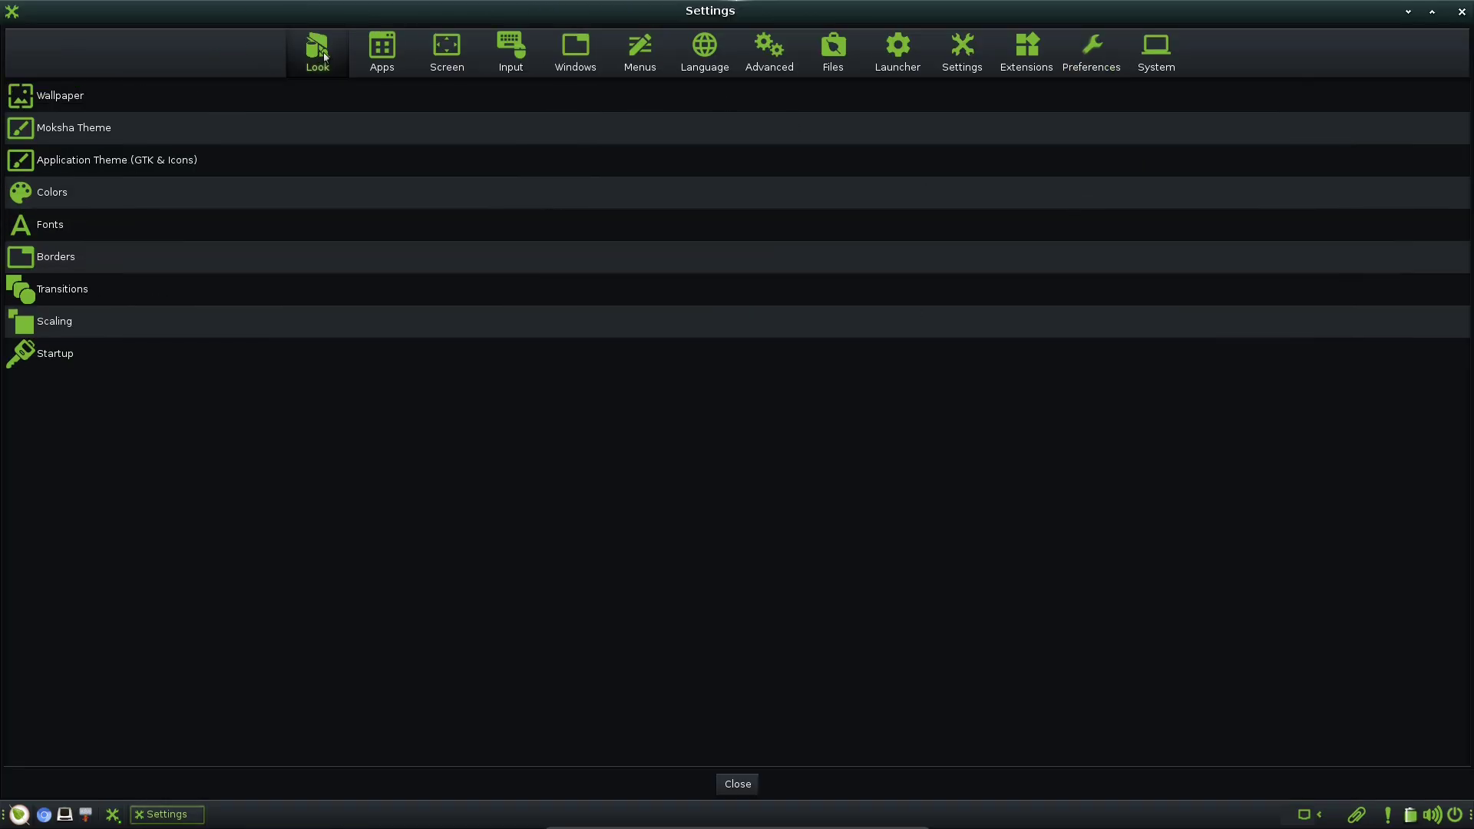
click(394, 51)
click(450, 48)
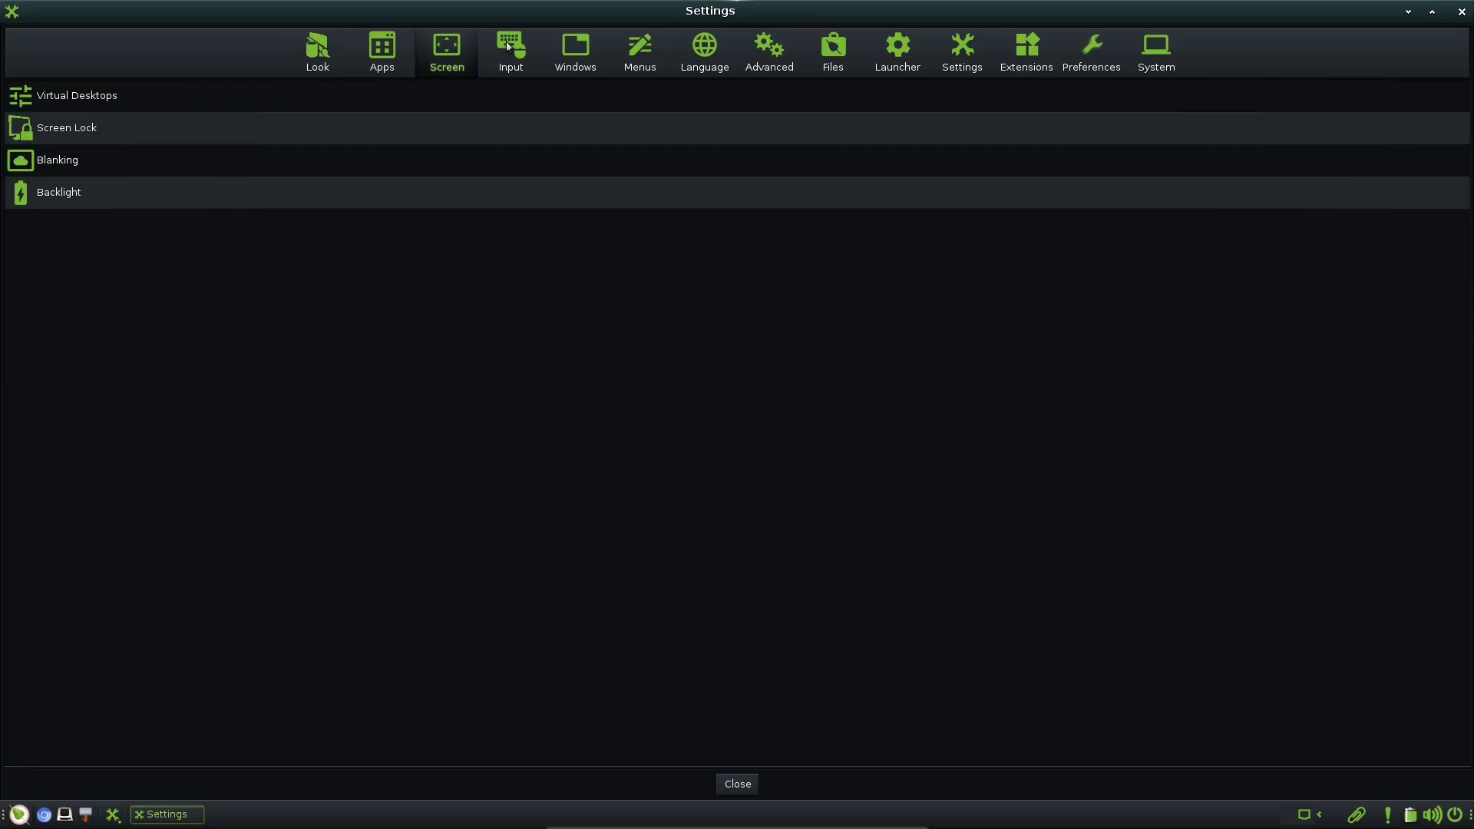
click(510, 47)
click(575, 46)
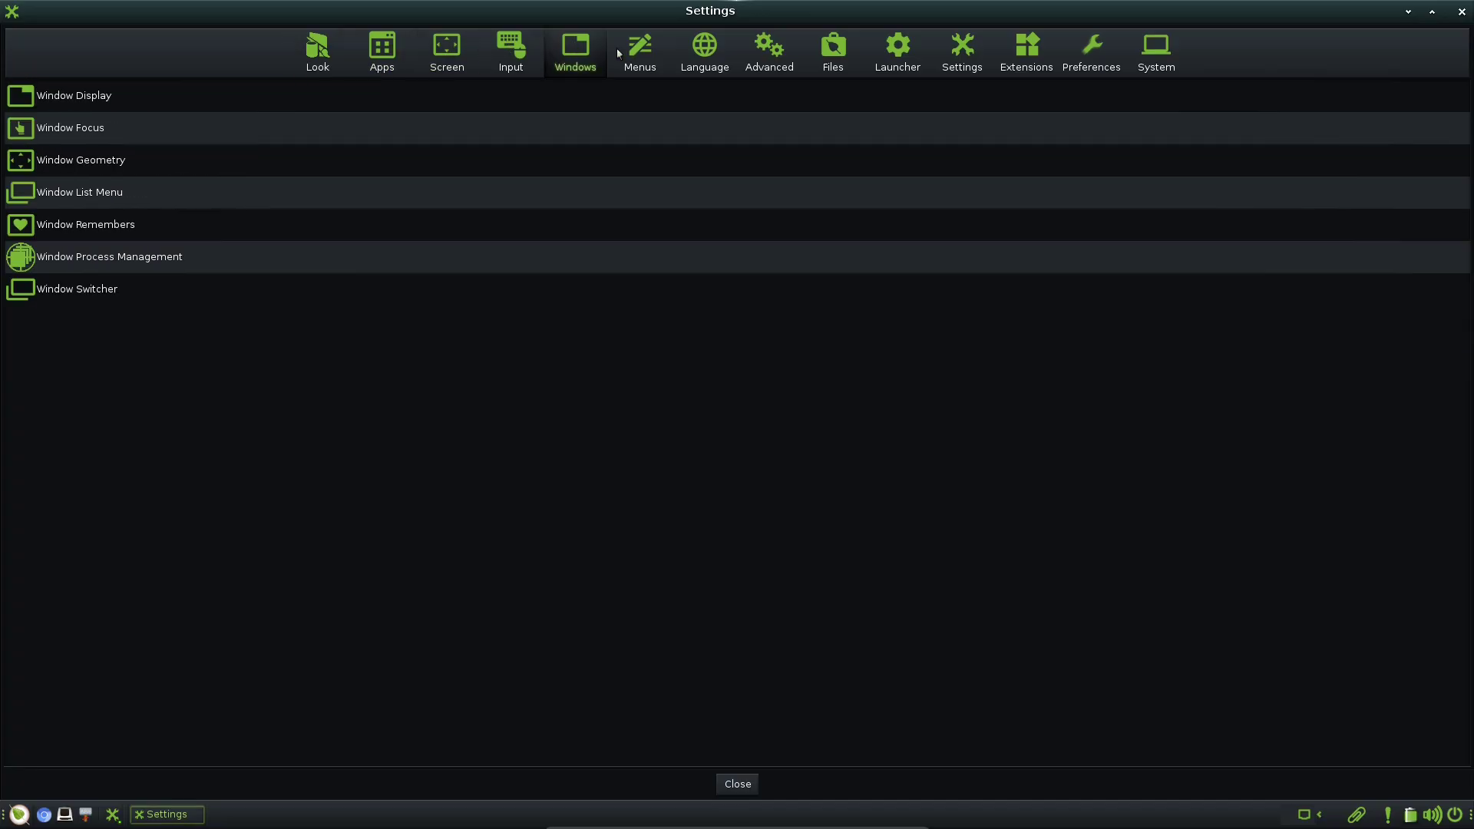
click(628, 53)
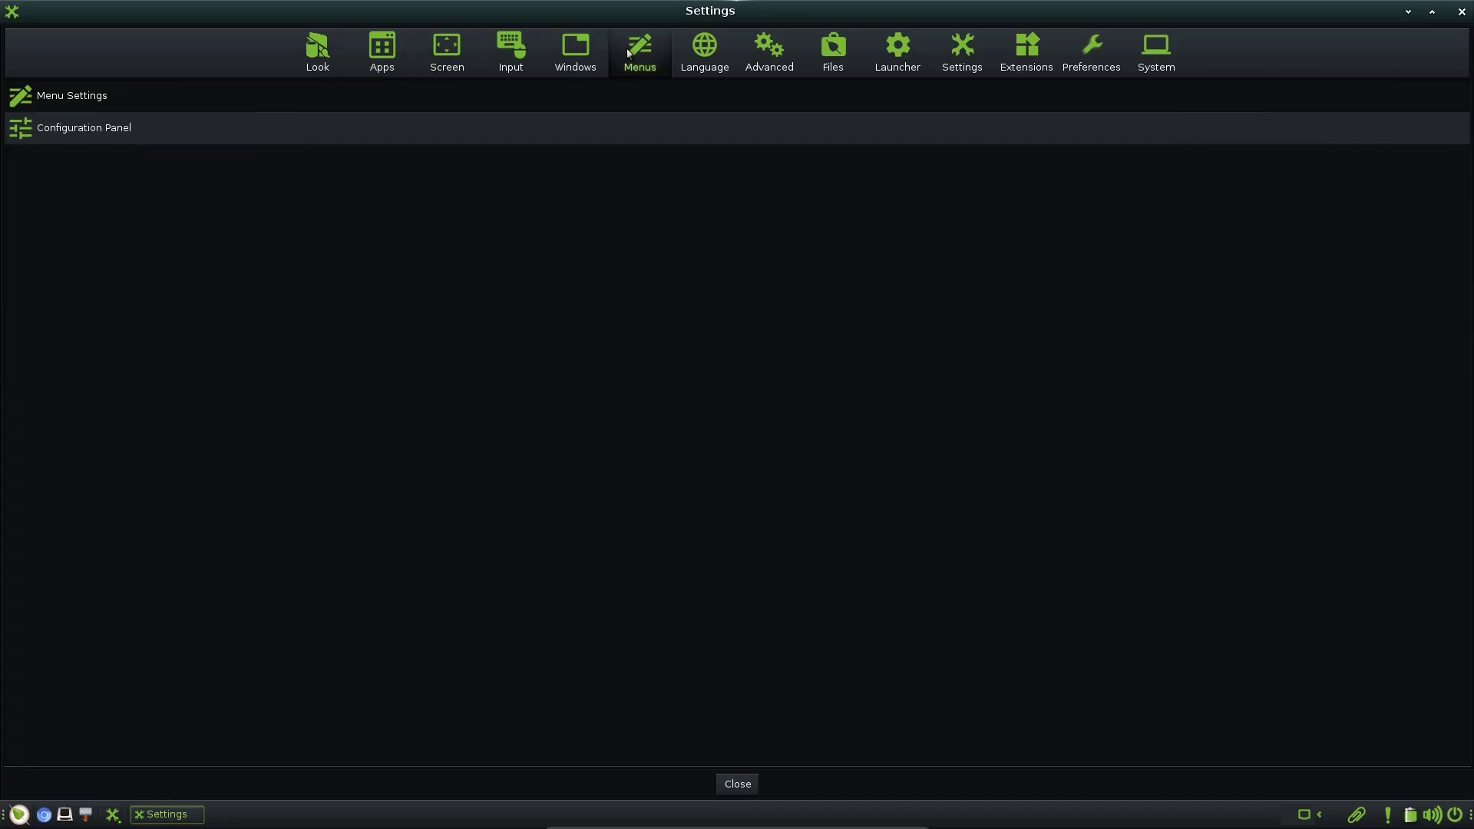
click(693, 56)
click(771, 66)
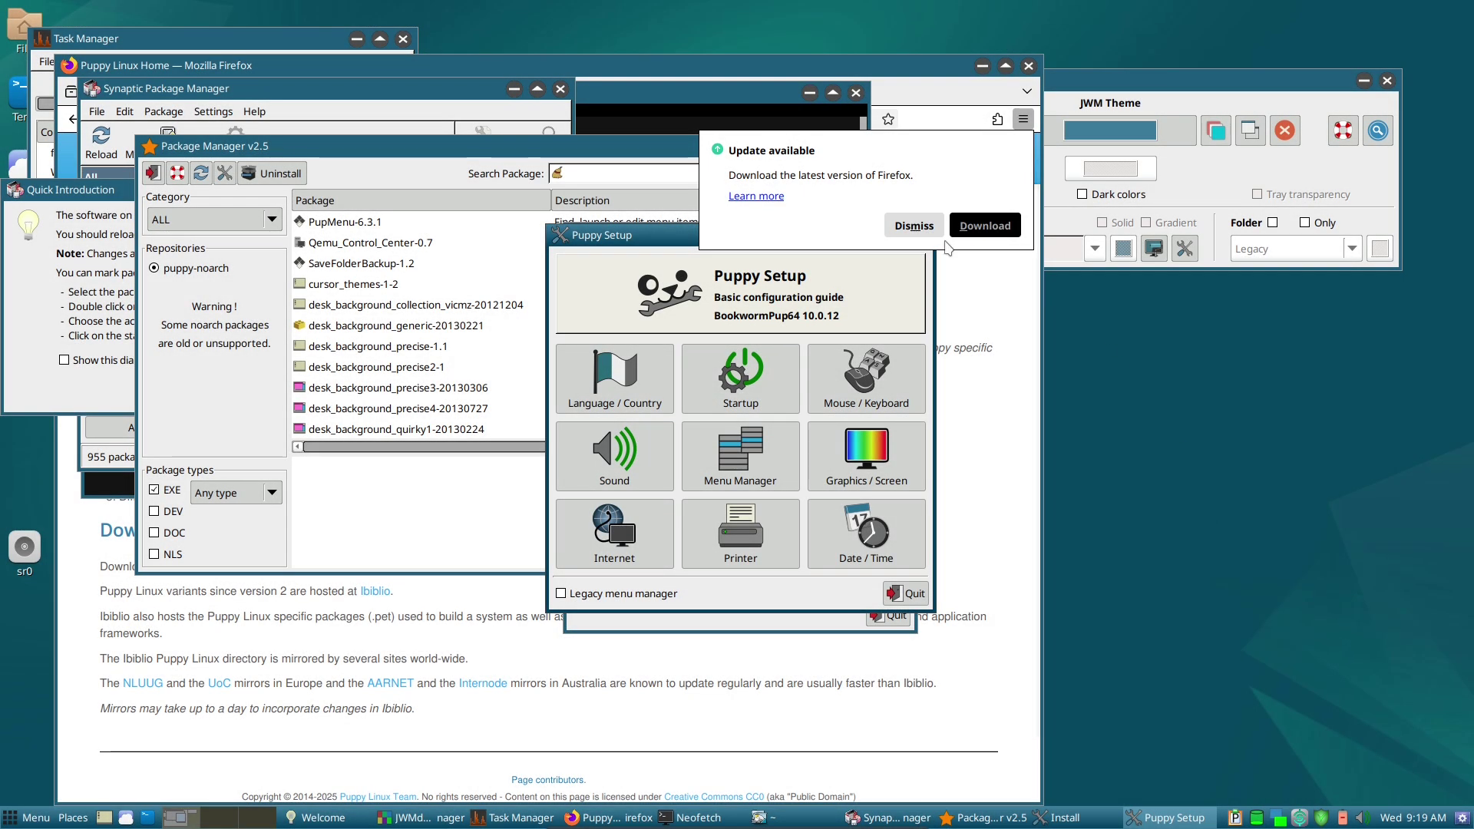
Step: Maximize the Neofetch terminal reporting BookwormPup64 10.0.12, dismiss Firefox's update notice, then close it
click(614, 106)
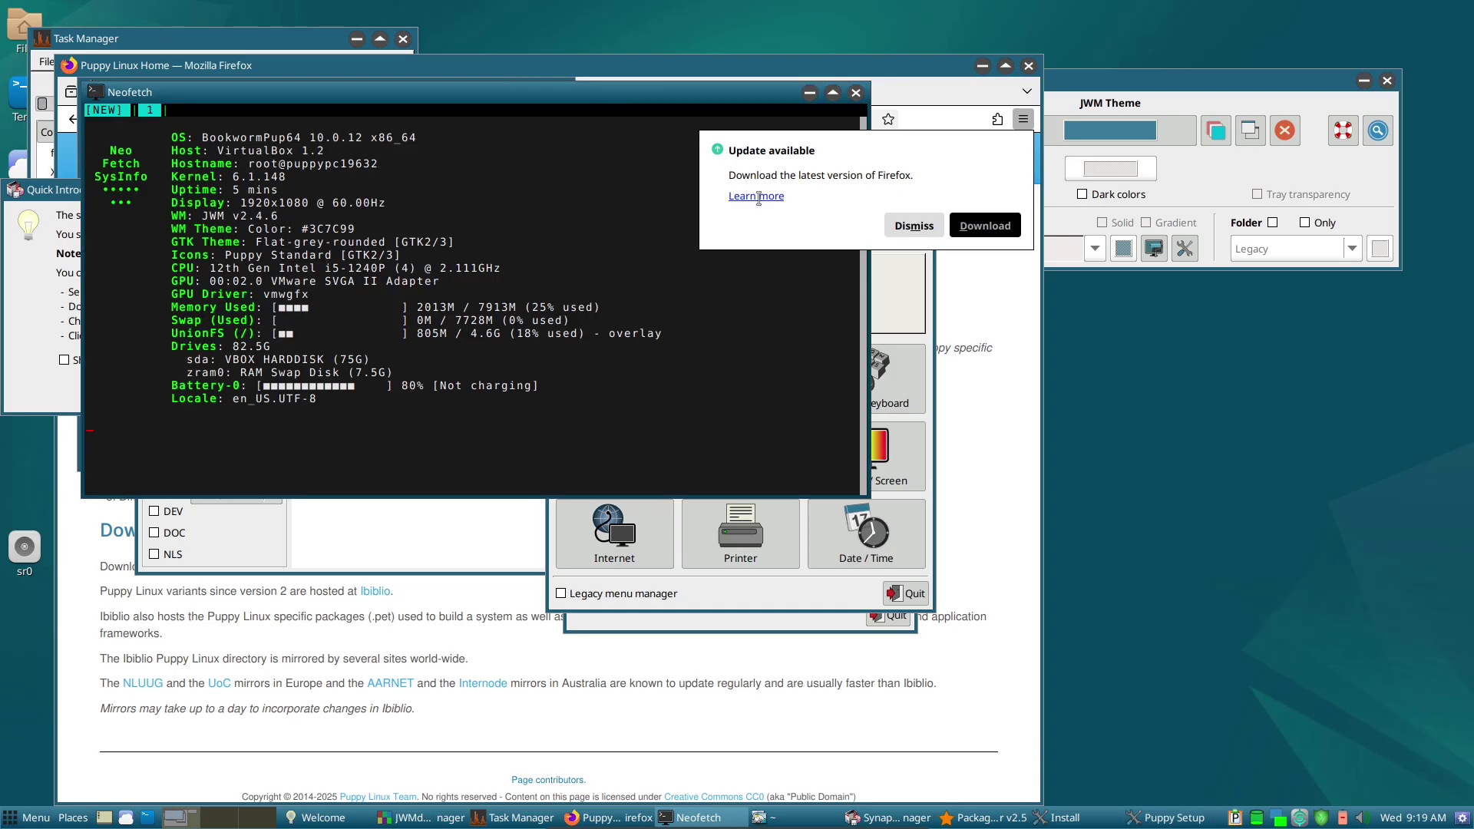
click(914, 225)
key(alt+F10)
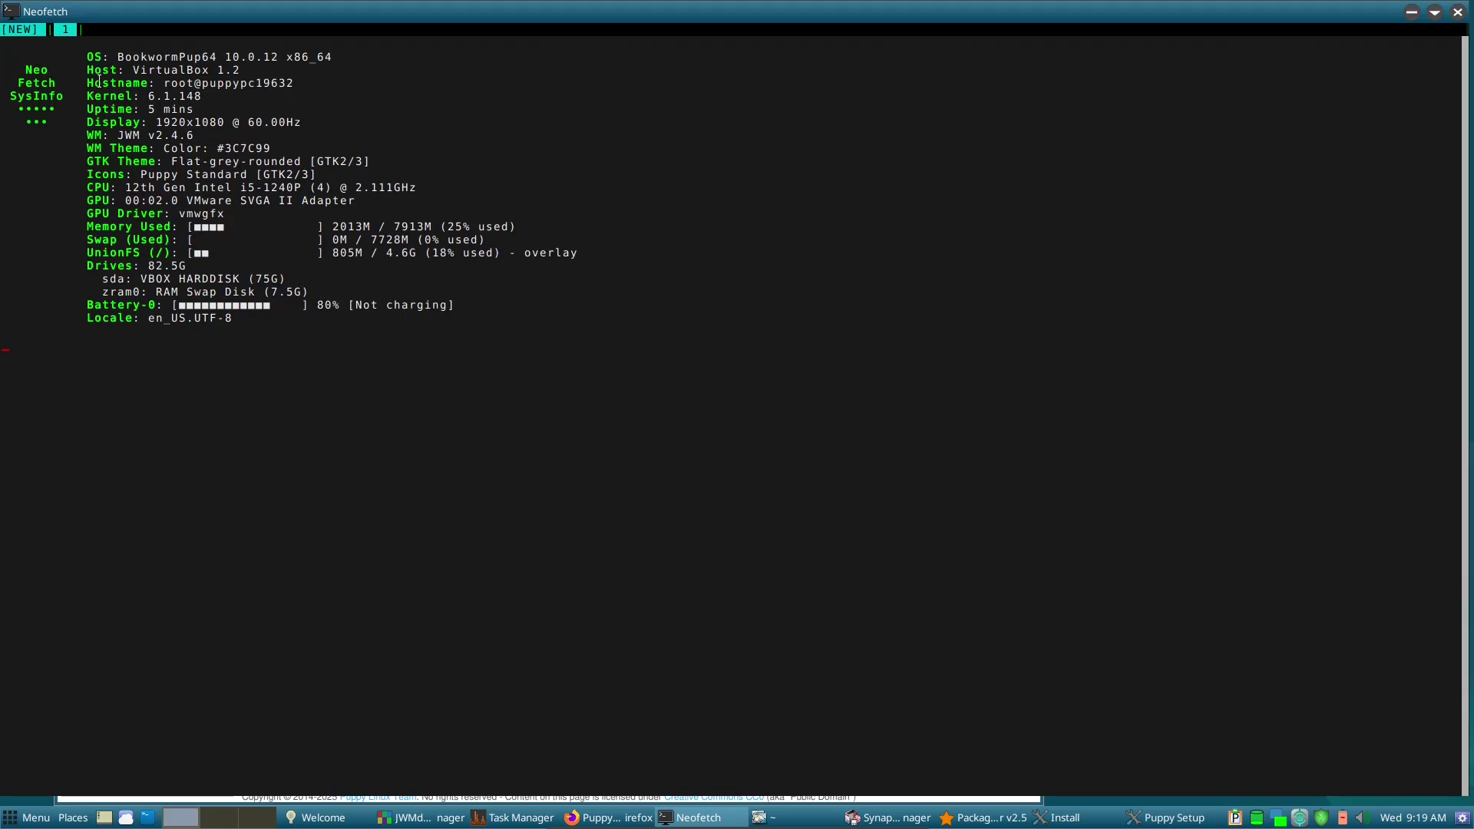
drag(100, 57, 554, 330)
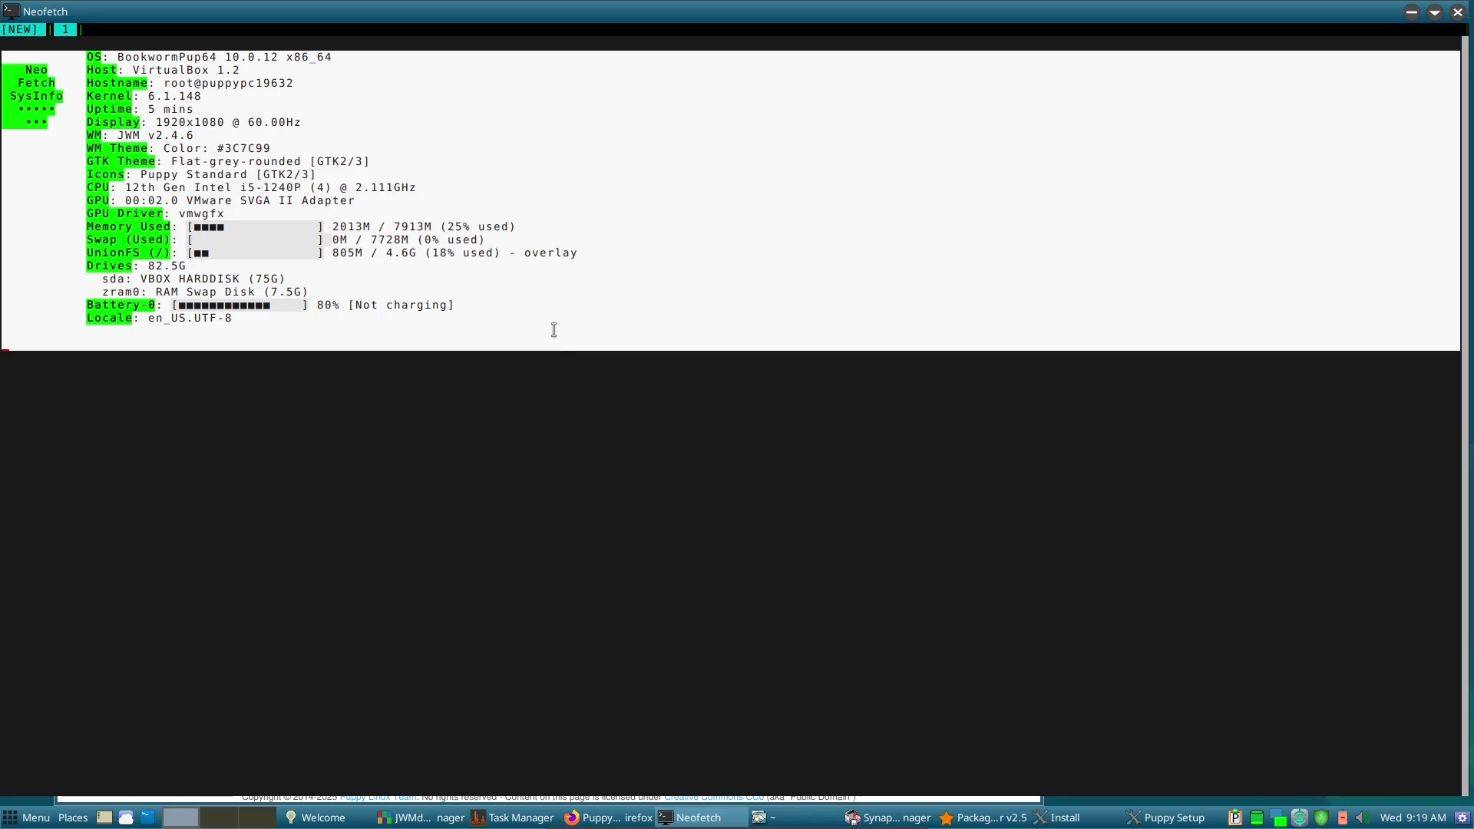
click(316, 371)
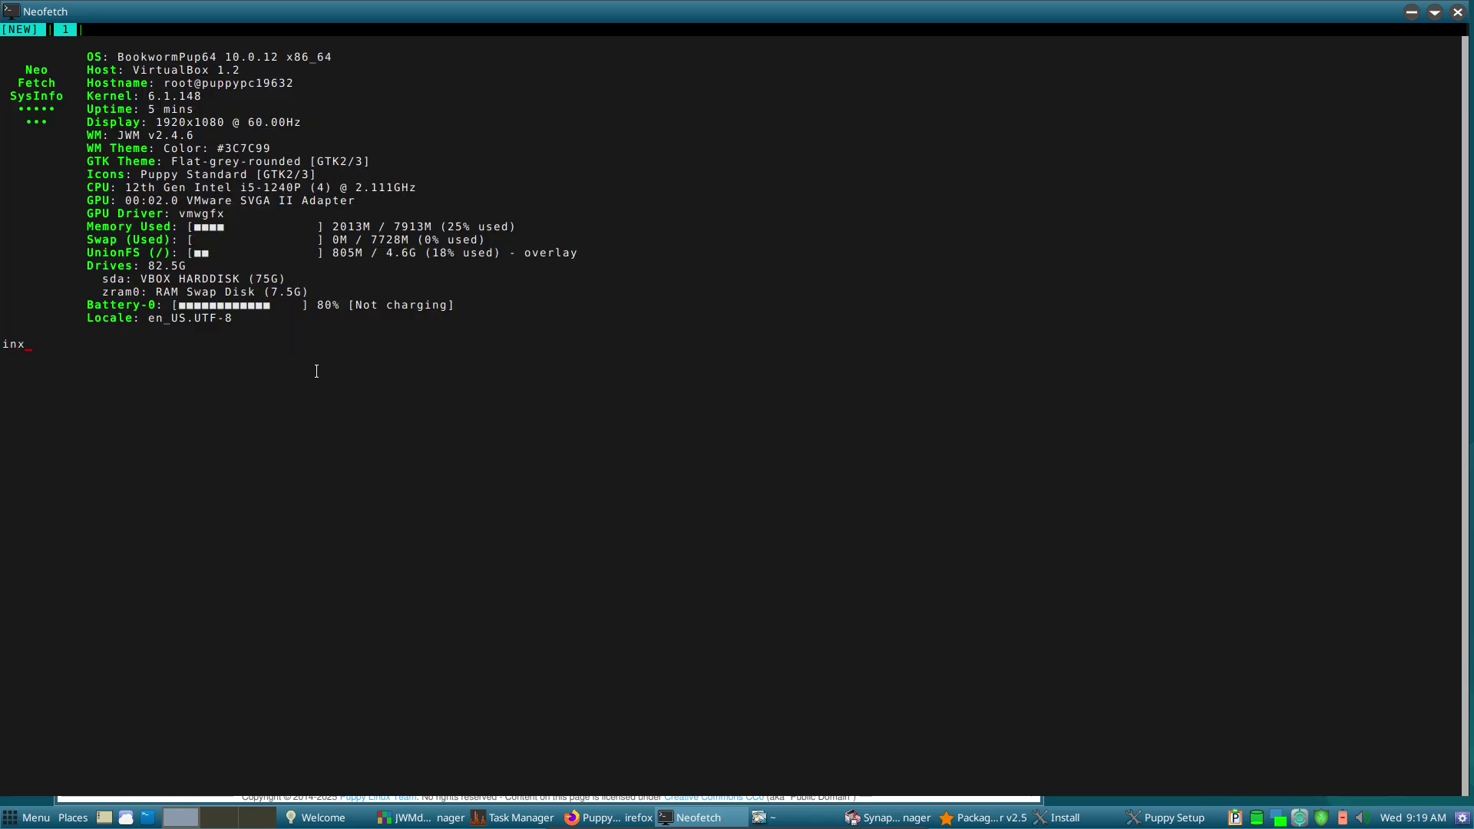
key(alt+F4)
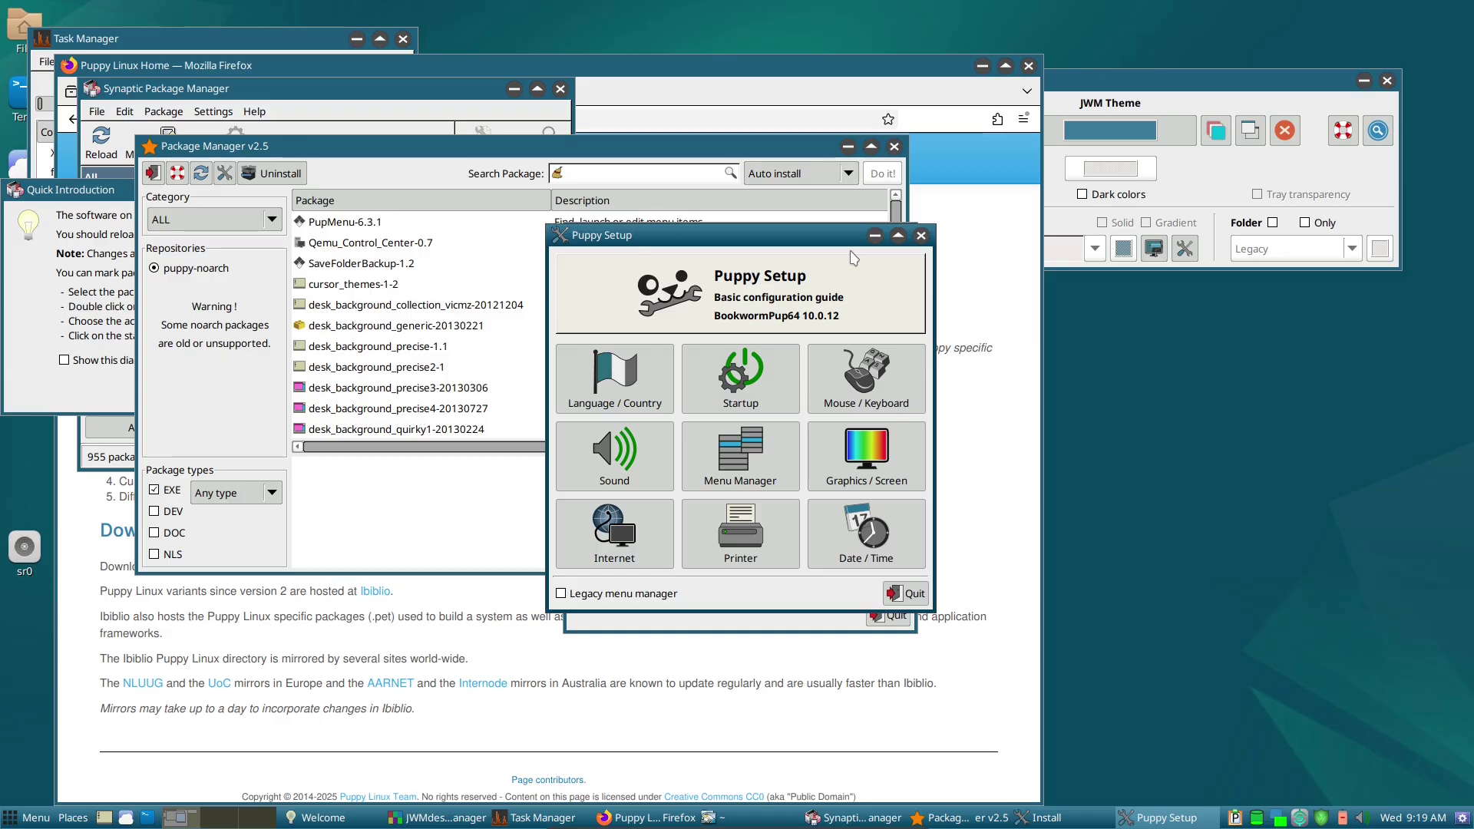
Step: Rearrange the windows, maximize Package Manager v2.5, check its category list, then close it
drag(796, 235, 1300, 319)
drag(800, 234, 958, 278)
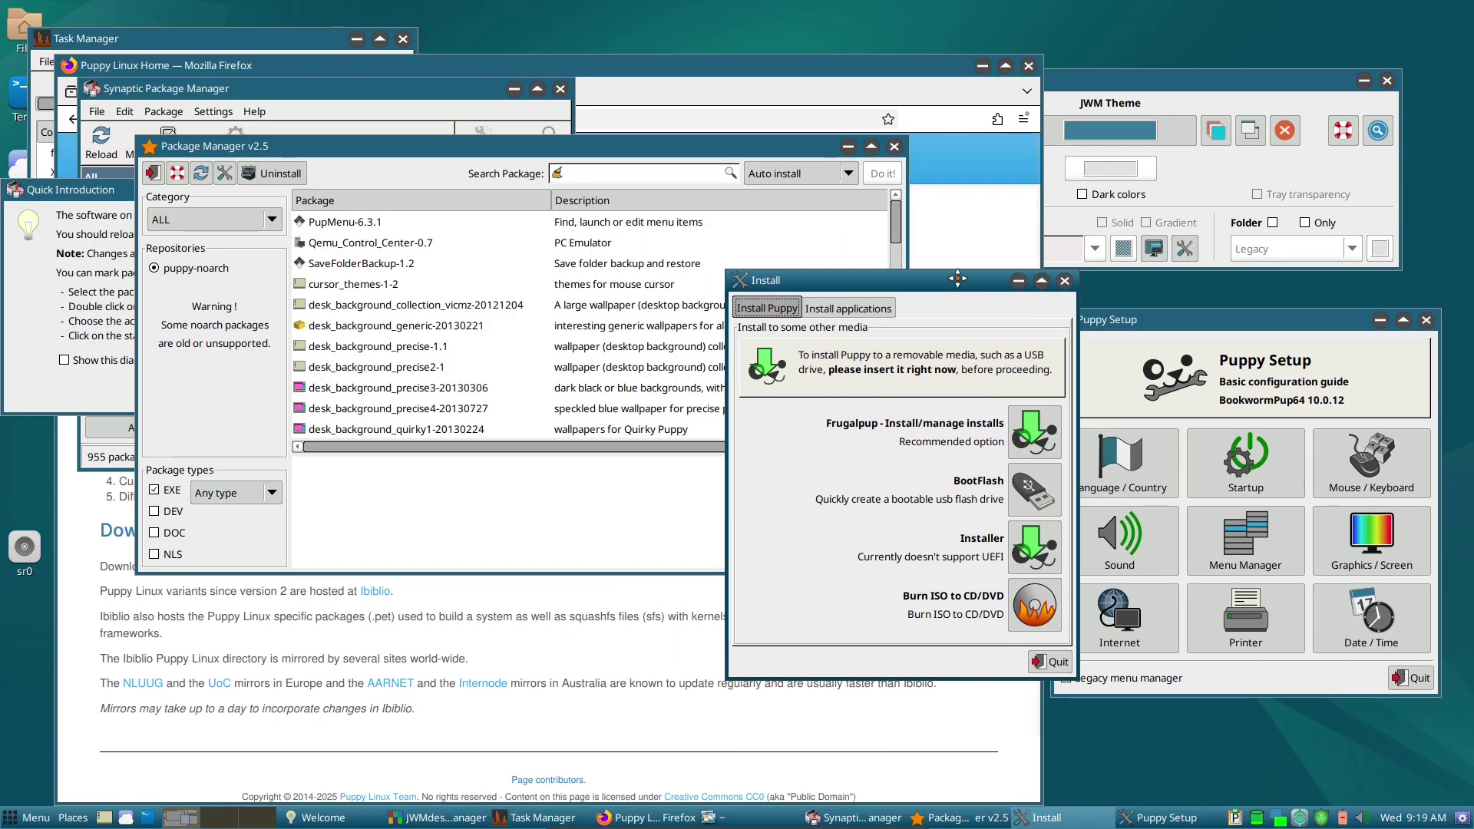
click(870, 152)
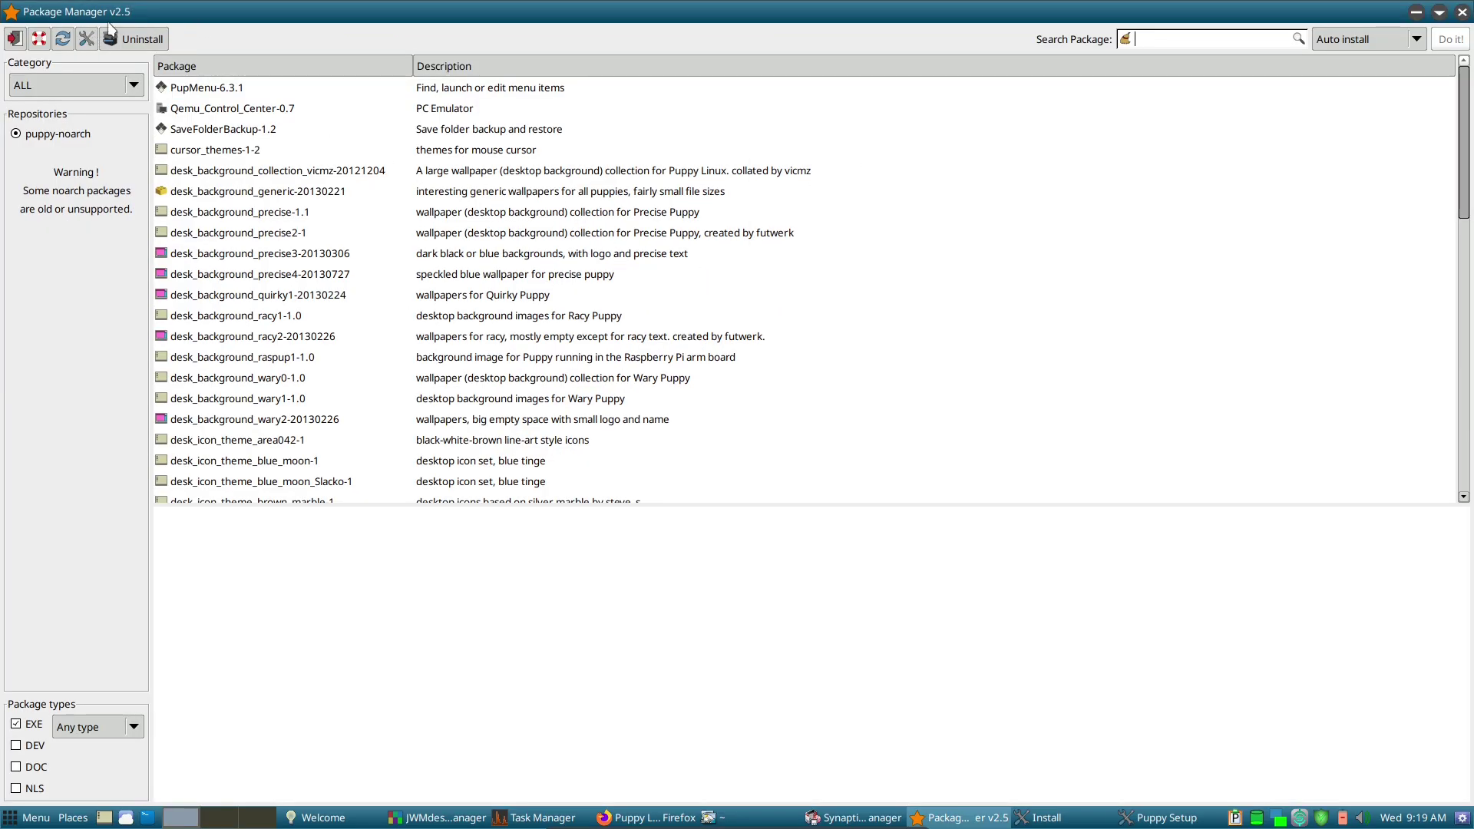
mouse_move(1466, 154)
mouse_down()
mouse_move(1457, 439)
mouse_move(1465, 150)
mouse_up()
click(134, 85)
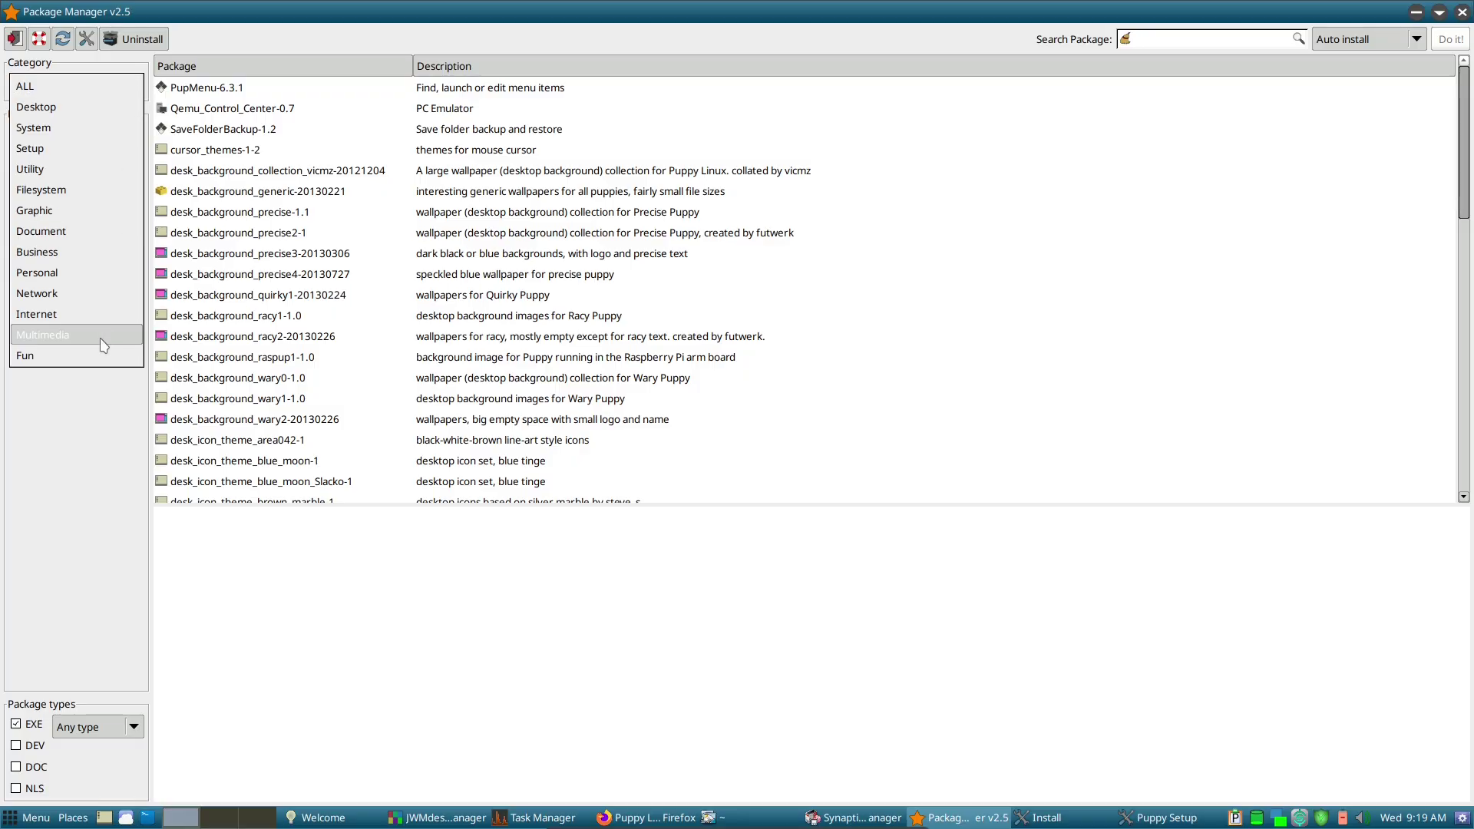
click(191, 46)
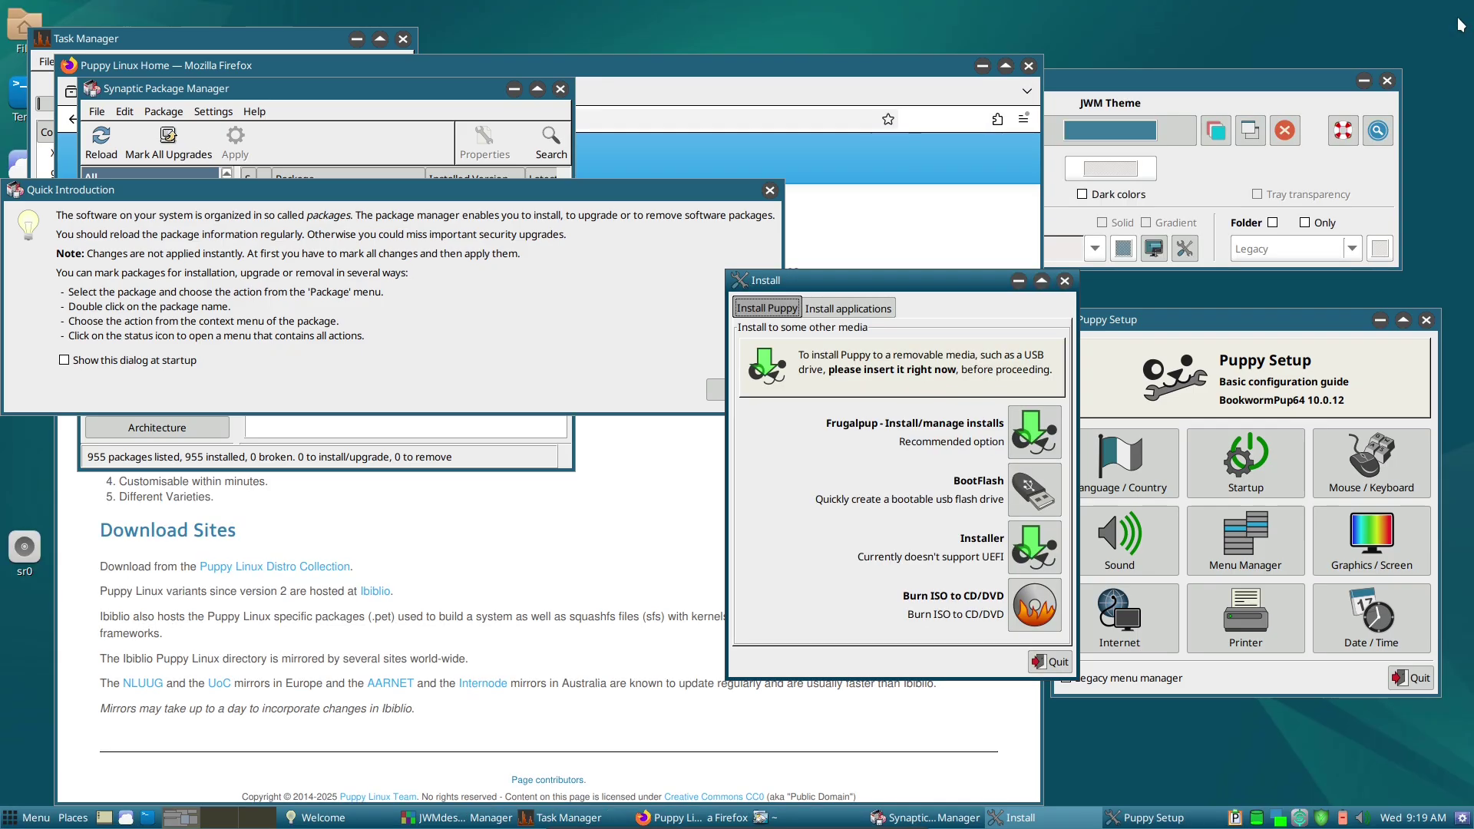
click(1462, 13)
Step: Close the Quick Introduction, maximize Synaptic, view its About box, and enlarge the package list
click(625, 252)
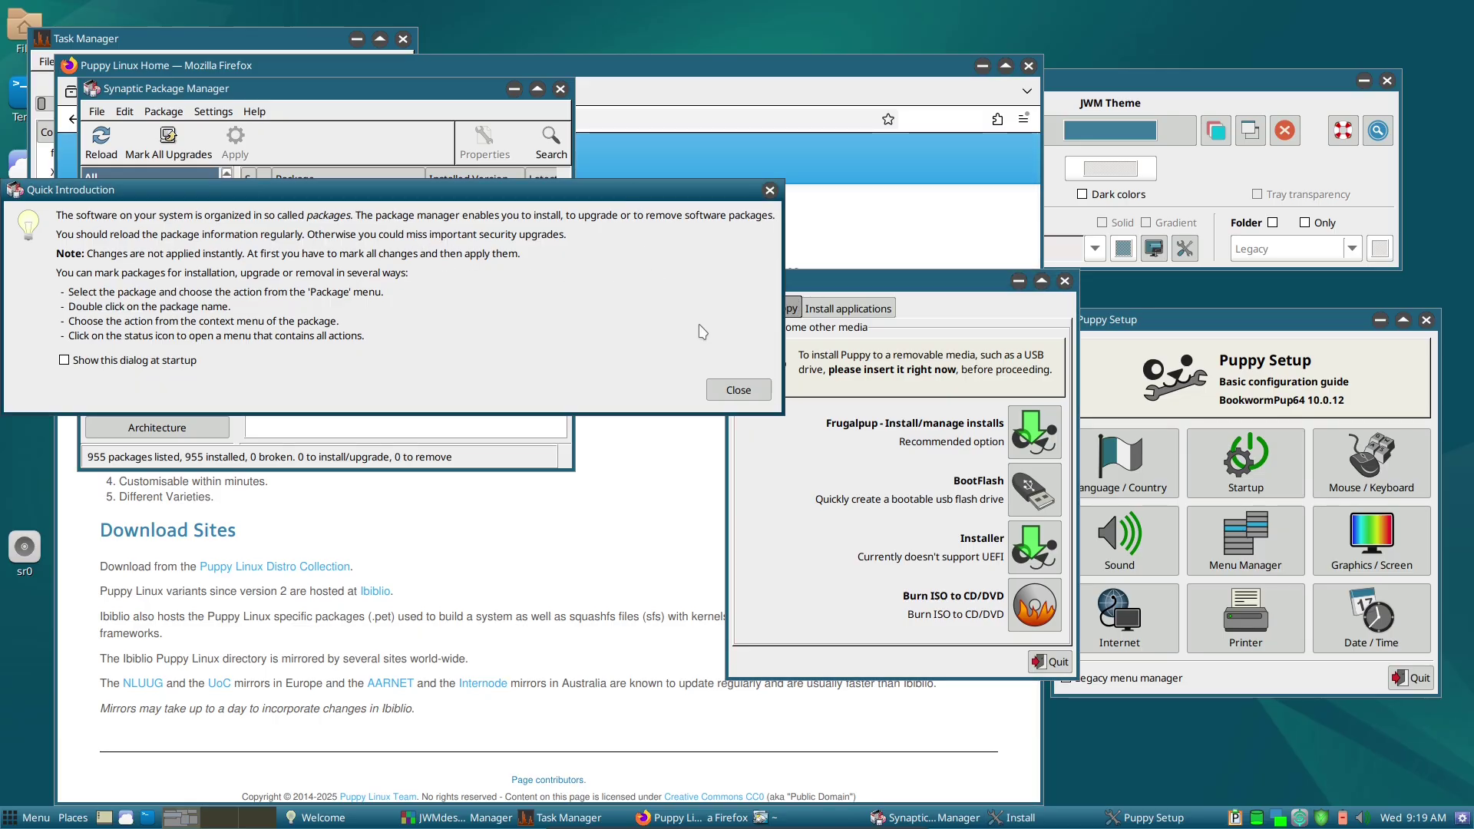
click(731, 389)
click(537, 89)
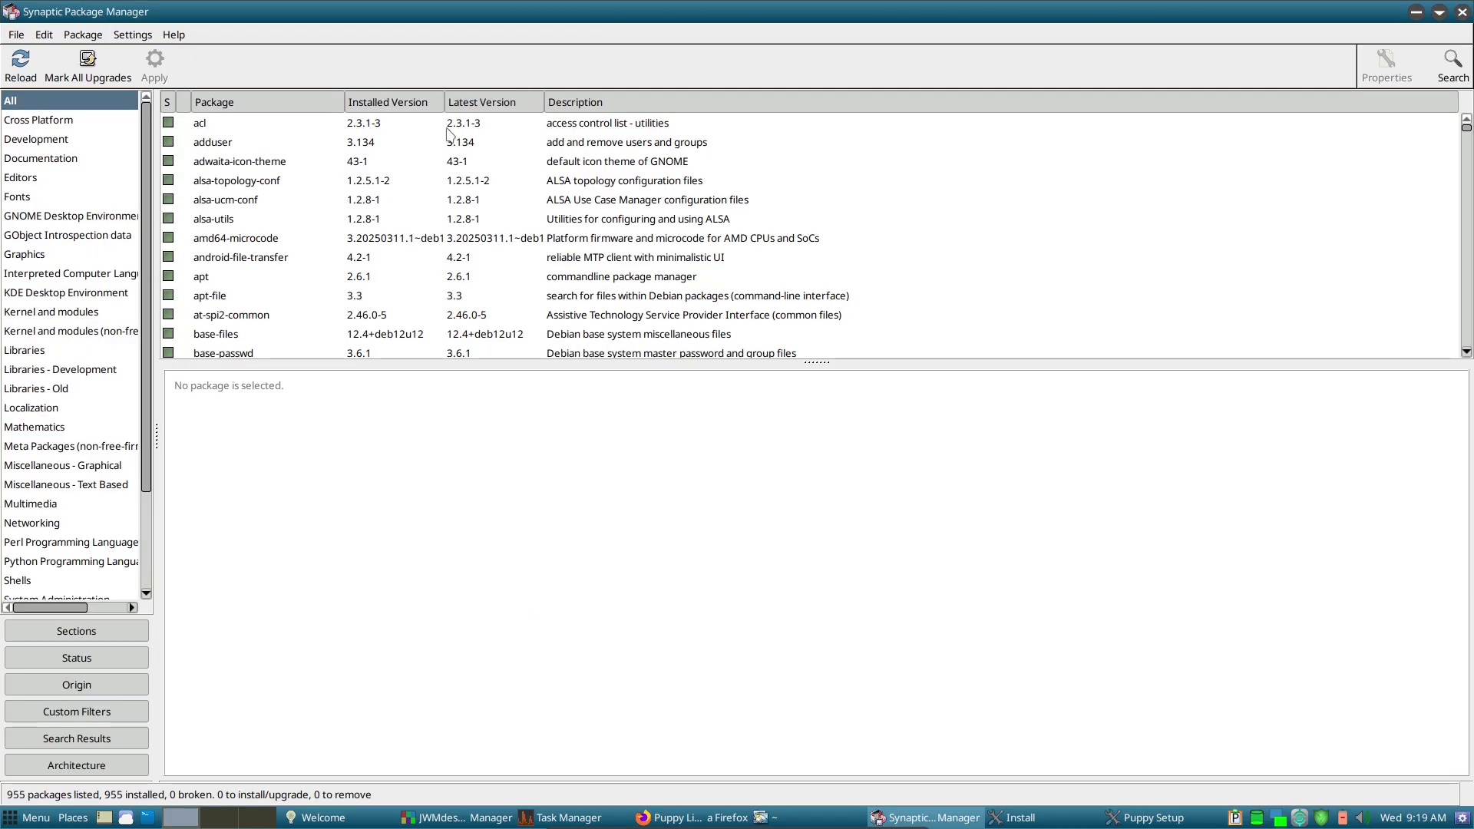
click(172, 35)
click(184, 115)
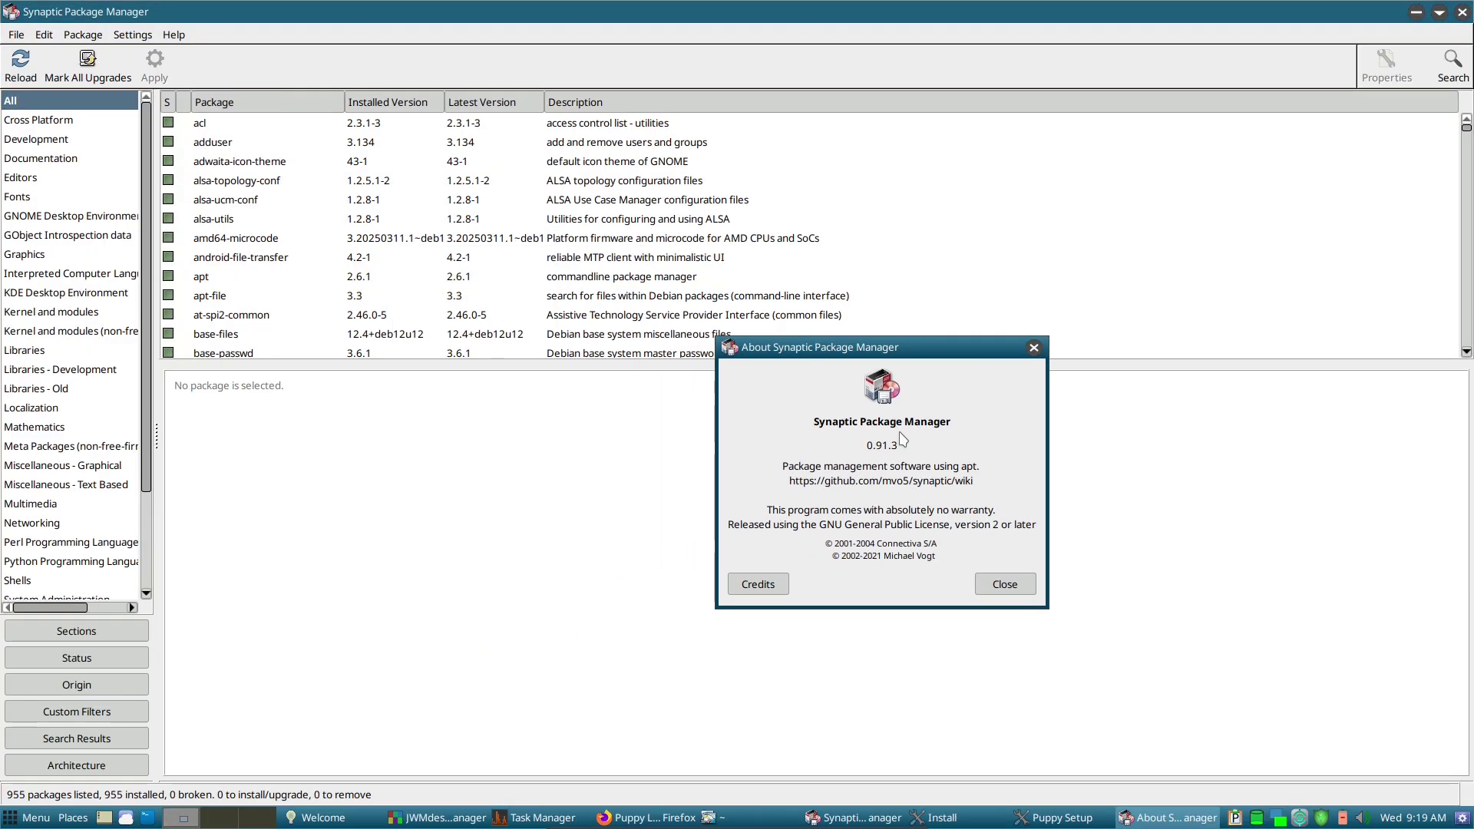
click(1002, 585)
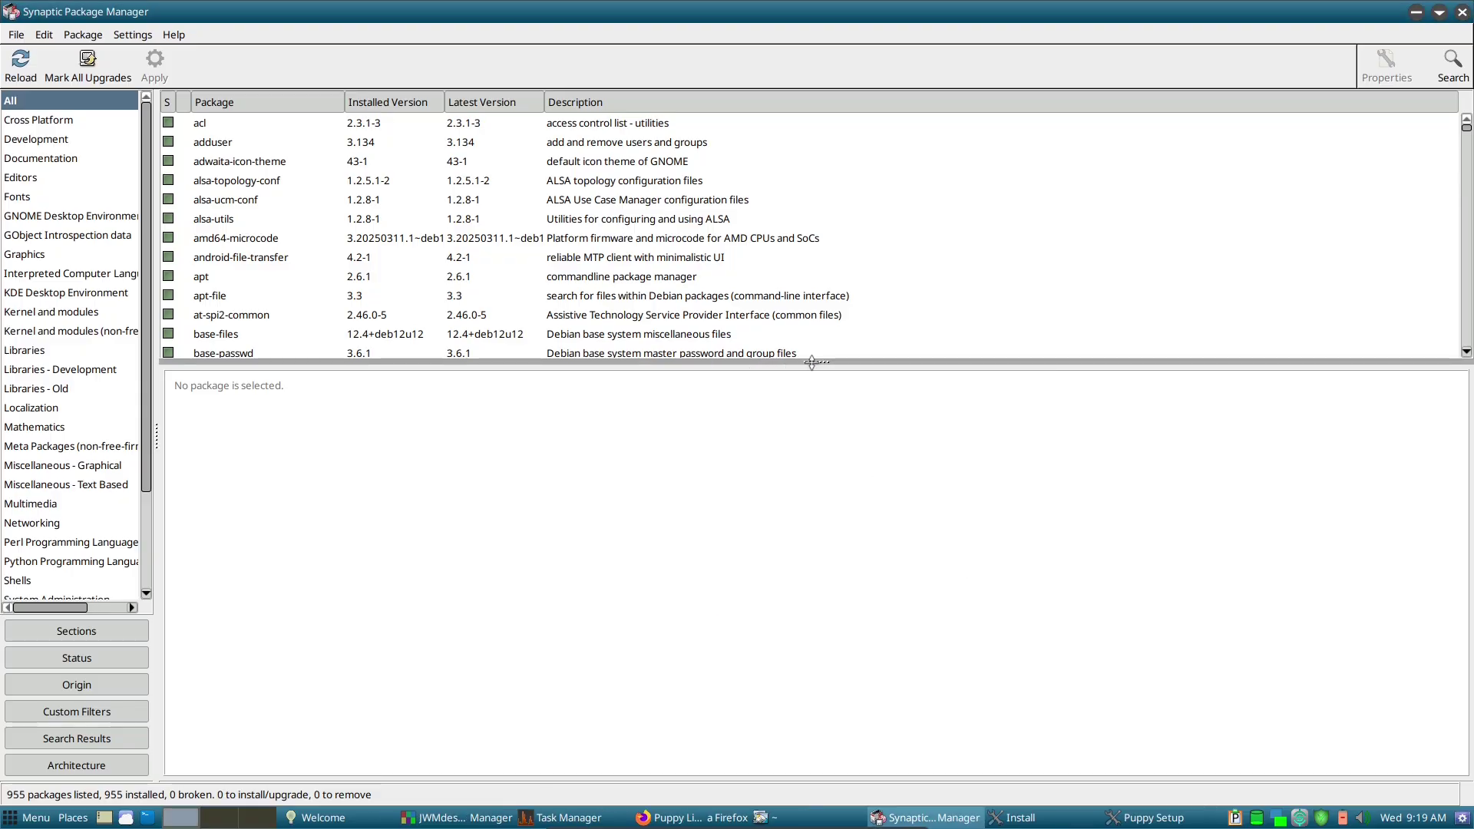
drag(812, 361, 816, 644)
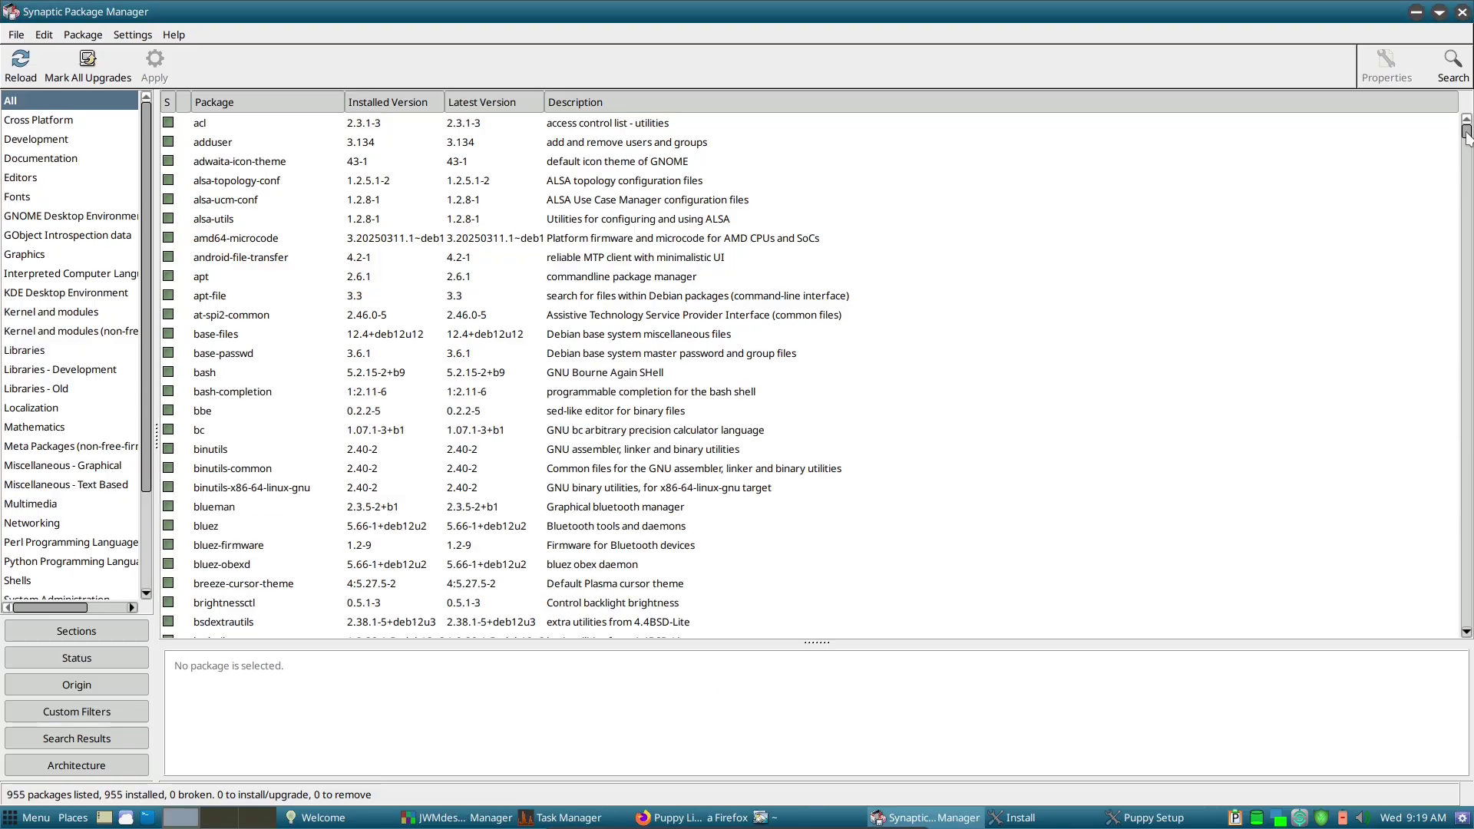
mouse_move(1466, 135)
mouse_down()
mouse_move(1469, 638)
mouse_move(1467, 127)
mouse_up()
Step: Close Synaptic and the JWMdesk Theme Manager, then maximize, check help, and close the home folder
click(1458, 15)
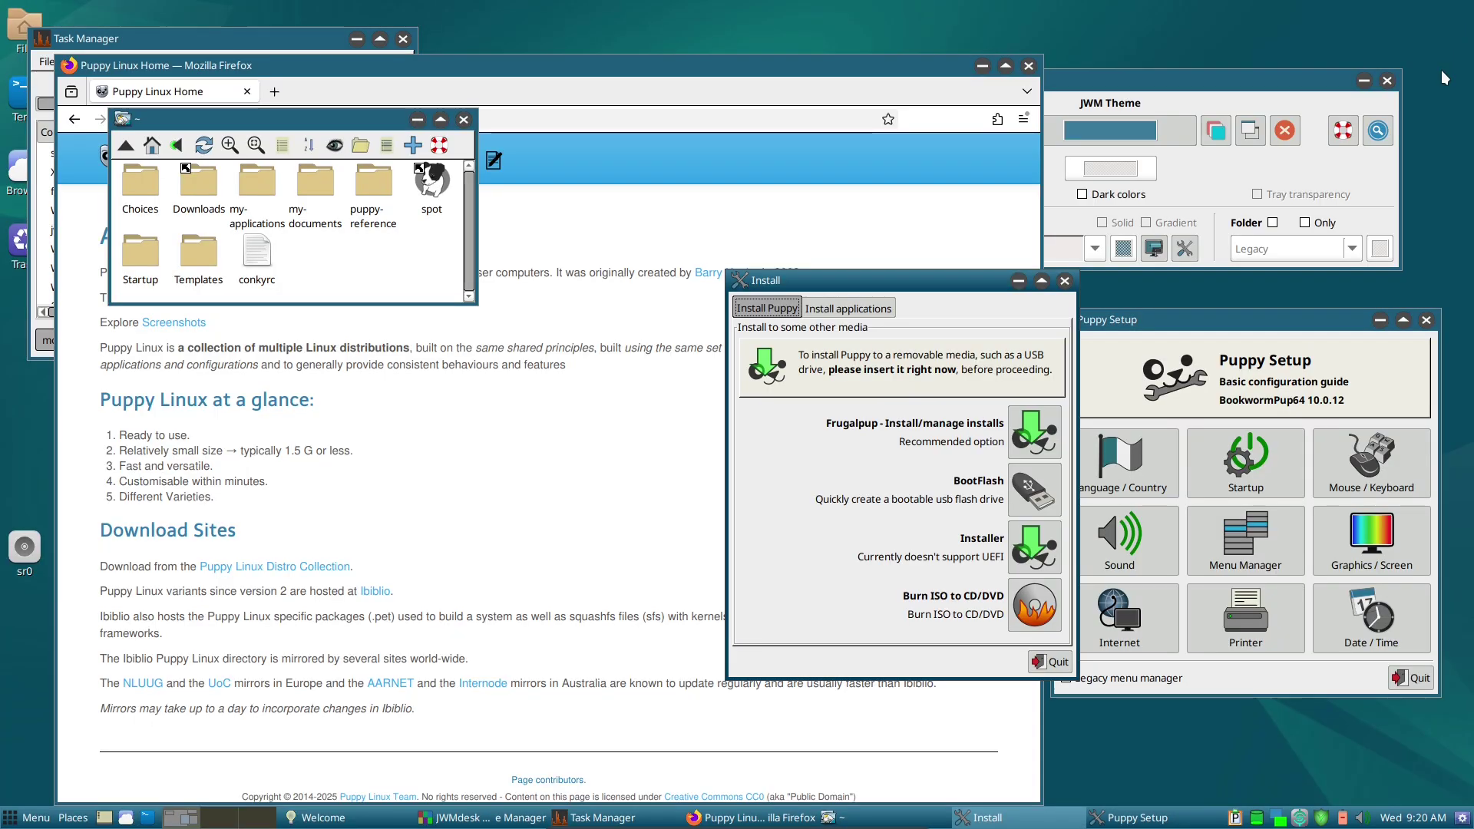
drag(1151, 80, 618, 455)
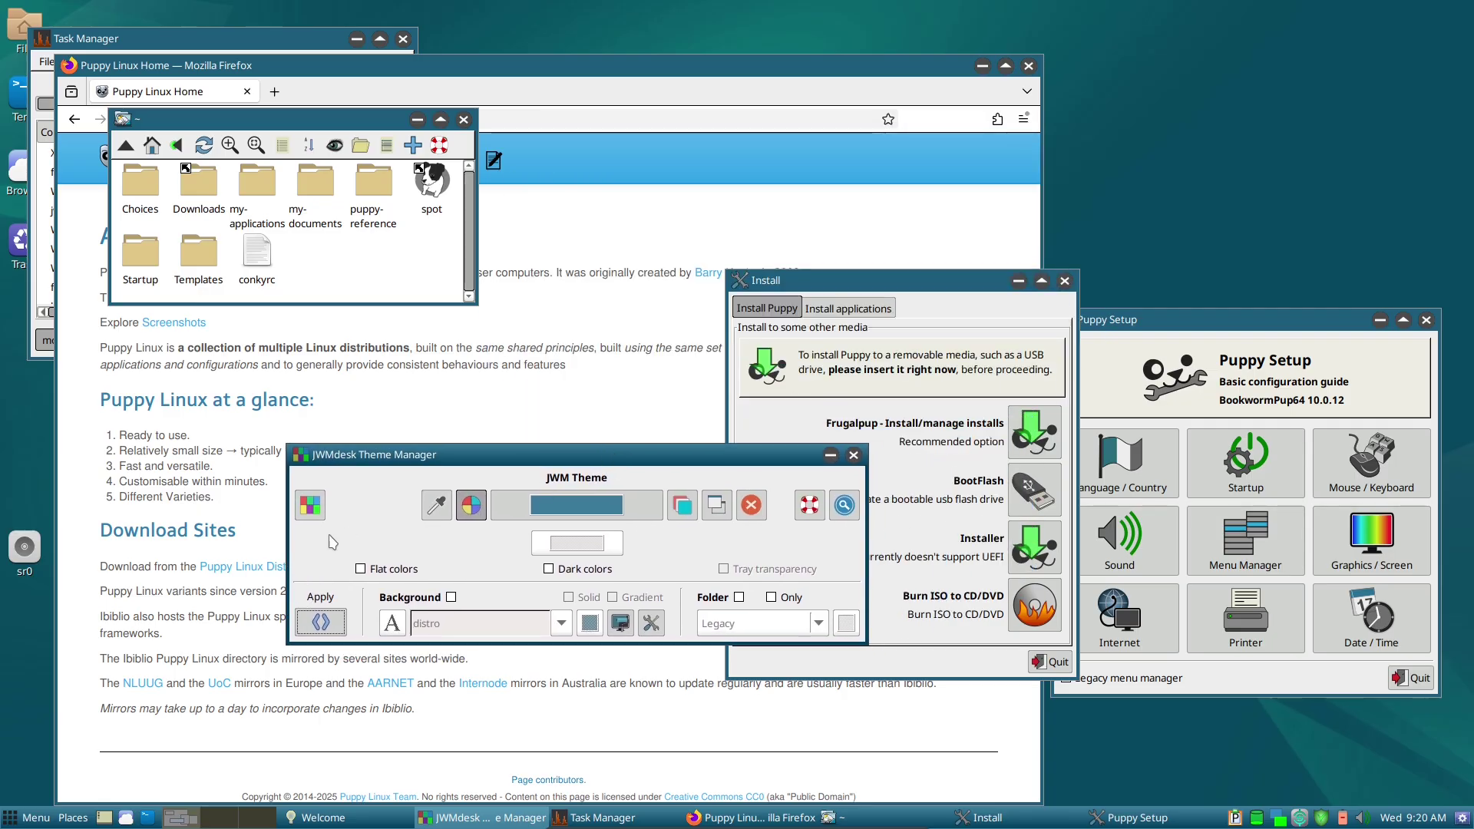
click(854, 455)
drag(357, 119, 522, 447)
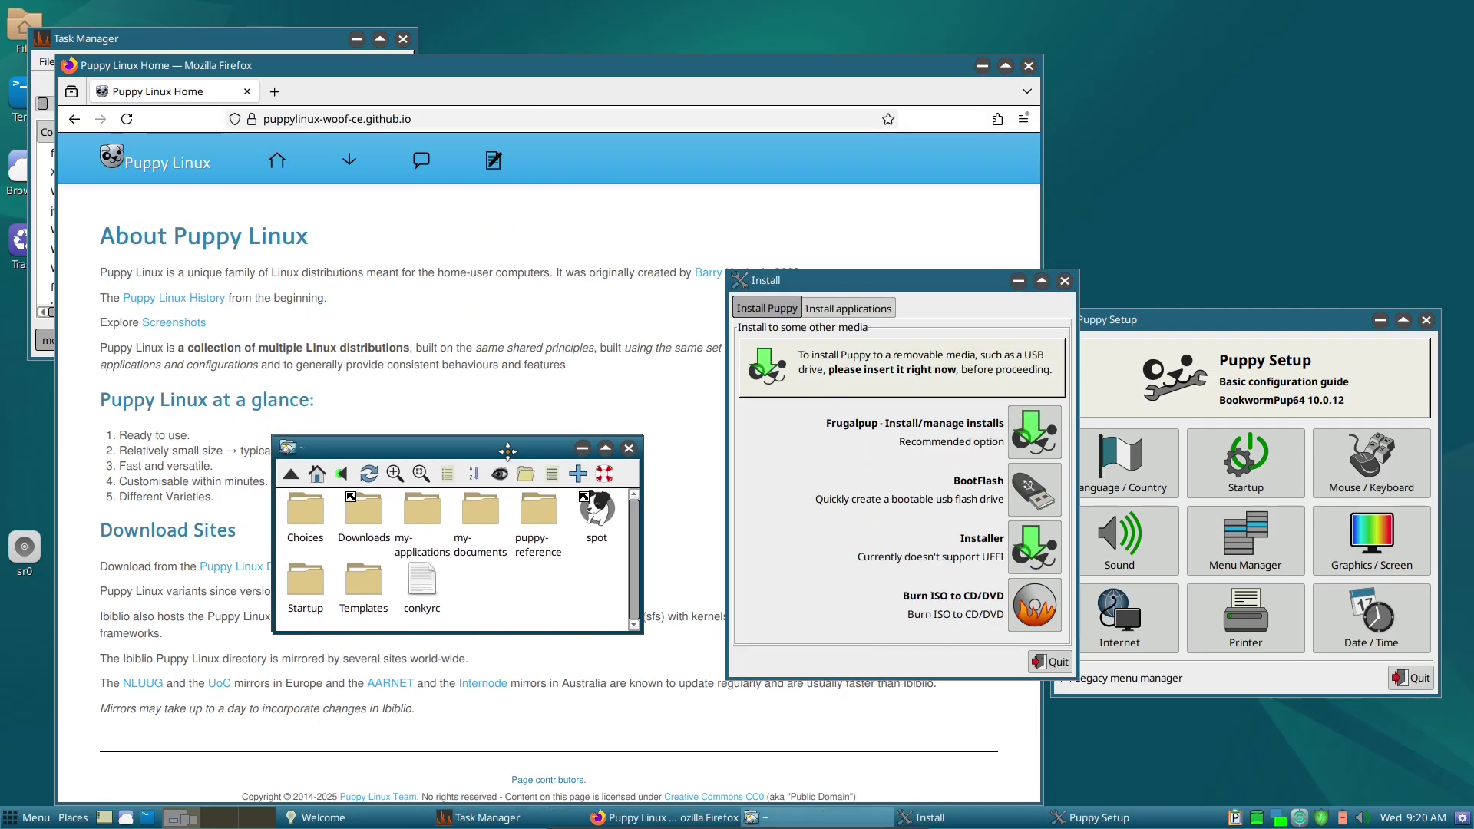
click(604, 449)
click(327, 37)
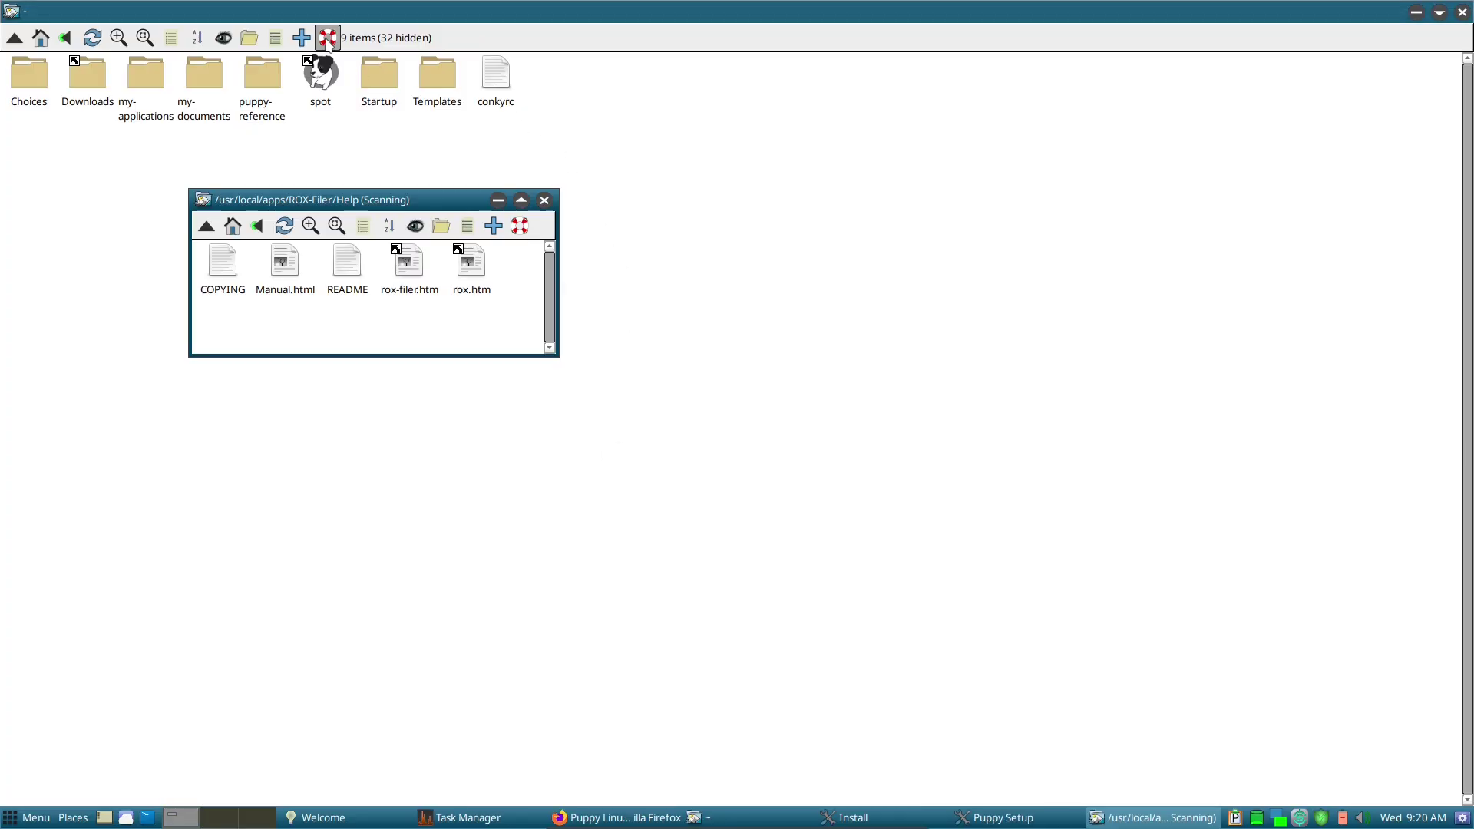
click(552, 198)
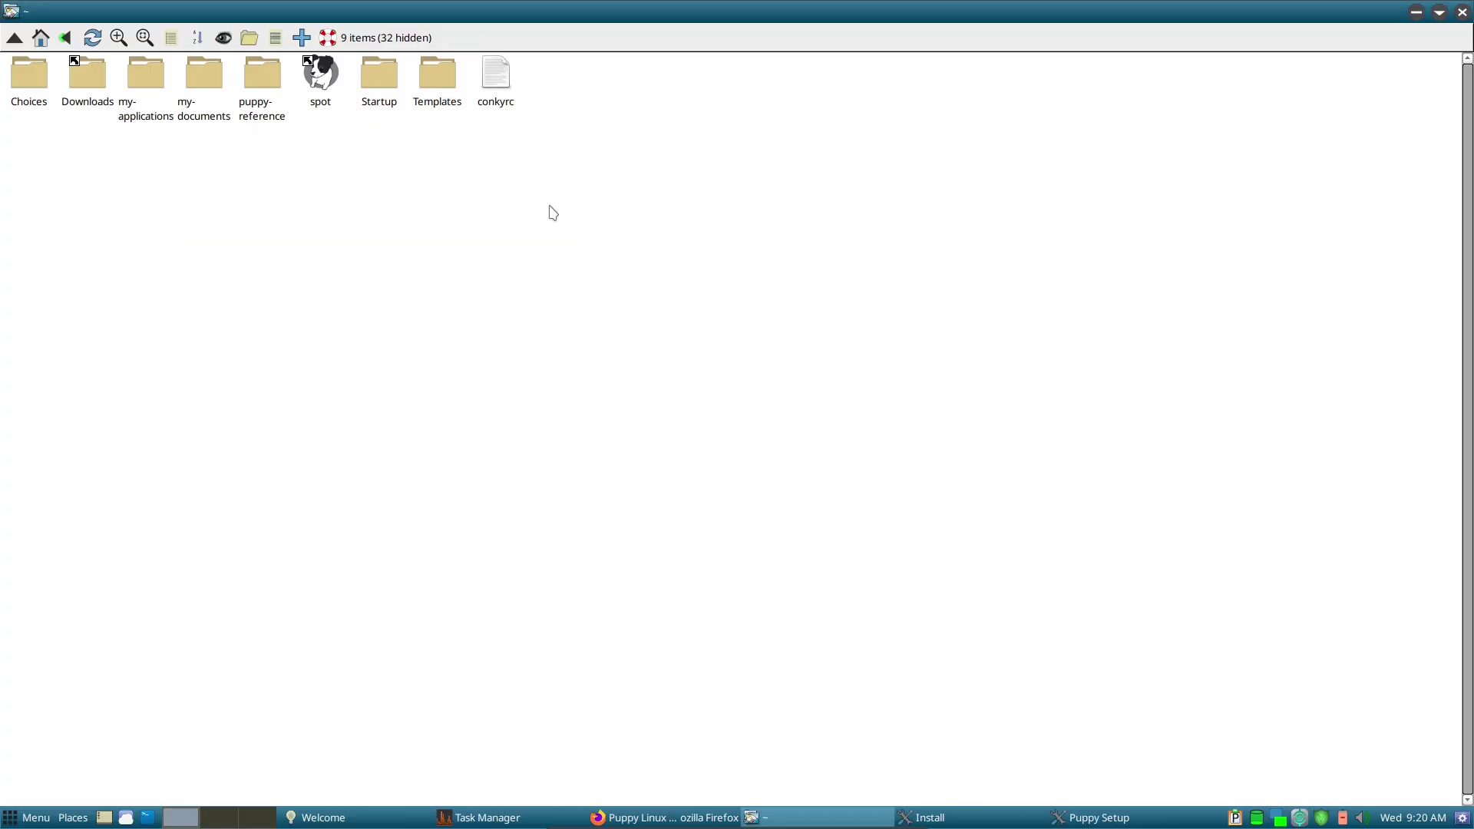
click(1462, 13)
Step: Maximize the LXTask 0.1.10 Task Manager, view its About box, scroll the processes, and quit
click(394, 51)
double_click(298, 33)
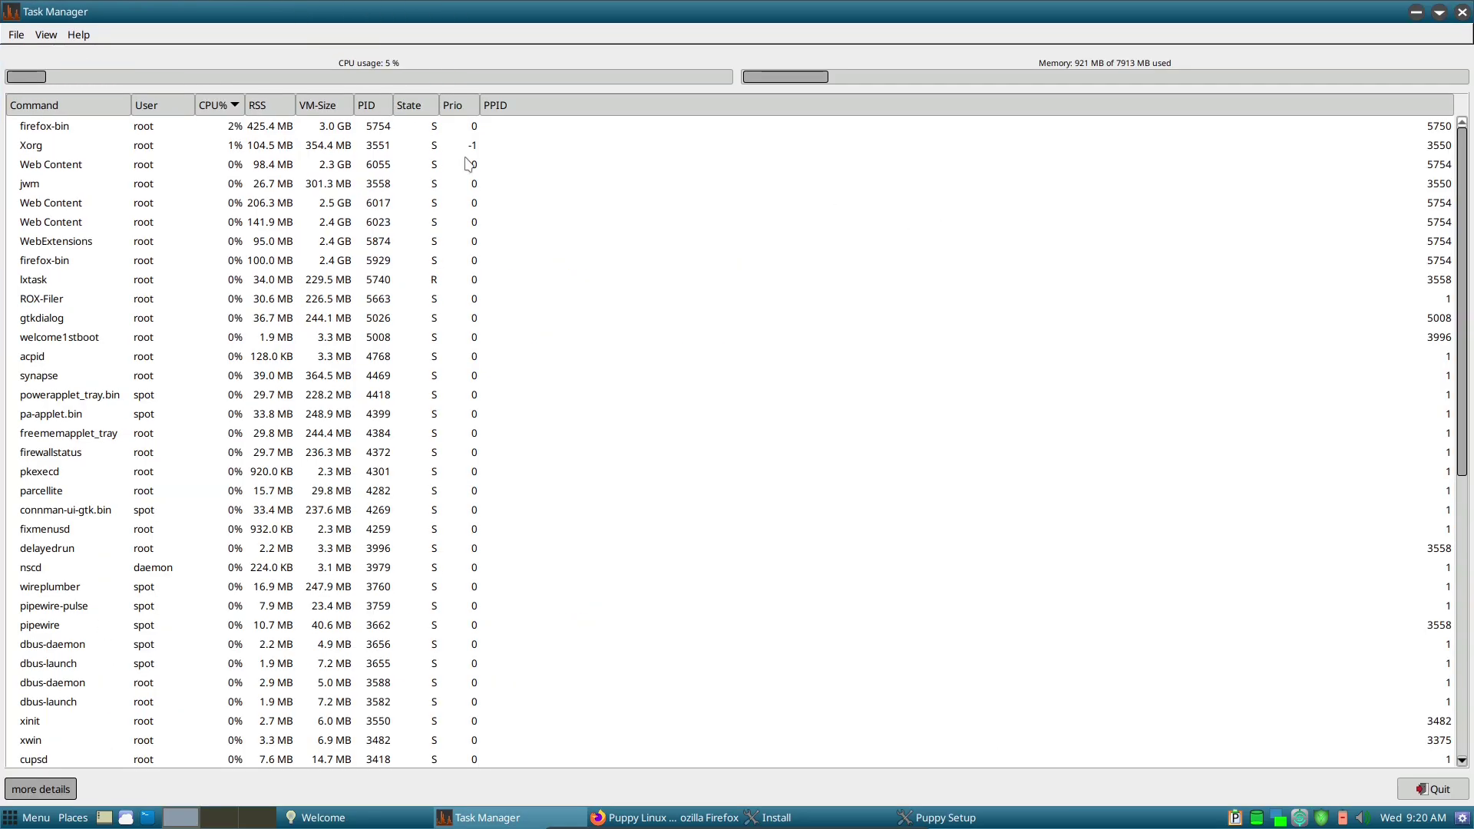
click(88, 36)
click(98, 59)
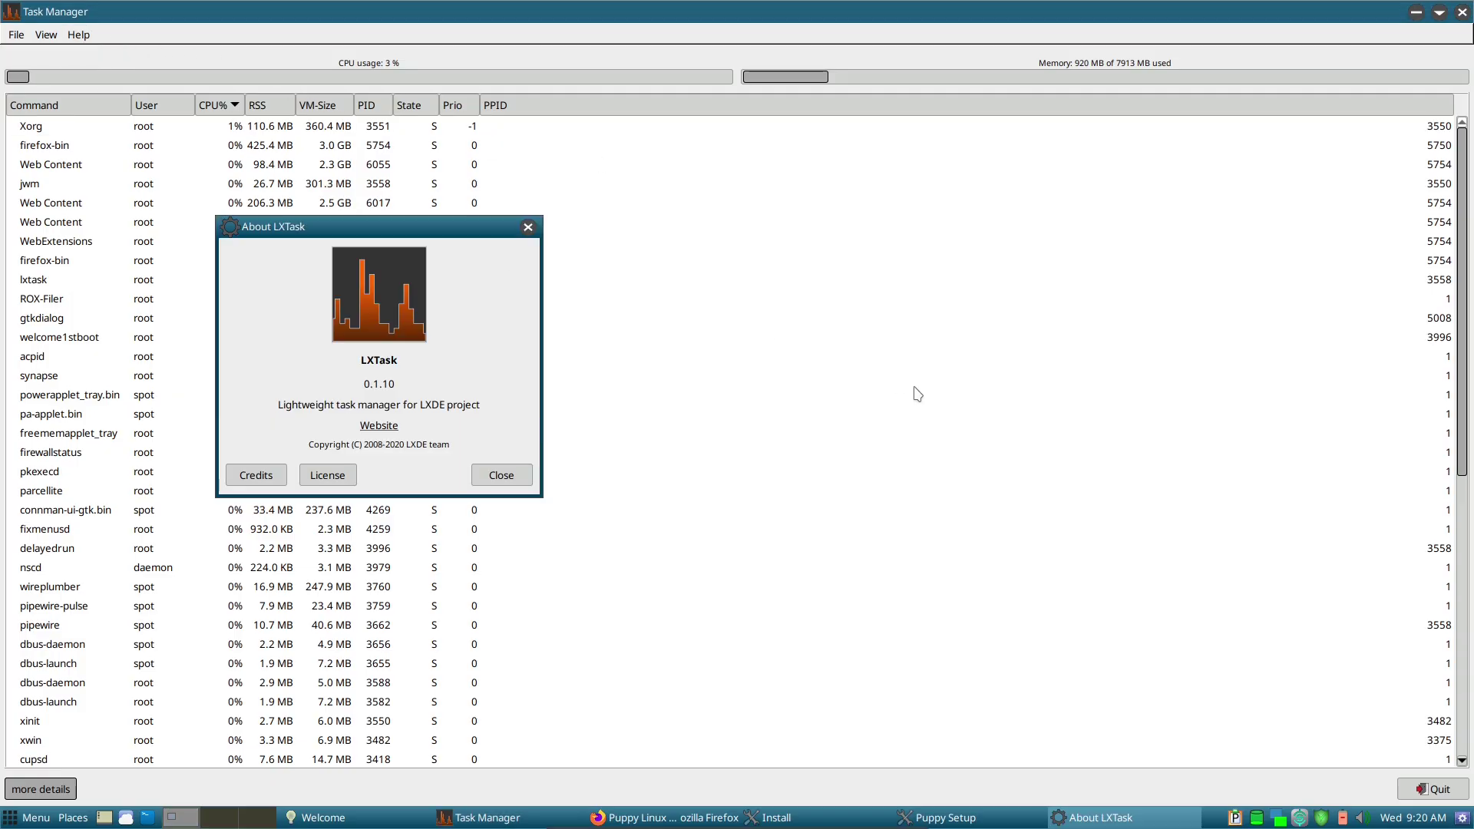
click(502, 476)
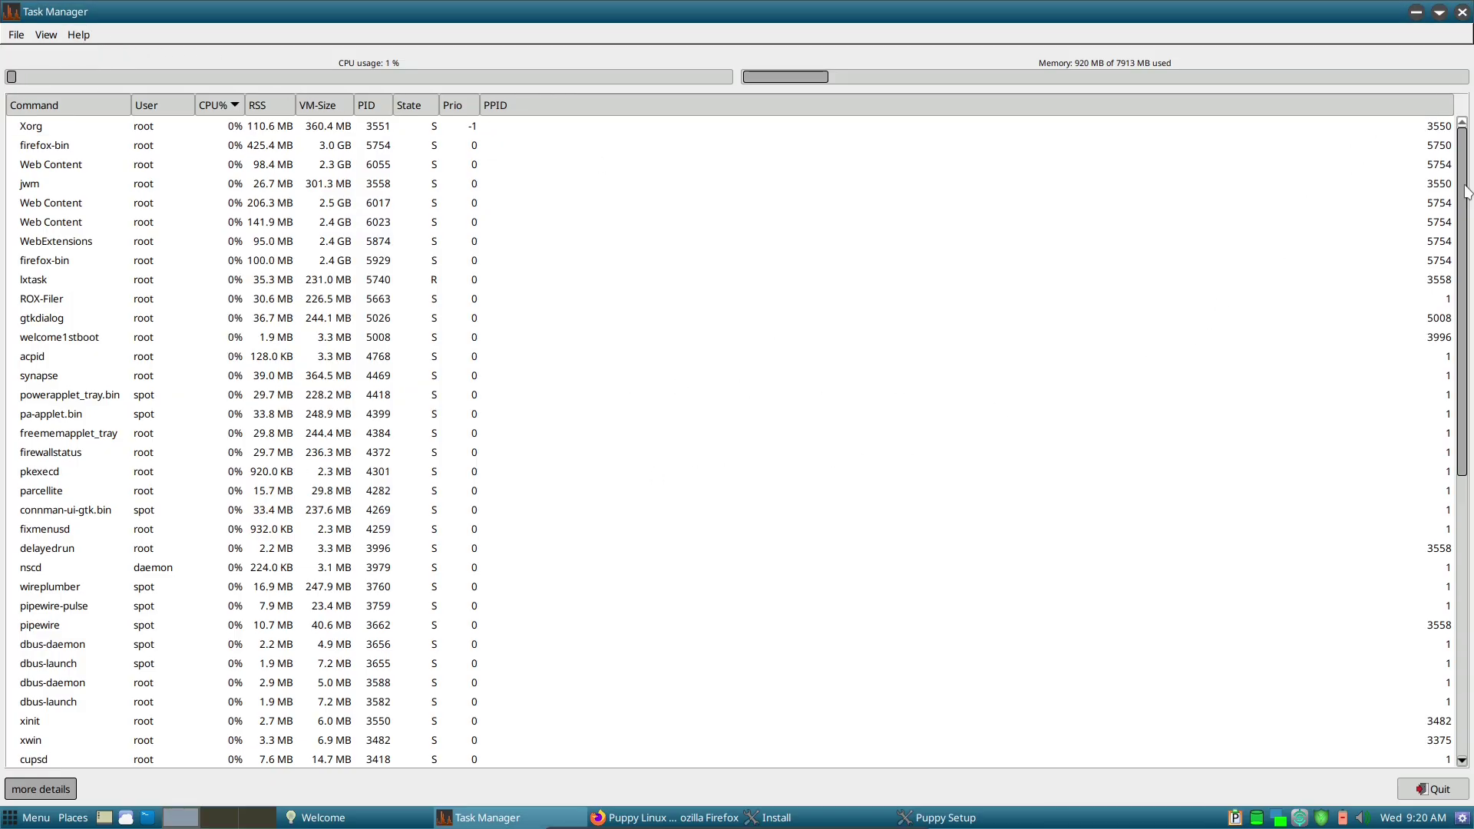
drag(1467, 192, 1465, 542)
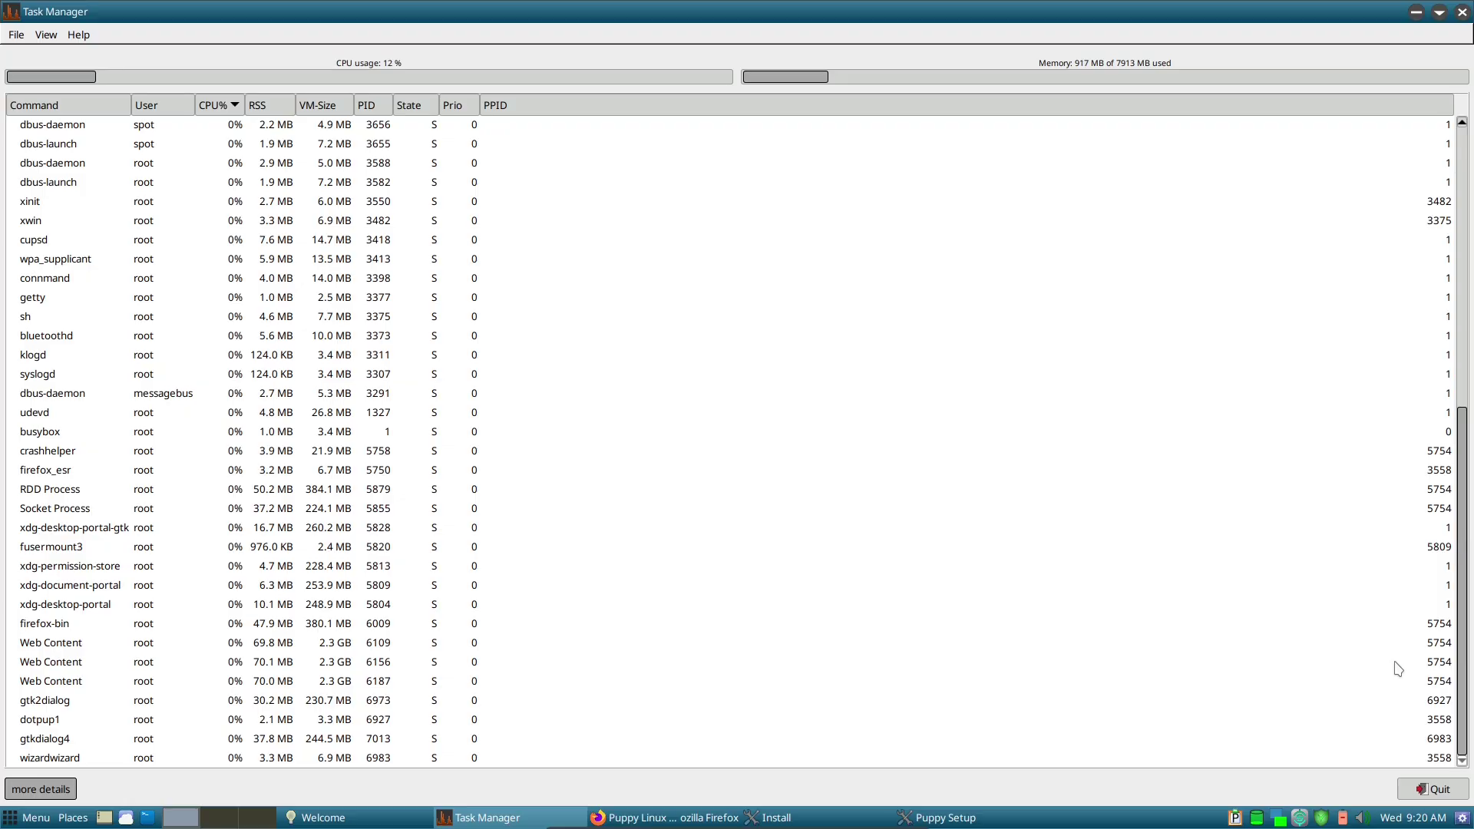
click(1426, 785)
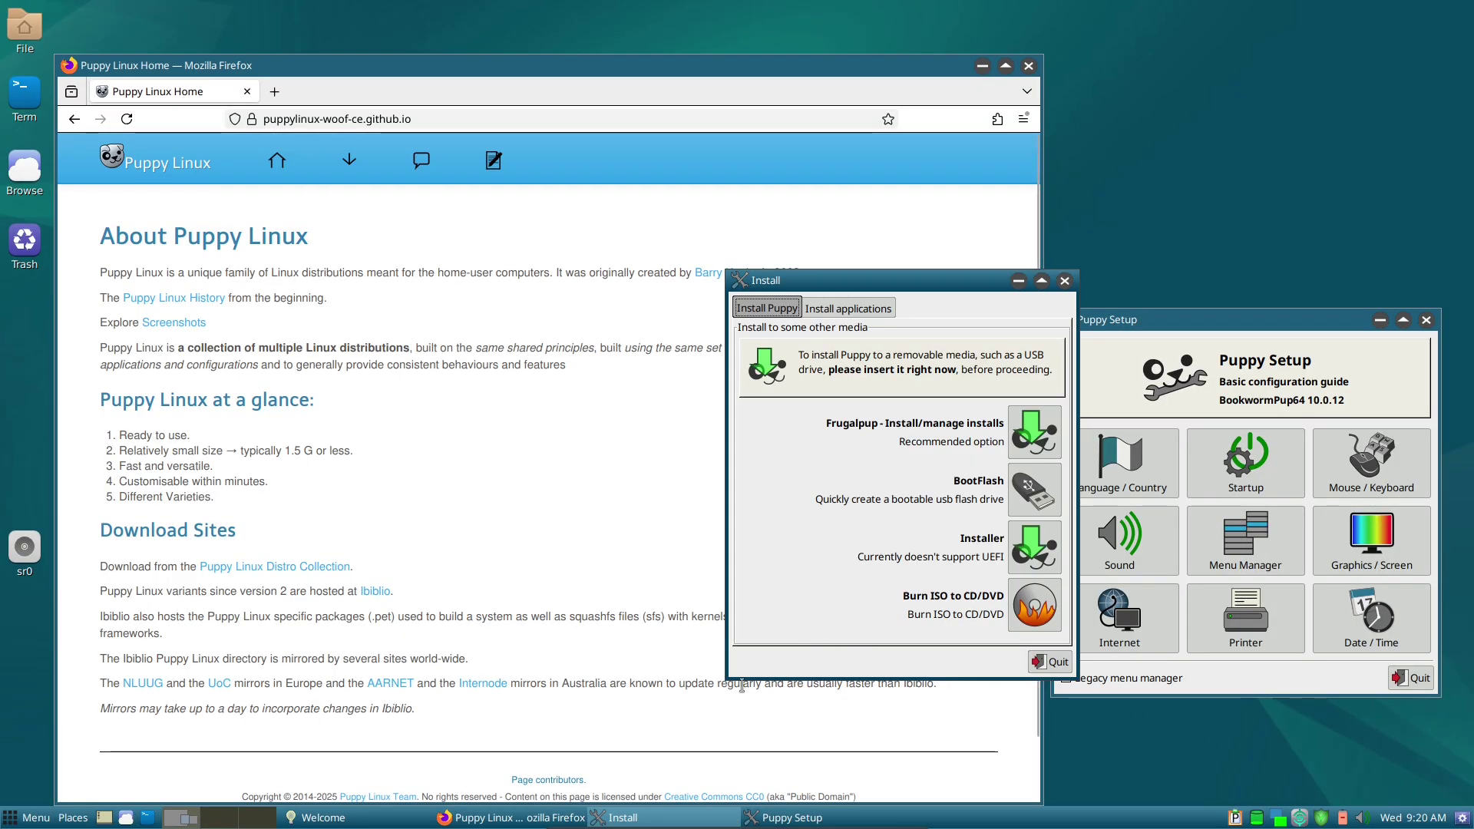
Step: Restore Welcome, open Puppy Setup, and try the Mouse/Keyboard, Startup and Graphics/Screen wizards
click(384, 821)
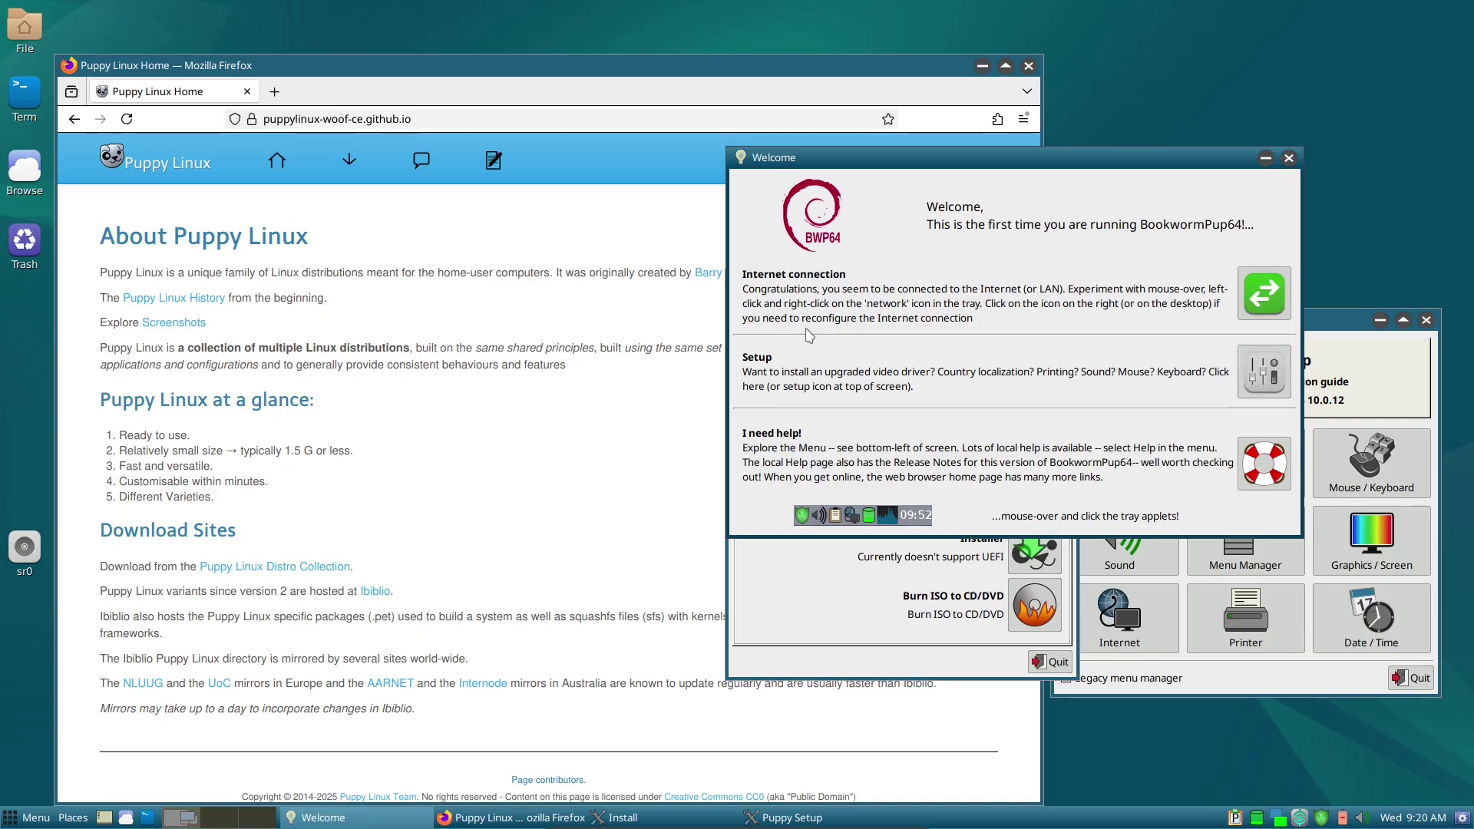
click(1263, 380)
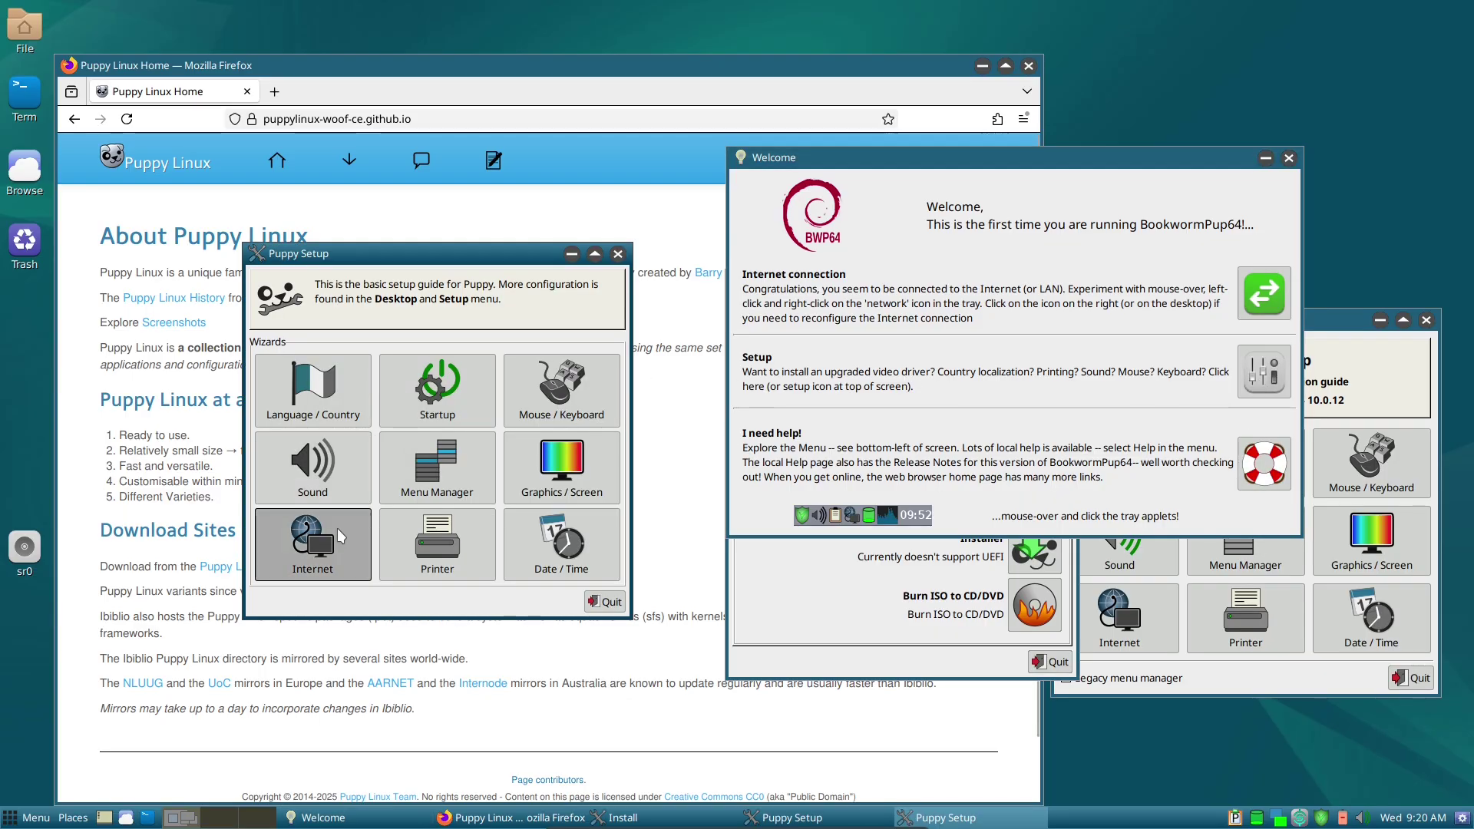
click(565, 387)
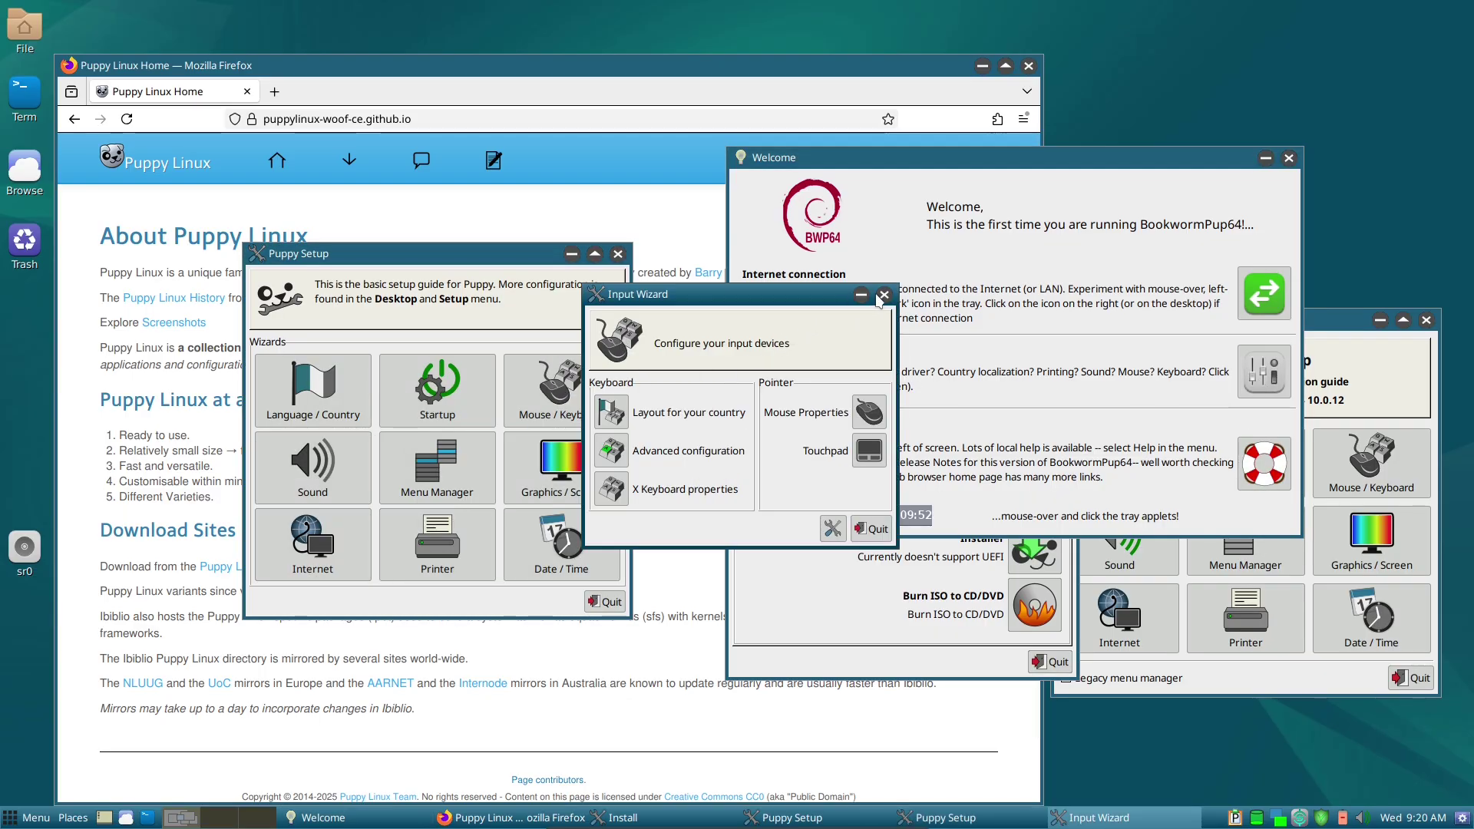
click(881, 298)
click(454, 399)
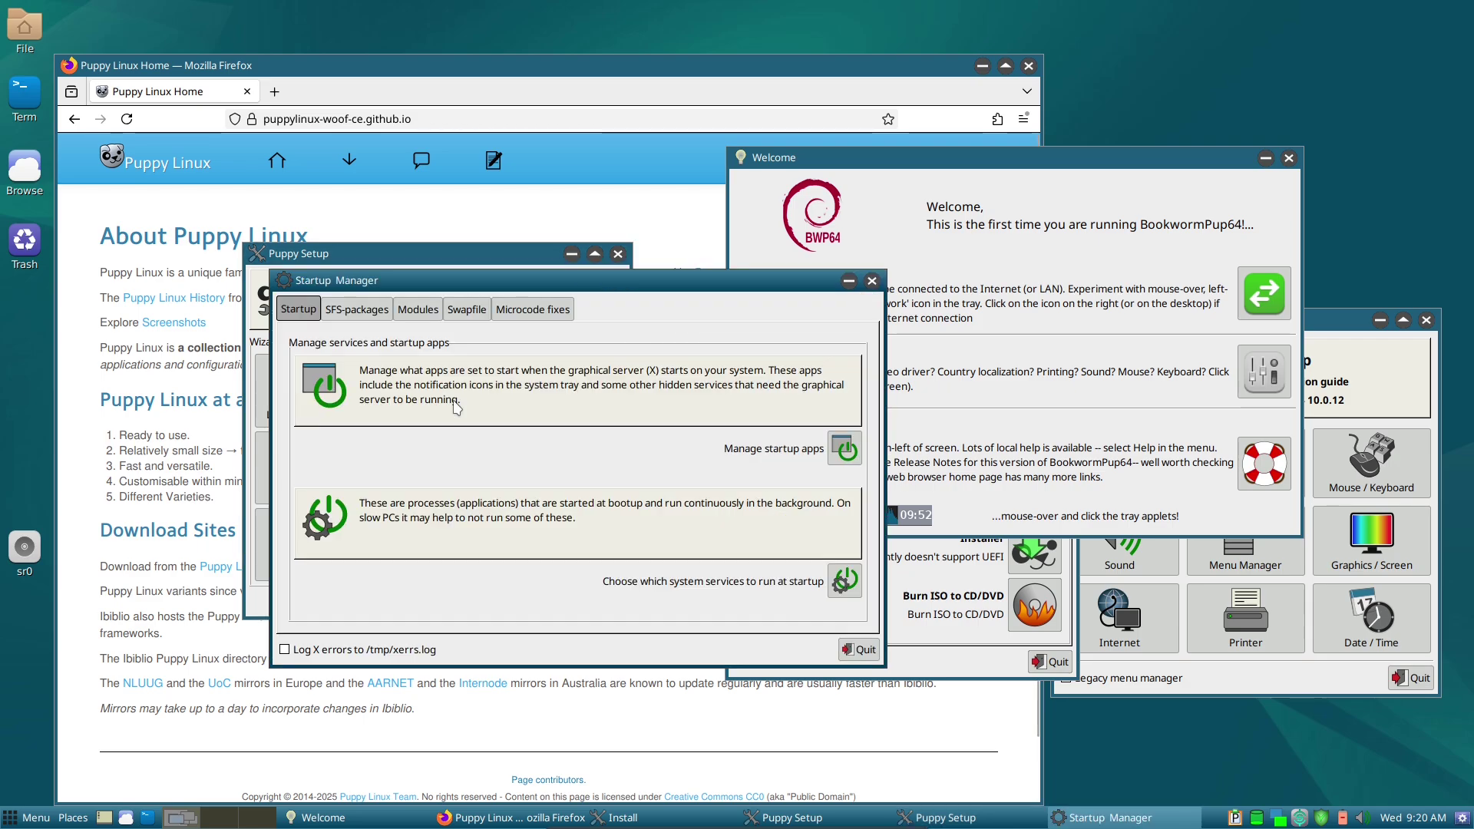
click(871, 281)
click(587, 470)
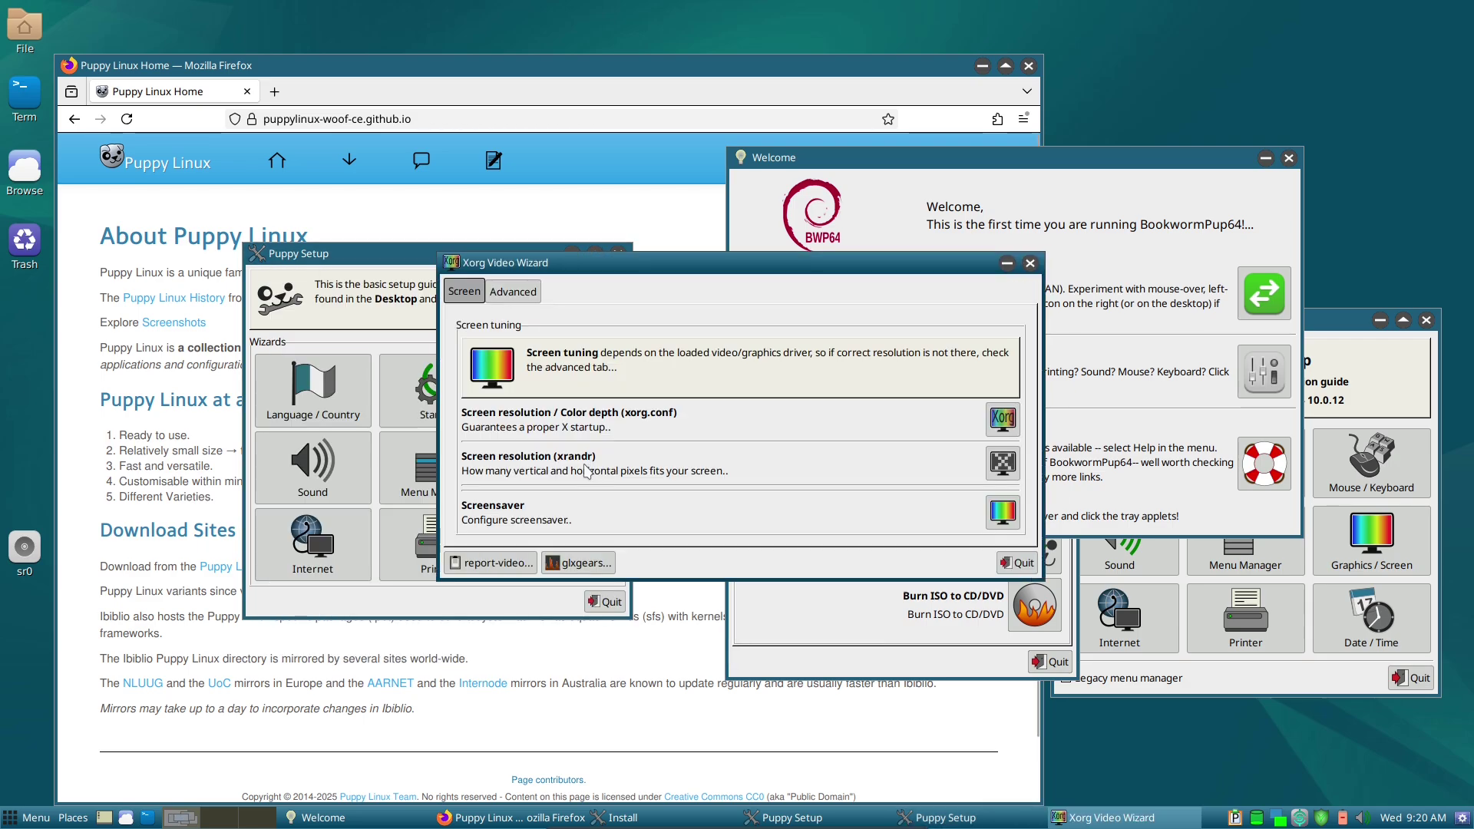
click(511, 291)
click(1030, 263)
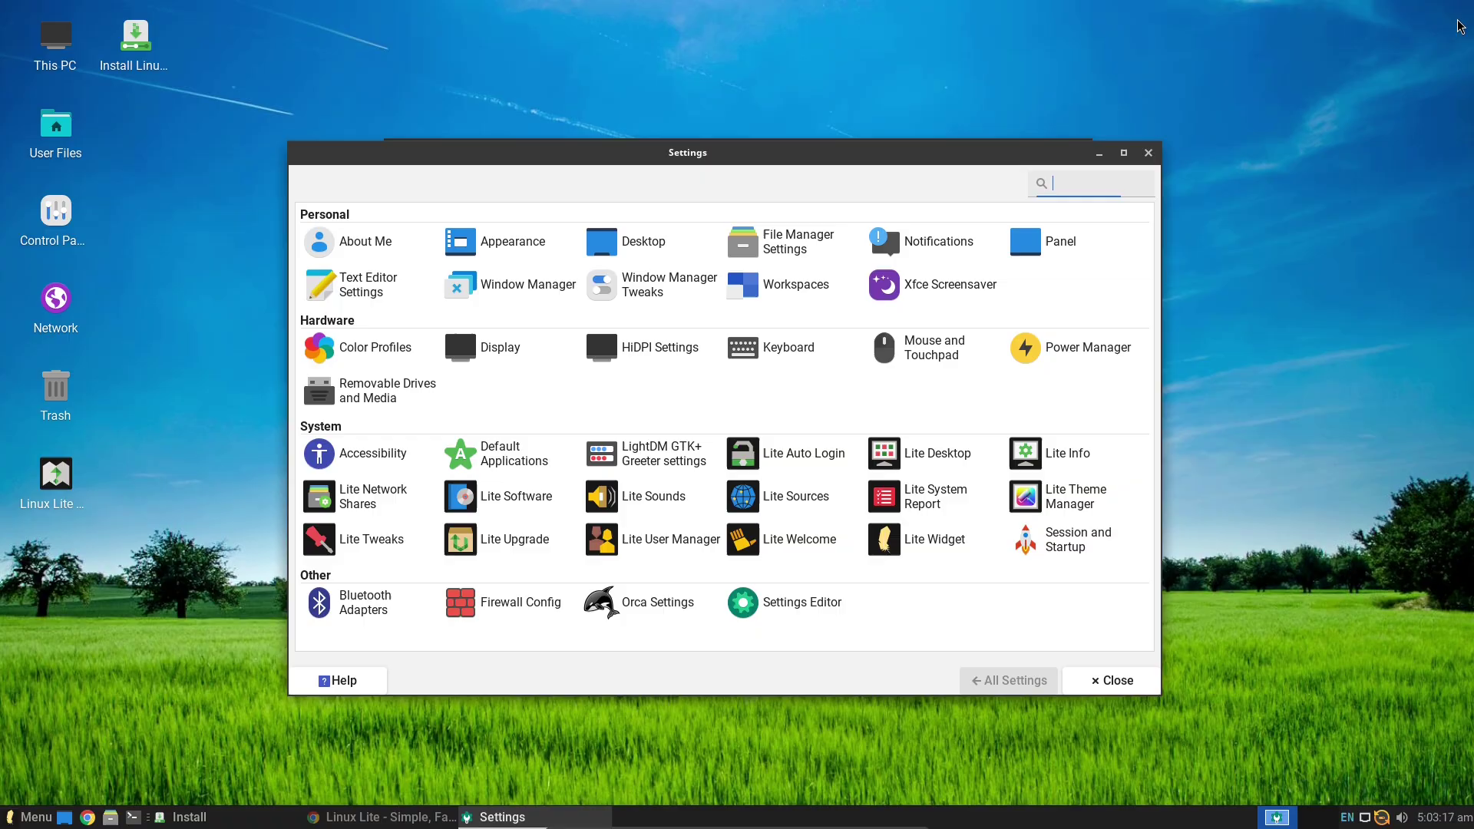
Step: Browse the Power Manager, Lite Software, Session and Startup and Lite Tweaks settings, then leave the installer
click(1037, 346)
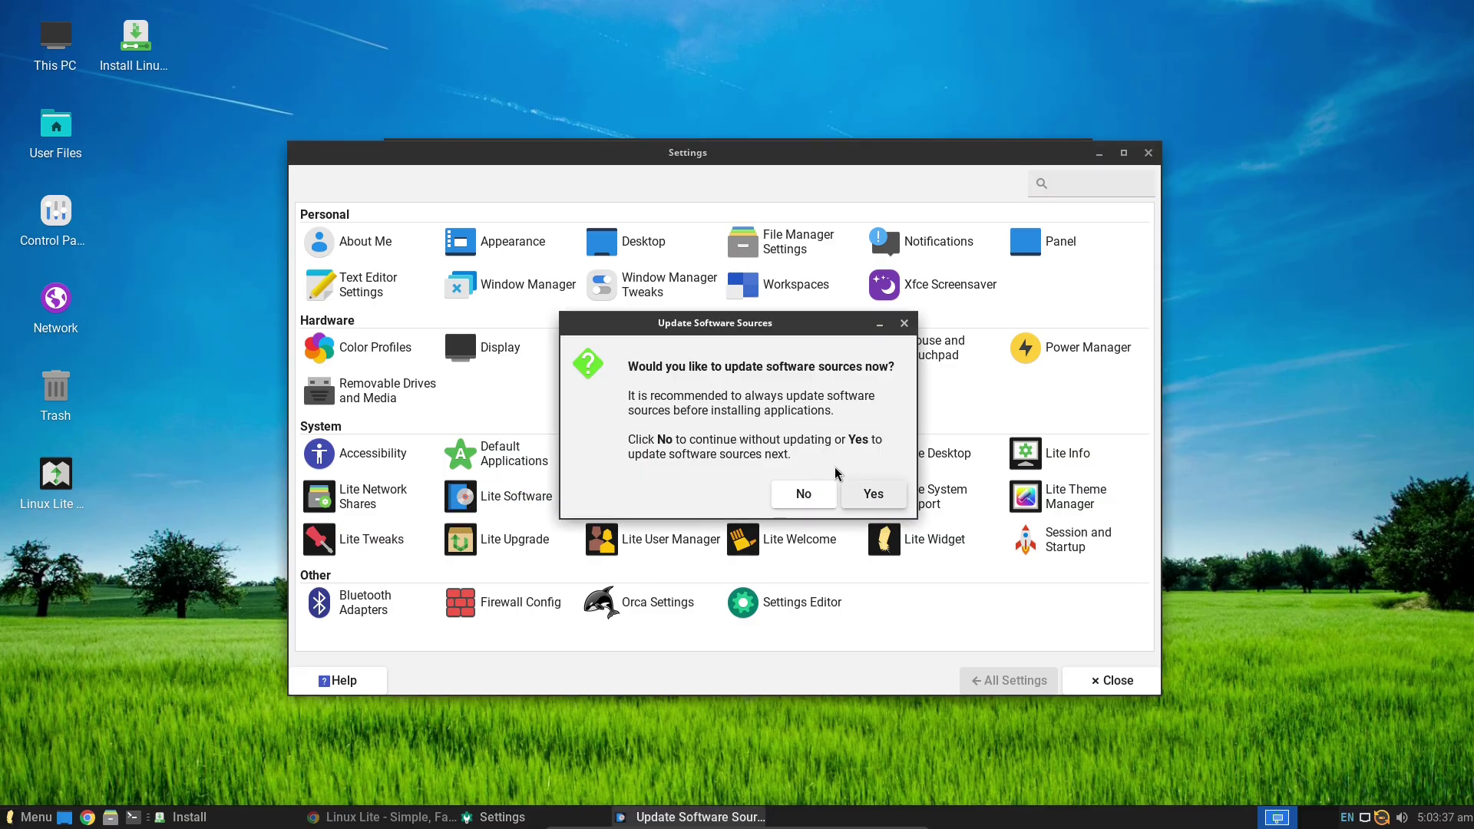
click(803, 493)
click(717, 484)
click(1068, 540)
click(463, 199)
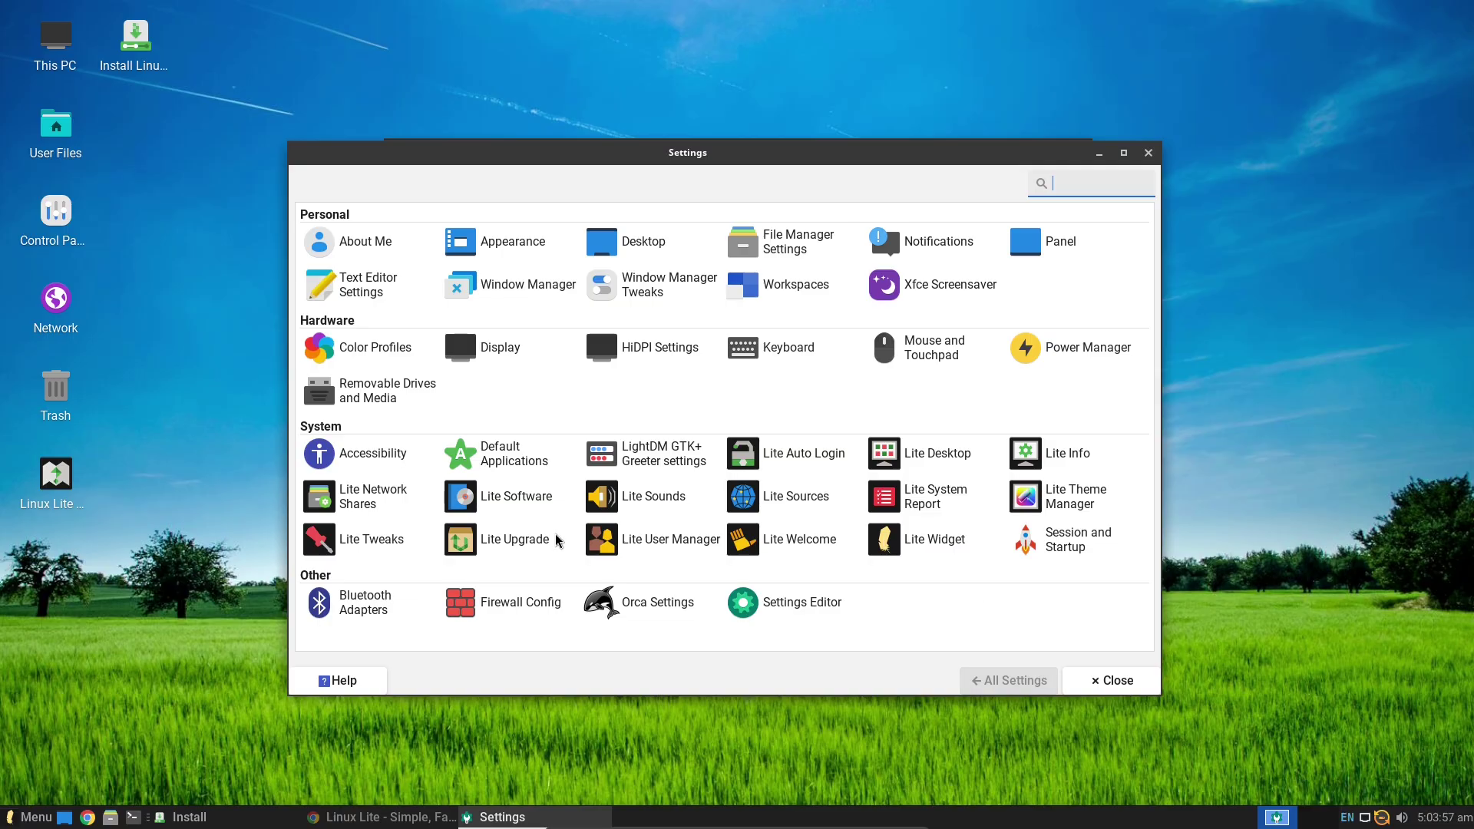
click(318, 538)
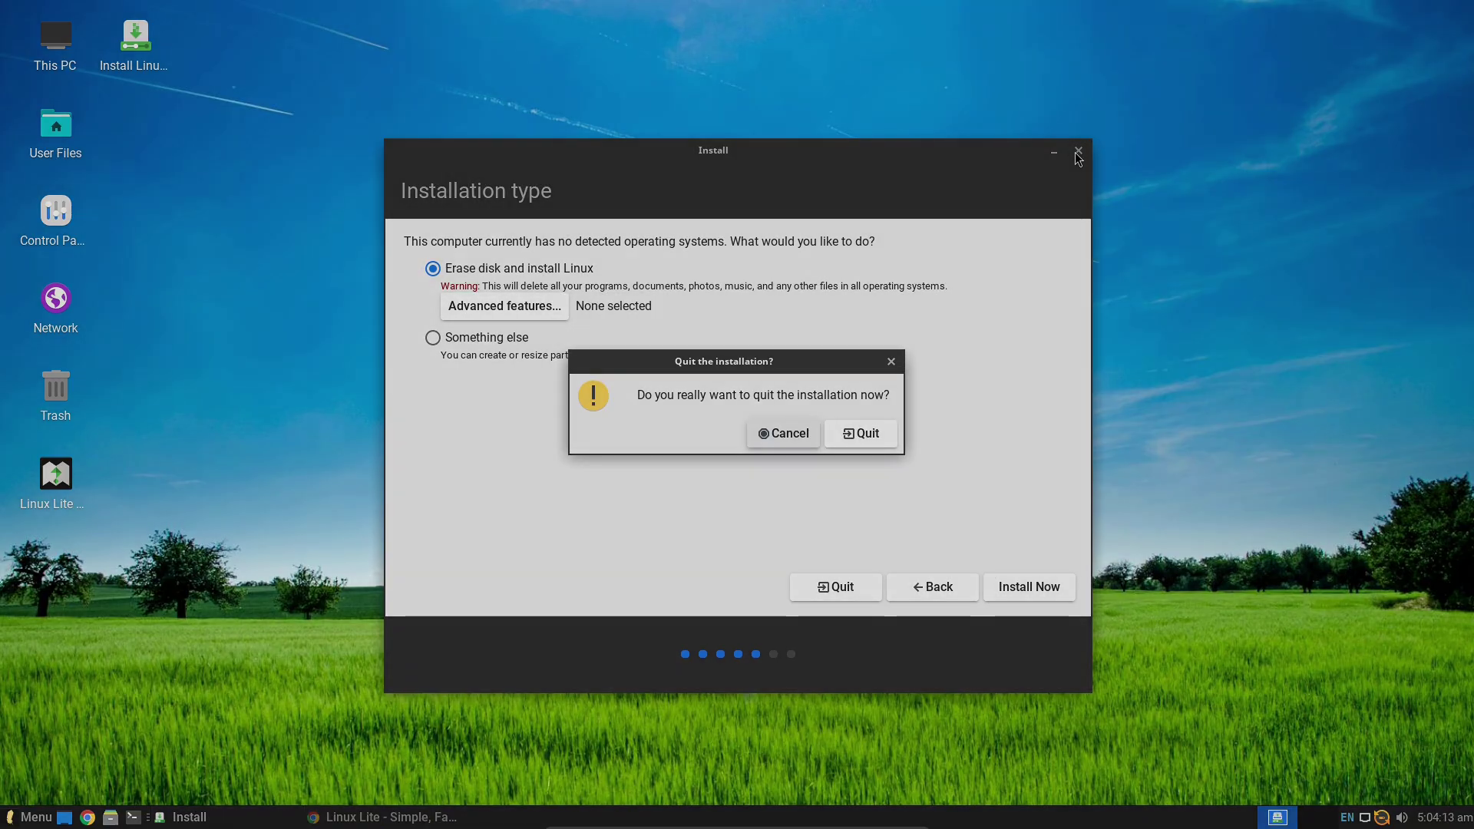
click(883, 430)
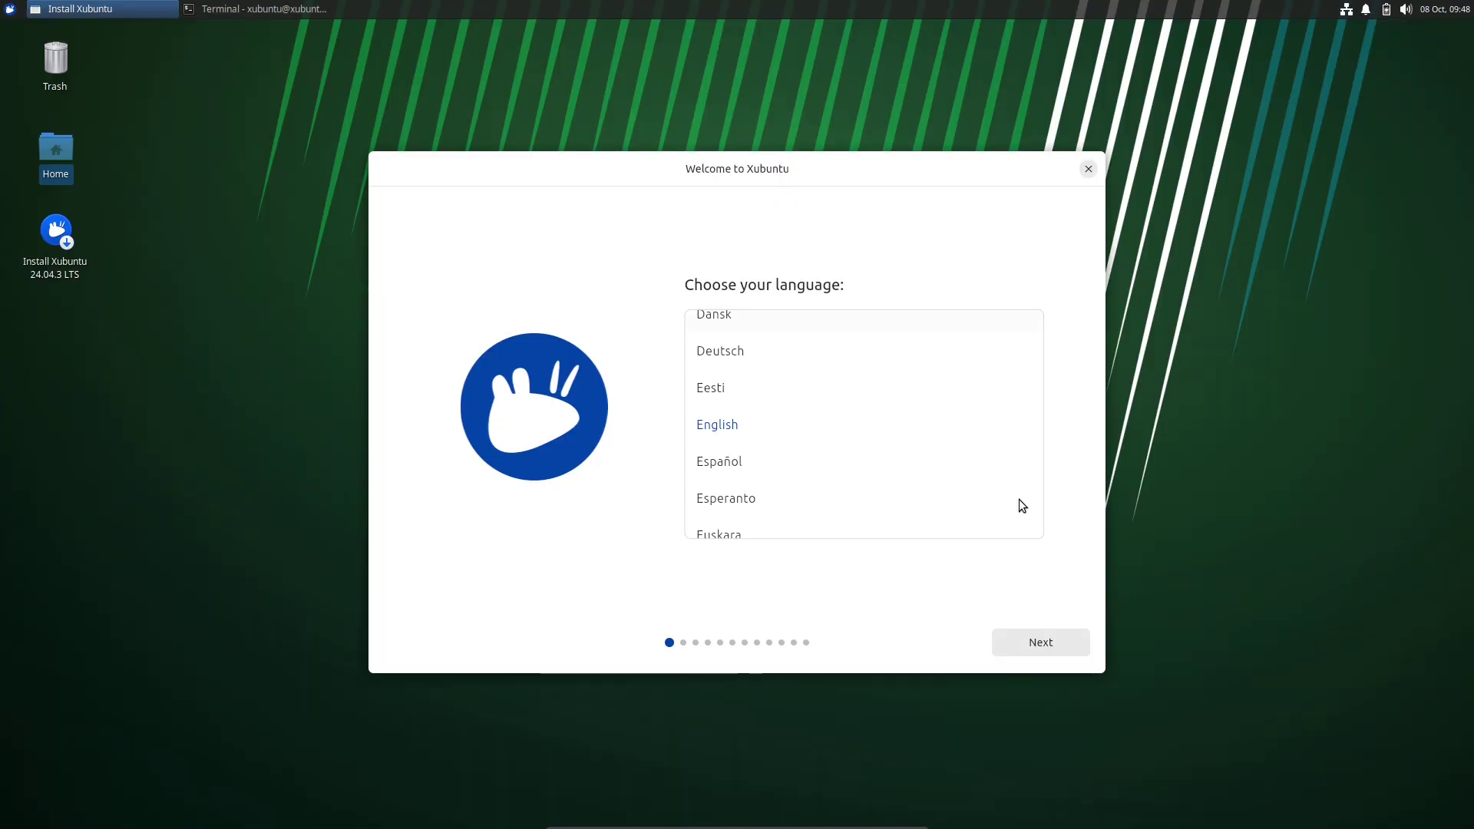
Step: Advance the Xubuntu installer to disk setup, enabling third-party drivers and additional media formats
click(1047, 640)
click(1047, 640)
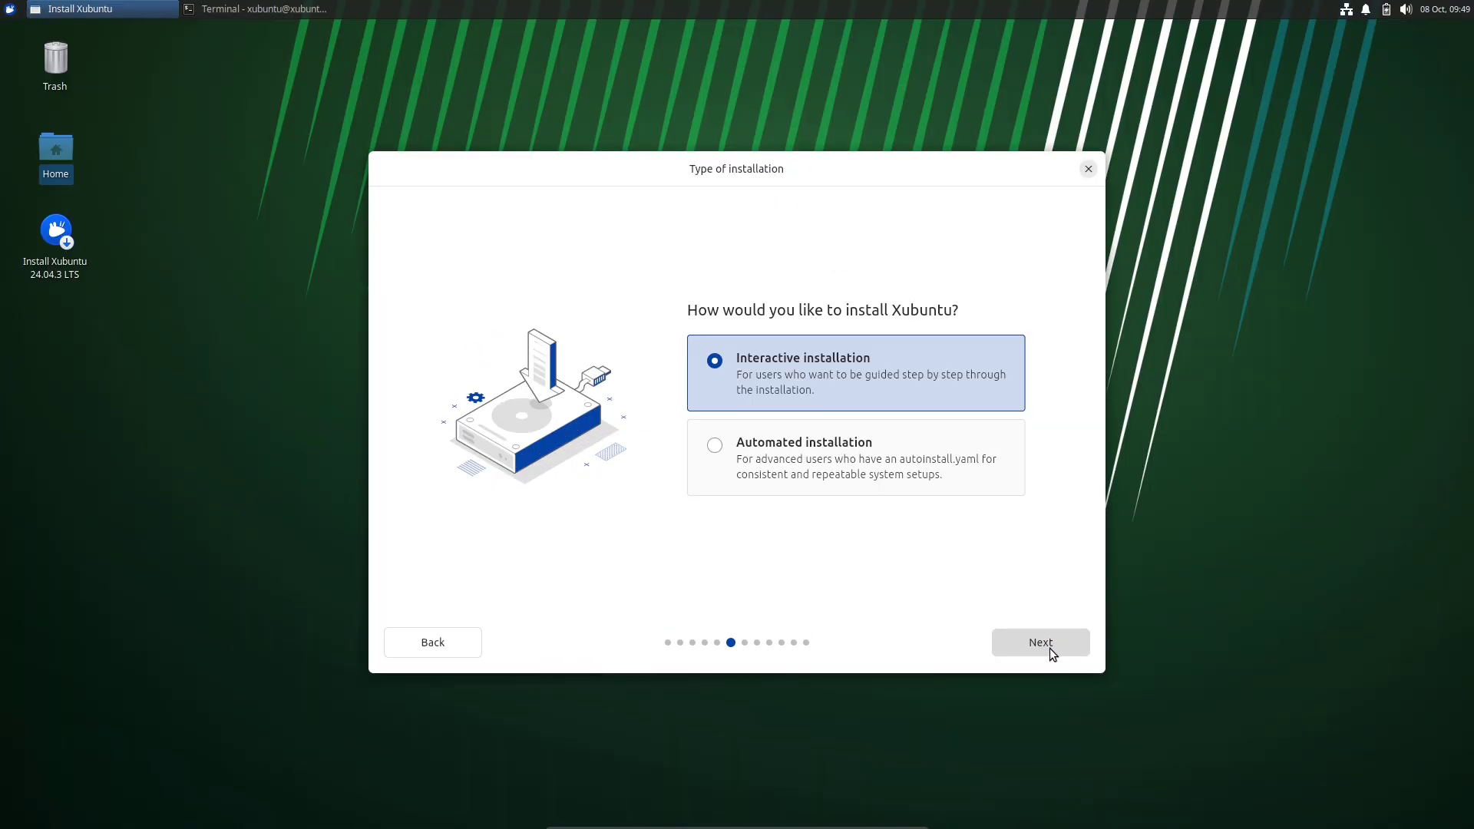
click(1049, 648)
click(1049, 649)
click(845, 412)
click(856, 481)
click(1041, 642)
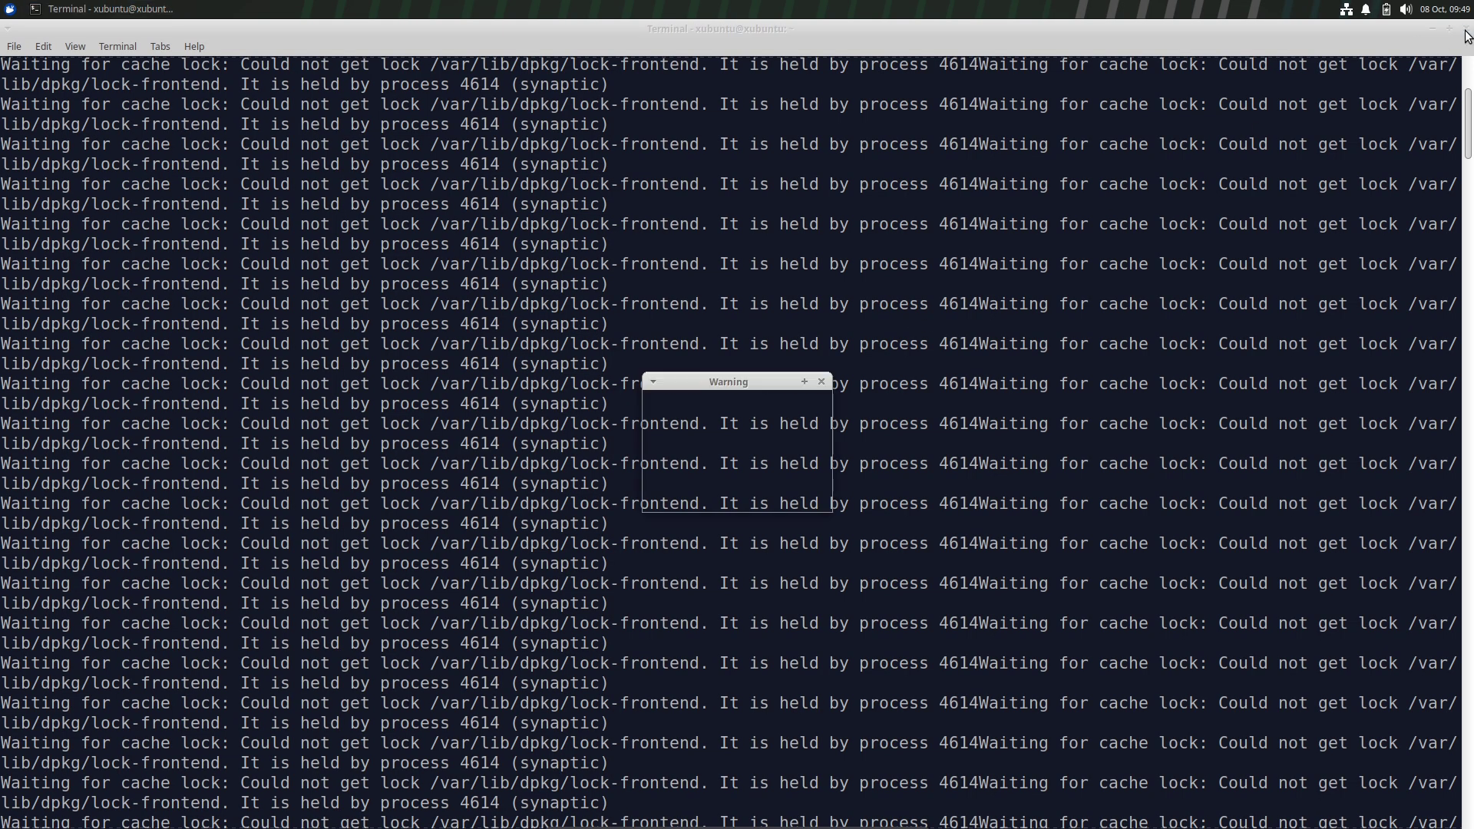
Step: Close the error terminal and open Desktop Settings from the desktop's context menu
click(1465, 30)
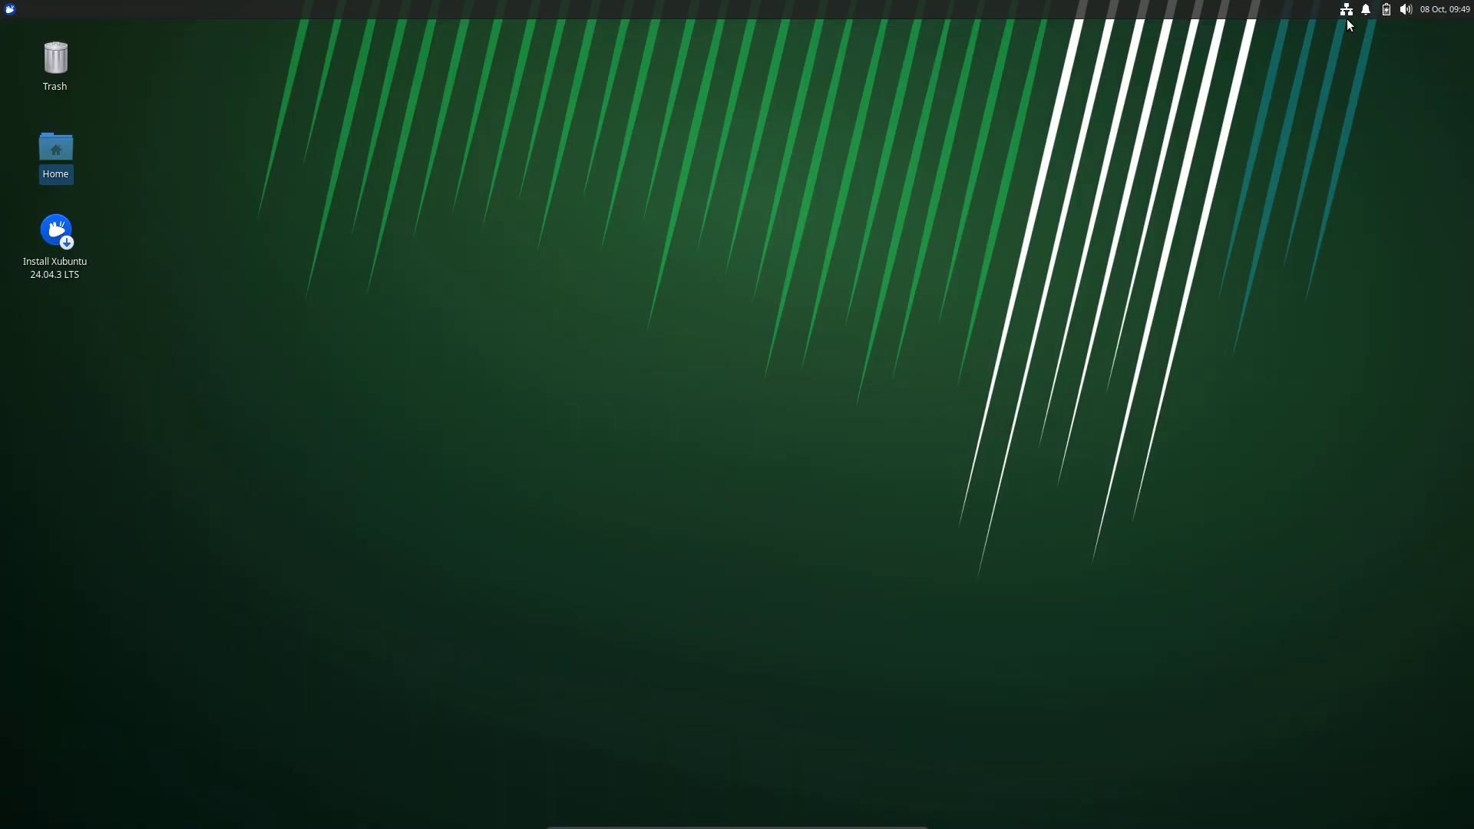
click(1366, 9)
click(1366, 10)
right_click(634, 285)
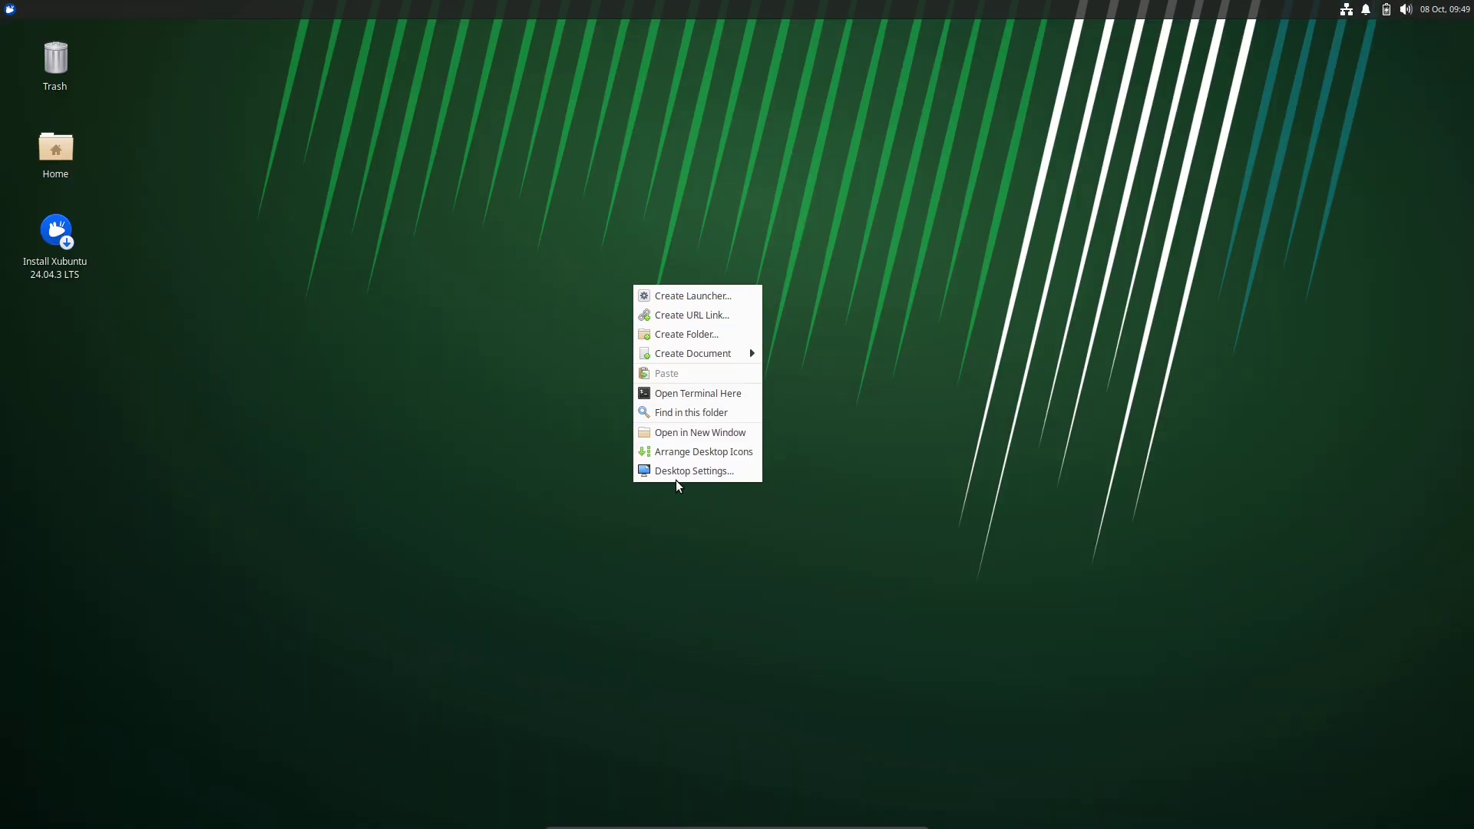
click(676, 472)
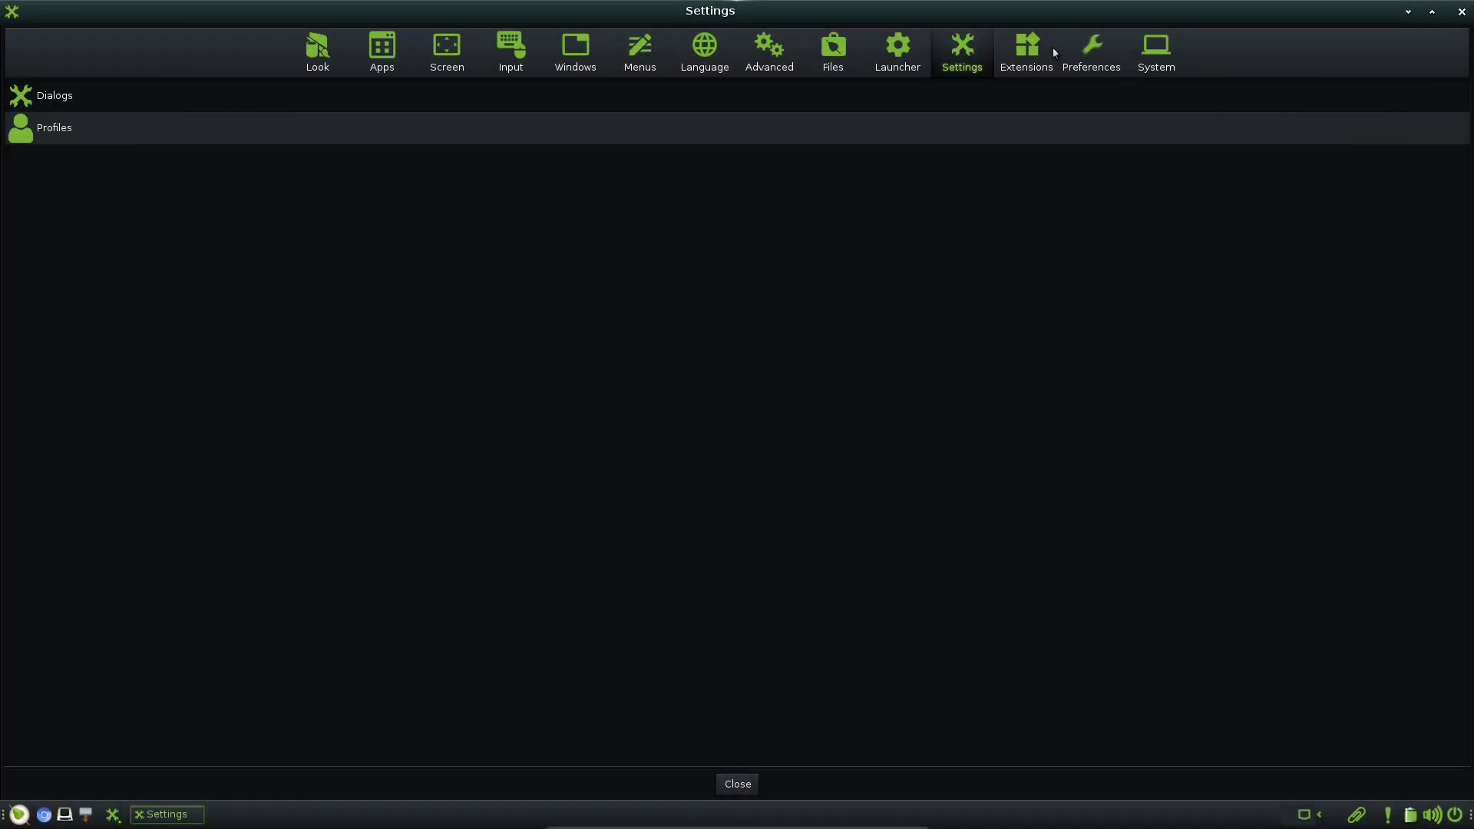
Step: Launch Synaptic Package Manager from Bodhi's System settings, dismissing the execution error
click(1029, 50)
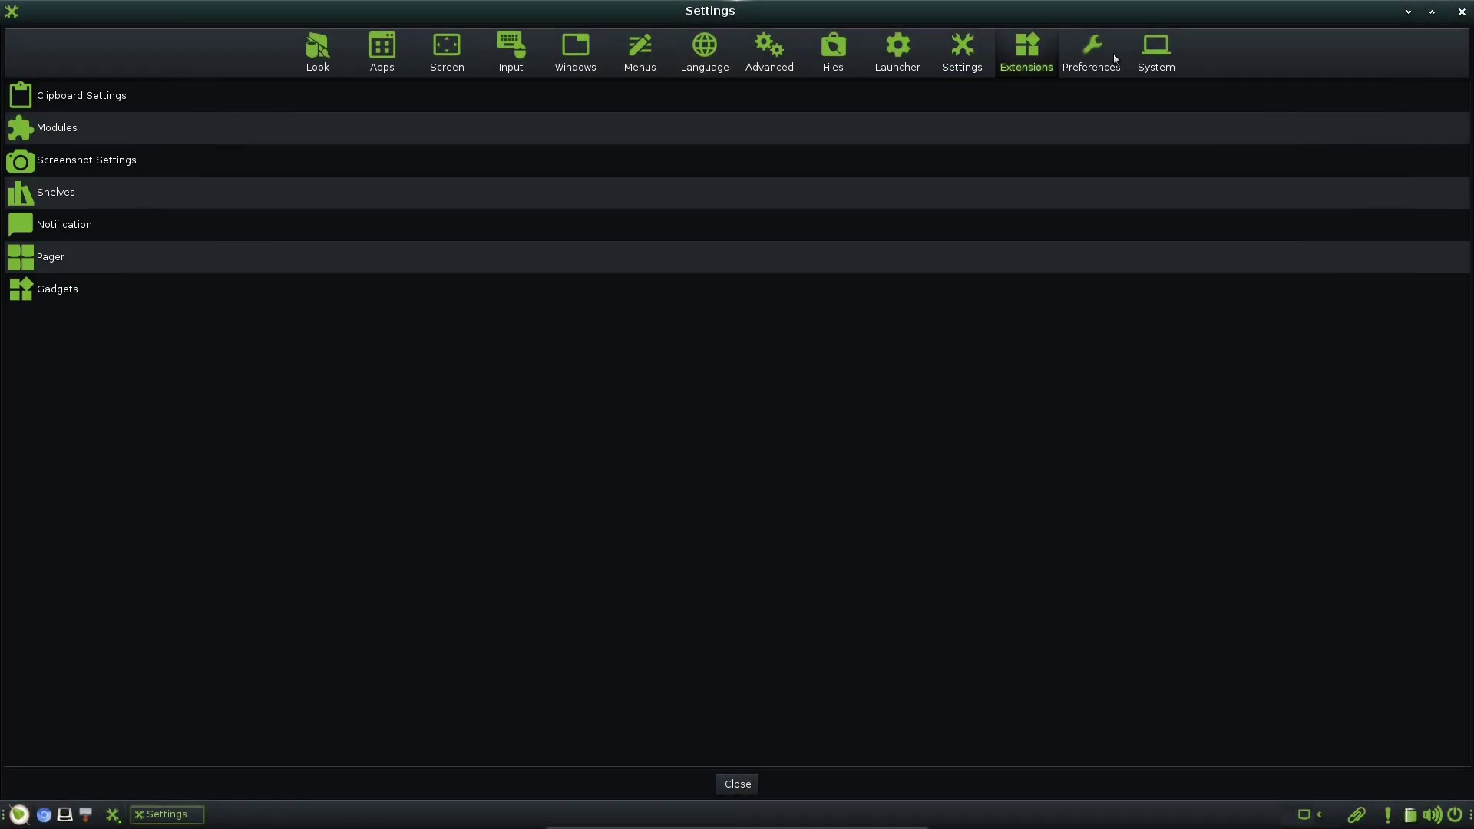
click(1157, 50)
click(102, 128)
key(Return)
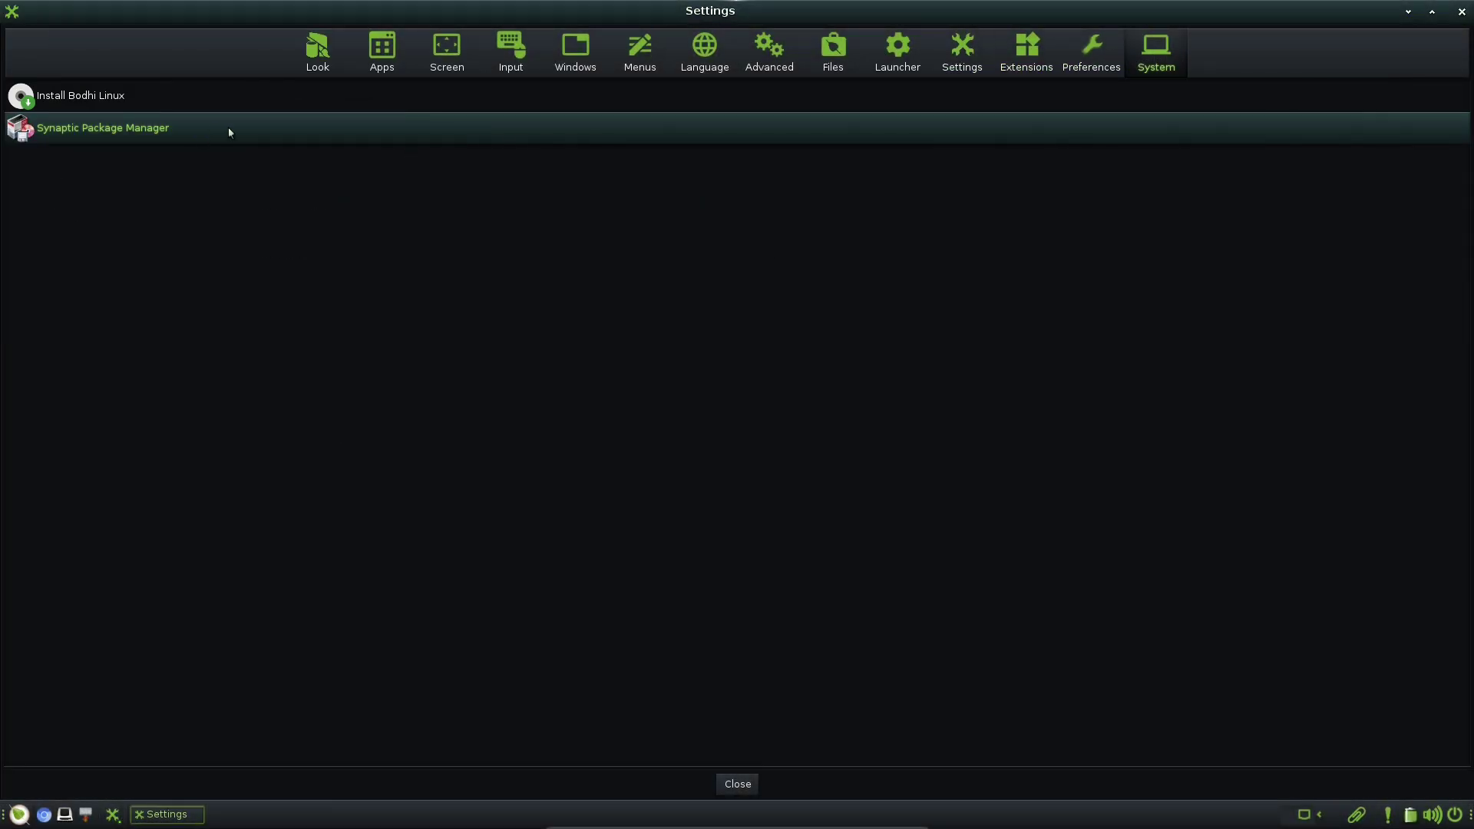
Step: View Synaptic's Help > About information, then scroll the package list
click(228, 126)
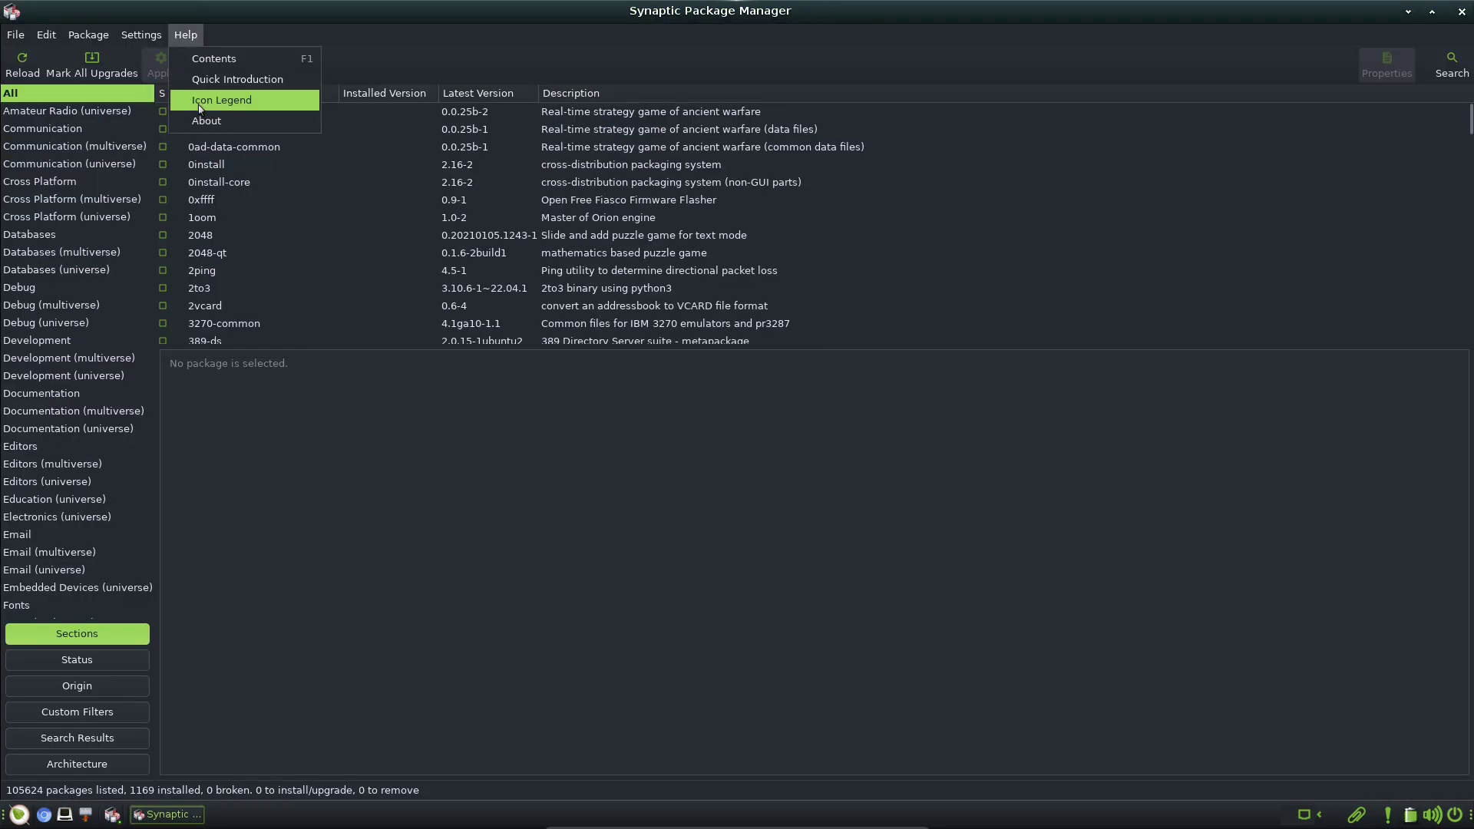
click(206, 121)
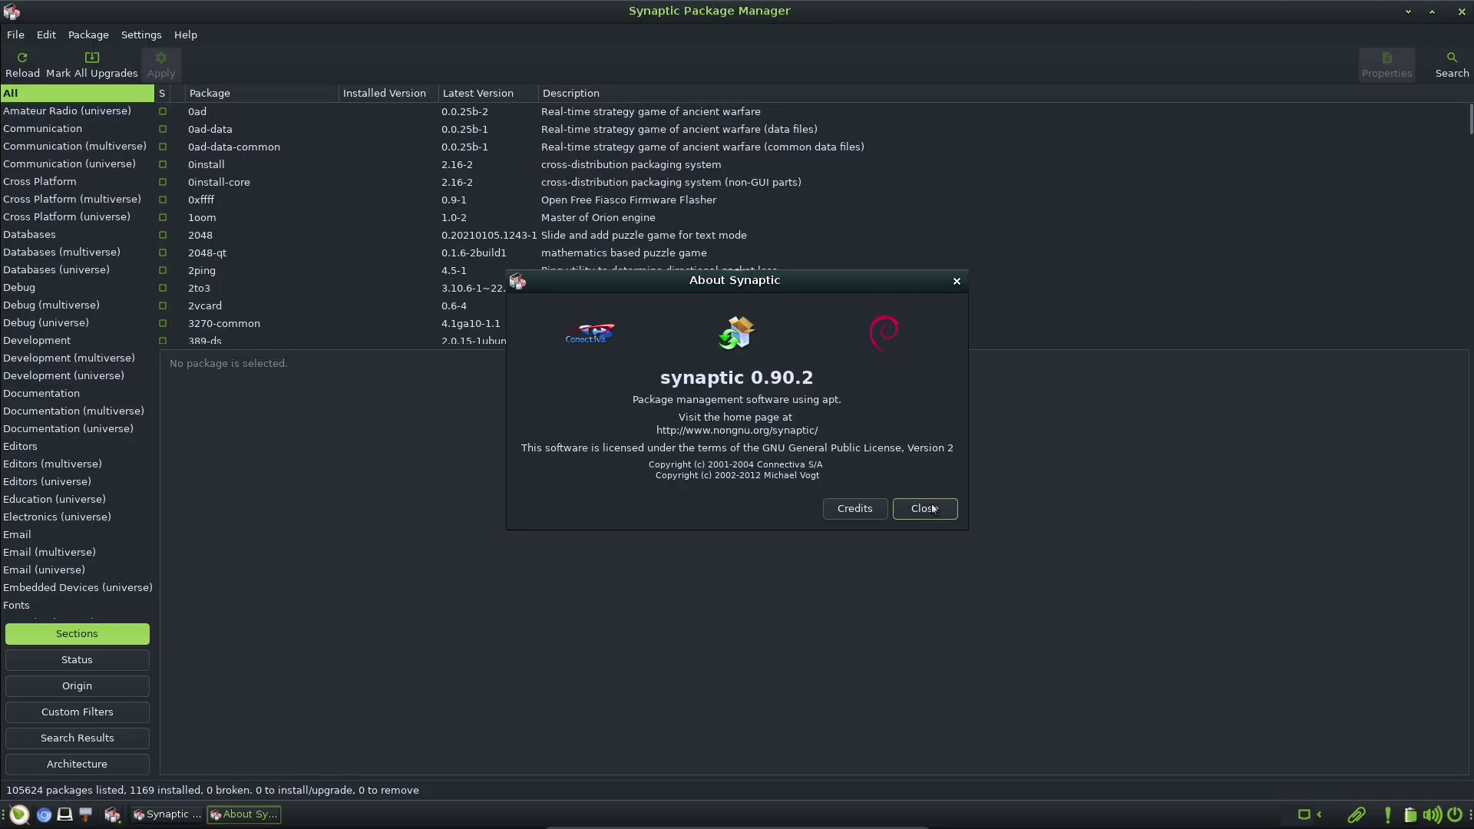
click(1382, 508)
mouse_move(1470, 115)
mouse_down()
mouse_move(1470, 360)
mouse_move(1471, 107)
mouse_up()
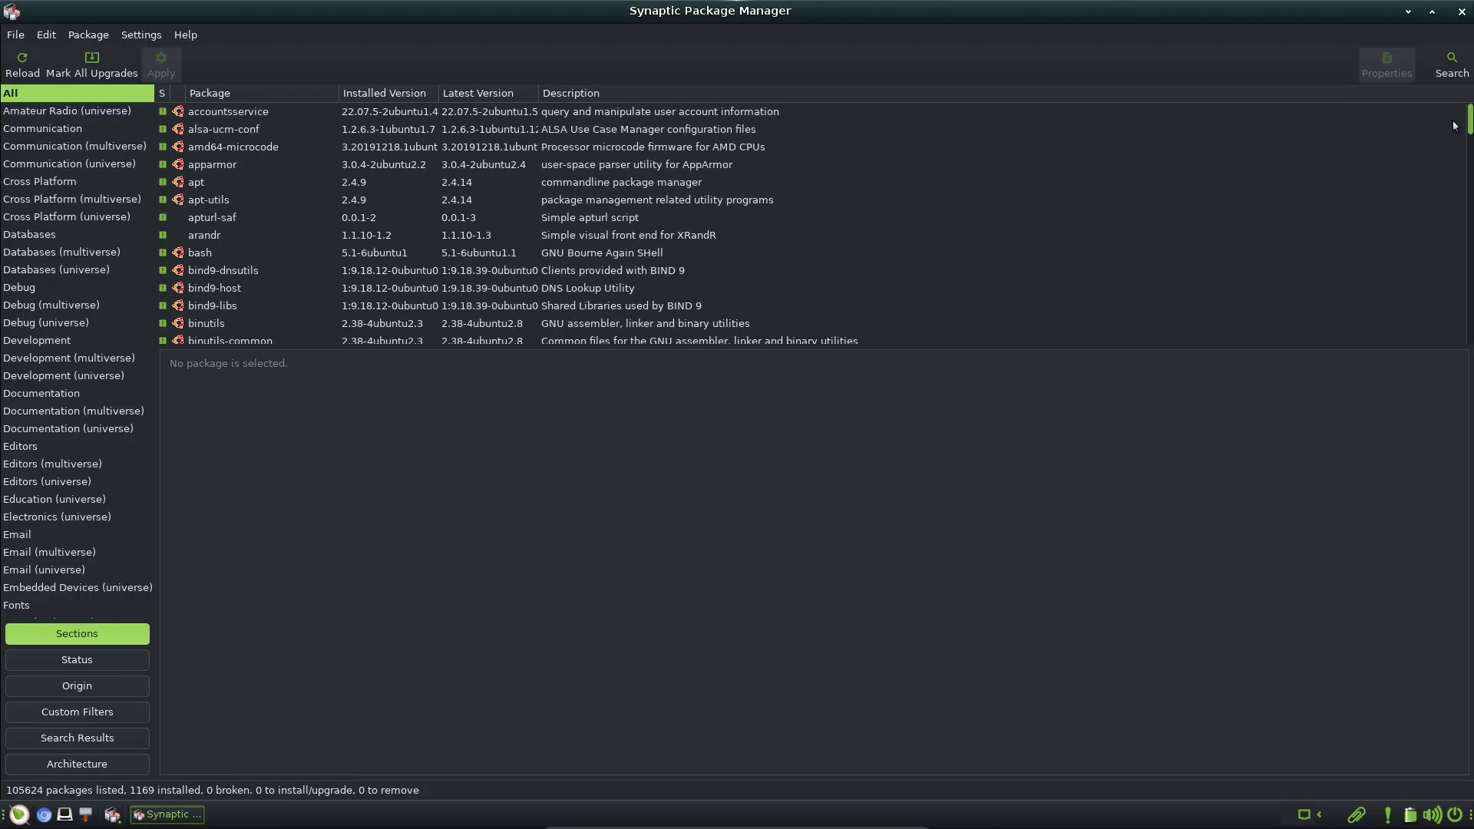
Step: Close Synaptic and check the volume and notification menus in the tray
click(1461, 11)
click(1385, 816)
click(1322, 816)
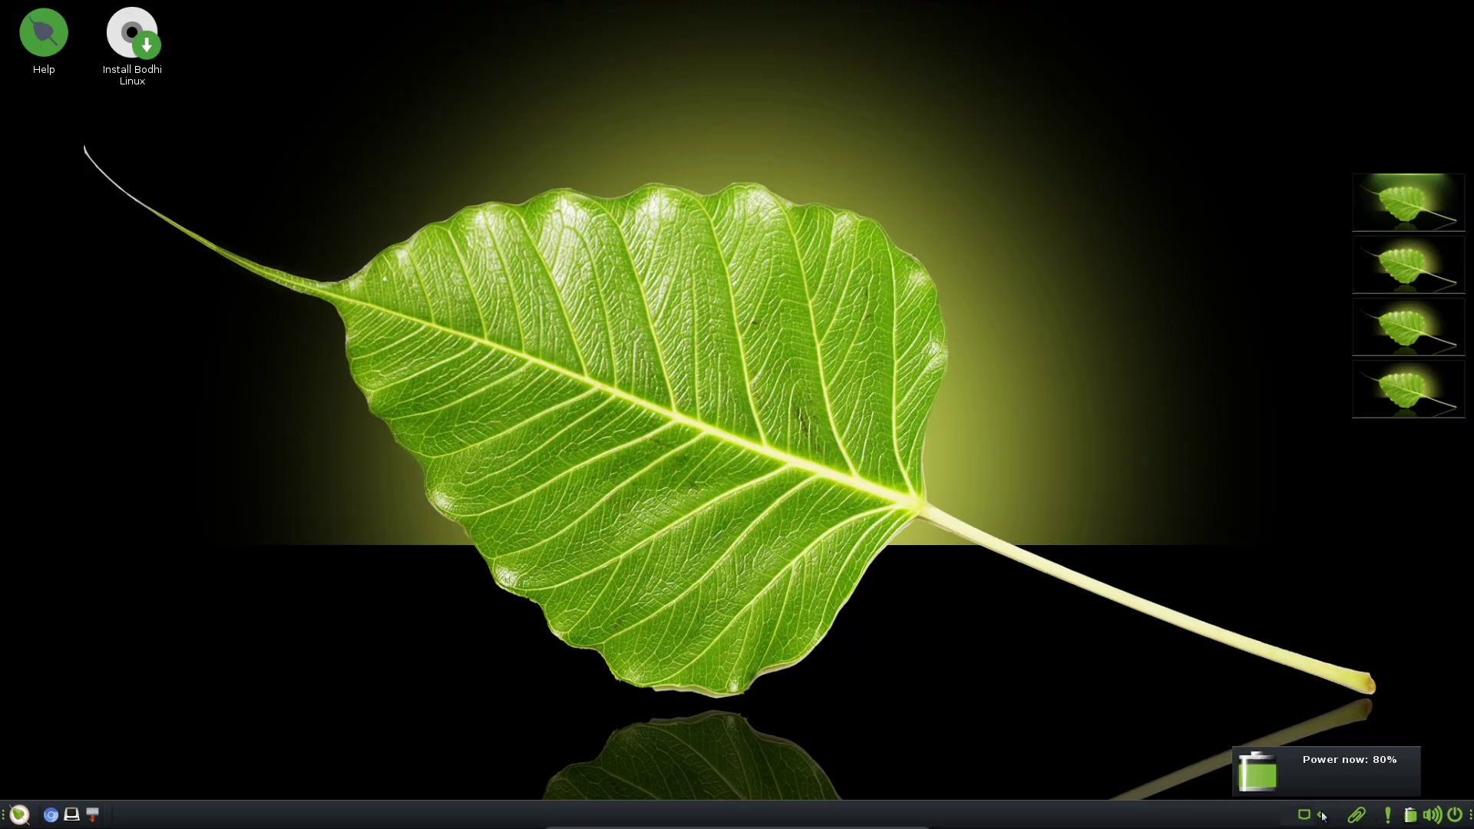